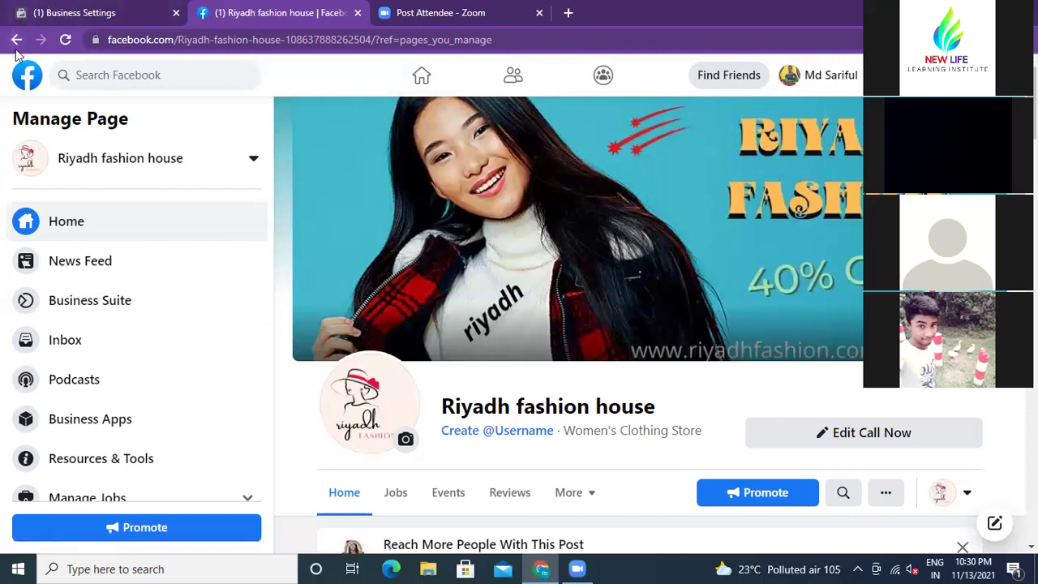
Step: Switch to Business Settings to view the People page with the admin's assigned Page and Instagram
{"action": "left_click", "coordinate": [104, 18]}
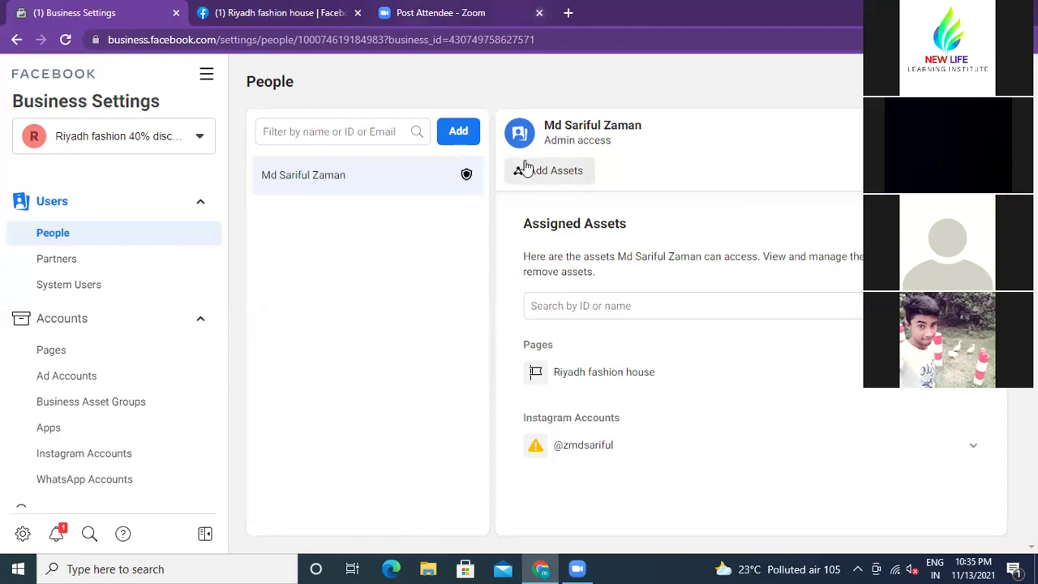
Step: Close the Zoom tab and search Google for canva.com in a new tab
{"action": "left_click", "coordinate": [539, 13]}
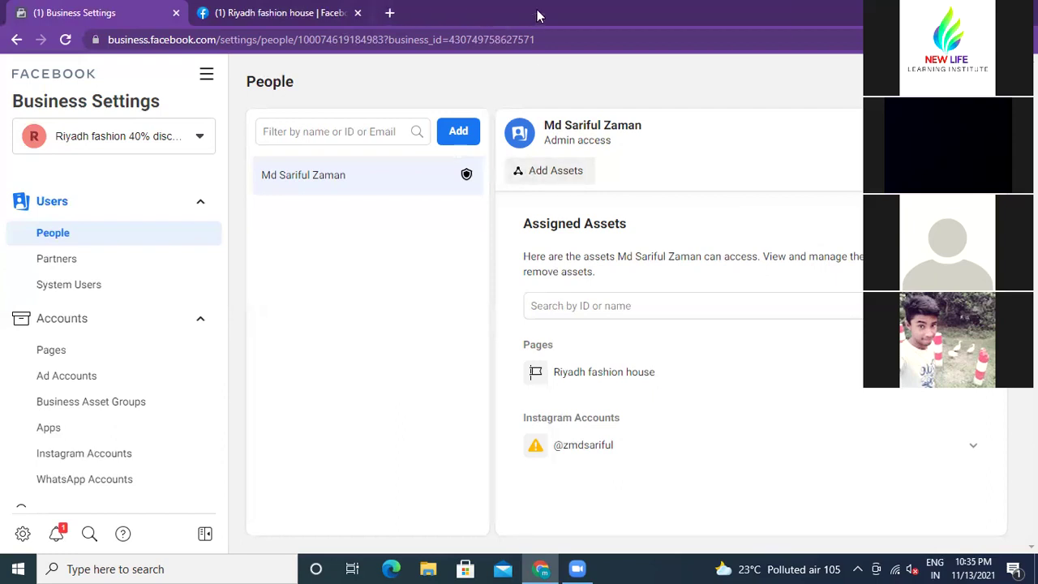
{"action": "left_click", "coordinate": [387, 13]}
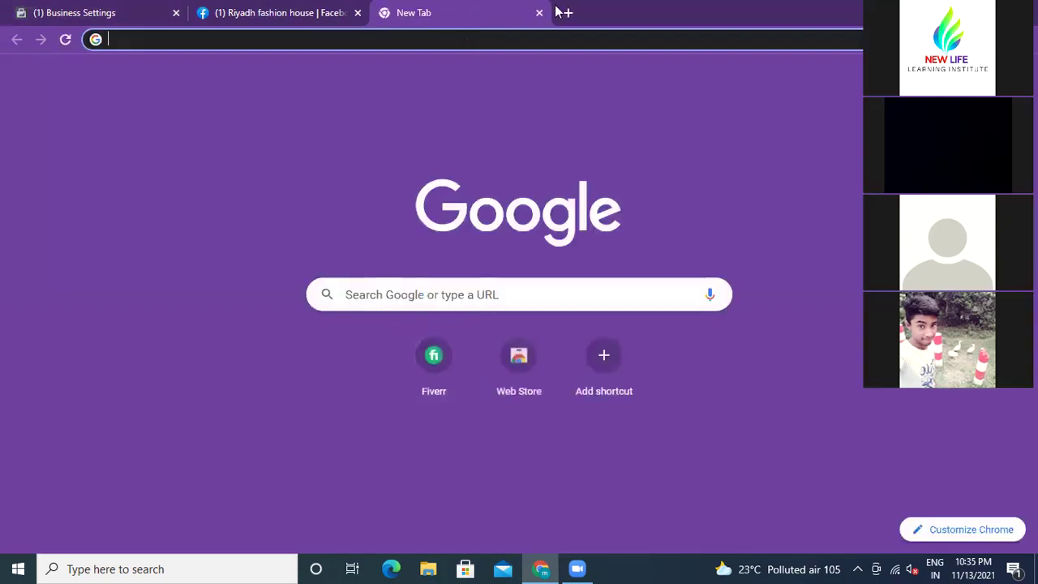
{"action": "left_click", "coordinate": [428, 294]}
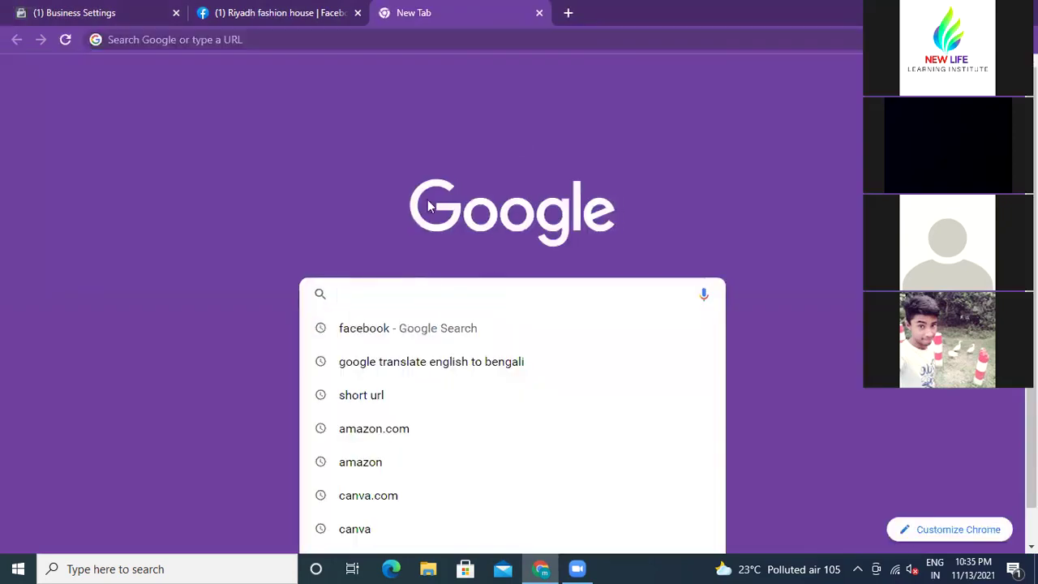
{"action": "type", "text": "can"}
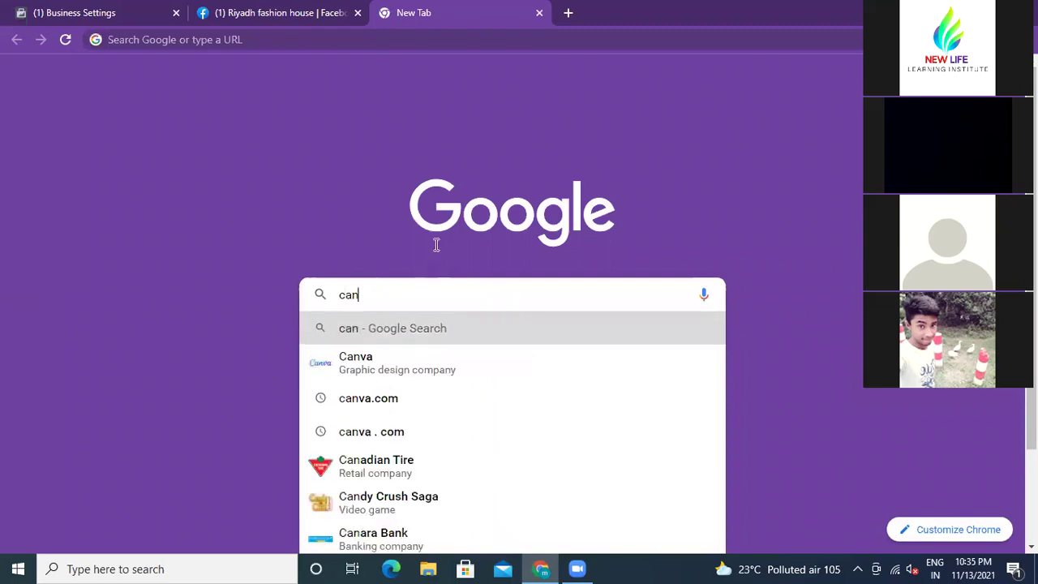
{"action": "left_click", "coordinate": [417, 401]}
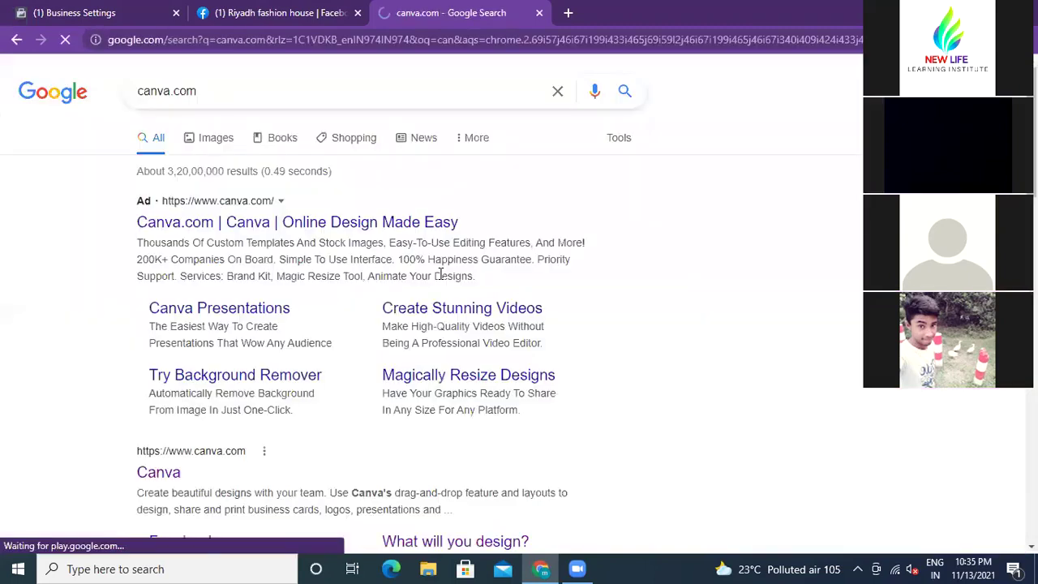
Step: Open Canva, create a blank 970 × 650 px custom-size design, and close the home tab
{"action": "left_click", "coordinate": [168, 473]}
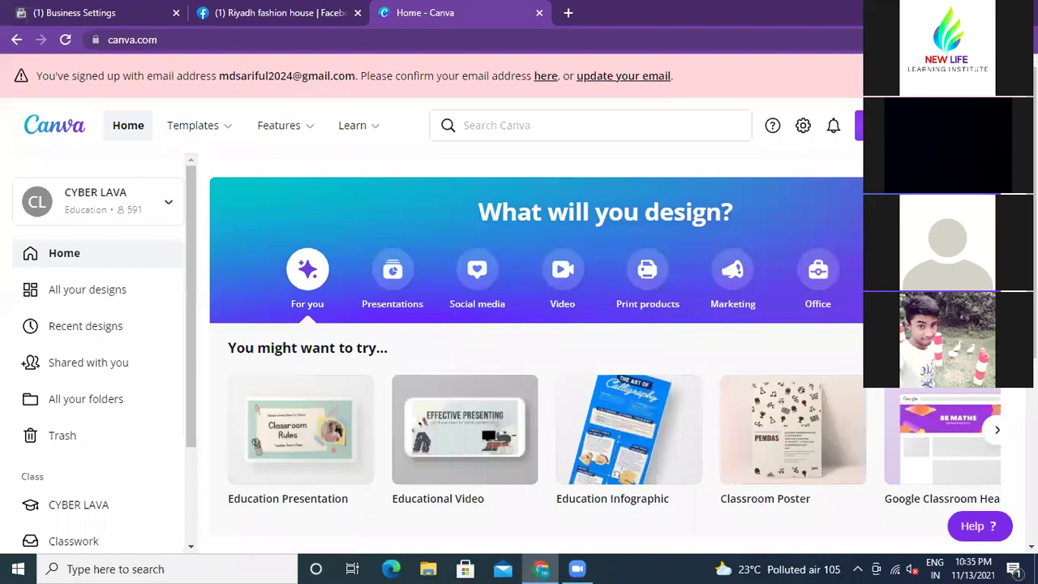
{"action": "left_click", "coordinate": [859, 125]}
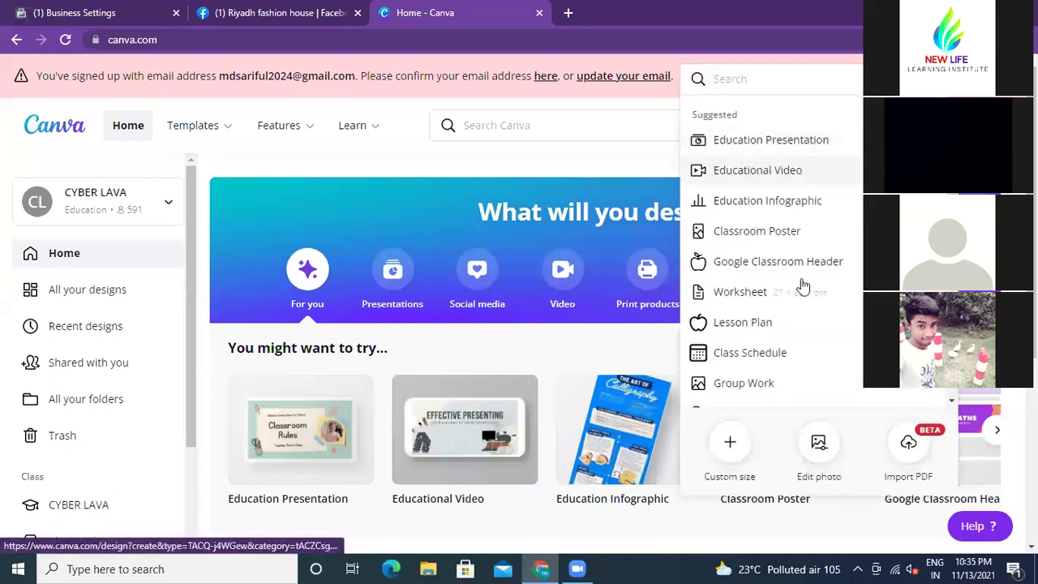
{"action": "left_click", "coordinate": [730, 445]}
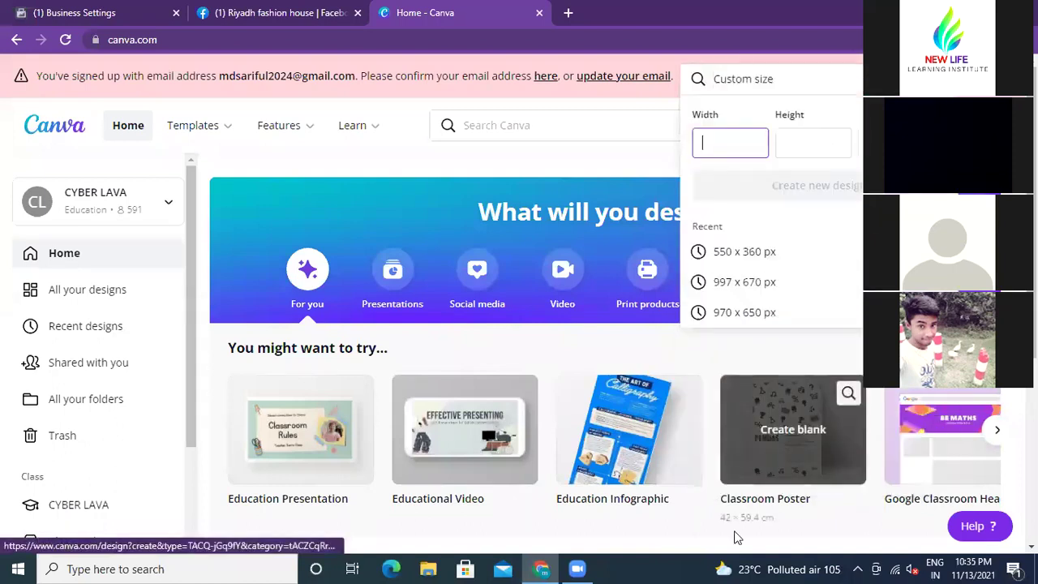
{"action": "left_click", "coordinate": [740, 314]}
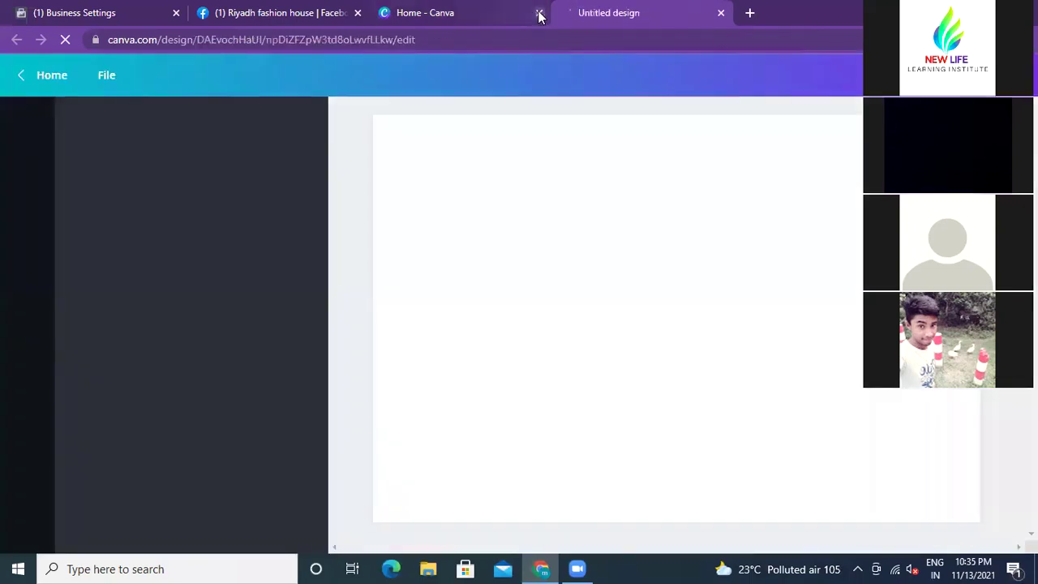
{"action": "left_click", "coordinate": [540, 14]}
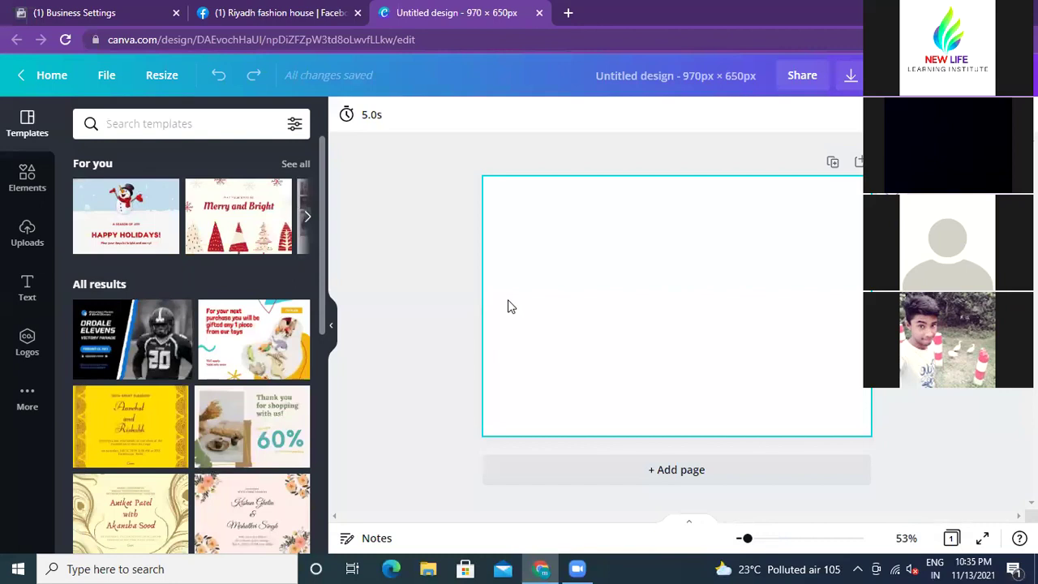
Step: Return to the Canva design and add a heading text box
{"action": "left_click", "coordinate": [87, 10]}
{"action": "left_click", "coordinate": [457, 12]}
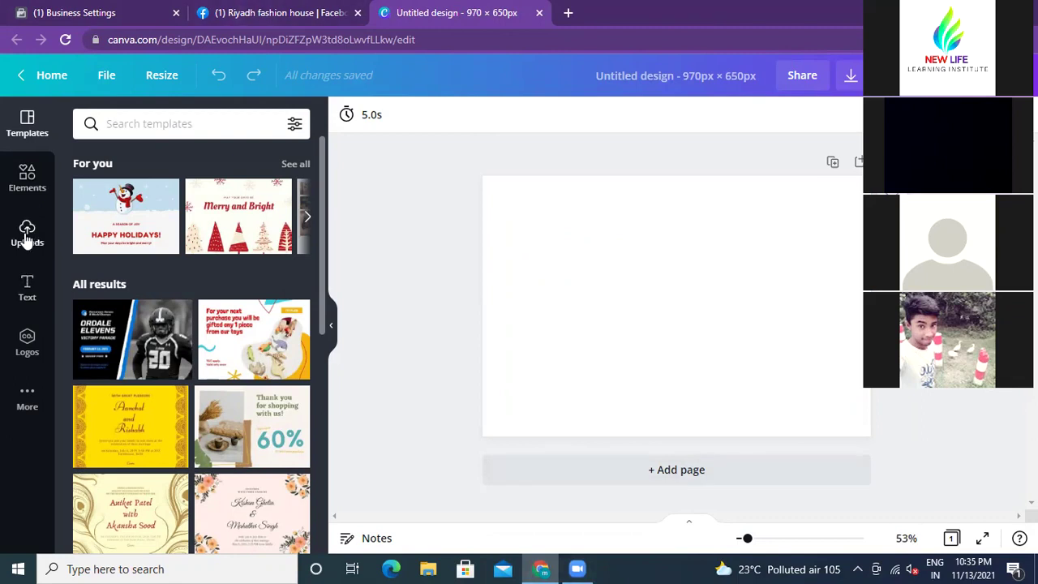
{"action": "left_click", "coordinate": [28, 286]}
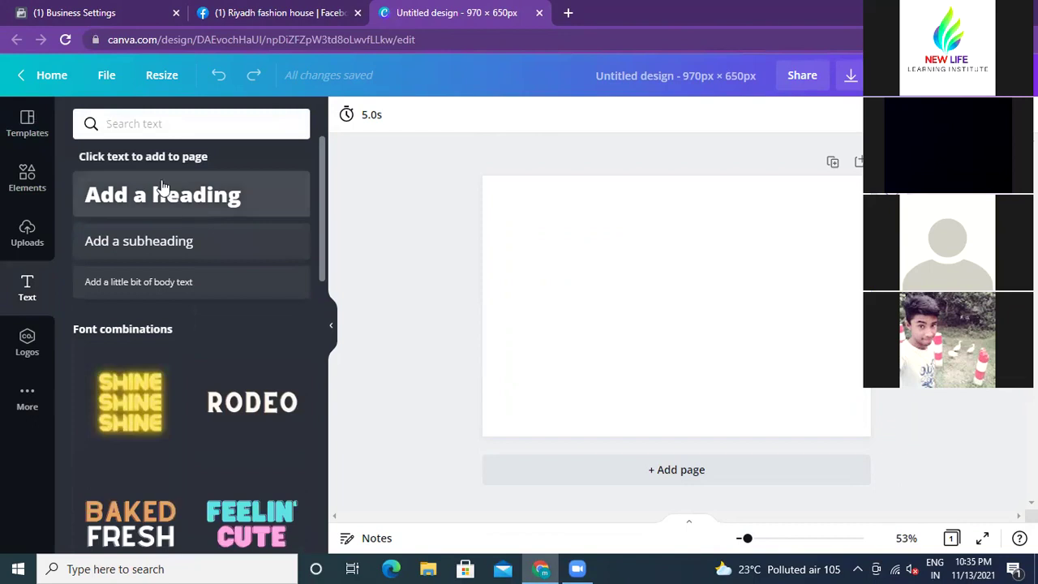
{"action": "left_click", "coordinate": [214, 186]}
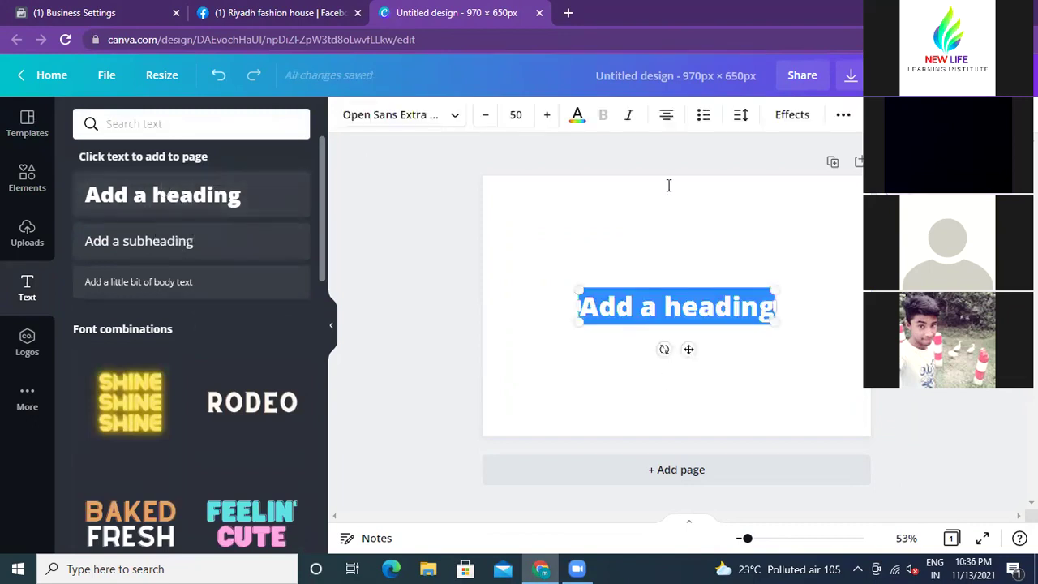
Step: Change the heading text to 'Page' and move it to the top of the page
{"action": "left_click", "coordinate": [634, 307]}
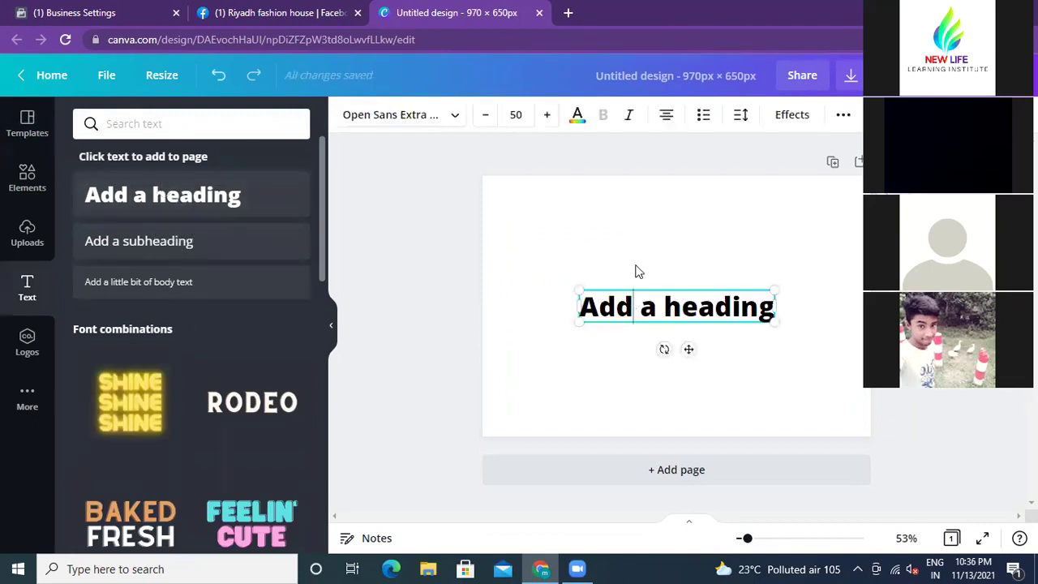
{"action": "key", "text": "BackSpace"}
{"action": "key", "text": "BackSpace"}
{"action": "key", "text": "BackSpace"}
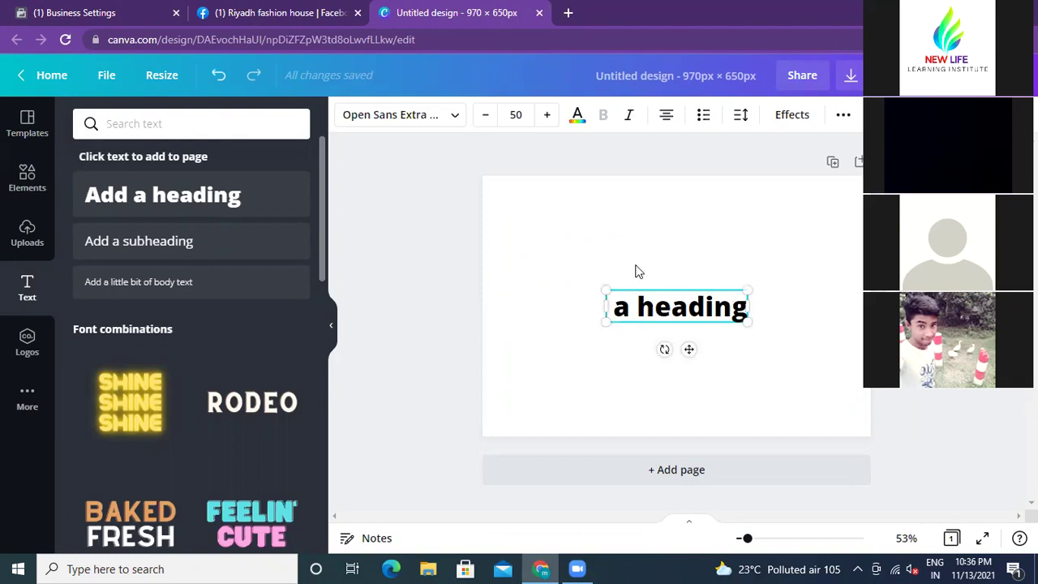
{"action": "type", "text": "Page"}
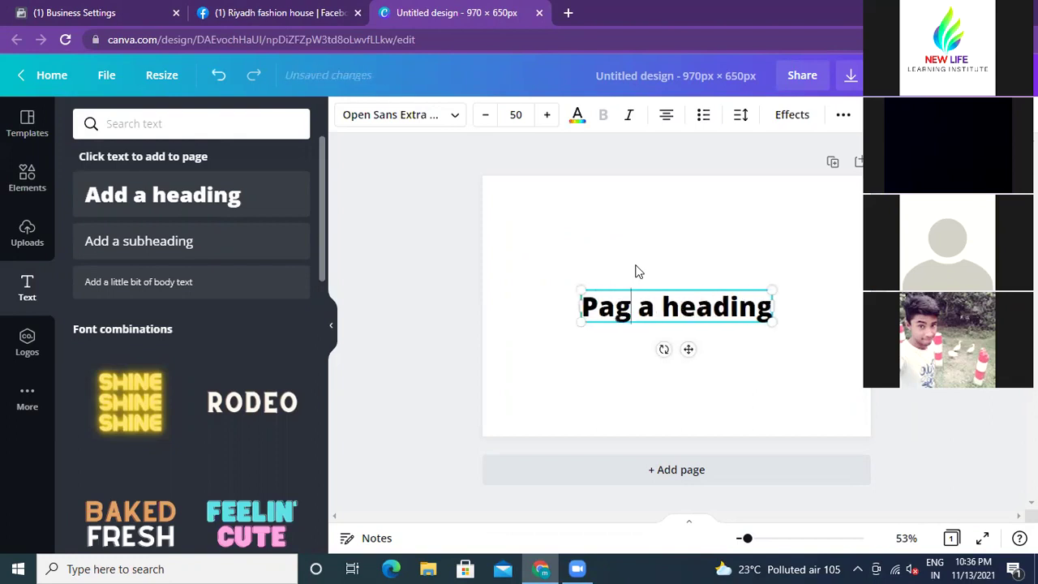
{"action": "key", "text": "Delete"}
{"action": "key", "text": "Delete"}
{"action": "key", "text": "Delete"}
{"action": "key", "text": "Delete"}
{"action": "key", "text": "Delete"}
{"action": "key", "text": "Delete"}
{"action": "key", "text": "Delete"}
{"action": "key", "text": "Delete"}
{"action": "key", "text": "Delete"}
{"action": "key", "text": "Delete"}
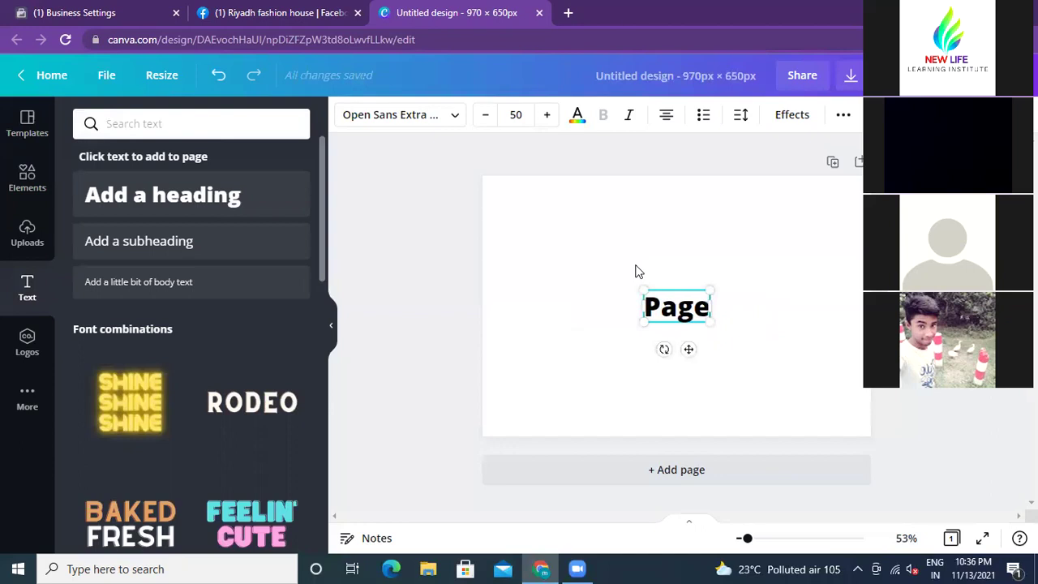
{"action": "left_click", "coordinate": [652, 227]}
{"action": "left_click_drag", "start_coordinate": [667, 312], "coordinate": [653, 208]}
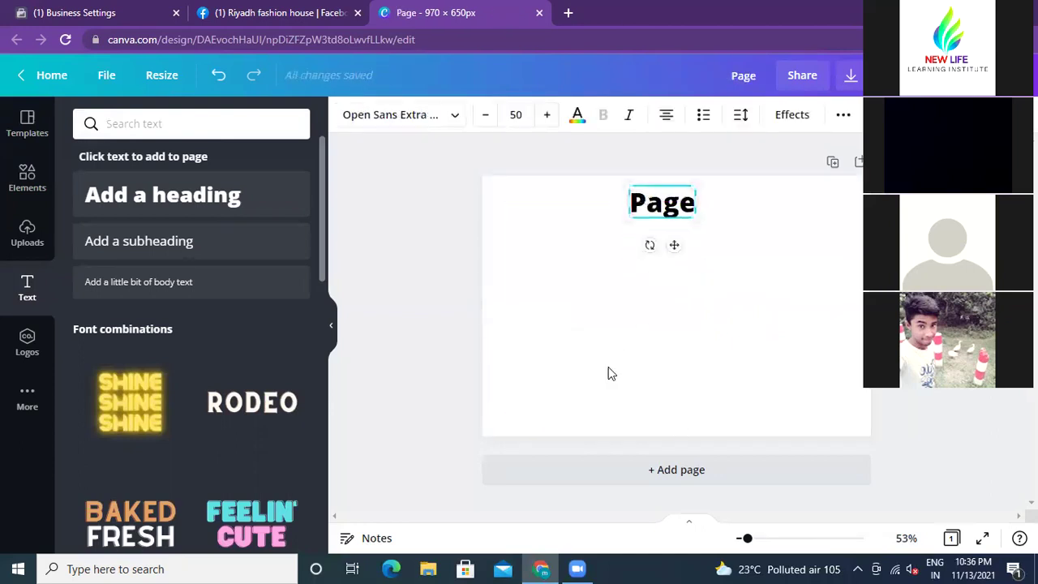
Step: Add a second heading, widen it, and position it just below 'Page'
{"action": "left_click", "coordinate": [172, 201]}
{"action": "left_click", "coordinate": [704, 305]}
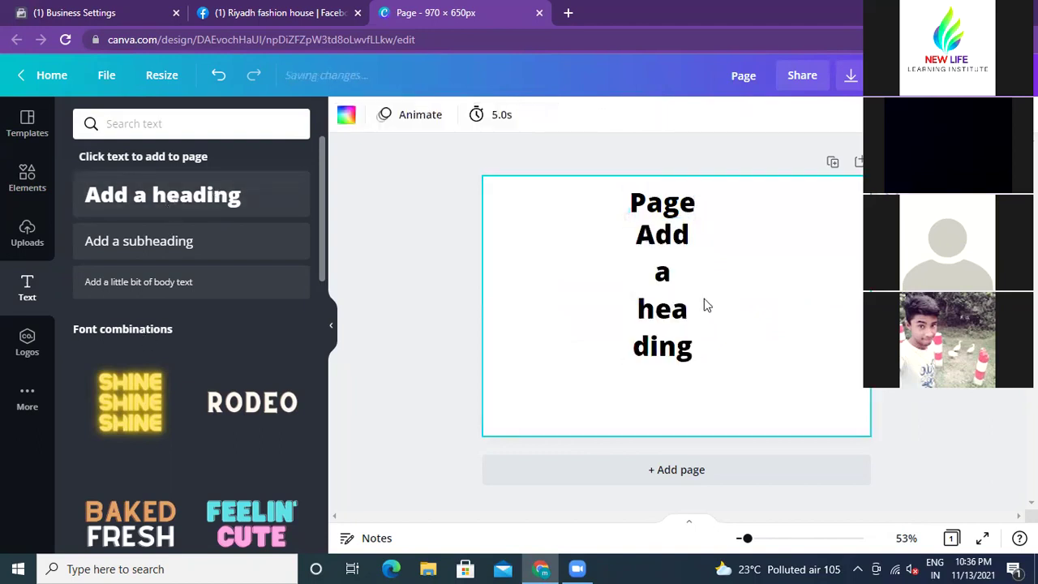
{"action": "left_click", "coordinate": [685, 293]}
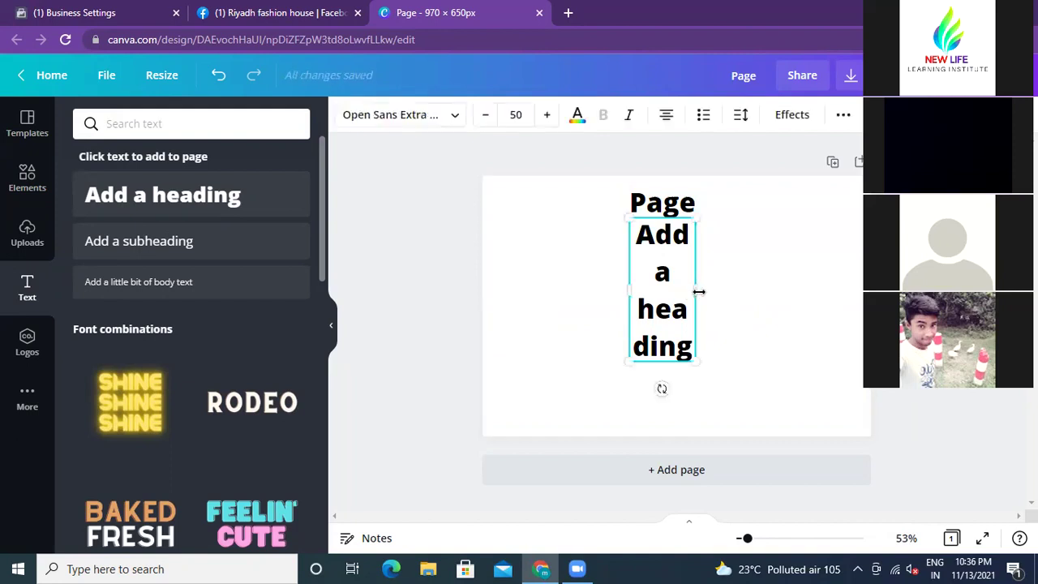
{"action": "left_click_drag", "start_coordinate": [695, 290], "coordinate": [831, 251]}
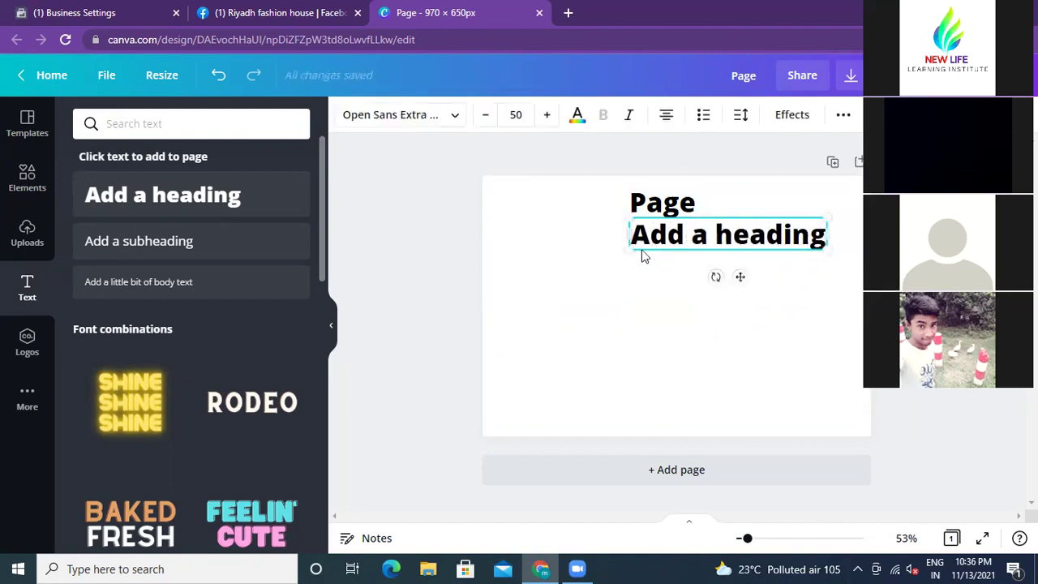
{"action": "left_click", "coordinate": [726, 187]}
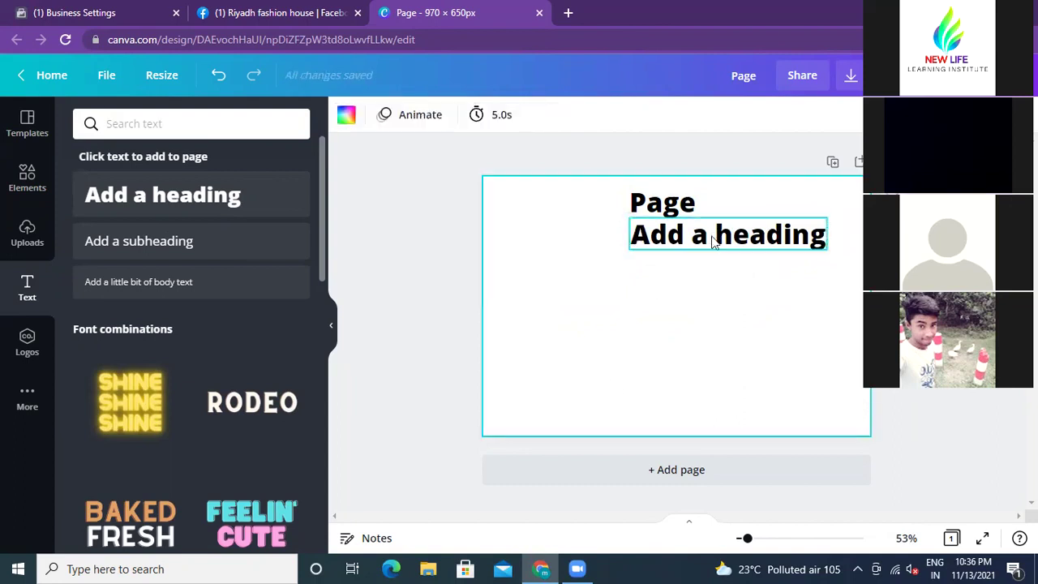
{"action": "left_click_drag", "start_coordinate": [713, 233], "coordinate": [664, 254]}
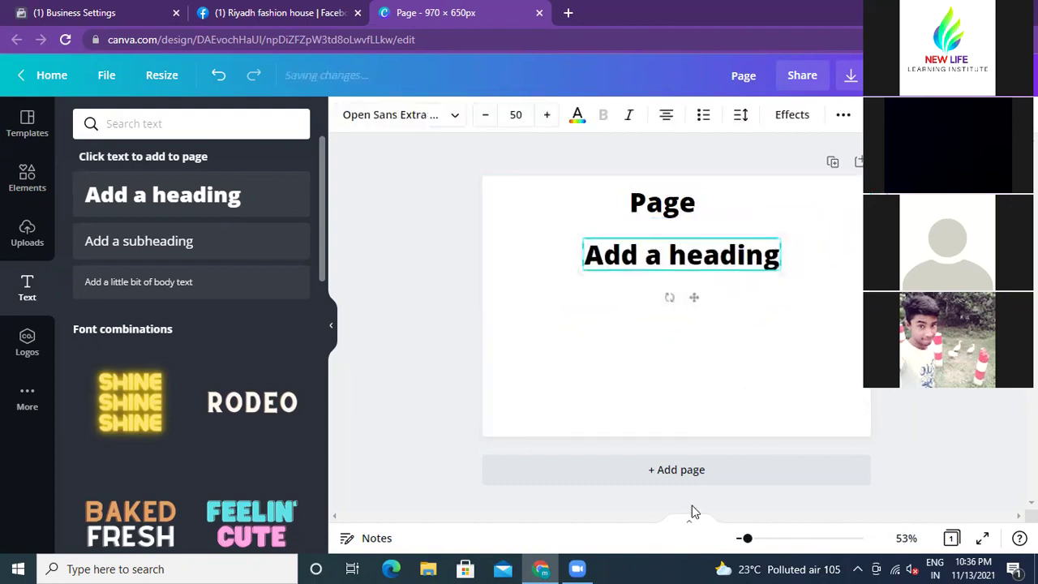
Step: Rewrite the second heading to read 'ad account - pixel'
{"action": "double_click", "coordinate": [662, 258]}
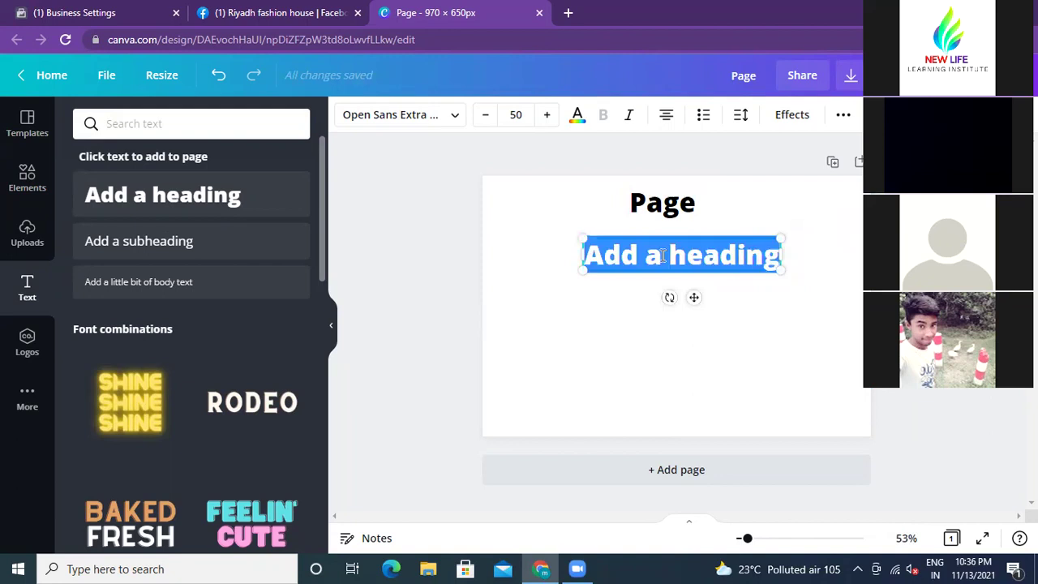
{"action": "left_click", "coordinate": [662, 256]}
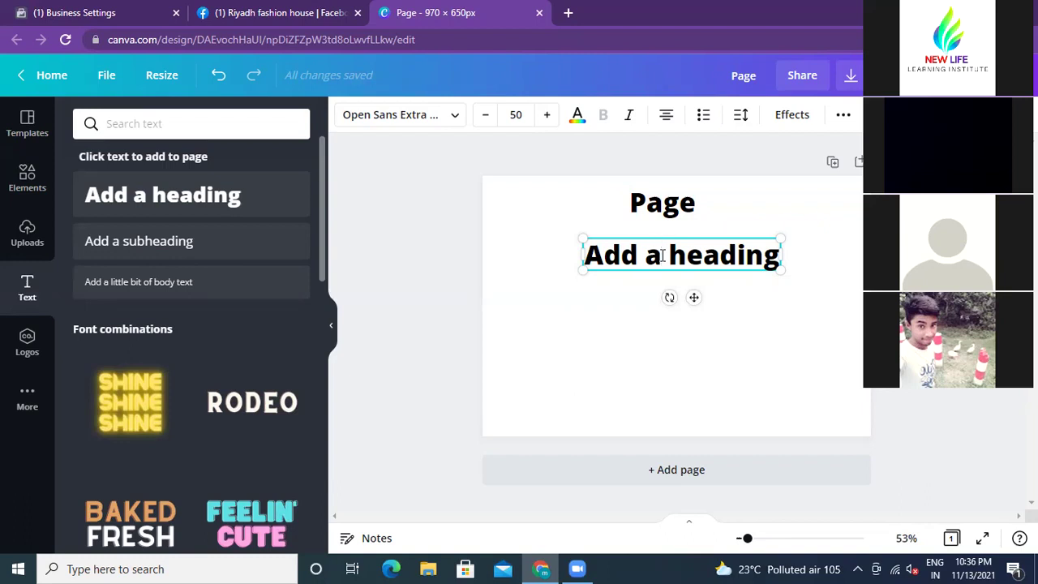
{"action": "key", "text": "BackSpace"}
{"action": "key", "text": "BackSpace"}
{"action": "key", "text": "BackSpace"}
{"action": "key", "text": "BackSpace"}
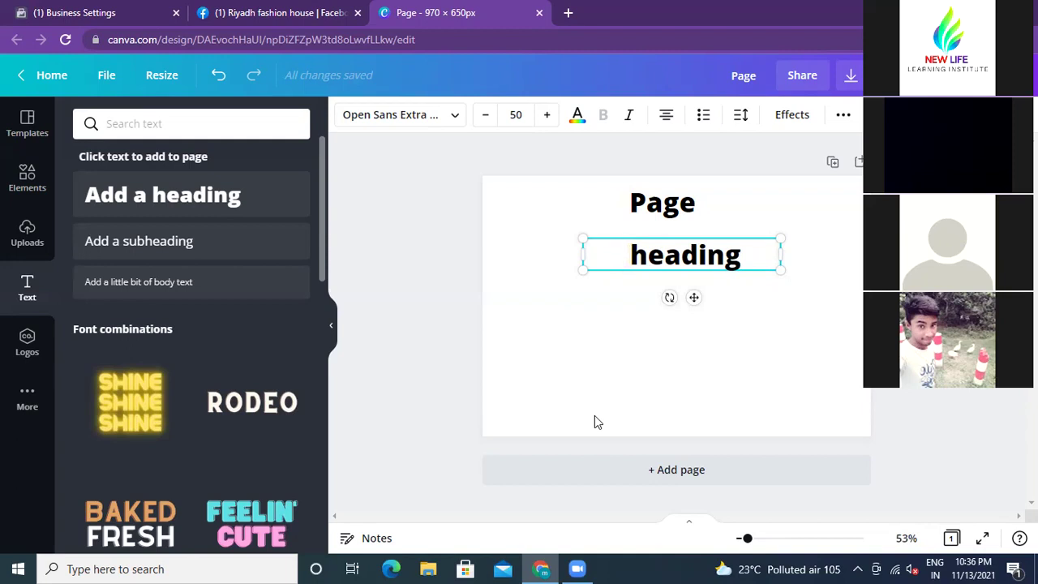
{"action": "type", "text": "ad acc "}
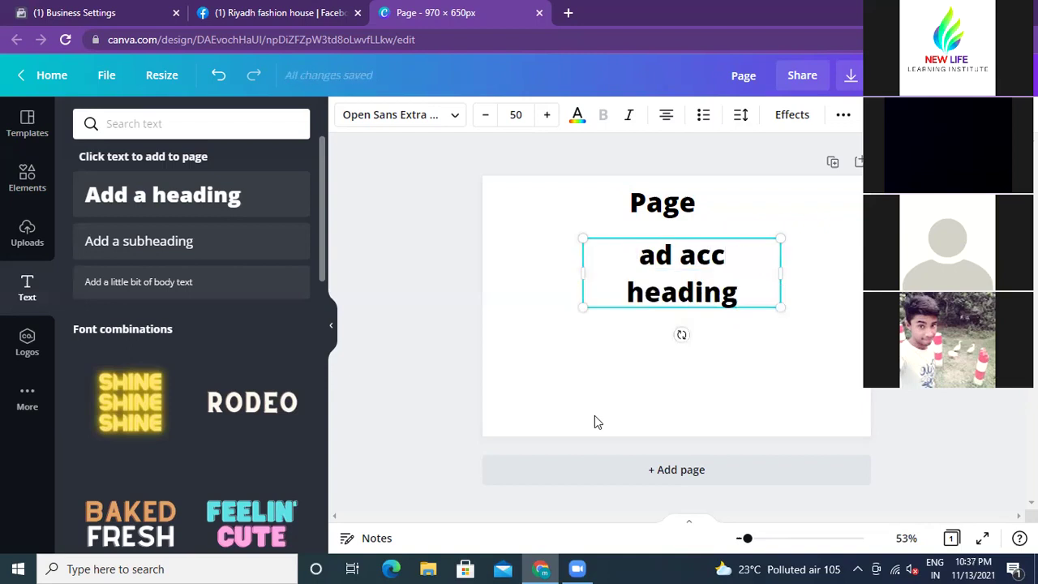
{"action": "type", "text": "ount"}
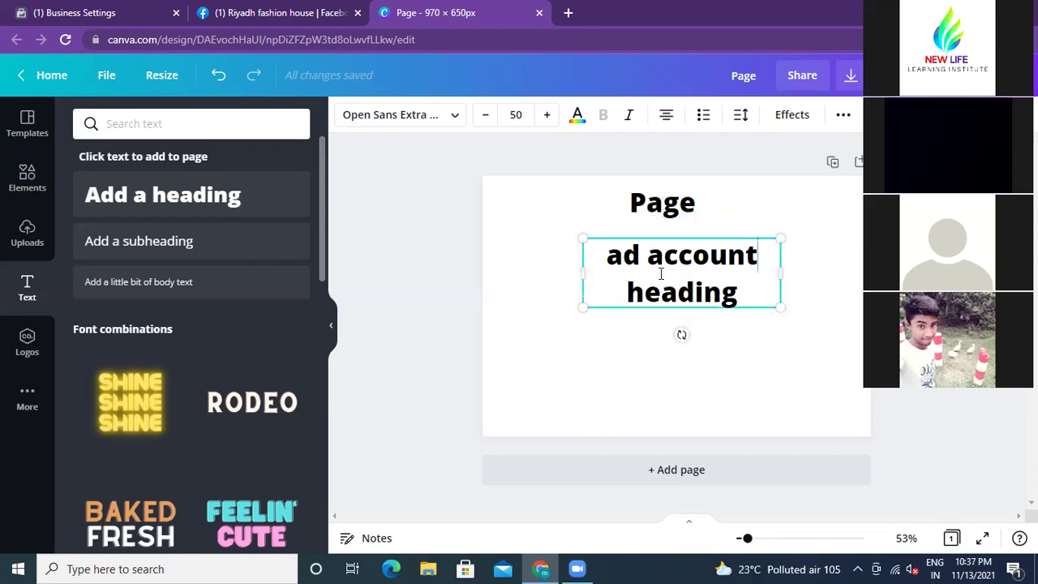
{"action": "left_click", "coordinate": [739, 294]}
{"action": "key", "text": "BackSpace"}
{"action": "key", "text": "BackSpace"}
{"action": "key", "text": "BackSpace"}
{"action": "key", "text": "BackSpace"}
{"action": "key", "text": "BackSpace"}
{"action": "key", "text": "BackSpace"}
{"action": "key", "text": "BackSpace"}
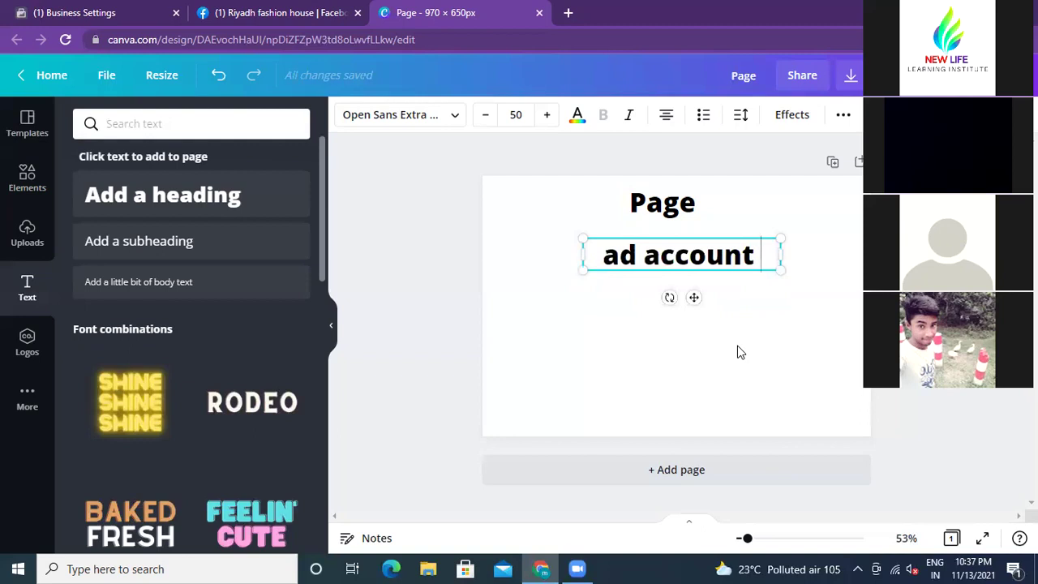
{"action": "type", "text": "-"}
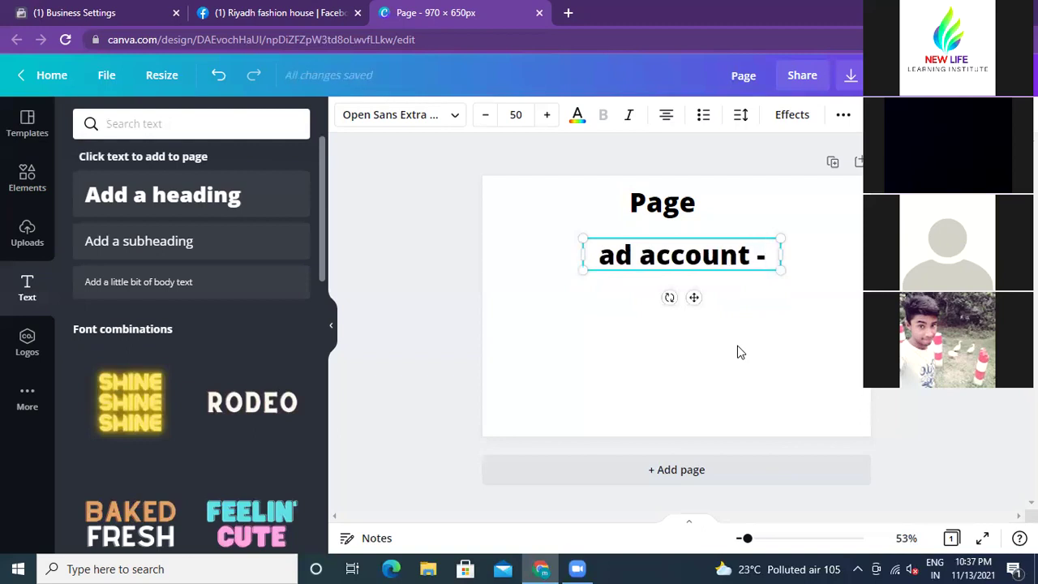
{"action": "type", "text": " pixel"}
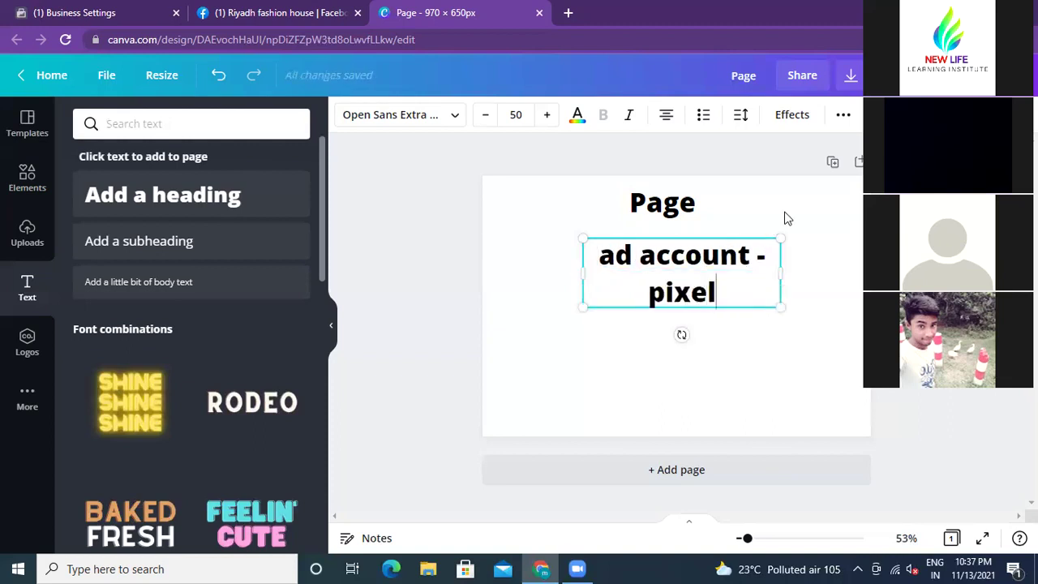
Step: Widen the 'ad account -pixel' text to one line and centre it under 'Page'
{"action": "left_click_drag", "start_coordinate": [779, 274], "coordinate": [821, 272]}
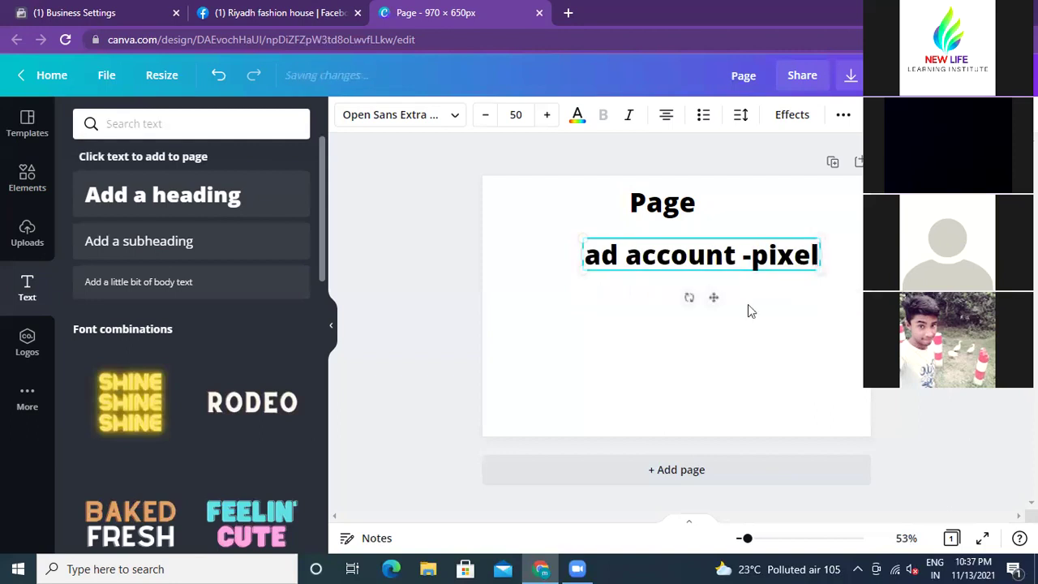
{"action": "left_click", "coordinate": [690, 342]}
{"action": "left_click_drag", "start_coordinate": [693, 268], "coordinate": [653, 259]}
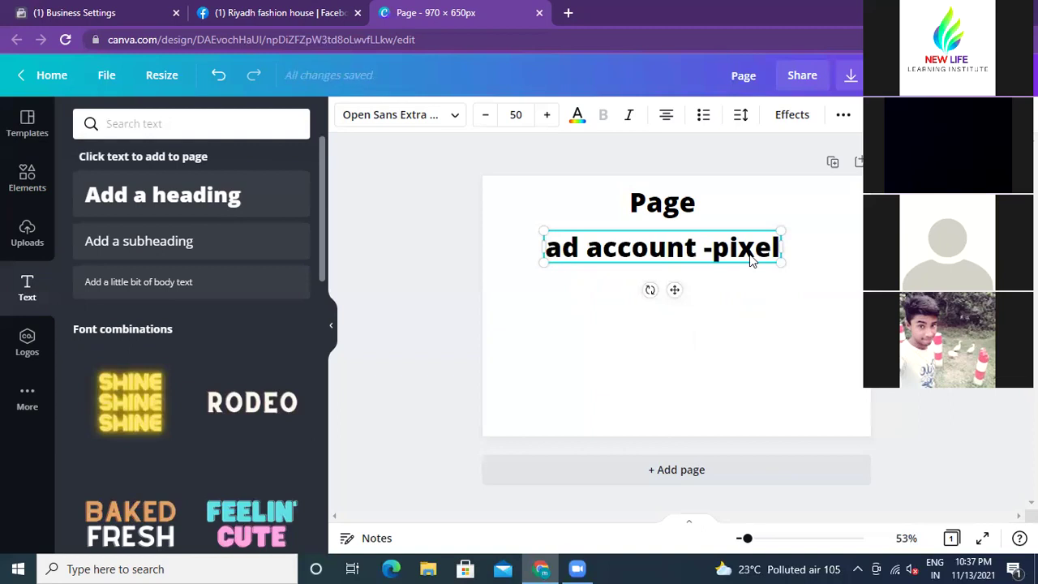
Step: Go to Facebook Business Settings and open the Business Info page
{"action": "left_click", "coordinate": [134, 15]}
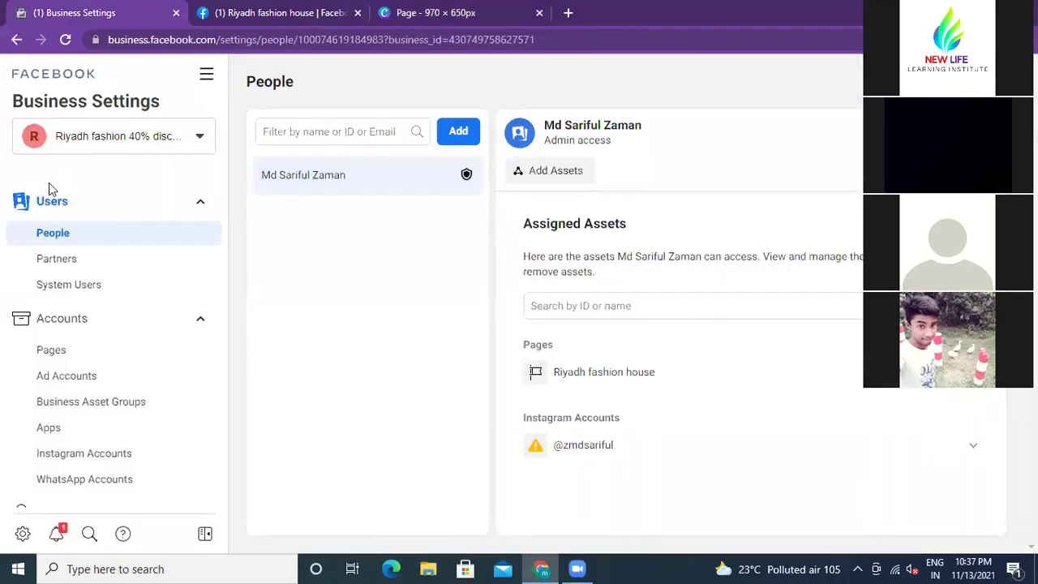
{"action": "scroll", "coordinate": [135, 331], "scroll_direction": "down", "scroll_amount": 3}
{"action": "scroll", "coordinate": [137, 330], "scroll_direction": "down", "scroll_amount": 1}
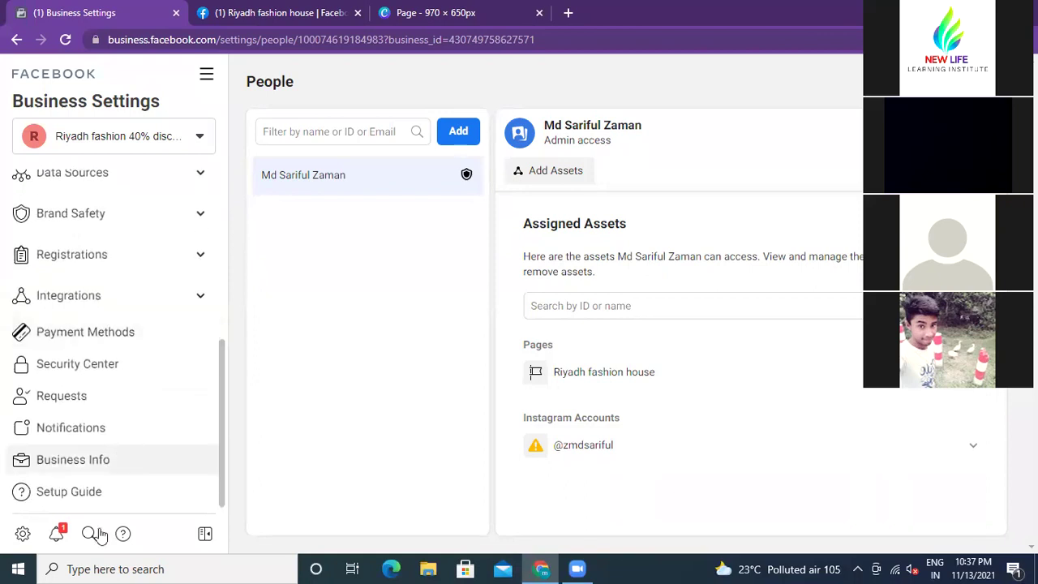
{"action": "left_click", "coordinate": [93, 461]}
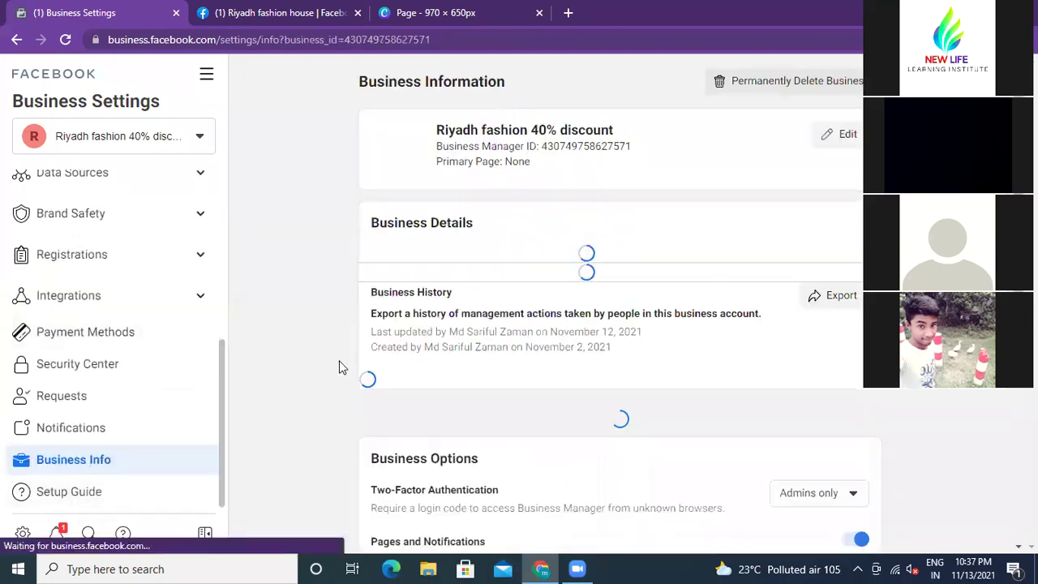
Step: Highlight the Ad Account Creation Limit of 1 and show the business account list
{"action": "scroll", "coordinate": [327, 338], "scroll_direction": "down", "scroll_amount": 5}
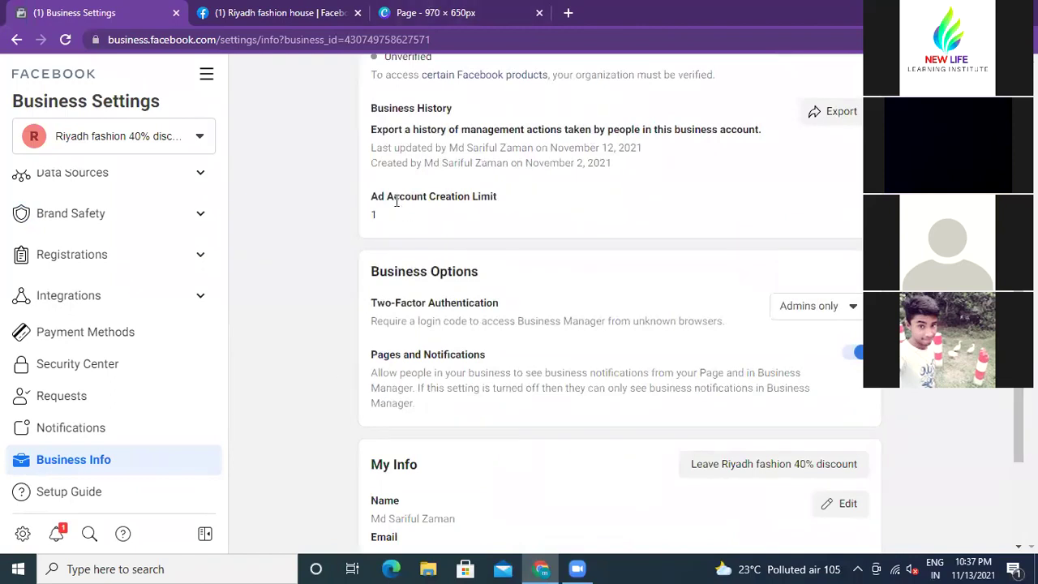
{"action": "left_click_drag", "start_coordinate": [378, 196], "coordinate": [505, 202]}
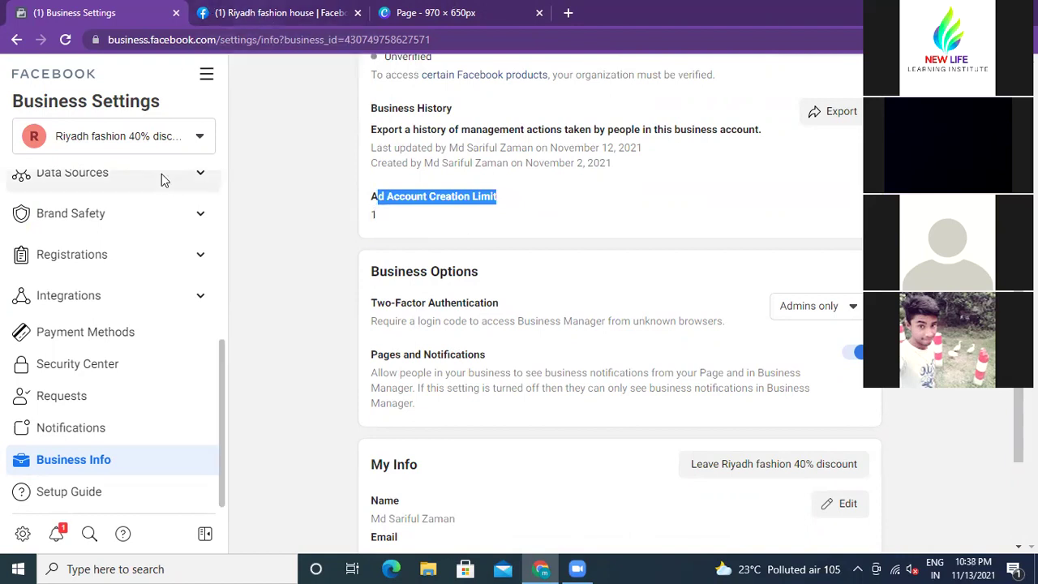
{"action": "left_click", "coordinate": [200, 137]}
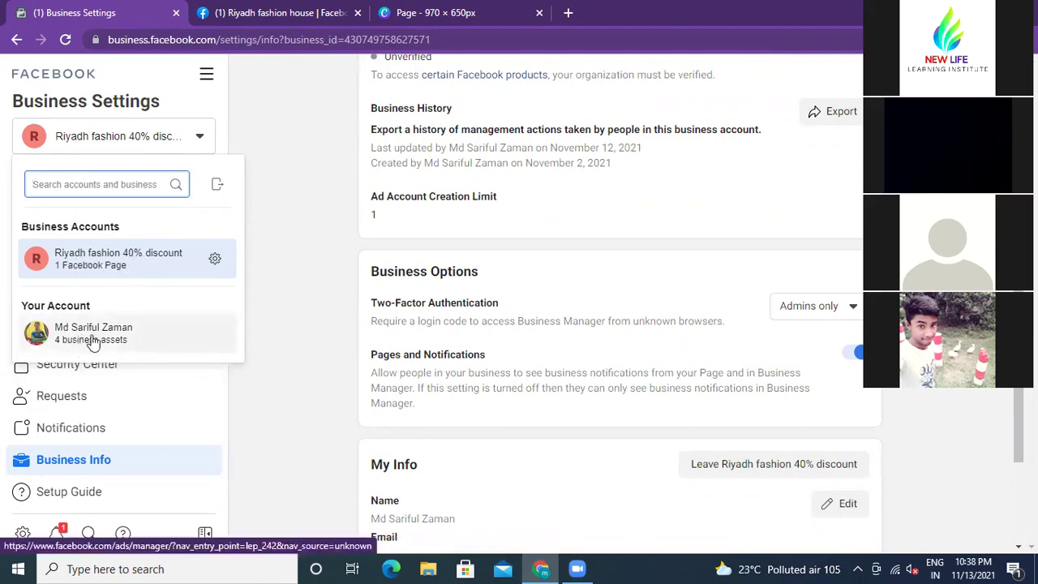
Step: From the Riyadh fashion house page, start creating an ad and go to Ads Manager
{"action": "left_click", "coordinate": [301, 250]}
{"action": "left_click", "coordinate": [283, 15]}
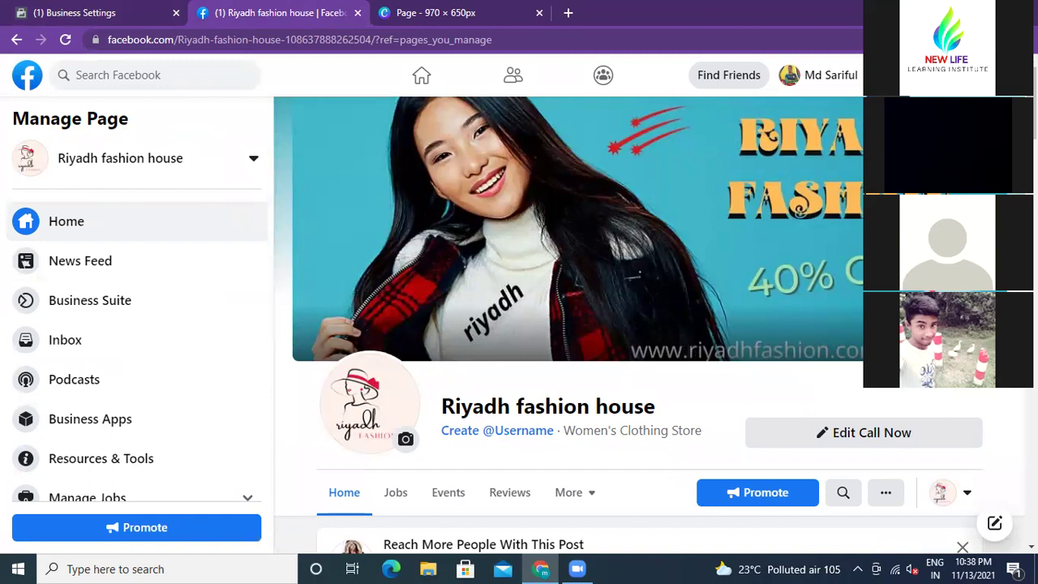
{"action": "left_click", "coordinate": [884, 75]}
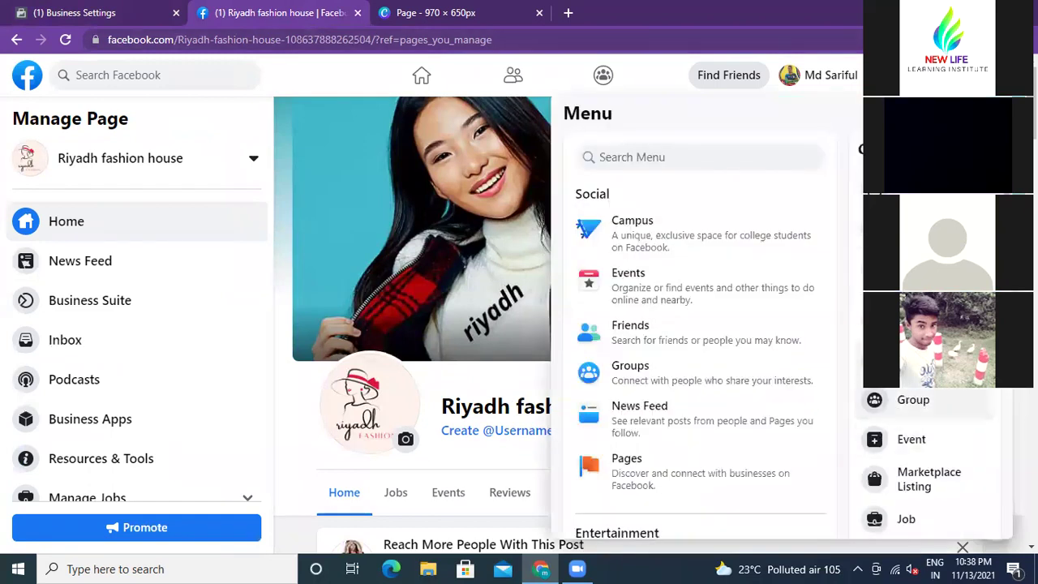
{"action": "left_click", "coordinate": [872, 360]}
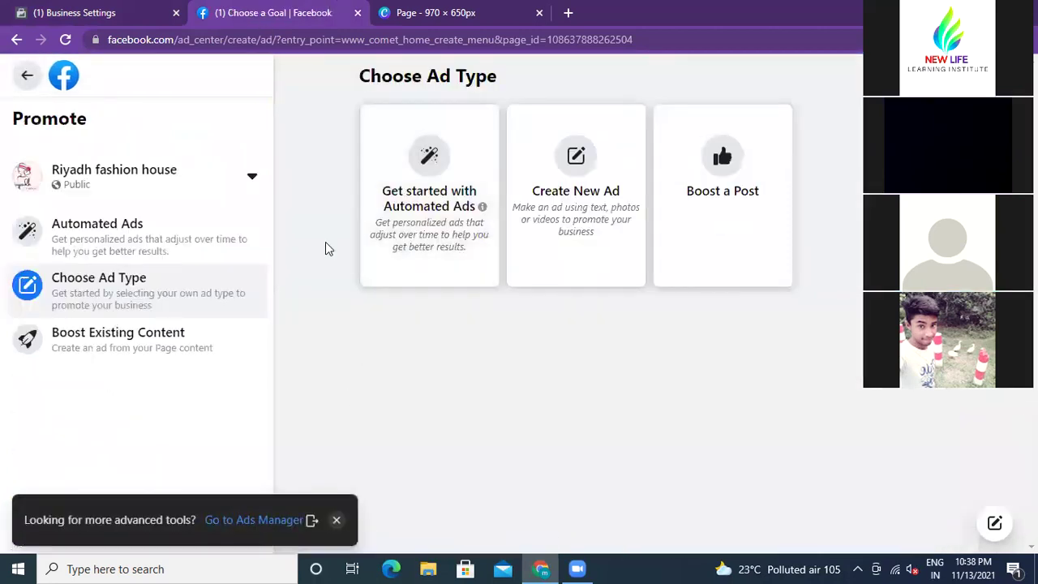
{"action": "left_click", "coordinate": [250, 520]}
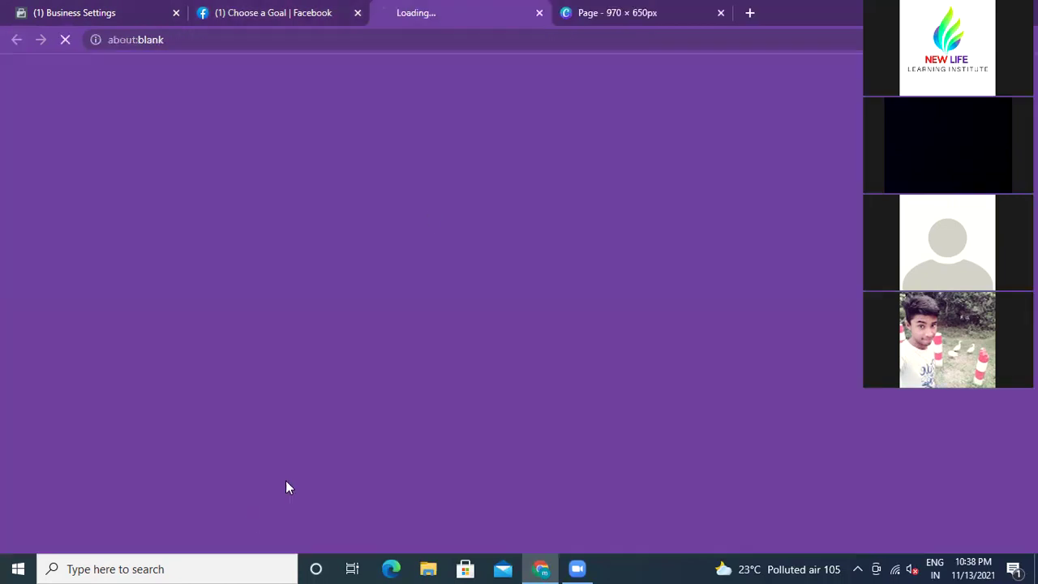
Step: Close the goal page, check available ad accounts, then return to Business Info
{"action": "left_click", "coordinate": [358, 12]}
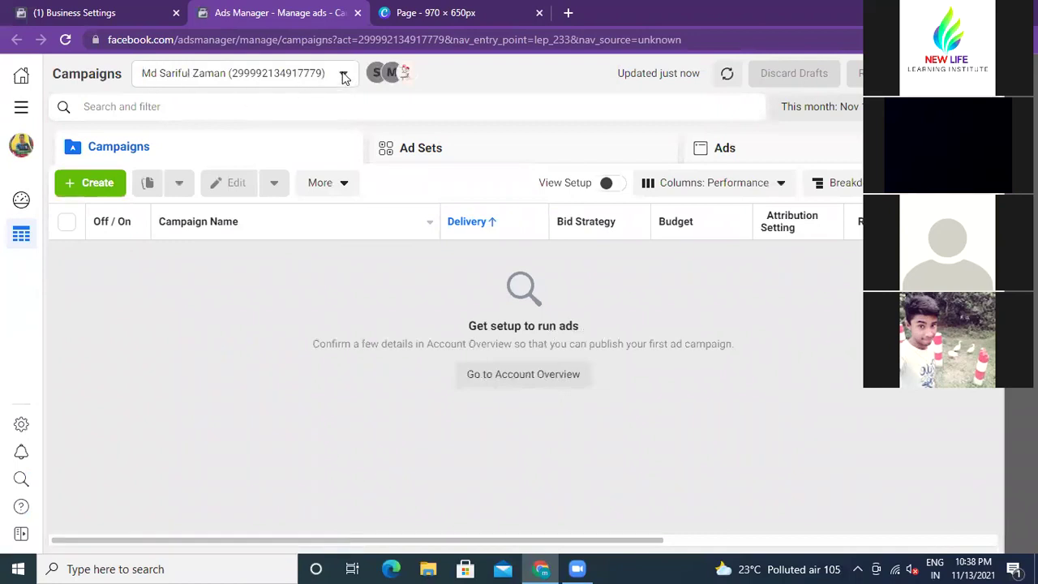
{"action": "left_click", "coordinate": [343, 74]}
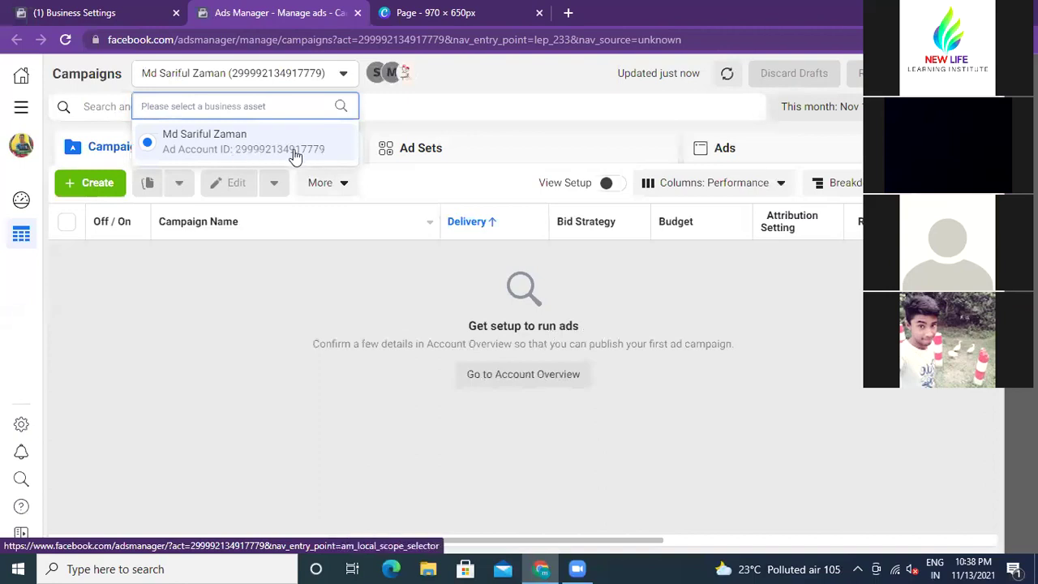
{"action": "left_click", "coordinate": [485, 15]}
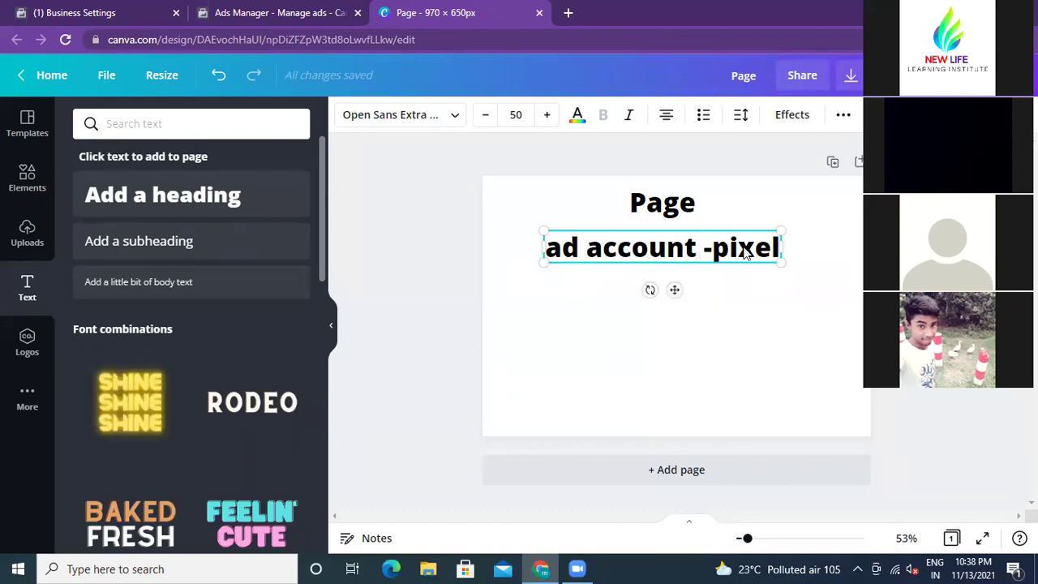
{"action": "left_click", "coordinate": [765, 288]}
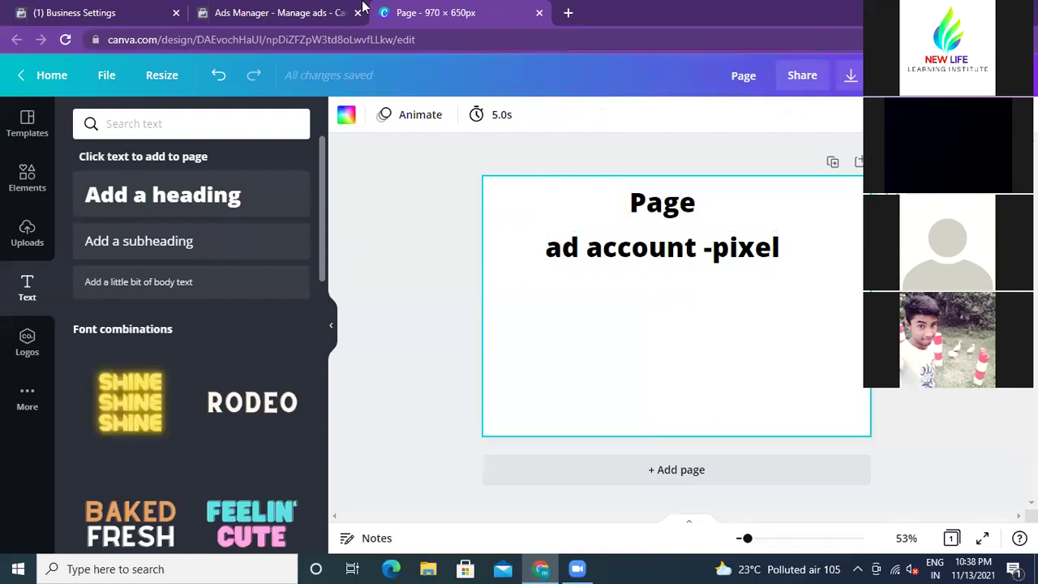
{"action": "left_click", "coordinate": [126, 19]}
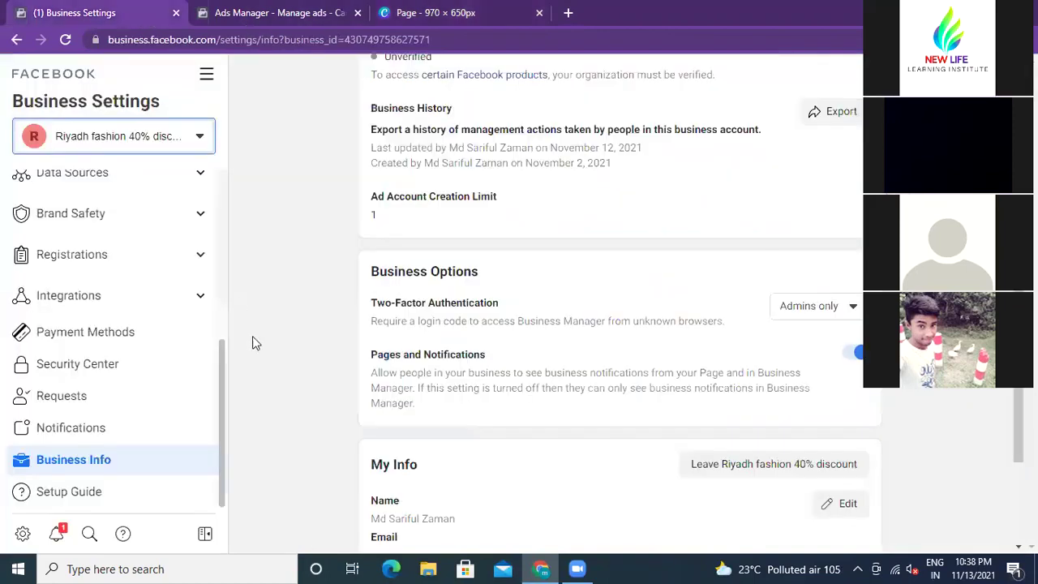
Step: Review the business's legal name, address, phone and website on Business Info
{"action": "left_click", "coordinate": [309, 16]}
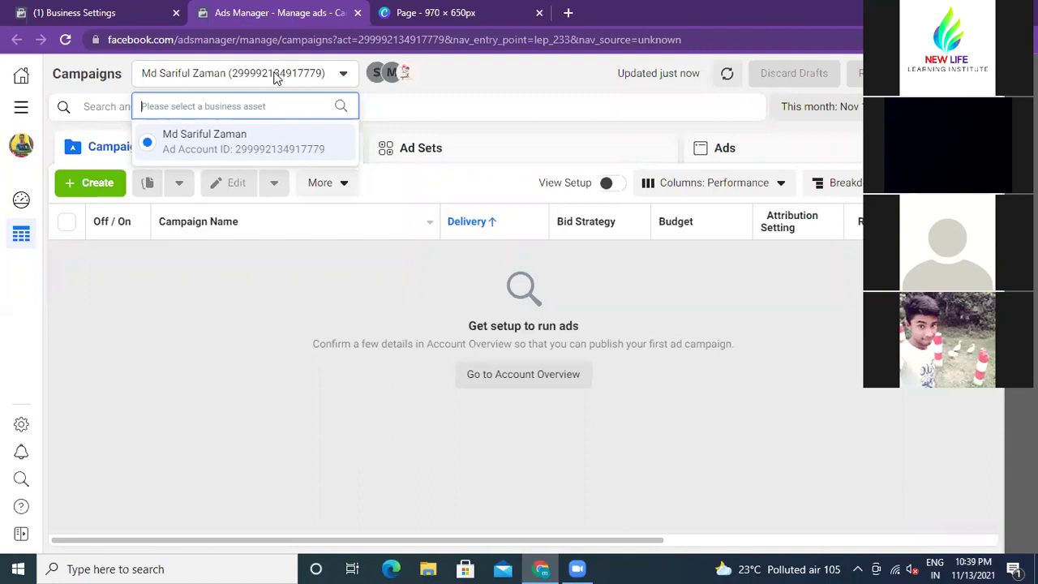
{"action": "left_click", "coordinate": [87, 15]}
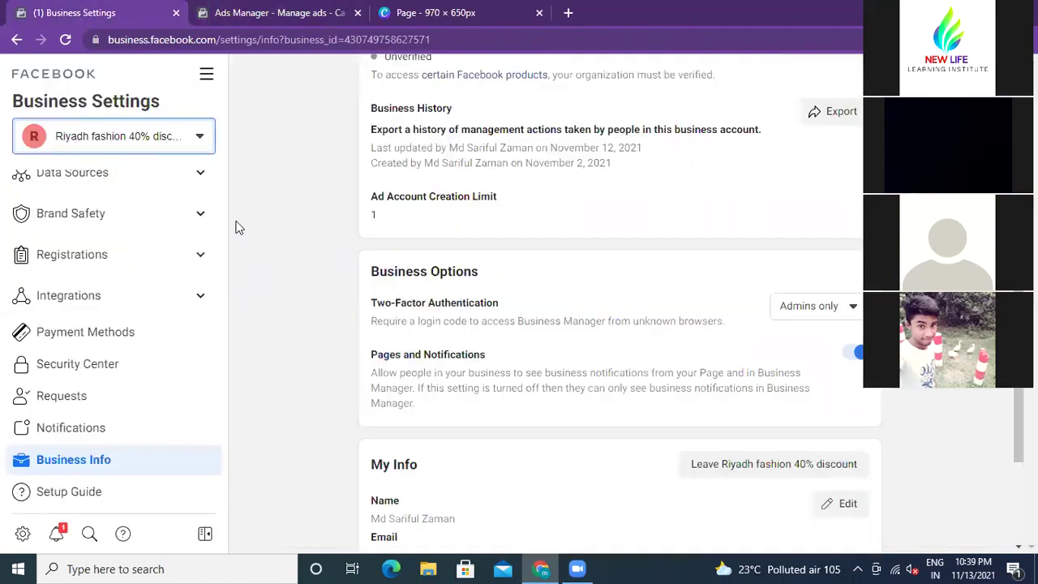
{"action": "scroll", "coordinate": [429, 276], "scroll_direction": "up", "scroll_amount": 4}
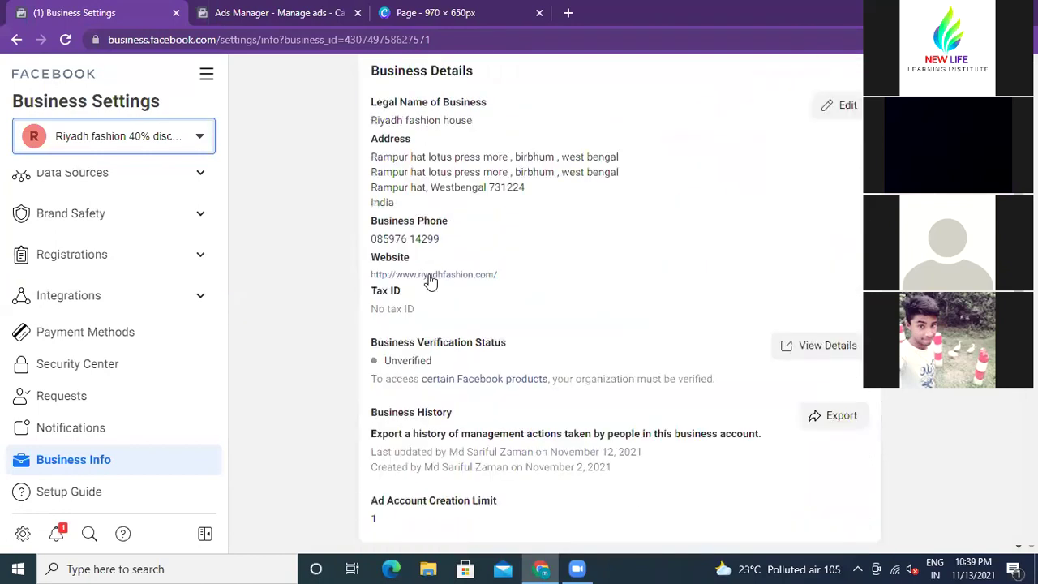
{"action": "scroll", "coordinate": [457, 261], "scroll_direction": "up", "scroll_amount": 2}
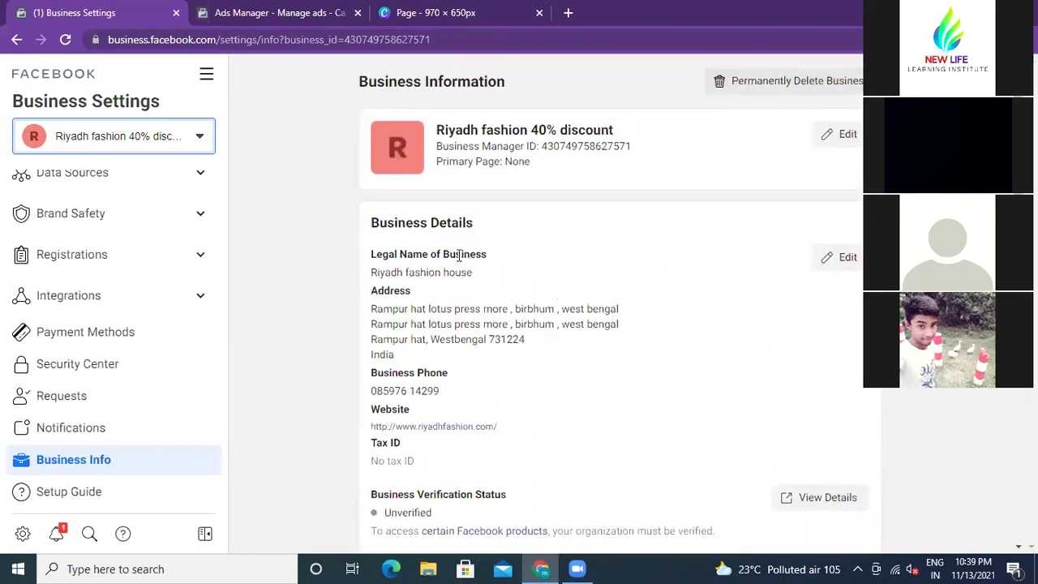
{"action": "scroll", "coordinate": [458, 256], "scroll_direction": "down", "scroll_amount": 2}
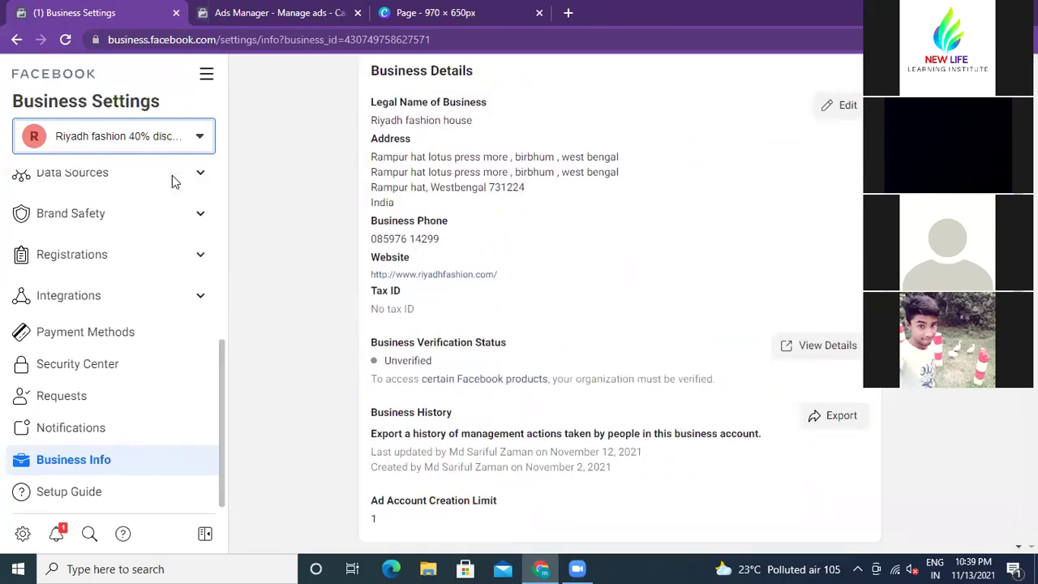
Step: Check the business account list, then return to the Ads Manager campaigns
{"action": "left_click", "coordinate": [201, 138]}
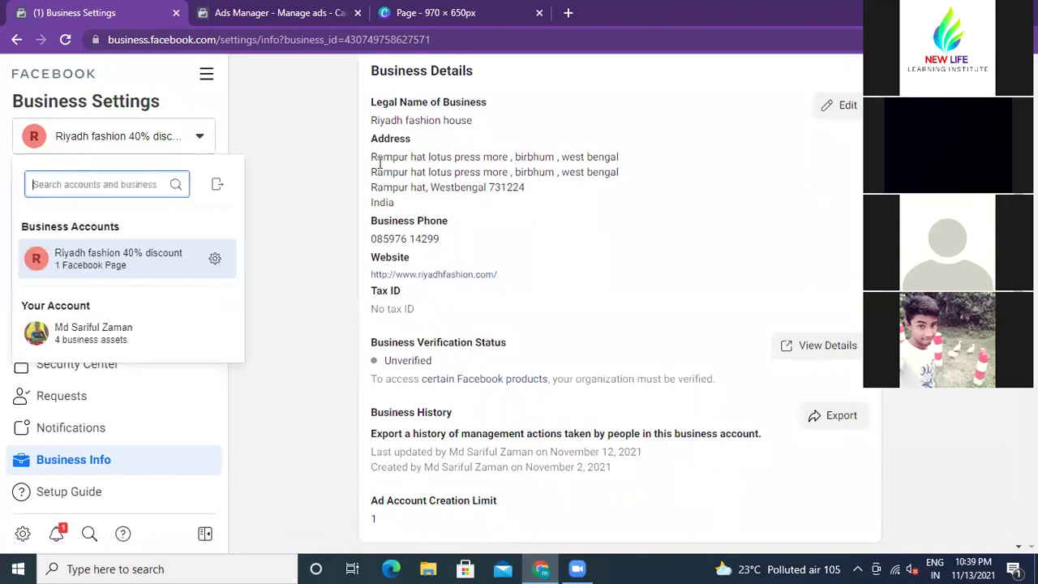
{"action": "scroll", "coordinate": [338, 289], "scroll_direction": "down", "scroll_amount": 3}
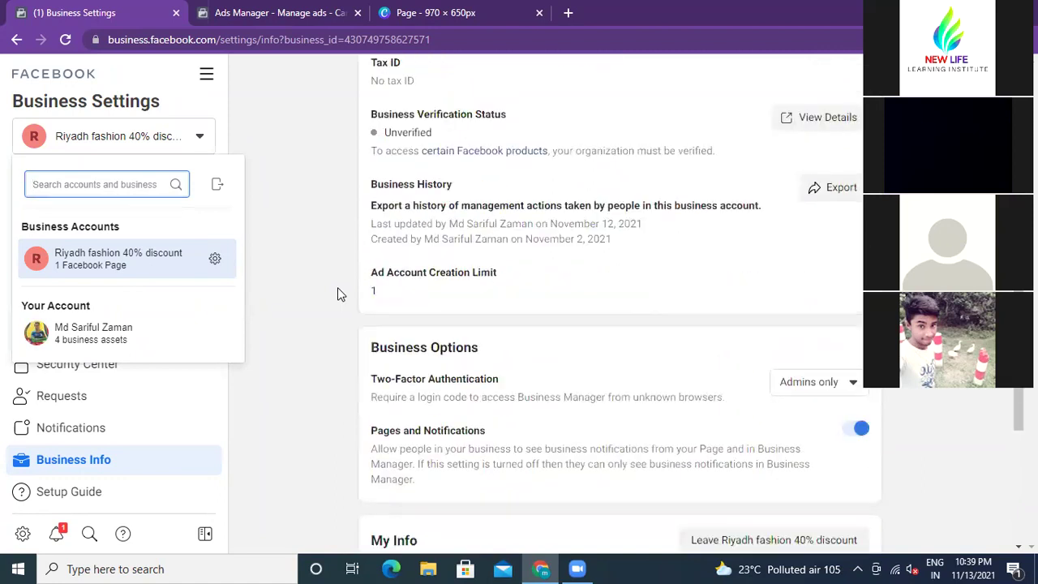
{"action": "scroll", "coordinate": [337, 287], "scroll_direction": "up", "scroll_amount": 2}
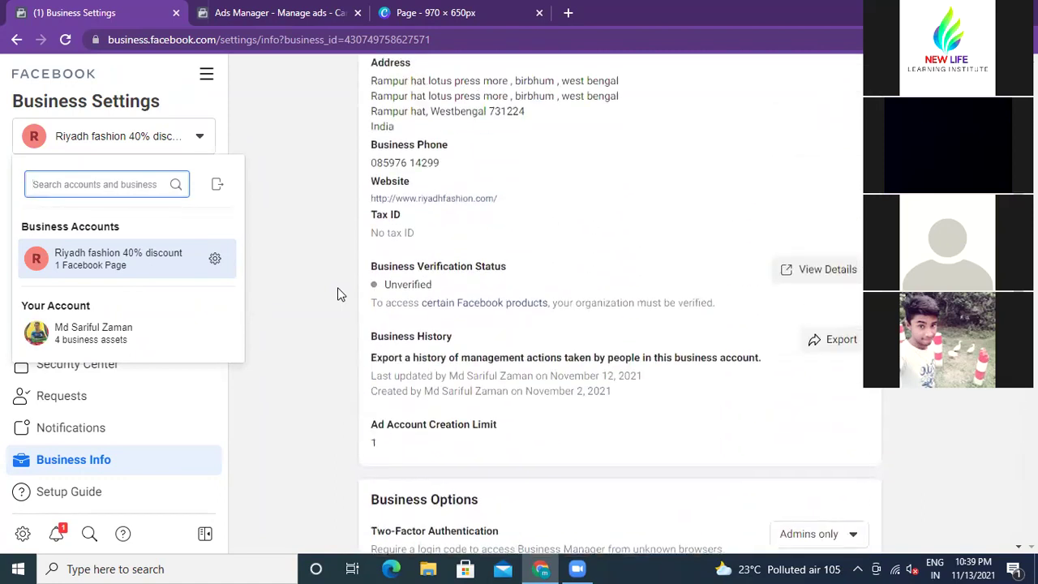
{"action": "left_click", "coordinate": [319, 256]}
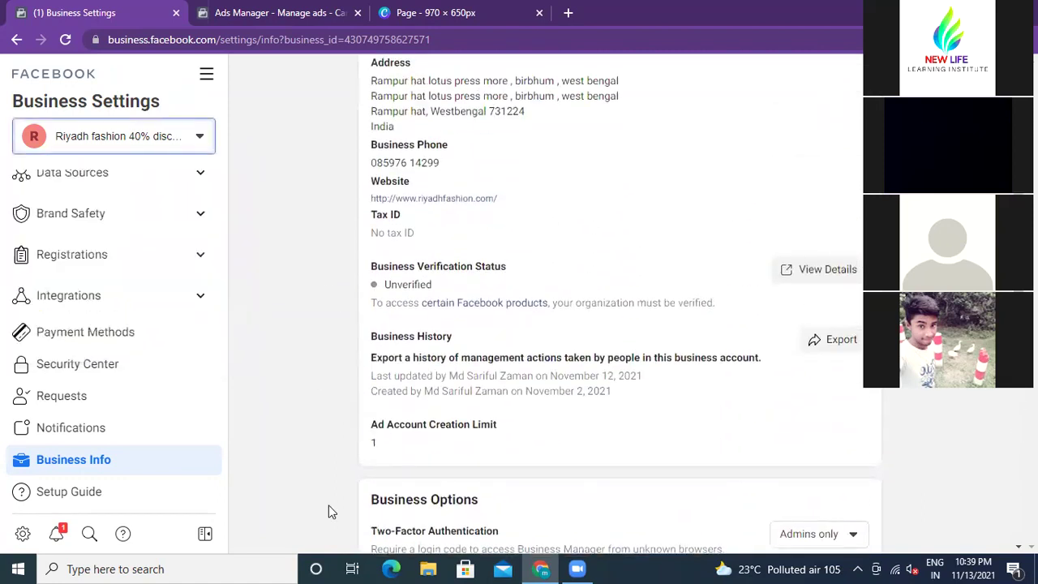
{"action": "left_click", "coordinate": [283, 16]}
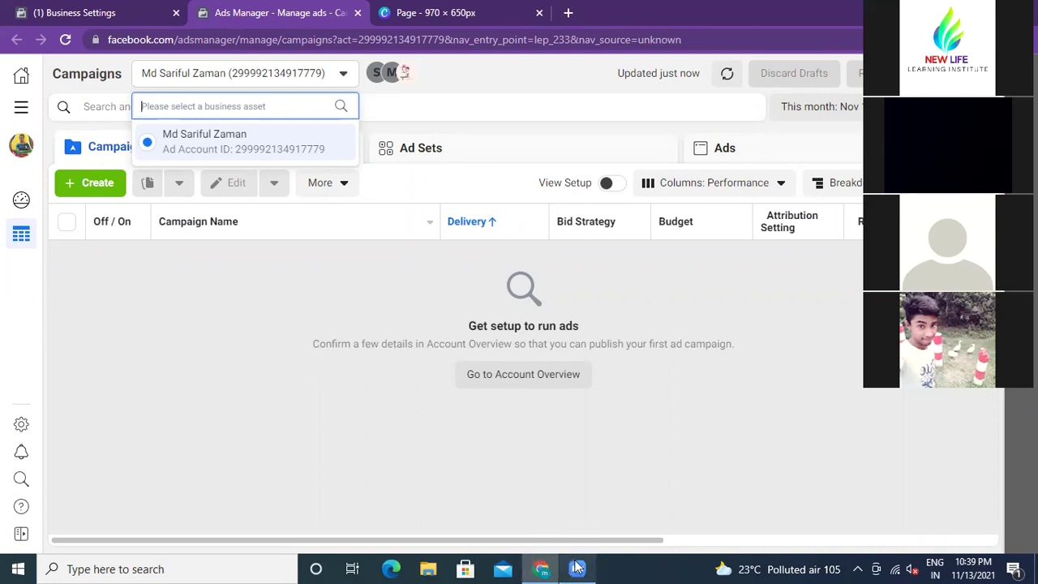
Step: Switch back to the Business Settings tab to view the Business Info page
{"action": "mouse_move", "coordinate": [583, 567]}
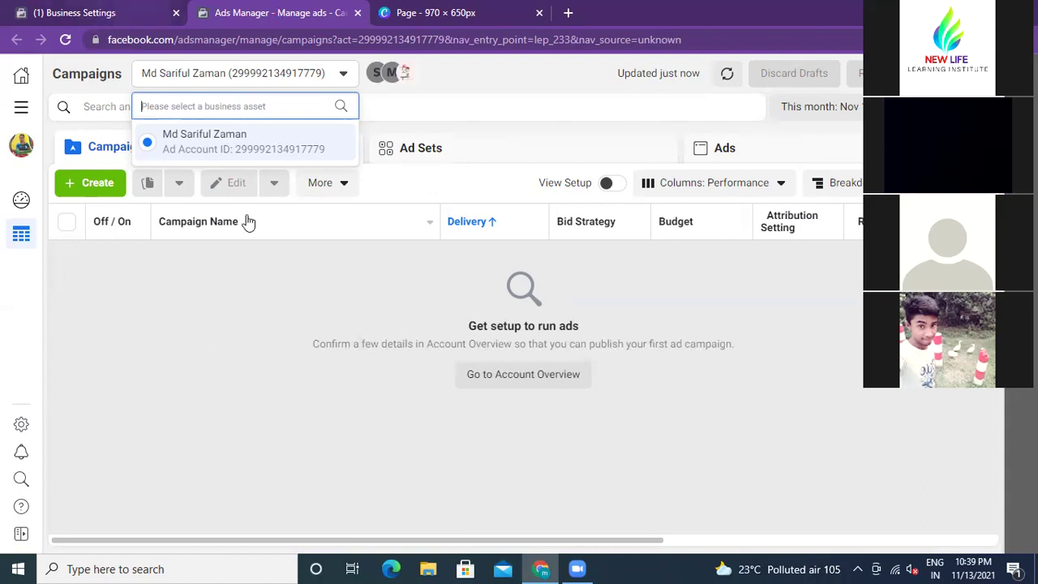
{"action": "left_click", "coordinate": [103, 13]}
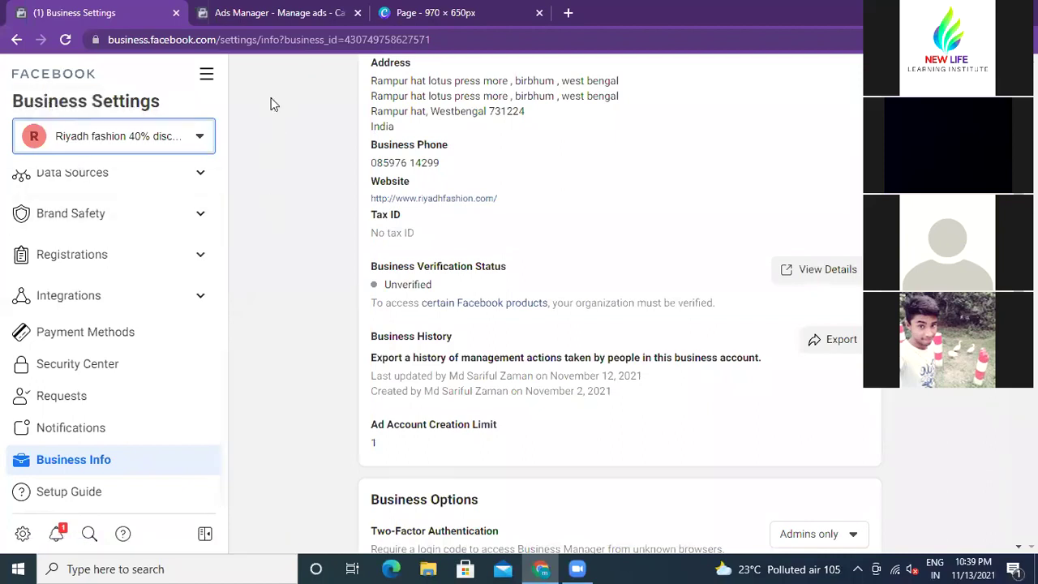
{"action": "scroll", "coordinate": [294, 284], "scroll_direction": "up", "scroll_amount": 1}
{"action": "scroll", "coordinate": [295, 285], "scroll_direction": "up", "scroll_amount": 1}
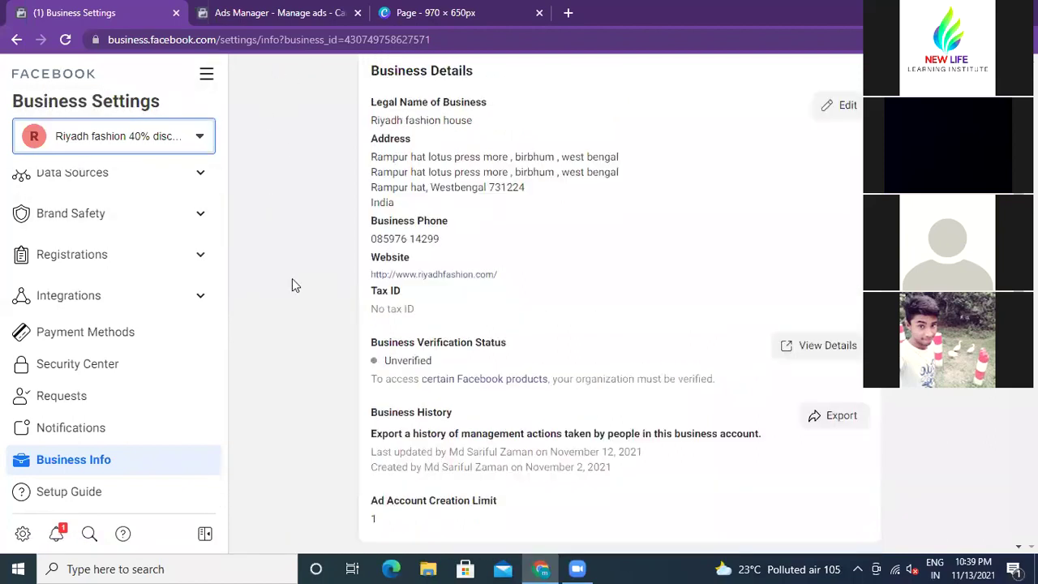
{"action": "scroll", "coordinate": [218, 325], "scroll_direction": "up", "scroll_amount": 4}
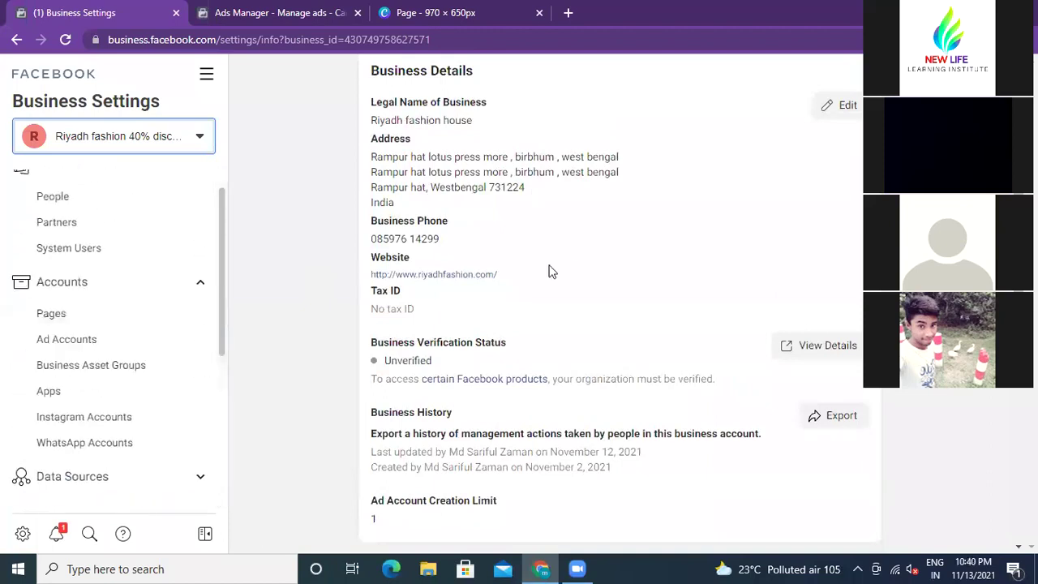
{"action": "scroll", "coordinate": [549, 272], "scroll_direction": "down", "scroll_amount": 3}
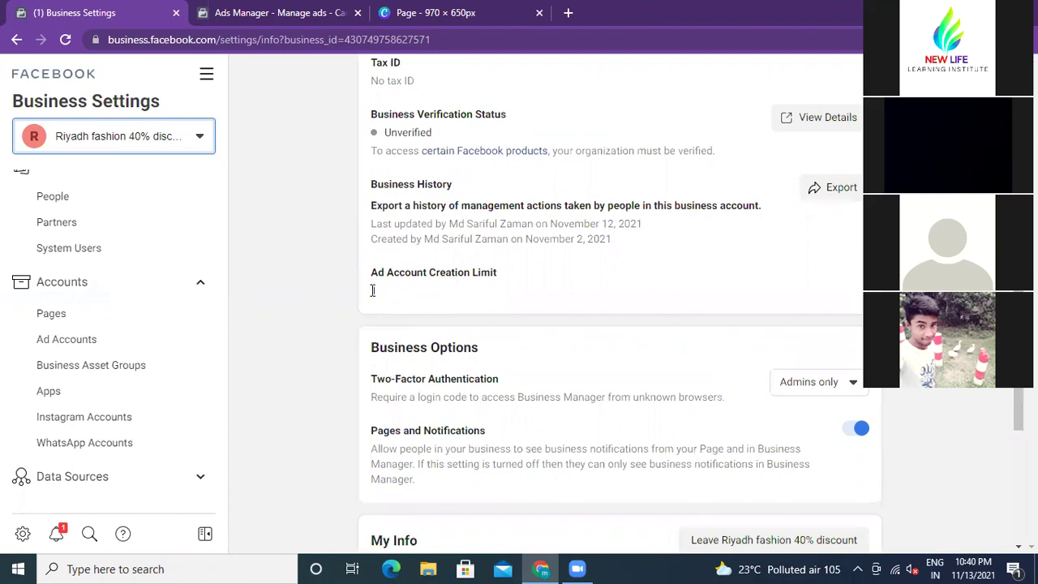
{"action": "double_click", "coordinate": [373, 291]}
{"action": "left_click", "coordinate": [387, 292]}
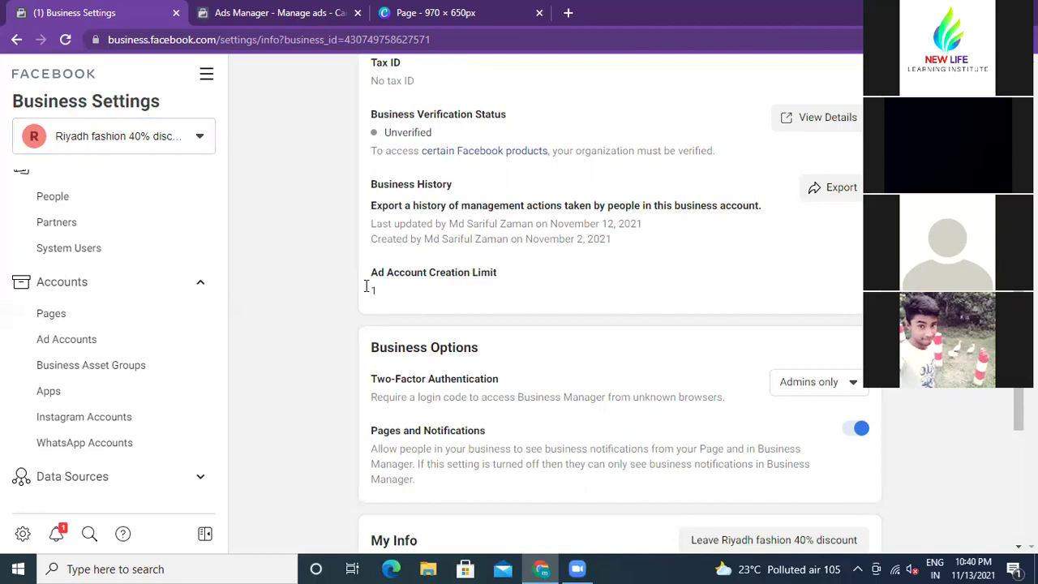
{"action": "left_click_drag", "start_coordinate": [373, 272], "coordinate": [562, 273]}
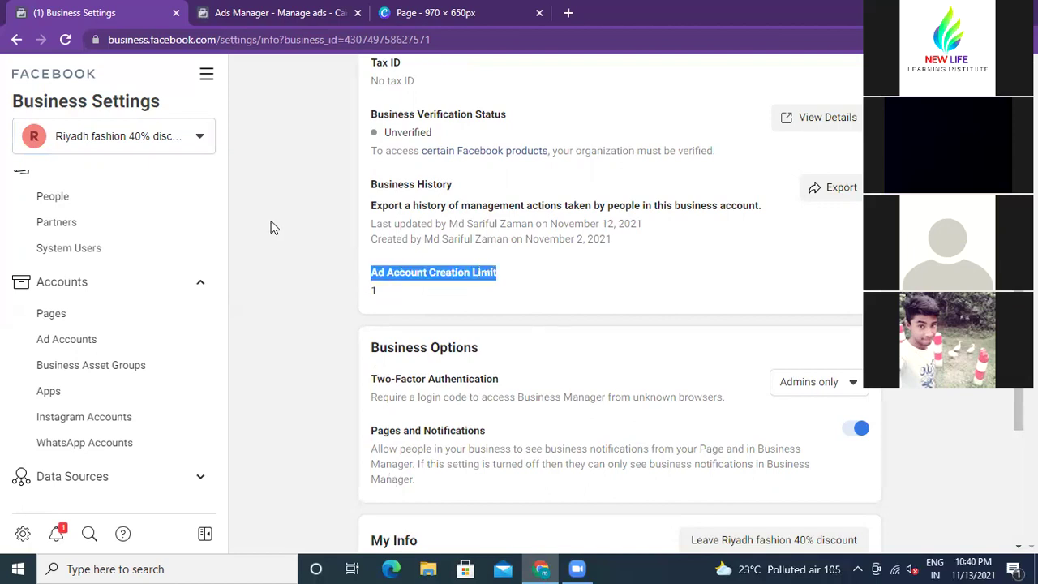
{"action": "left_click", "coordinate": [289, 287]}
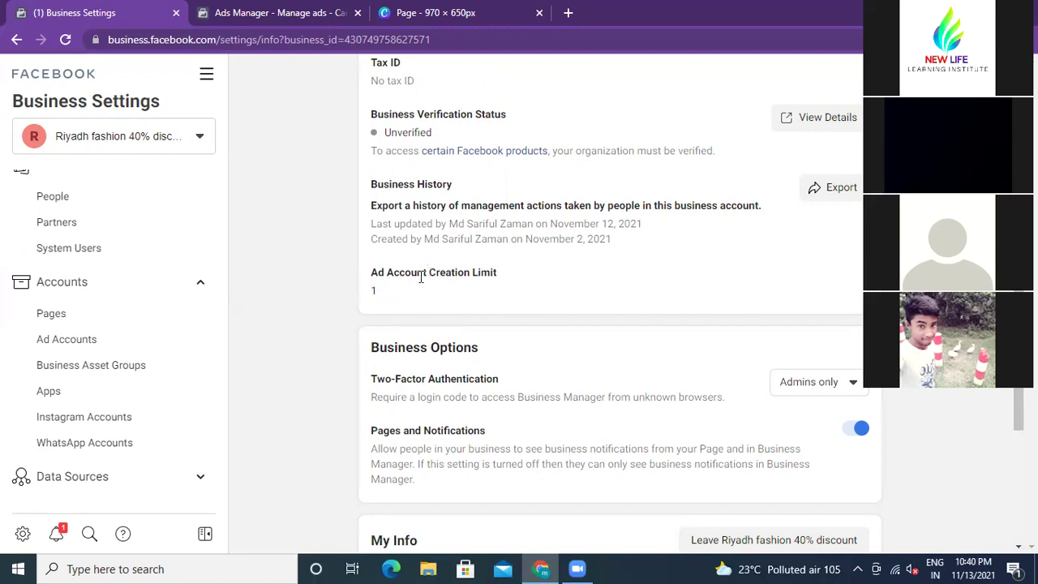
{"action": "left_click_drag", "start_coordinate": [392, 272], "coordinate": [498, 279]}
{"action": "left_click", "coordinate": [498, 277]}
{"action": "left_click_drag", "start_coordinate": [392, 273], "coordinate": [466, 273]}
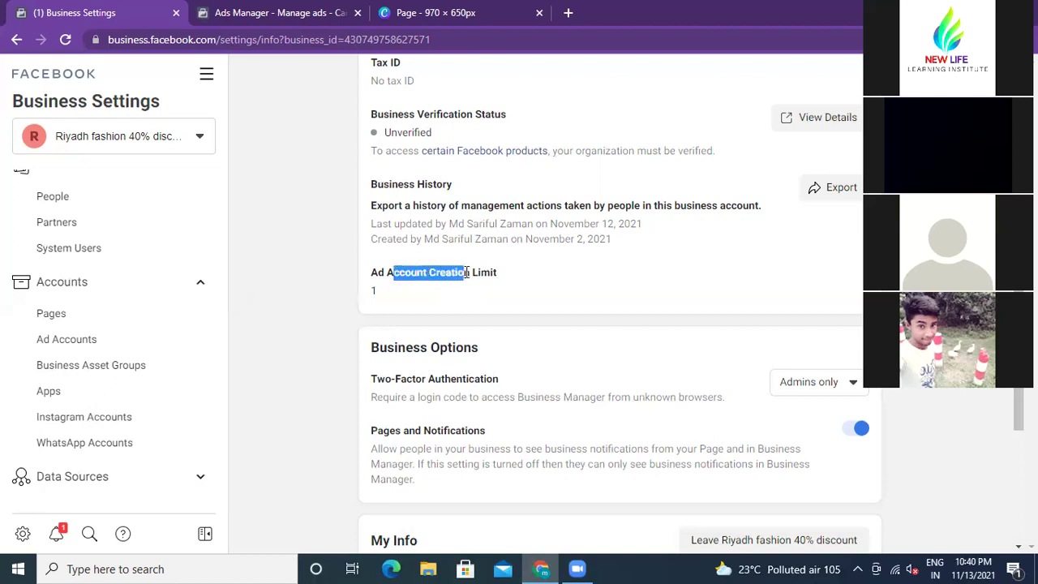
{"action": "left_click", "coordinate": [498, 281]}
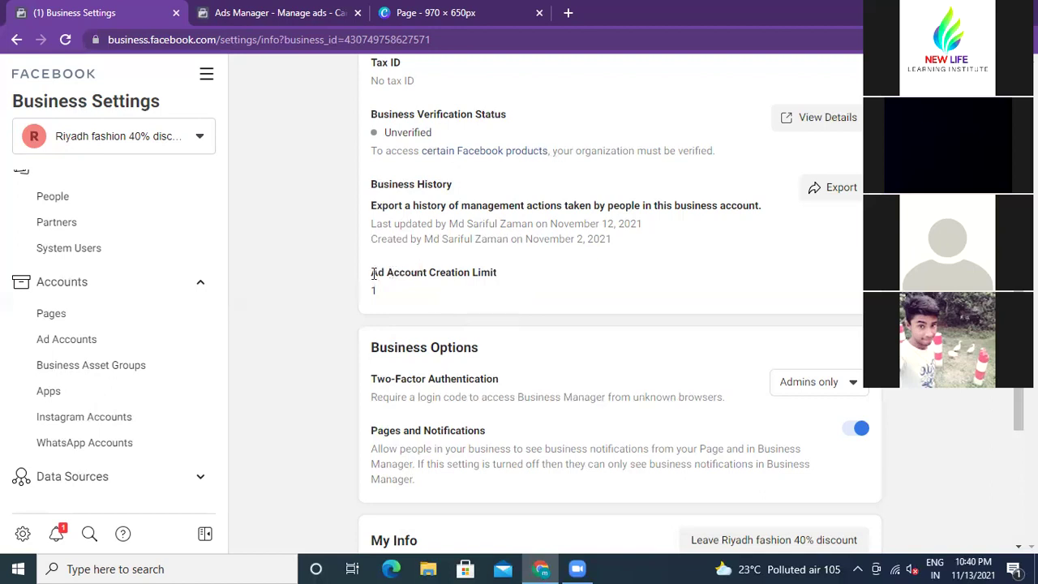
{"action": "left_click_drag", "start_coordinate": [374, 272], "coordinate": [482, 280]}
{"action": "left_click", "coordinate": [306, 290]}
{"action": "scroll", "coordinate": [448, 317], "scroll_direction": "down", "scroll_amount": 3}
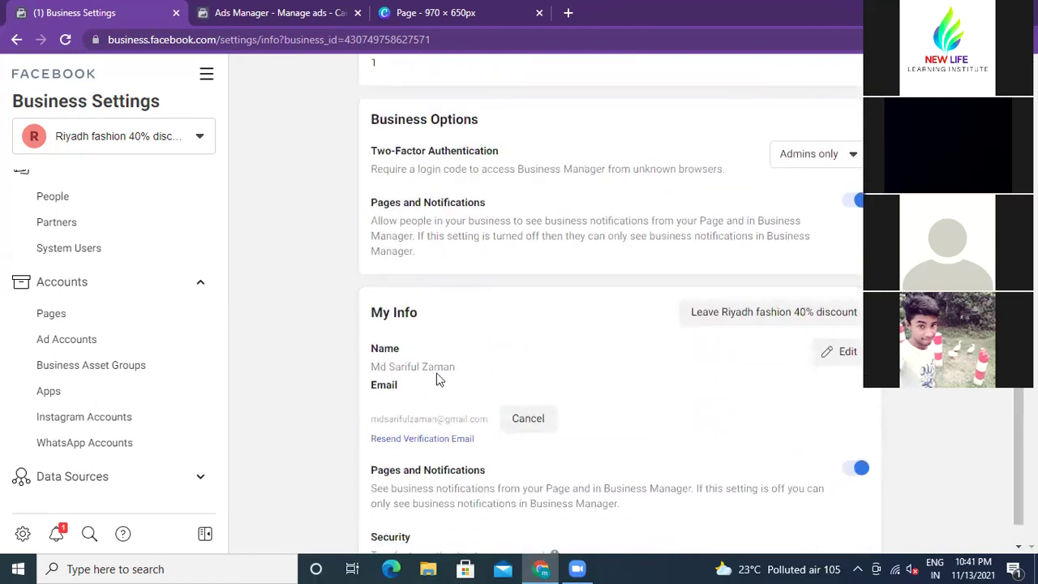
{"action": "scroll", "coordinate": [448, 317], "scroll_direction": "up", "scroll_amount": 5}
{"action": "left_click", "coordinate": [290, 19]}
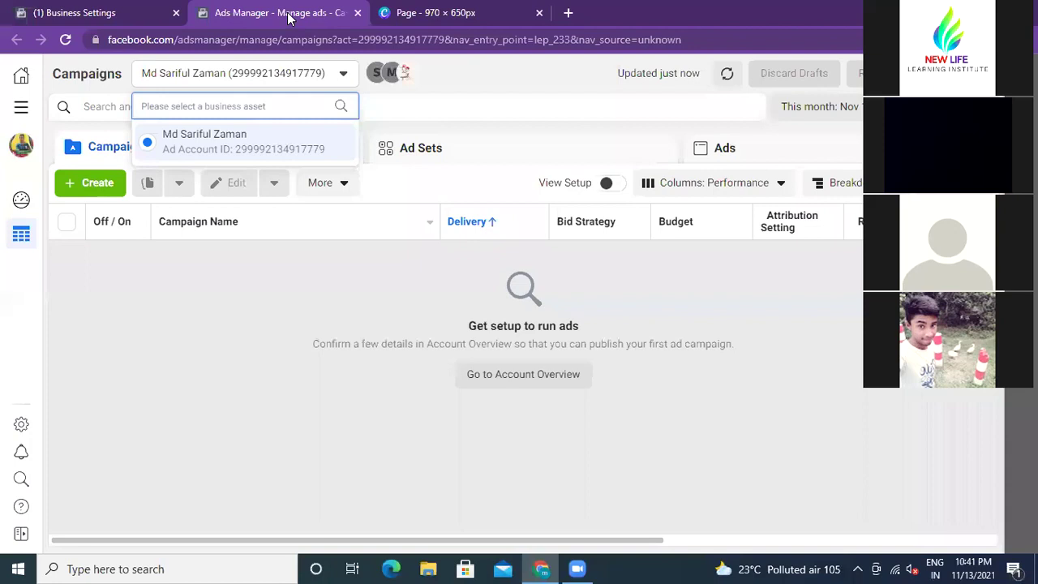
{"action": "left_click", "coordinate": [112, 13]}
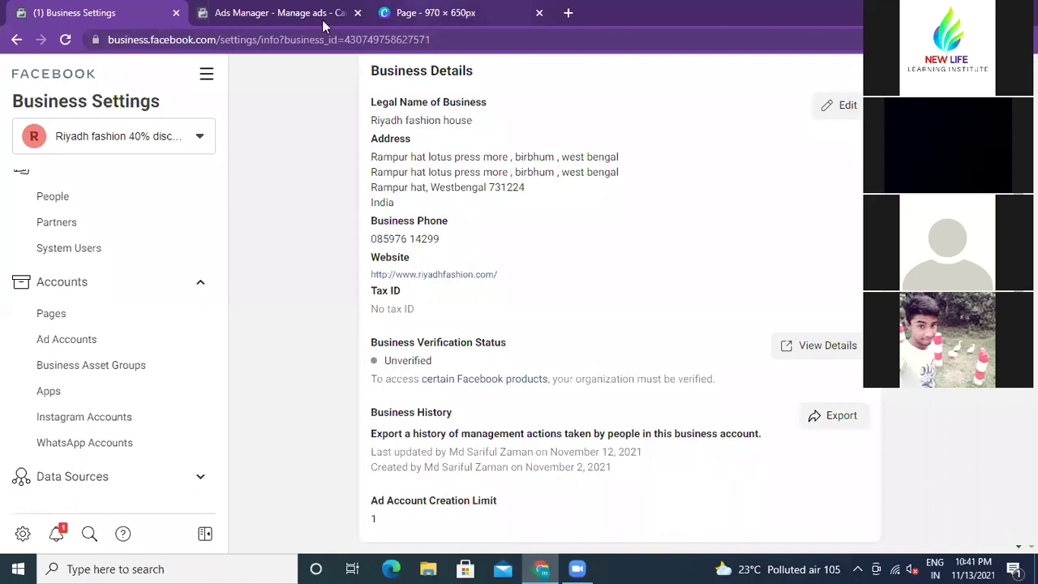
{"action": "scroll", "coordinate": [298, 216], "scroll_direction": "up", "scroll_amount": 2}
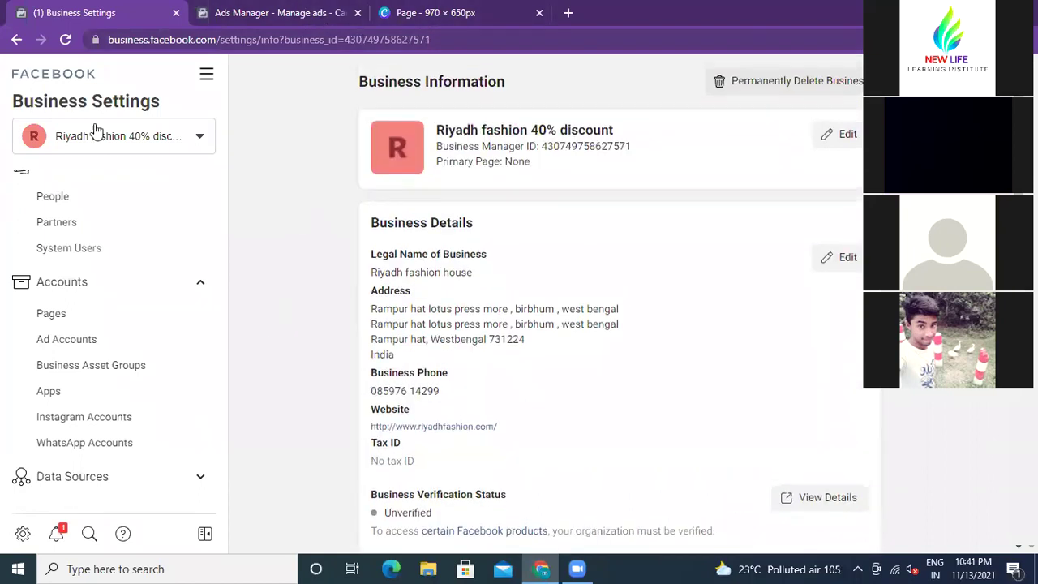
Step: Open People under Users in the Business Settings sidebar
{"action": "scroll", "coordinate": [108, 236], "scroll_direction": "up", "scroll_amount": 1}
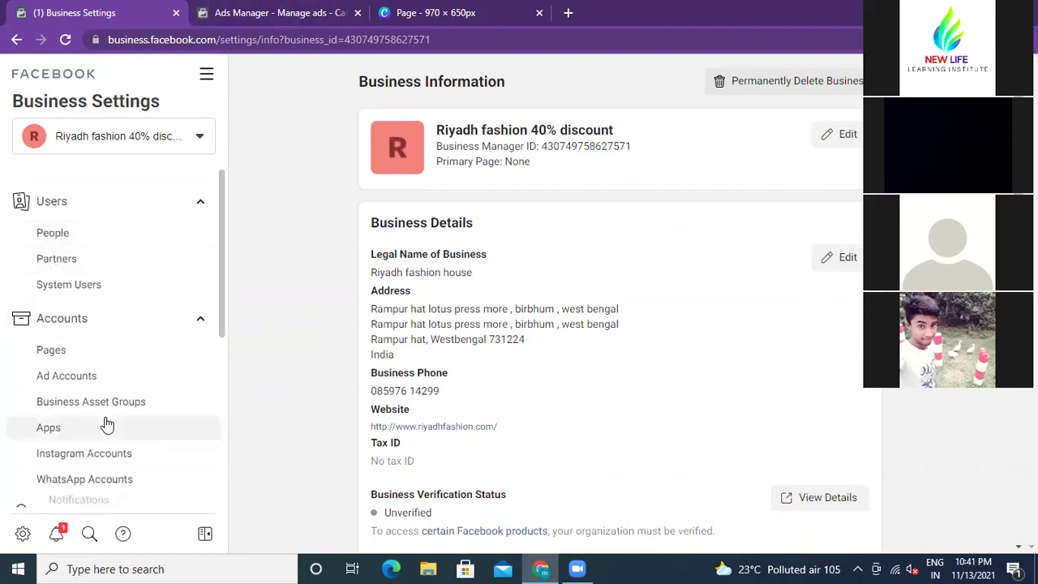
{"action": "left_click", "coordinate": [51, 236]}
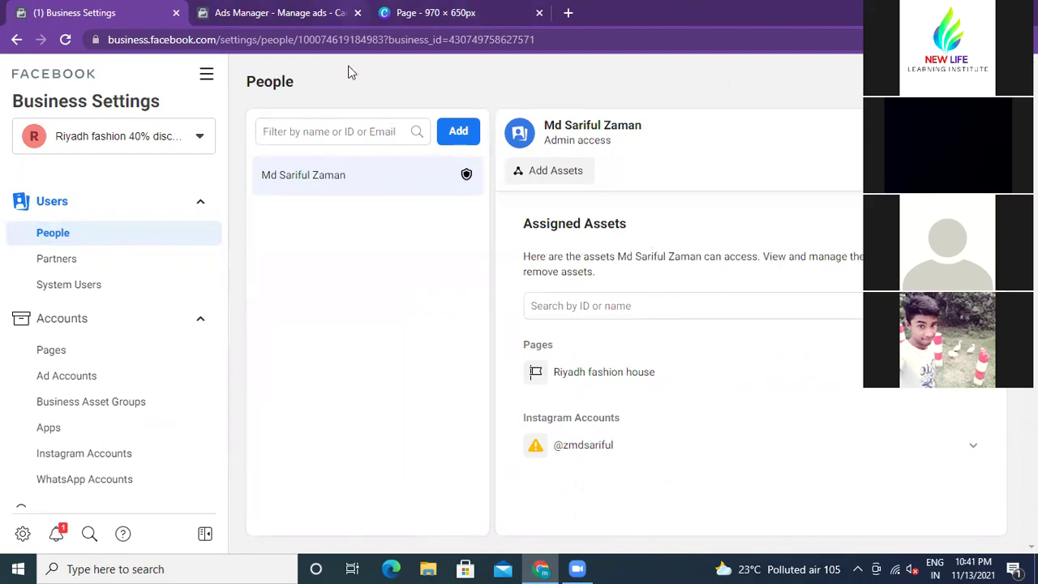
{"action": "left_click", "coordinate": [344, 131]}
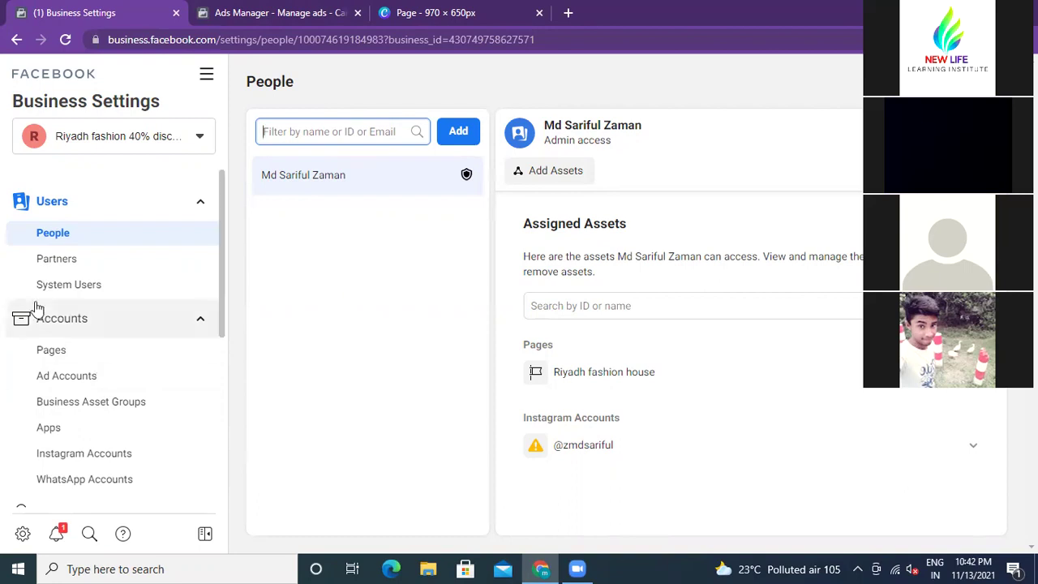
{"action": "scroll", "coordinate": [116, 347], "scroll_direction": "down", "scroll_amount": 1}
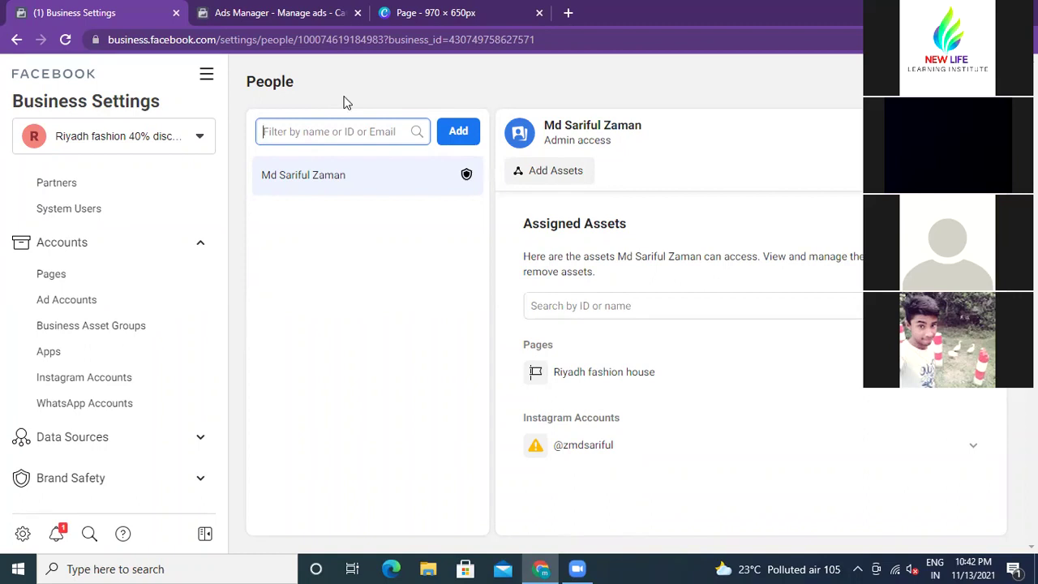
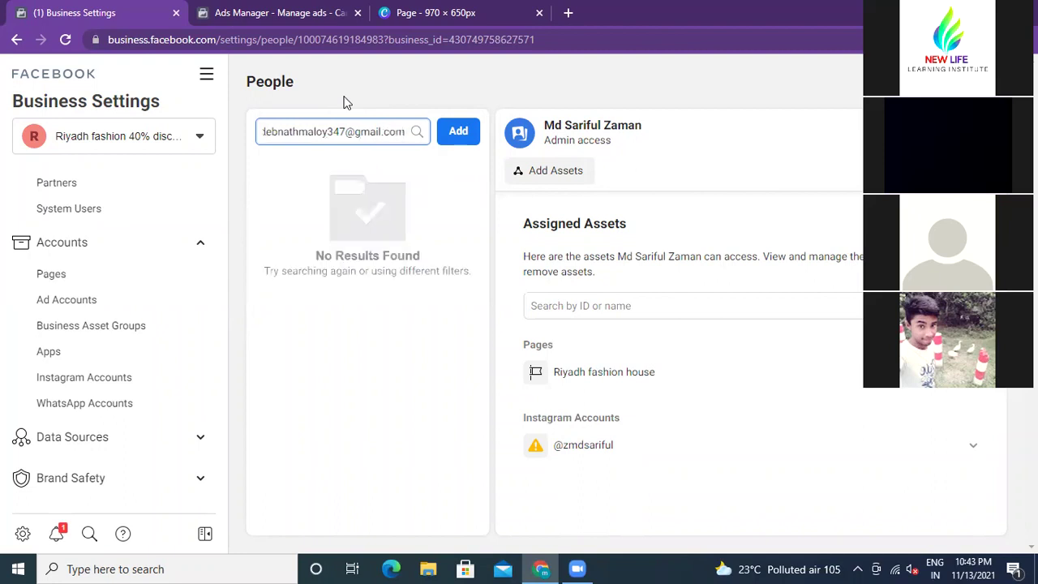
{"action": "left_click", "coordinate": [454, 138]}
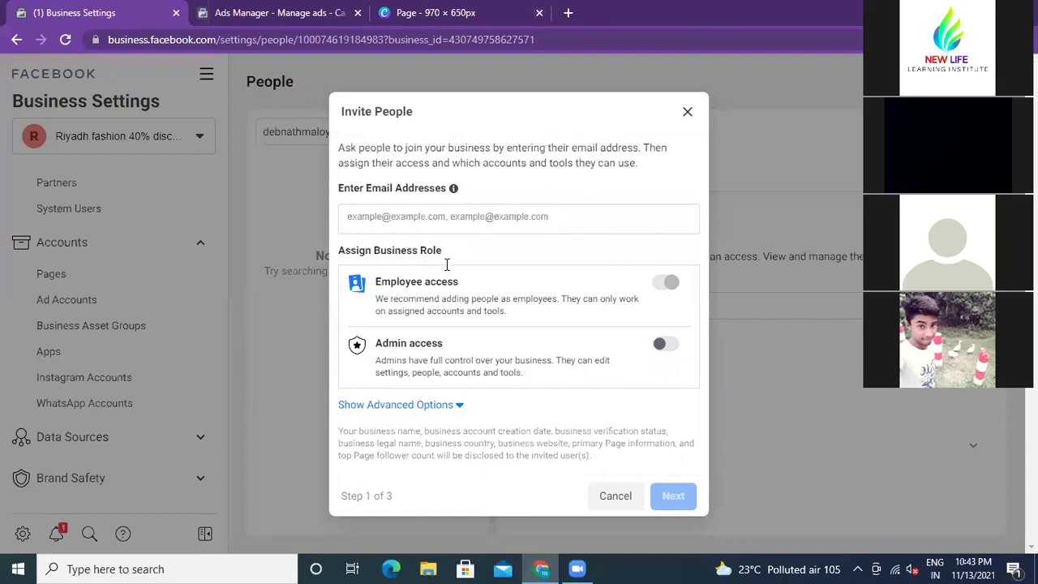
{"action": "left_click", "coordinate": [687, 112]}
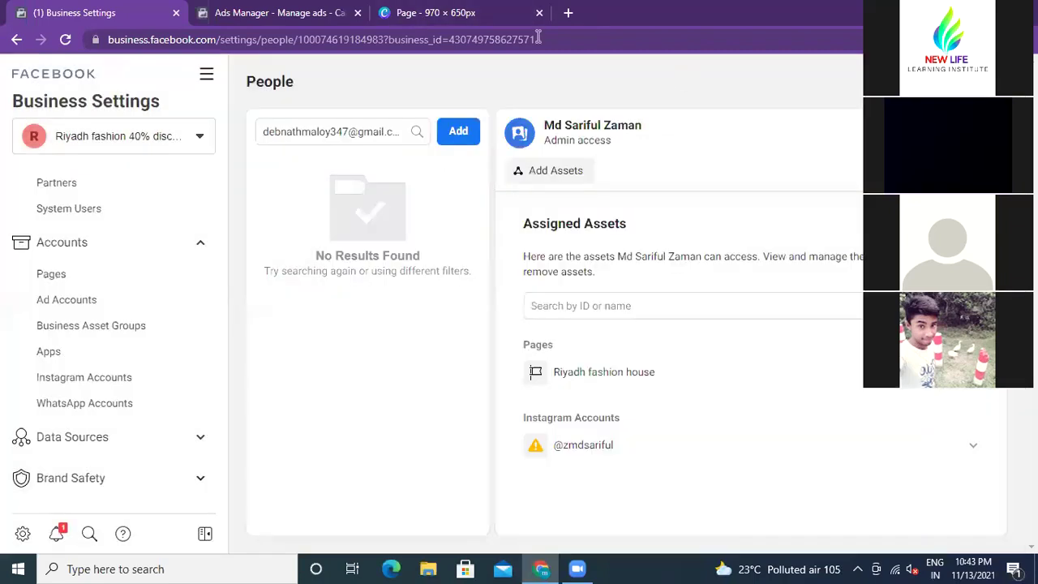
{"action": "left_click", "coordinate": [395, 132]}
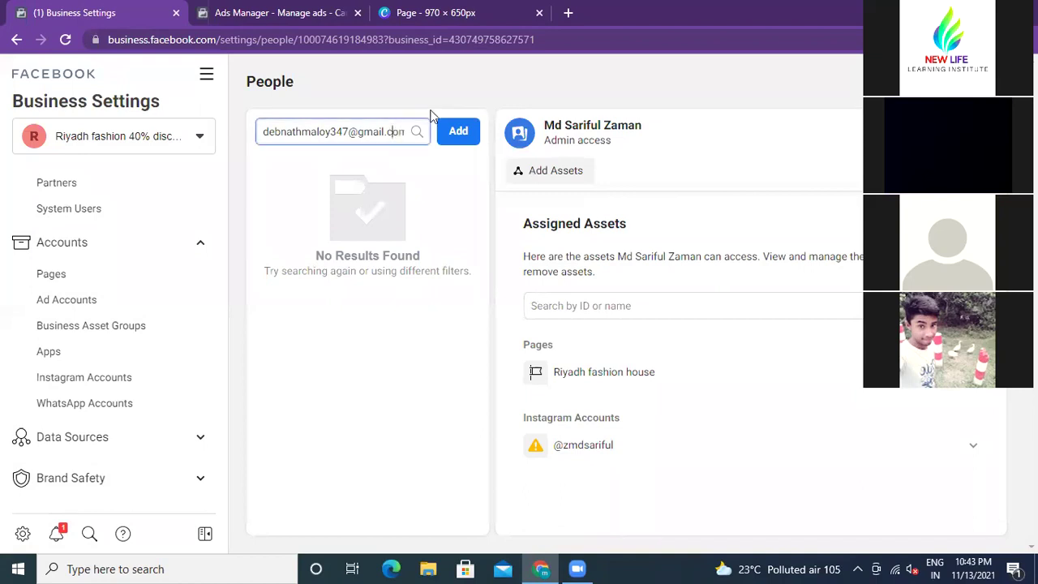
{"action": "key", "text": "BackSpace"}
{"action": "key", "text": "BackSpace"}
{"action": "key", "text": "BackSpace"}
{"action": "key", "text": "BackSpace"}
{"action": "key", "text": "BackSpace"}
{"action": "key", "text": "BackSpace"}
{"action": "key", "text": "BackSpace"}
{"action": "key", "text": "BackSpace"}
{"action": "key", "text": "BackSpace"}
{"action": "key", "text": "BackSpace"}
{"action": "key", "text": "BackSpace"}
{"action": "key", "text": "BackSpace"}
{"action": "key", "text": "BackSpace"}
{"action": "key", "text": "BackSpace"}
{"action": "key", "text": "BackSpace"}
{"action": "key", "text": "BackSpace"}
{"action": "key", "text": "BackSpace"}
{"action": "key", "text": "BackSpace"}
{"action": "key", "text": "BackSpace"}
{"action": "key", "text": "BackSpace"}
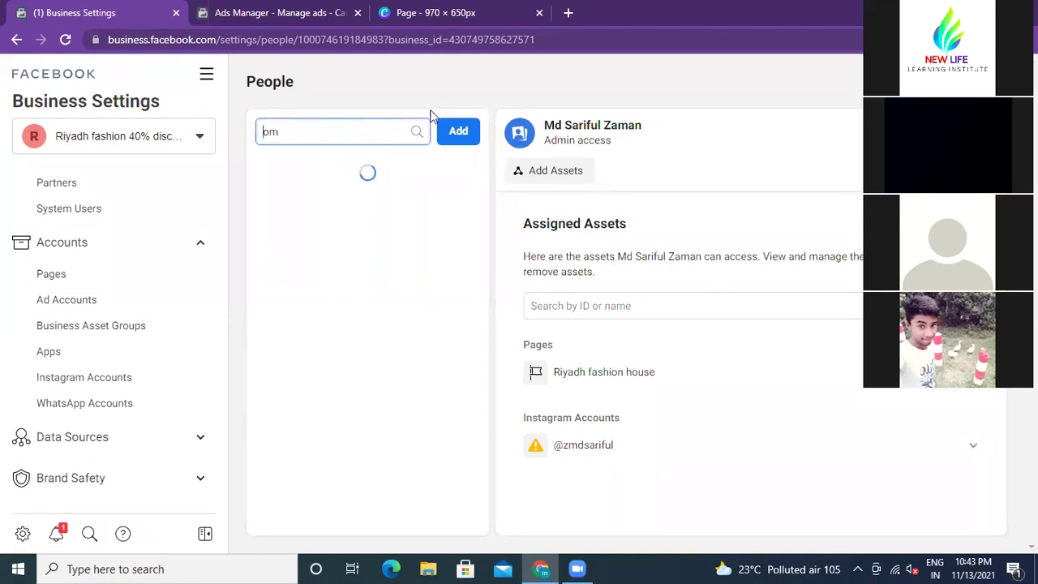
{"action": "key", "text": "Delete"}
{"action": "key", "text": "Delete"}
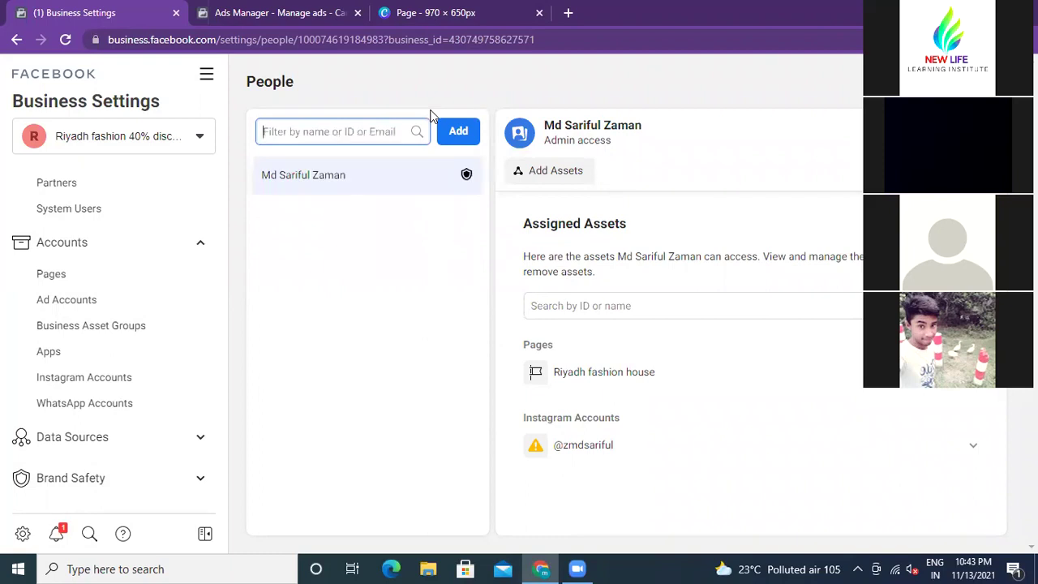
Step: Open the Invite People form and expand the additional roles available to invitees
{"action": "left_click", "coordinate": [456, 134]}
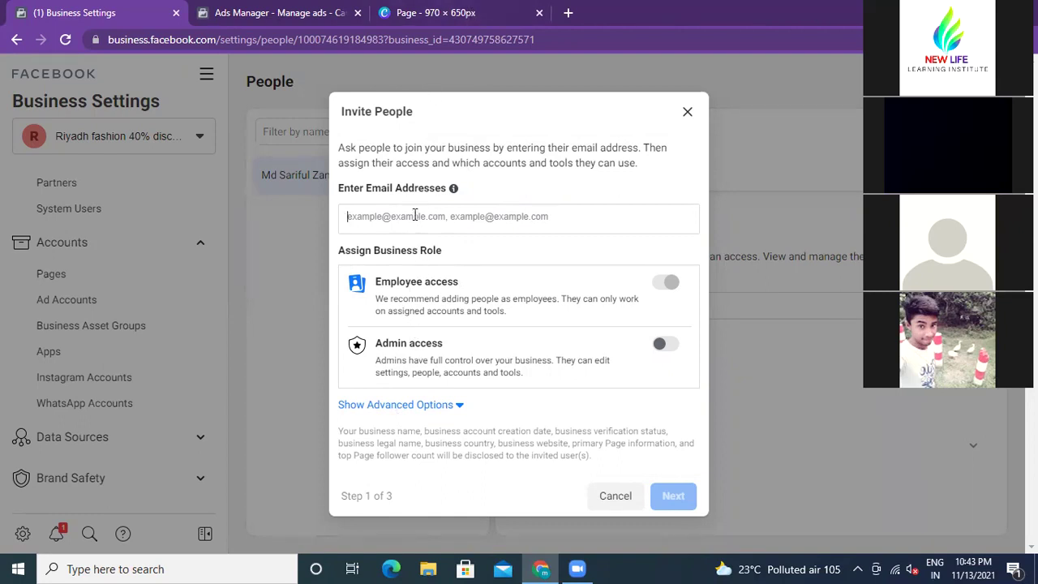
{"action": "left_click", "coordinate": [455, 408]}
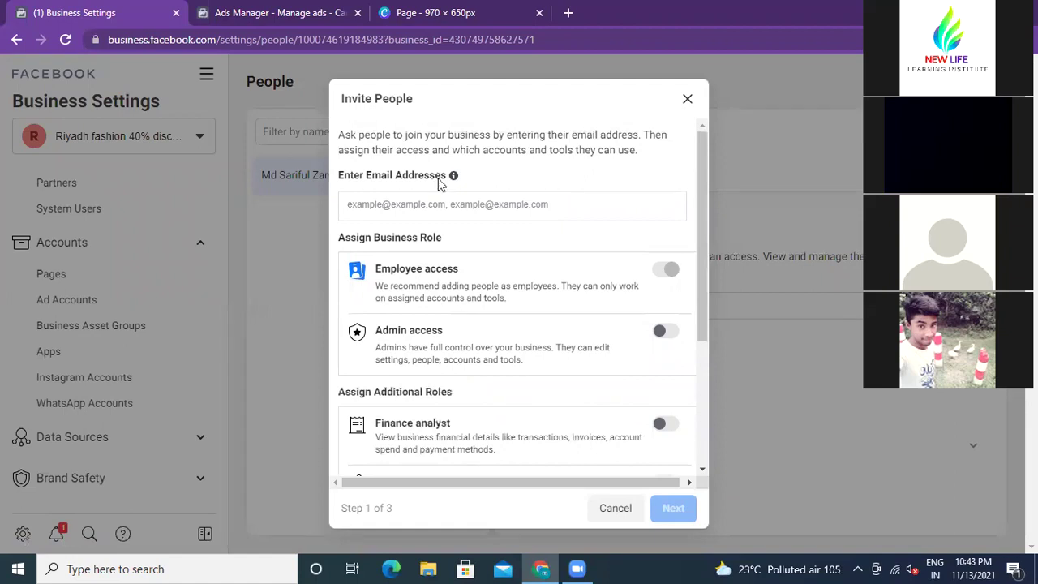
{"action": "scroll", "coordinate": [435, 247], "scroll_direction": "down", "scroll_amount": 3}
{"action": "scroll", "coordinate": [436, 247], "scroll_direction": "up", "scroll_amount": 3}
Step: Enter the invitee's email address and accept the suggested address as a chip
{"action": "left_click", "coordinate": [414, 207]}
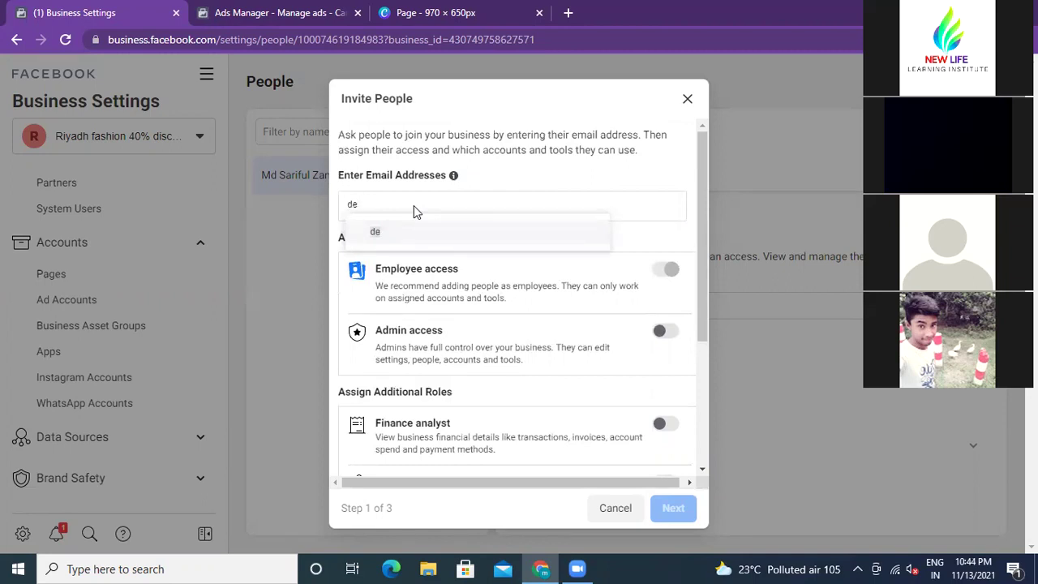
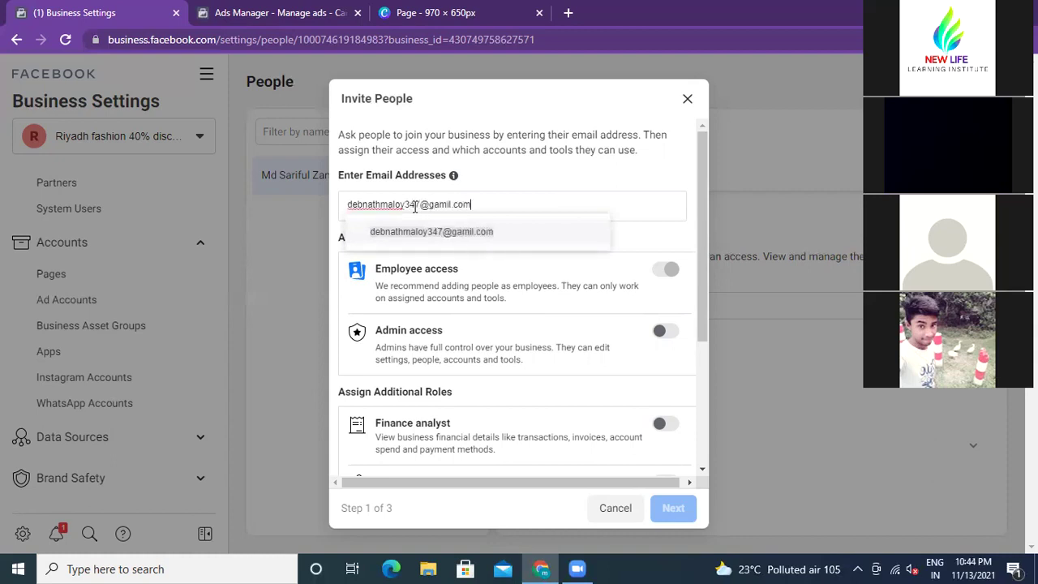
{"action": "left_click", "coordinate": [463, 232]}
Step: Switch Admin access on under Assign Business Role, then turn it back off
{"action": "mouse_move", "coordinate": [457, 176]}
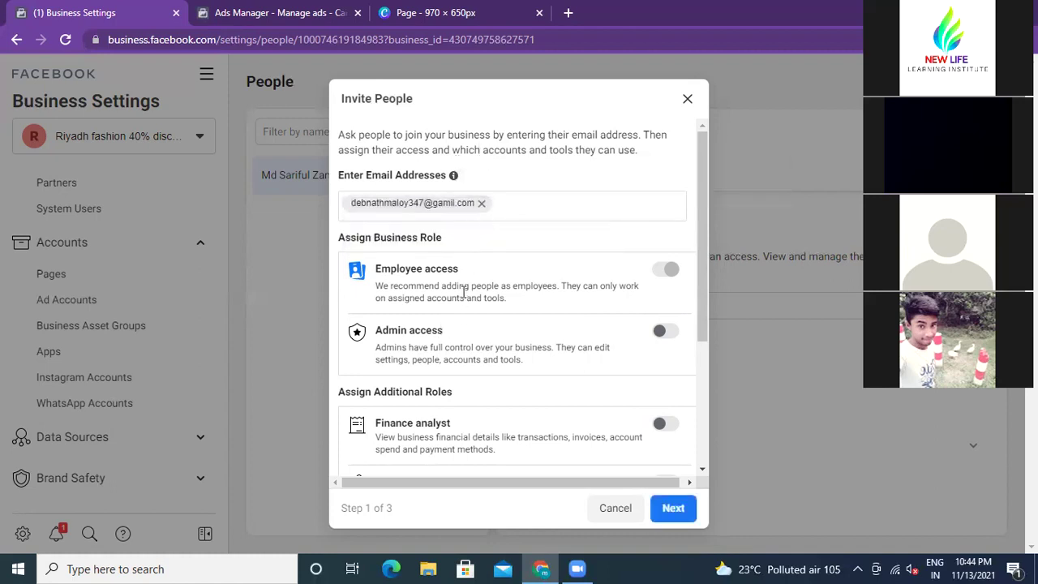
{"action": "scroll", "coordinate": [464, 292], "scroll_direction": "down", "scroll_amount": 2}
{"action": "scroll", "coordinate": [464, 292], "scroll_direction": "up", "scroll_amount": 2}
{"action": "left_click", "coordinate": [666, 330]}
{"action": "scroll", "coordinate": [589, 281], "scroll_direction": "down", "scroll_amount": 3}
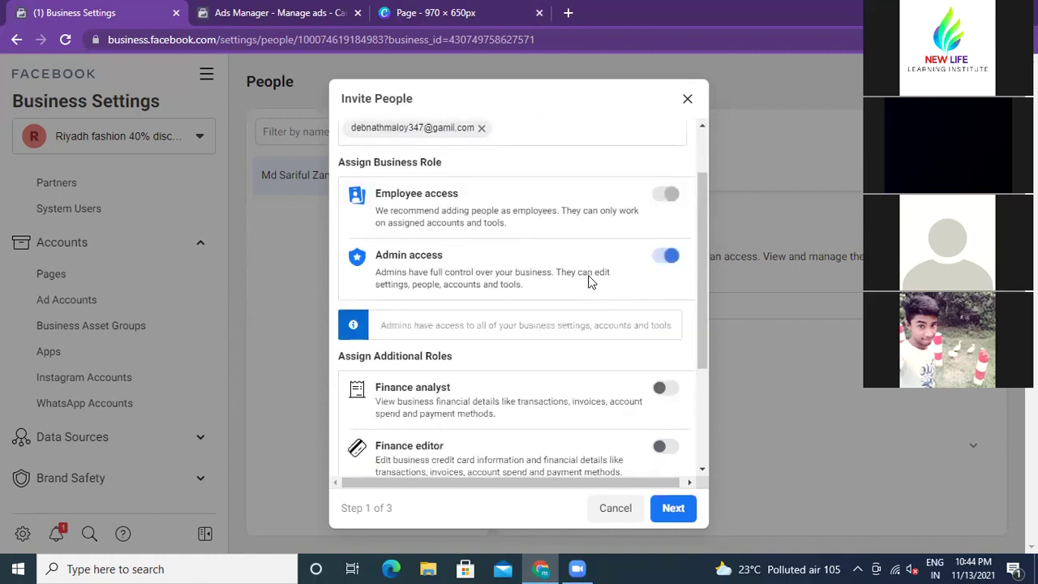
{"action": "scroll", "coordinate": [590, 280], "scroll_direction": "up", "scroll_amount": 1}
{"action": "scroll", "coordinate": [590, 281], "scroll_direction": "down", "scroll_amount": 1}
{"action": "scroll", "coordinate": [587, 280], "scroll_direction": "up", "scroll_amount": 3}
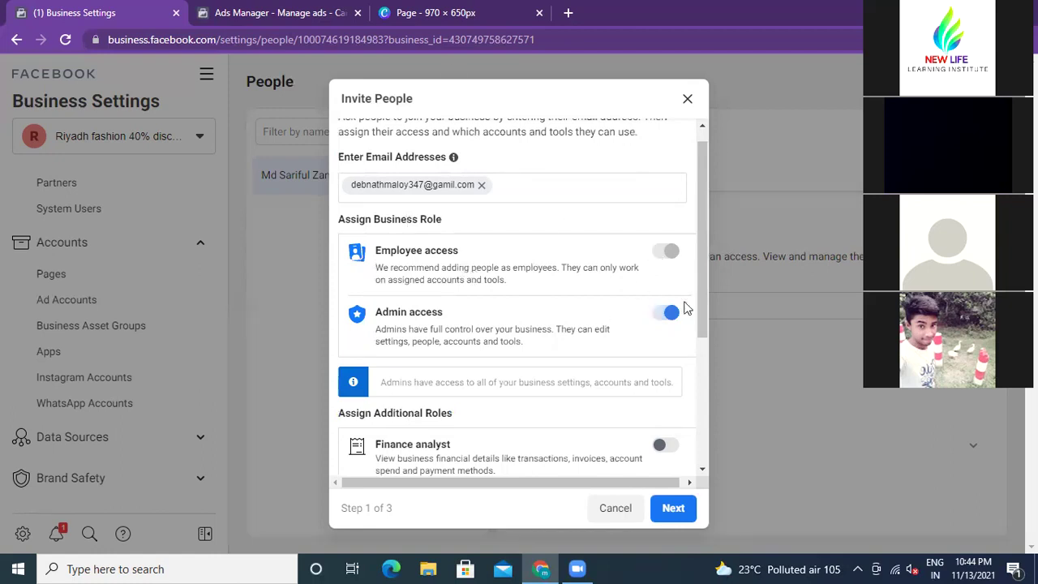
{"action": "left_click", "coordinate": [658, 316]}
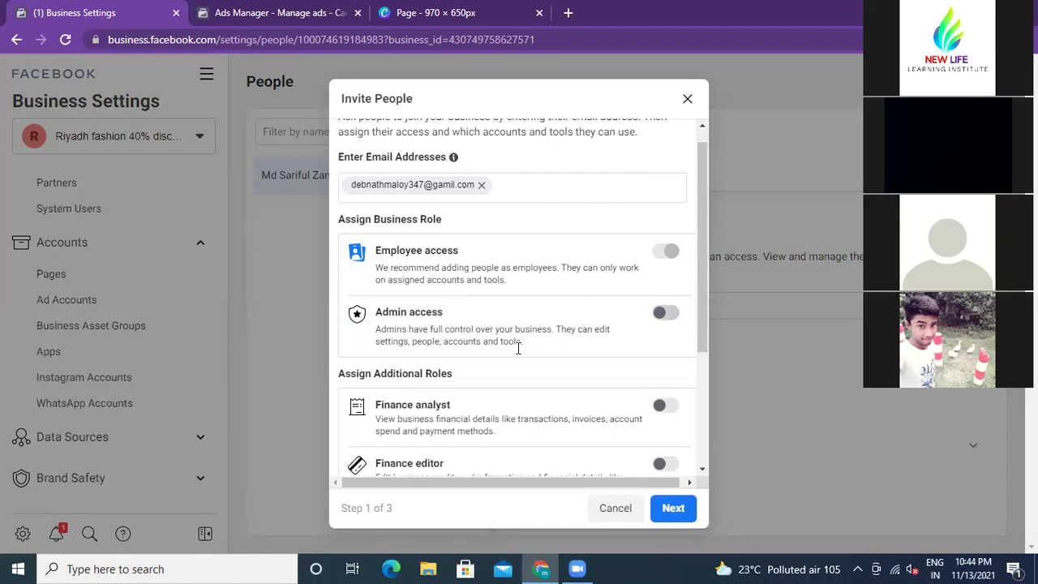
{"action": "scroll", "coordinate": [518, 348], "scroll_direction": "down", "scroll_amount": 2}
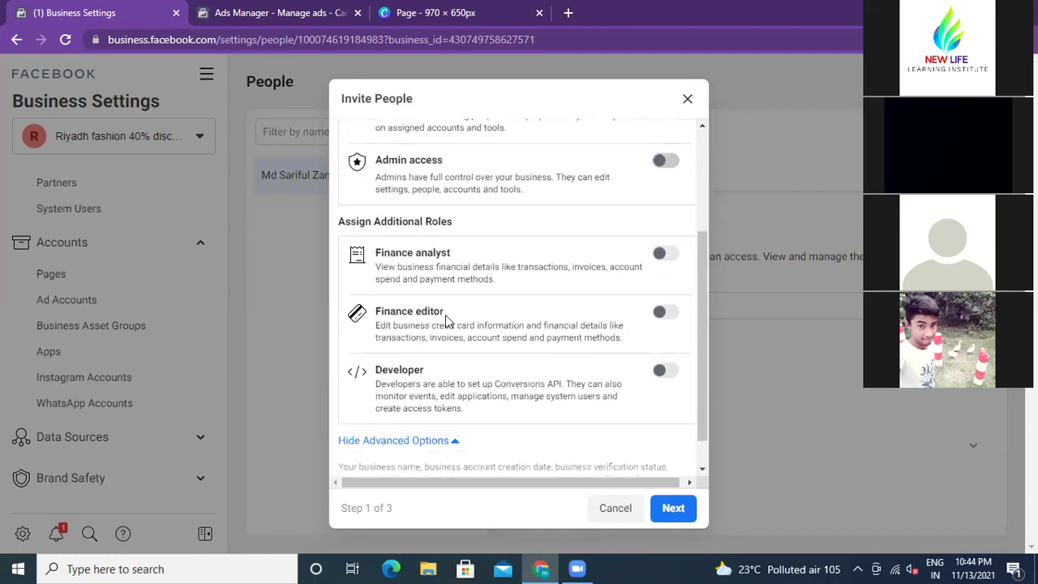
{"action": "scroll", "coordinate": [446, 328], "scroll_direction": "up", "scroll_amount": 2}
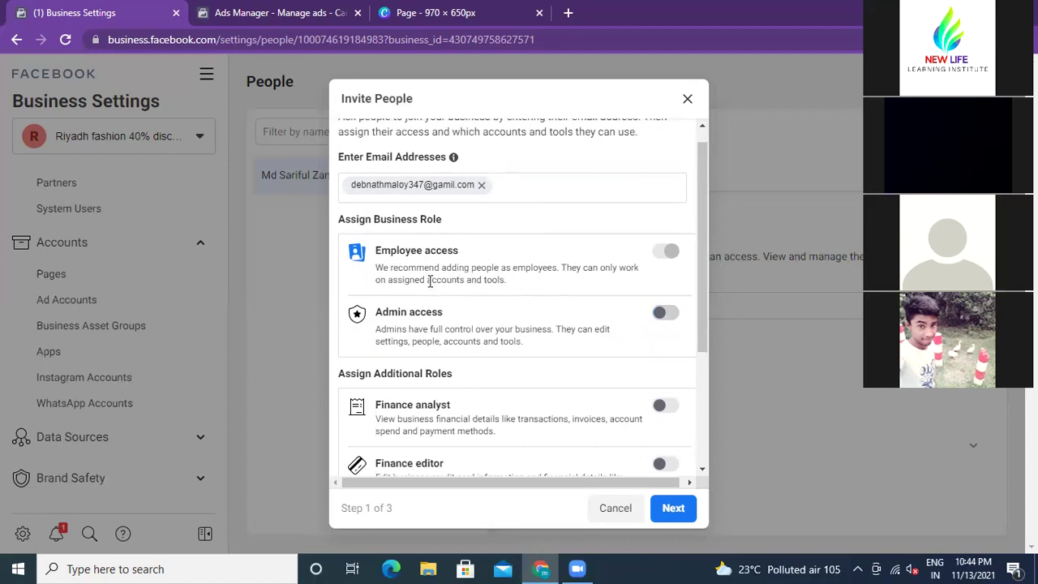
Step: Highlight phrases in the Admin access description and switch Admin access on again
{"action": "left_click_drag", "start_coordinate": [429, 280], "coordinate": [515, 286]}
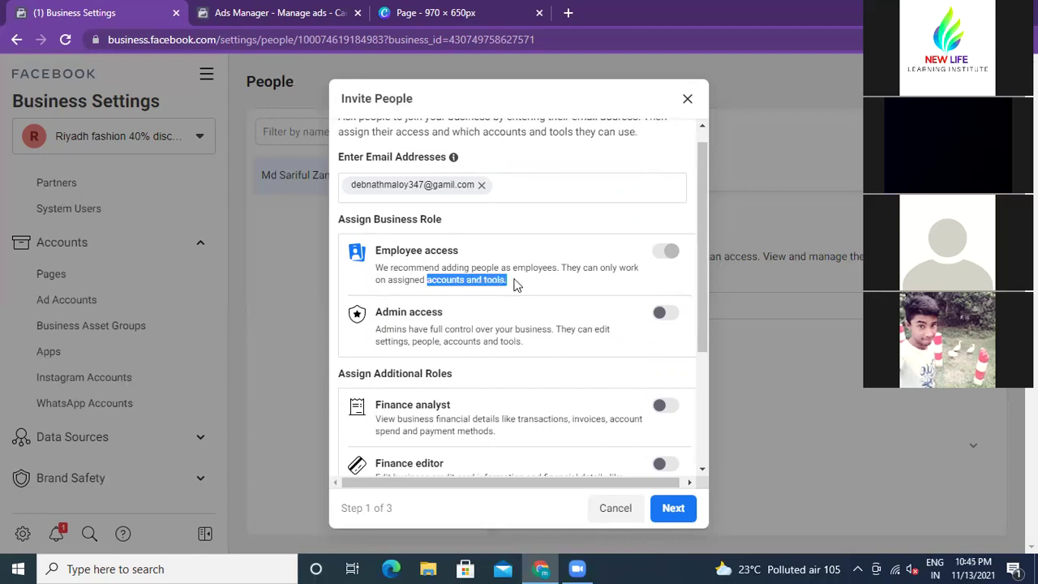
{"action": "left_click", "coordinate": [507, 282]}
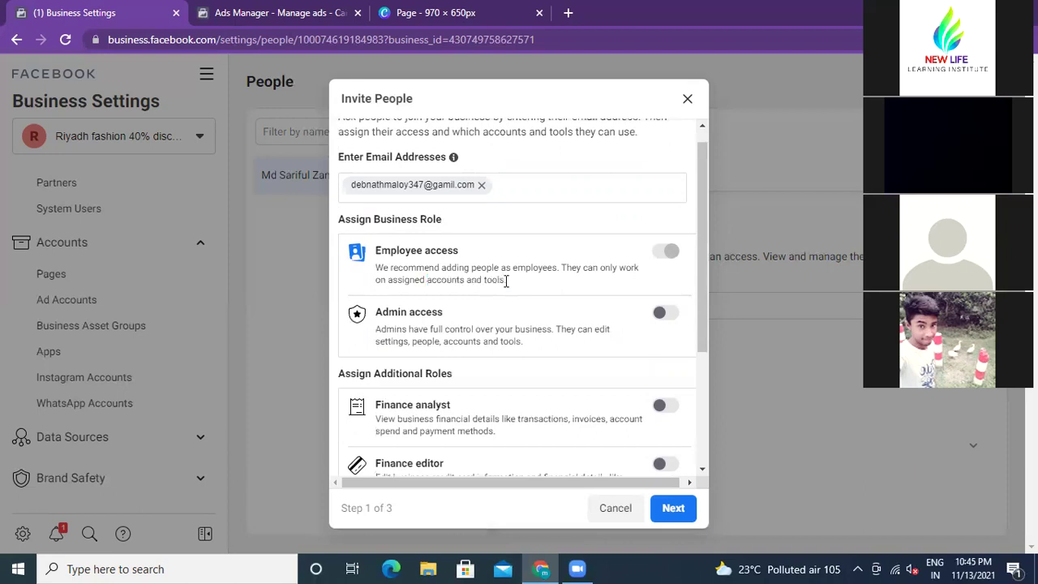
{"action": "left_click_drag", "start_coordinate": [388, 279], "coordinate": [463, 280]}
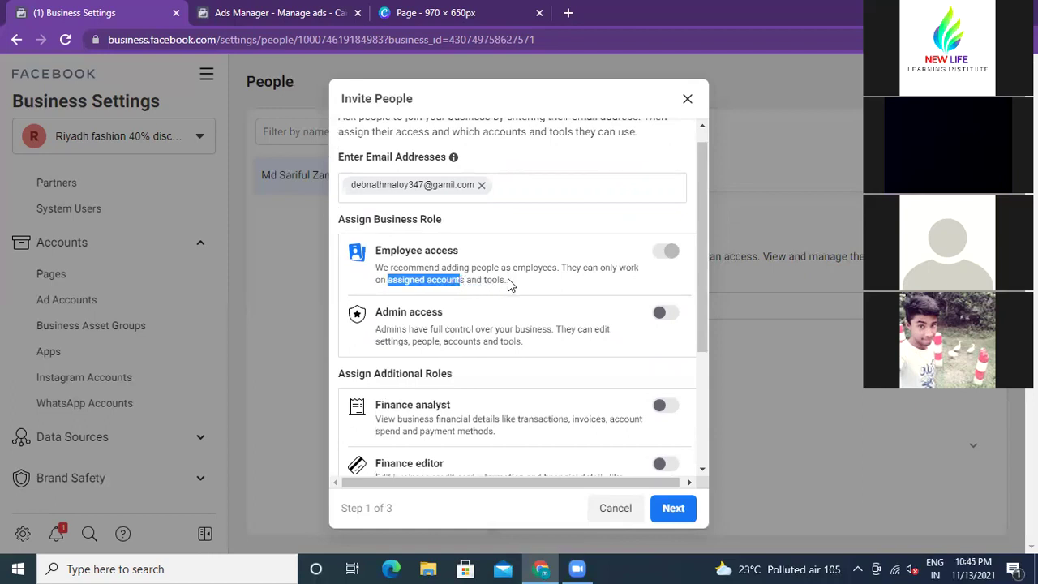
{"action": "scroll", "coordinate": [505, 341], "scroll_direction": "down", "scroll_amount": 1}
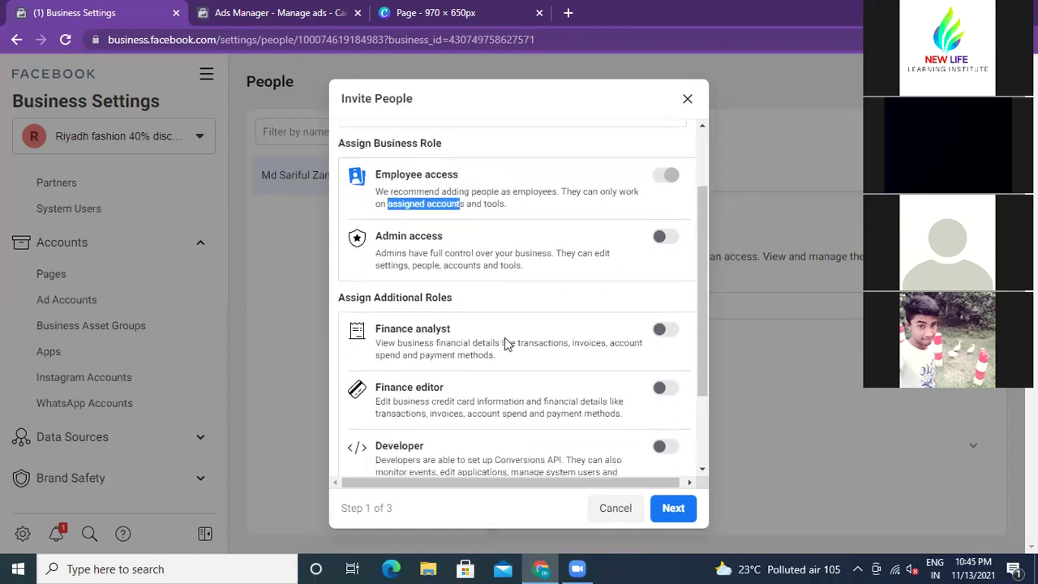
{"action": "left_click", "coordinate": [668, 239]}
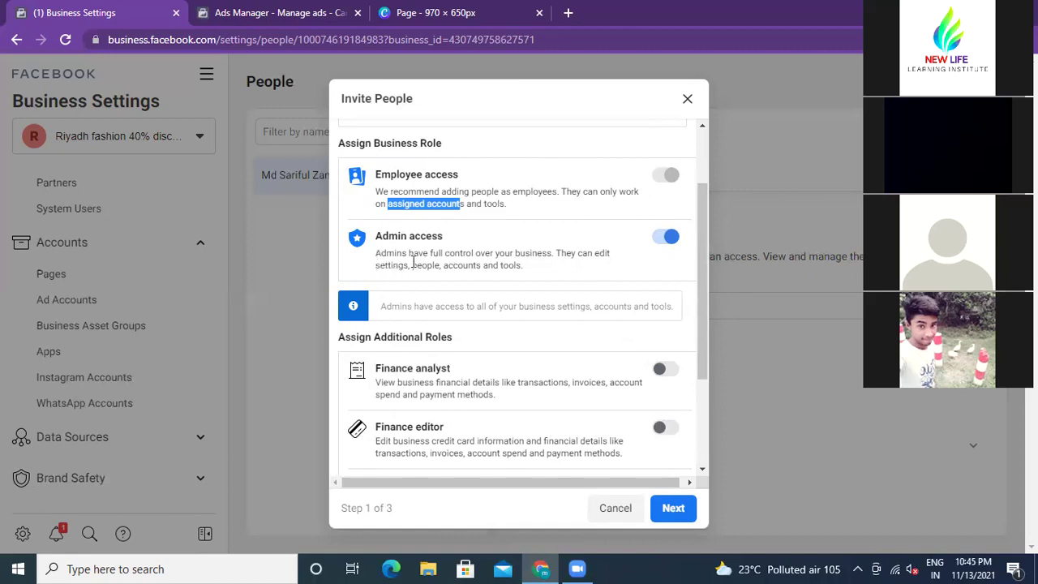
{"action": "left_click_drag", "start_coordinate": [413, 265], "coordinate": [434, 265]}
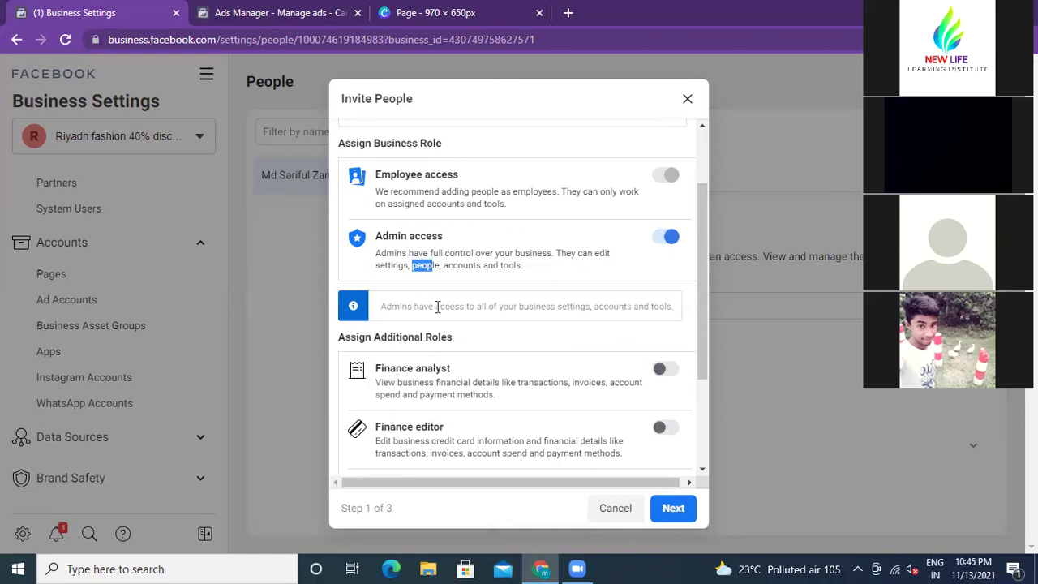
{"action": "left_click", "coordinate": [497, 242]}
{"action": "scroll", "coordinate": [491, 345], "scroll_direction": "down", "scroll_amount": 2}
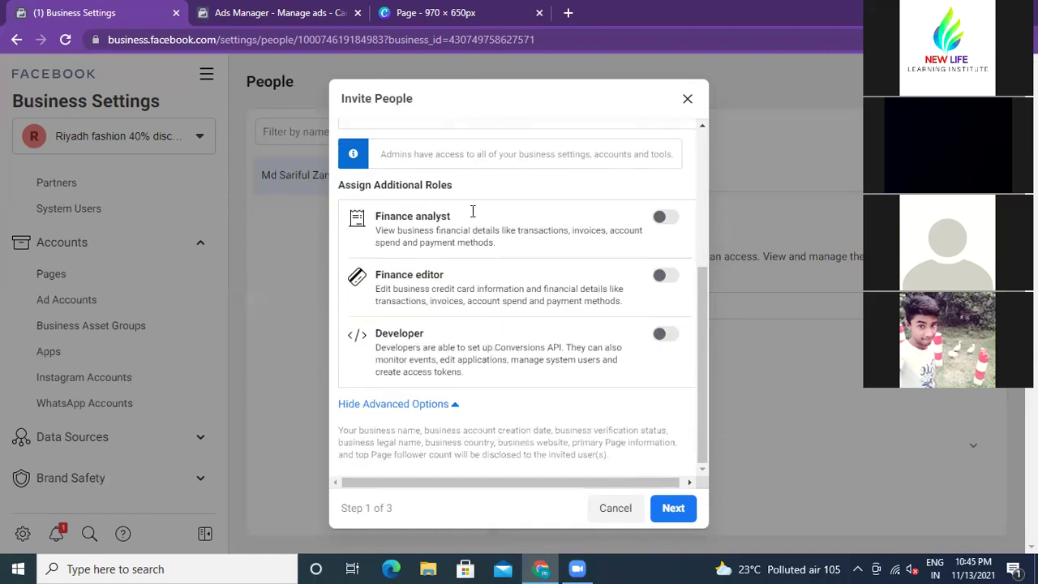
Step: Toggle the Finance analyst role on and off, highlighting its description
{"action": "left_click", "coordinate": [667, 219]}
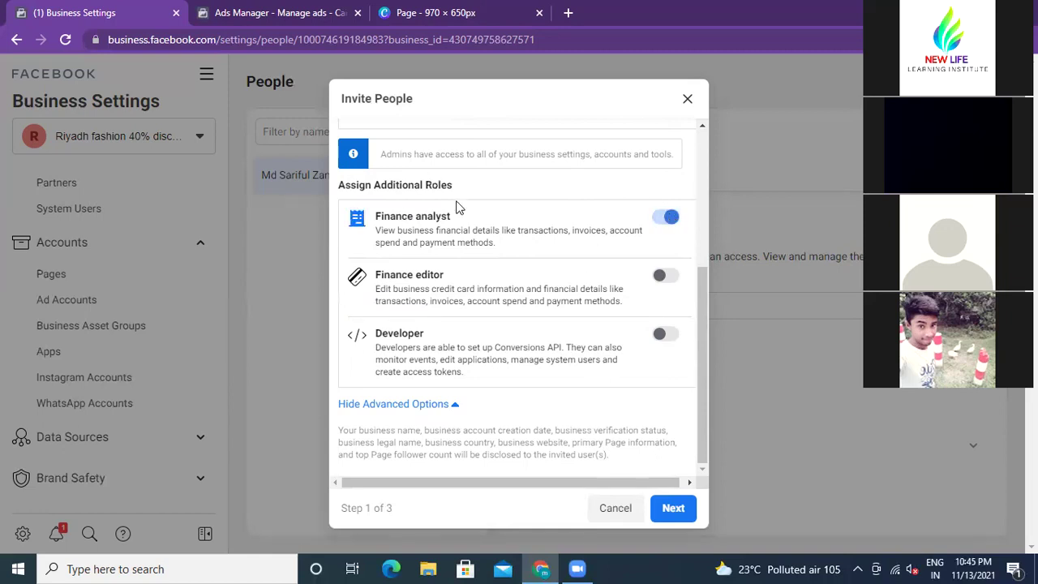
{"action": "left_click", "coordinate": [659, 221]}
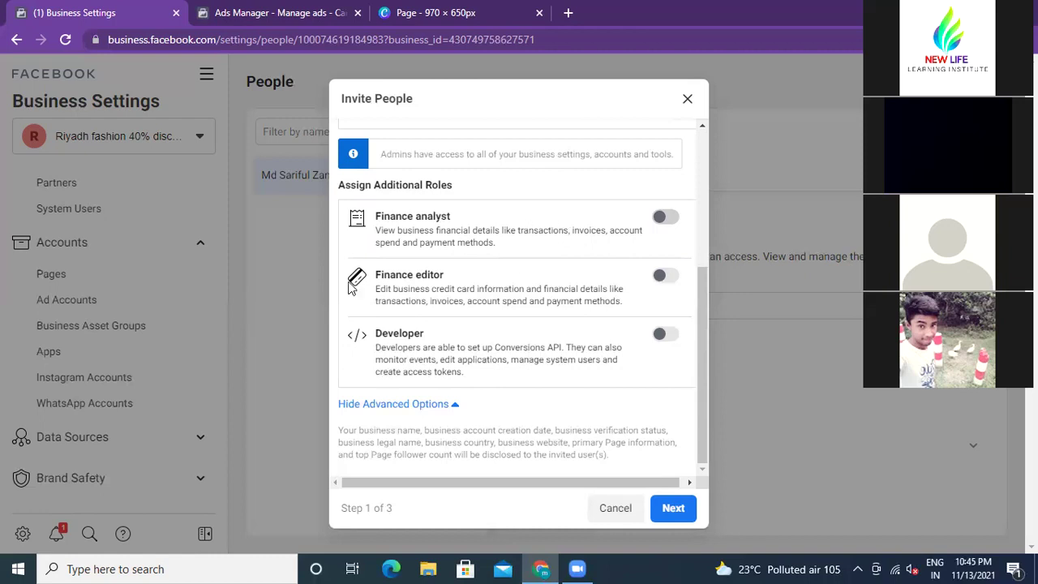
{"action": "left_click_drag", "start_coordinate": [414, 242], "coordinate": [457, 242]}
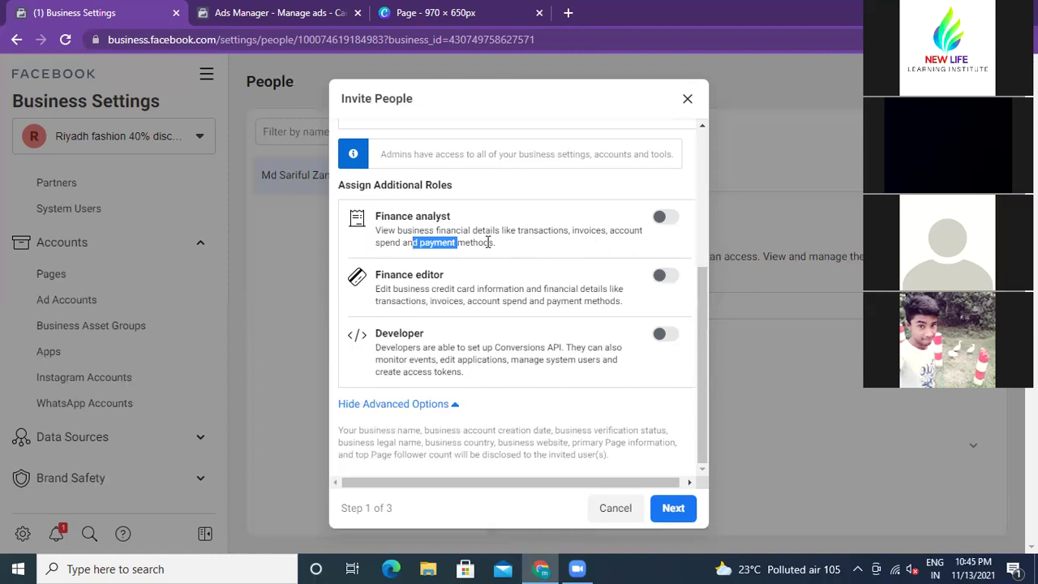
{"action": "left_click", "coordinate": [487, 241]}
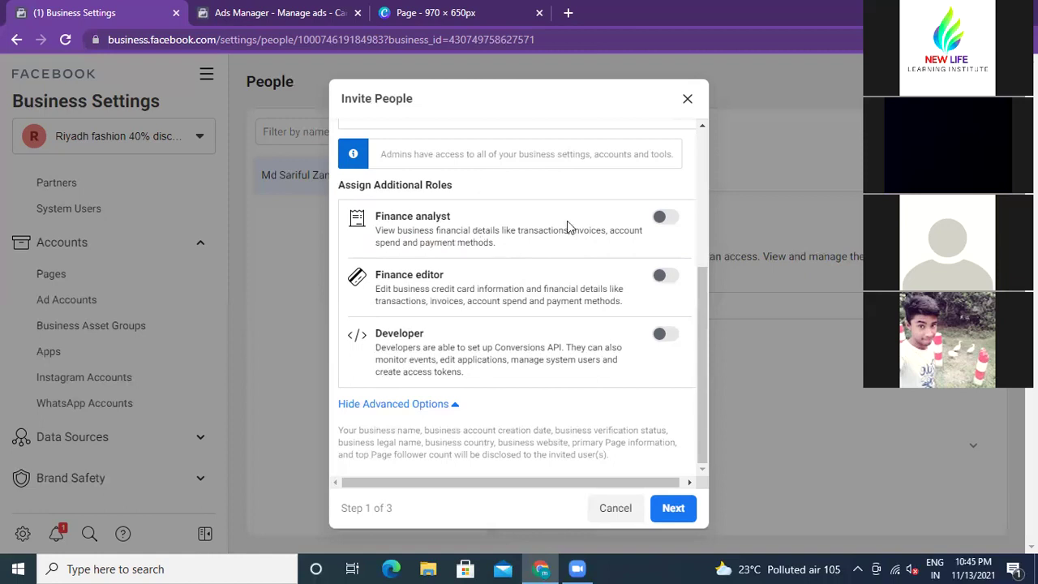
{"action": "left_click_drag", "start_coordinate": [568, 231], "coordinate": [580, 256]}
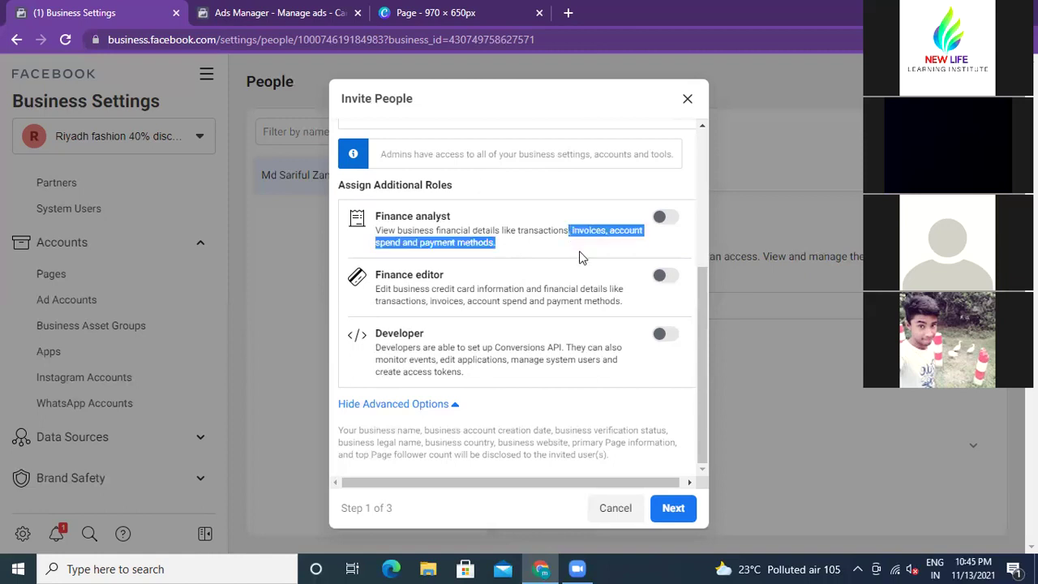
{"action": "left_click", "coordinate": [503, 247]}
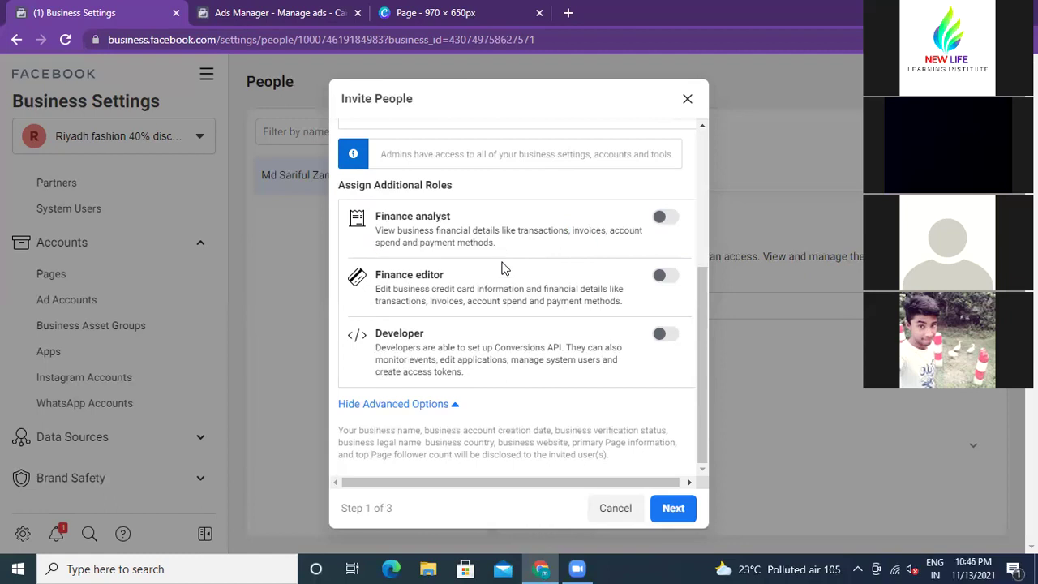
Step: Review the remaining role options and advance to Assign Access, step 2 of 3
{"action": "scroll", "coordinate": [502, 268], "scroll_direction": "up", "scroll_amount": 3}
{"action": "scroll", "coordinate": [503, 263], "scroll_direction": "down", "scroll_amount": 2}
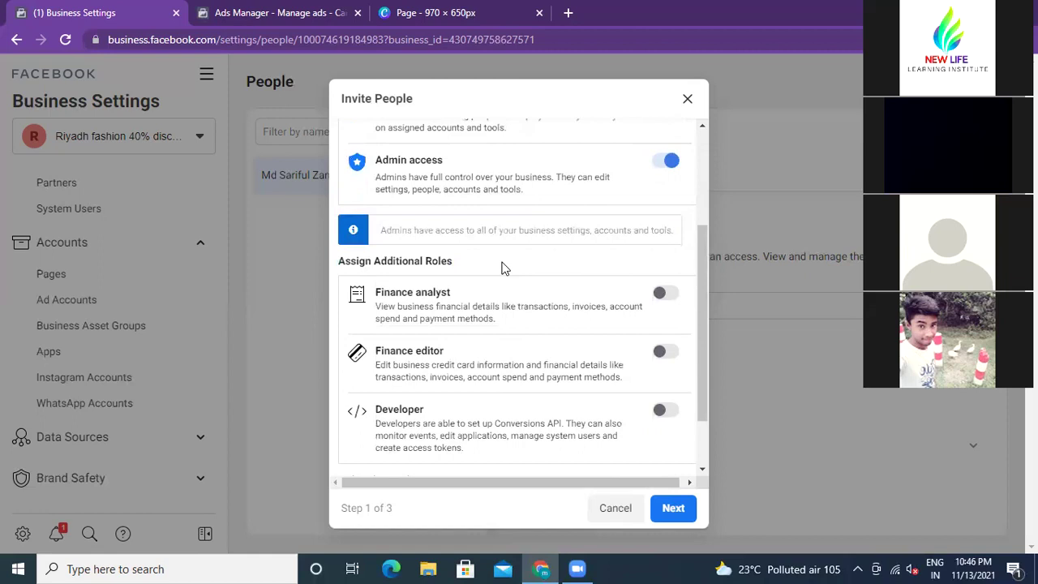
{"action": "scroll", "coordinate": [498, 294], "scroll_direction": "up", "scroll_amount": 2}
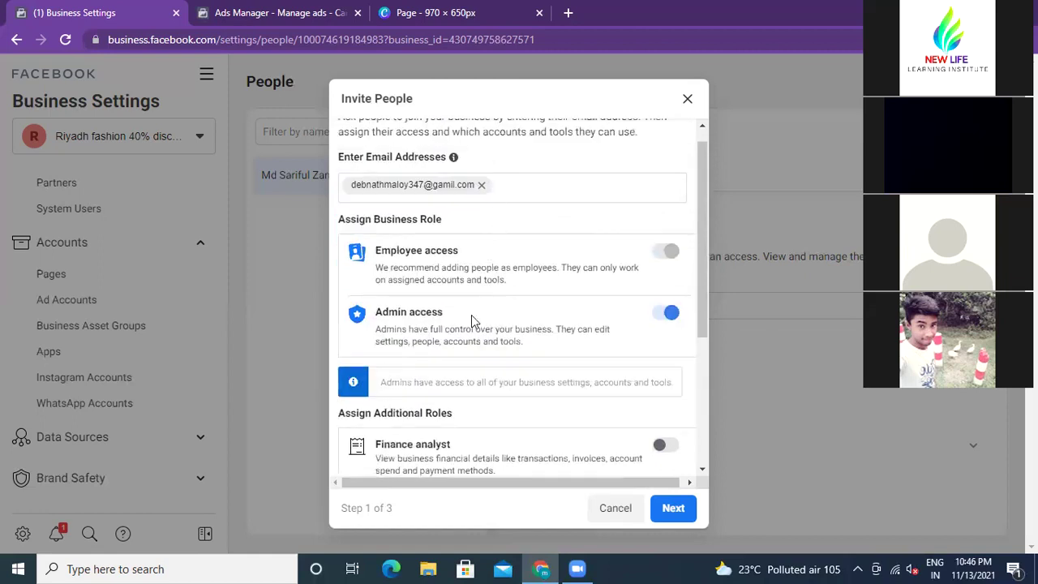
{"action": "scroll", "coordinate": [471, 315], "scroll_direction": "down", "scroll_amount": 3}
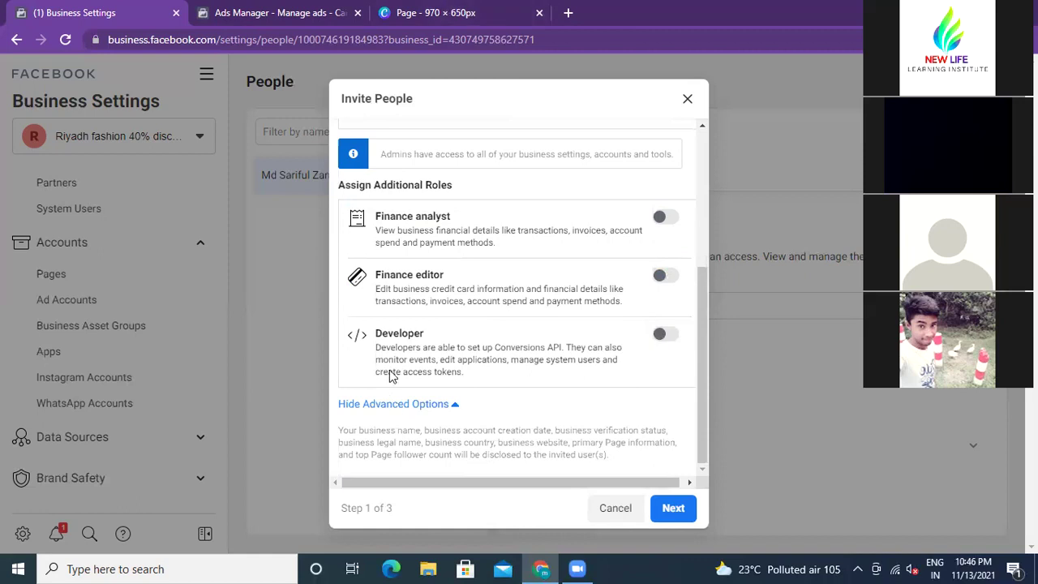
{"action": "scroll", "coordinate": [424, 345], "scroll_direction": "up", "scroll_amount": 1}
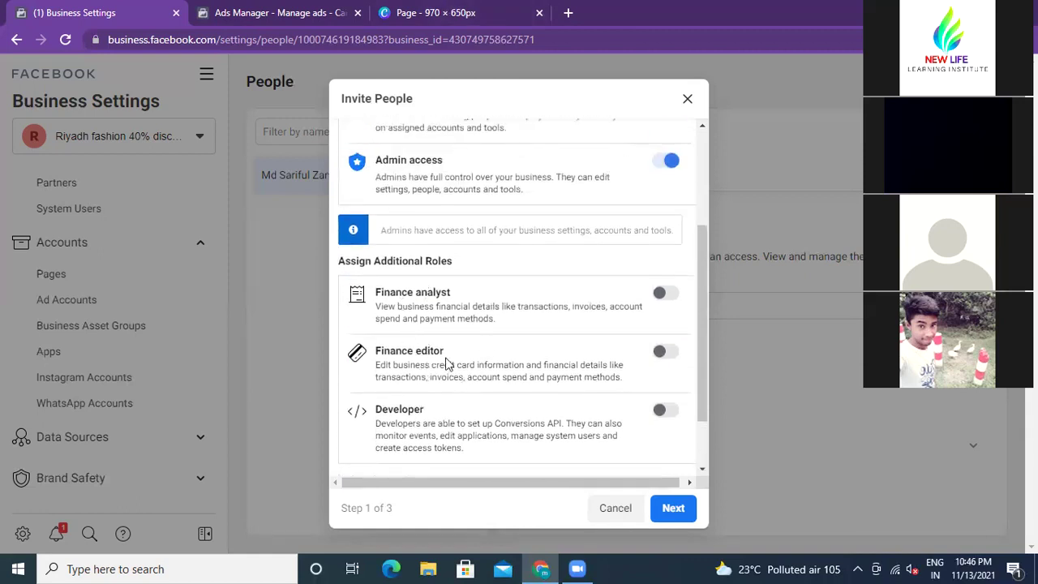
{"action": "scroll", "coordinate": [445, 363], "scroll_direction": "up", "scroll_amount": 2}
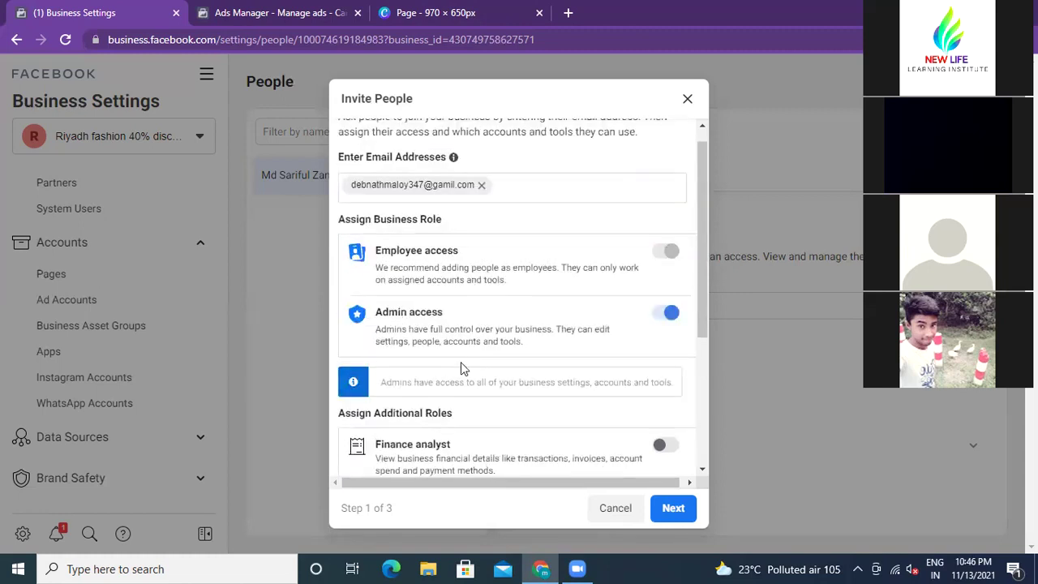
{"action": "scroll", "coordinate": [462, 367], "scroll_direction": "down", "scroll_amount": 2}
{"action": "scroll", "coordinate": [463, 368], "scroll_direction": "down", "scroll_amount": 1}
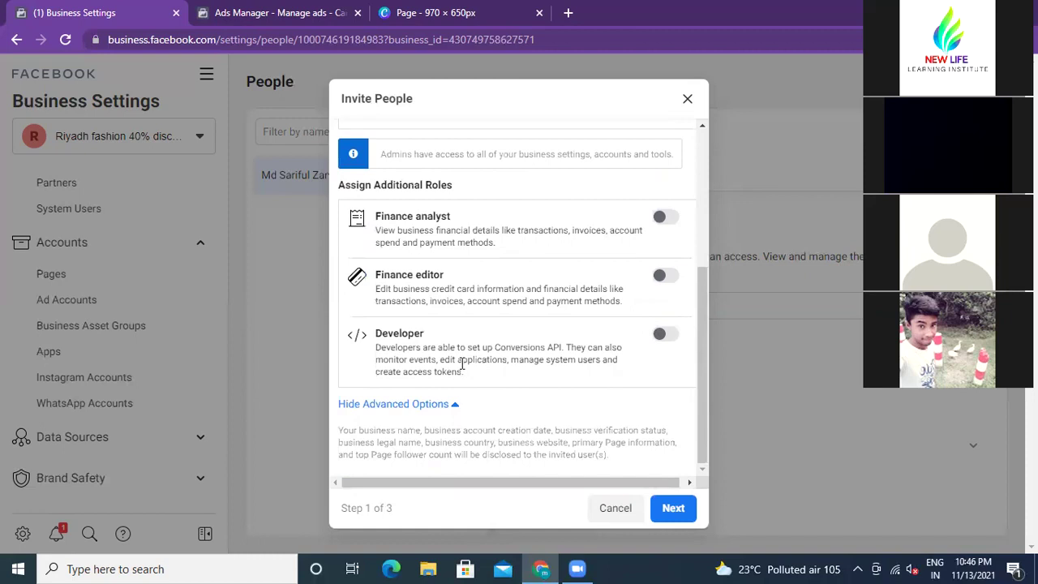
{"action": "scroll", "coordinate": [461, 364], "scroll_direction": "up", "scroll_amount": 3}
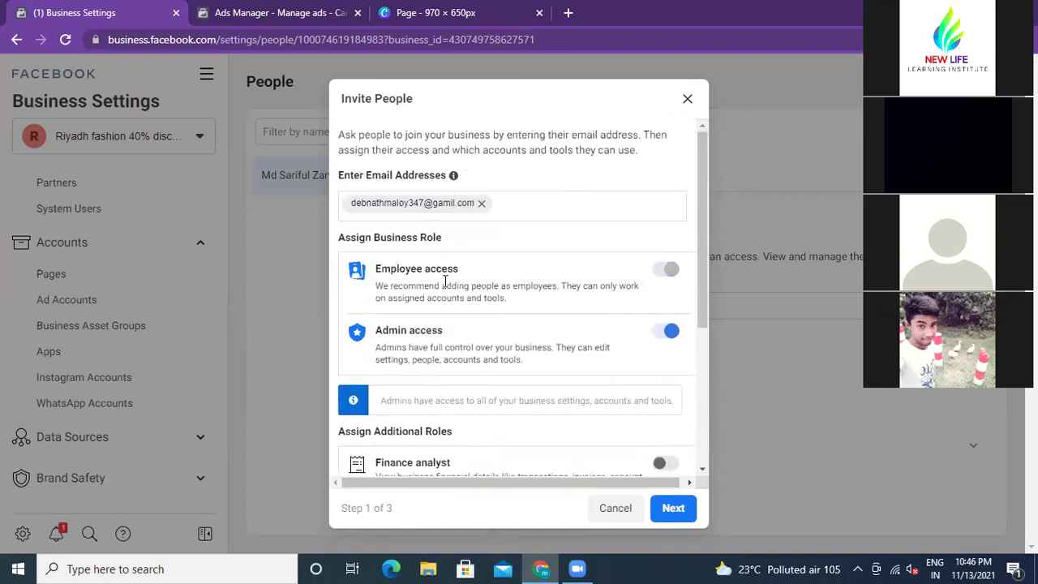
{"action": "scroll", "coordinate": [445, 297], "scroll_direction": "down", "scroll_amount": 3}
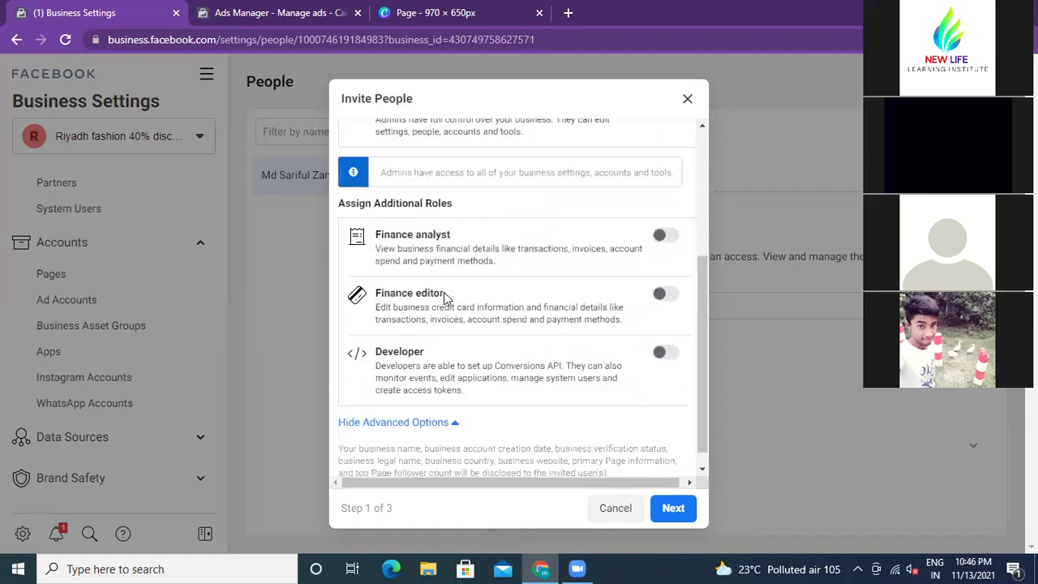
{"action": "left_click", "coordinate": [670, 516]}
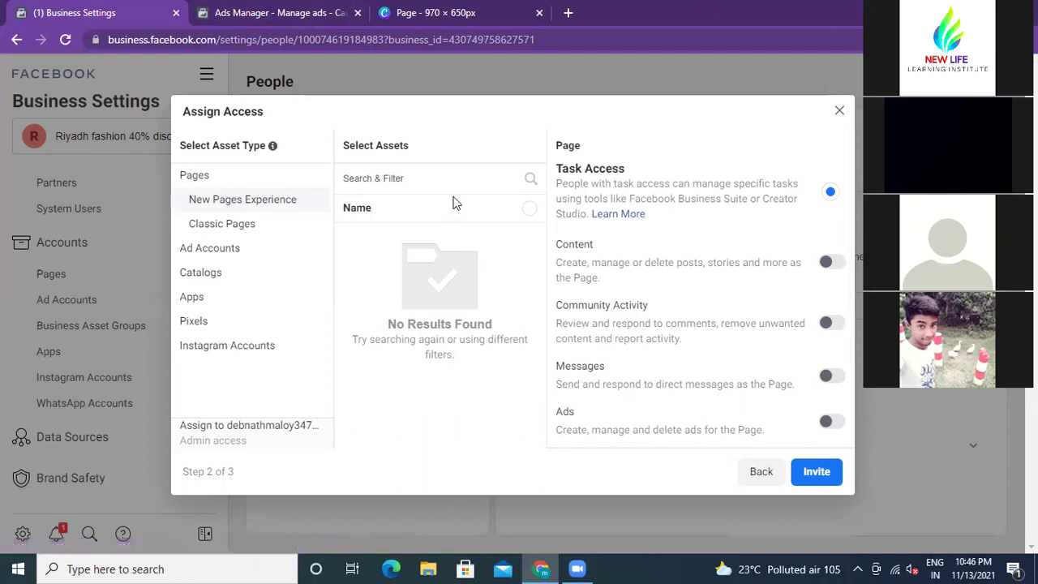
Step: Scroll through the Task Access permissions: Content, Community Activity, Messages, Ads and Insights
{"action": "scroll", "coordinate": [609, 243], "scroll_direction": "down", "scroll_amount": 3}
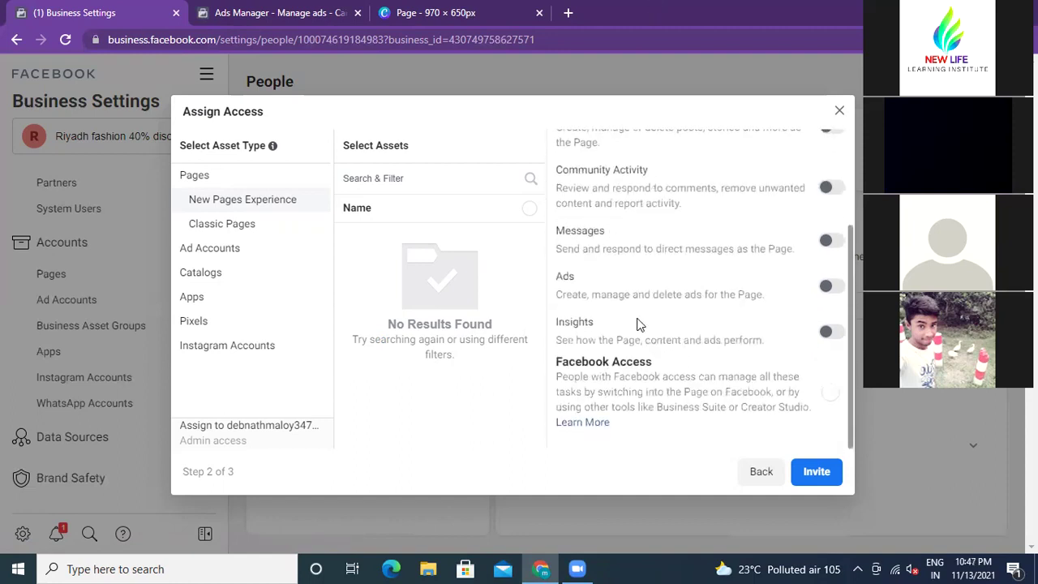
{"action": "scroll", "coordinate": [637, 325], "scroll_direction": "up", "scroll_amount": 3}
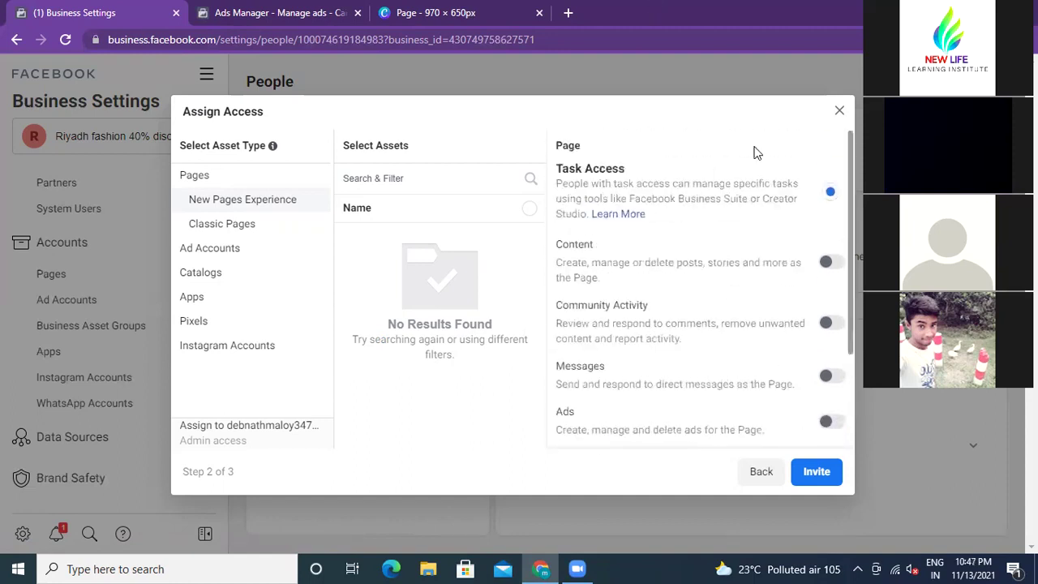
Step: Turn the Content permission on, then switch it back off
{"action": "left_click", "coordinate": [829, 262]}
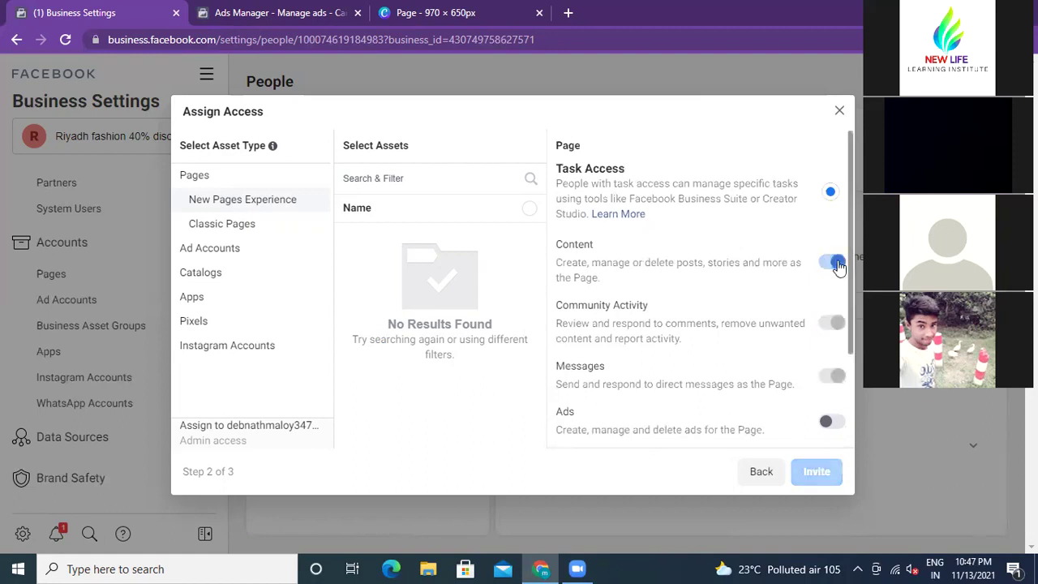
{"action": "scroll", "coordinate": [716, 281], "scroll_direction": "down", "scroll_amount": 2}
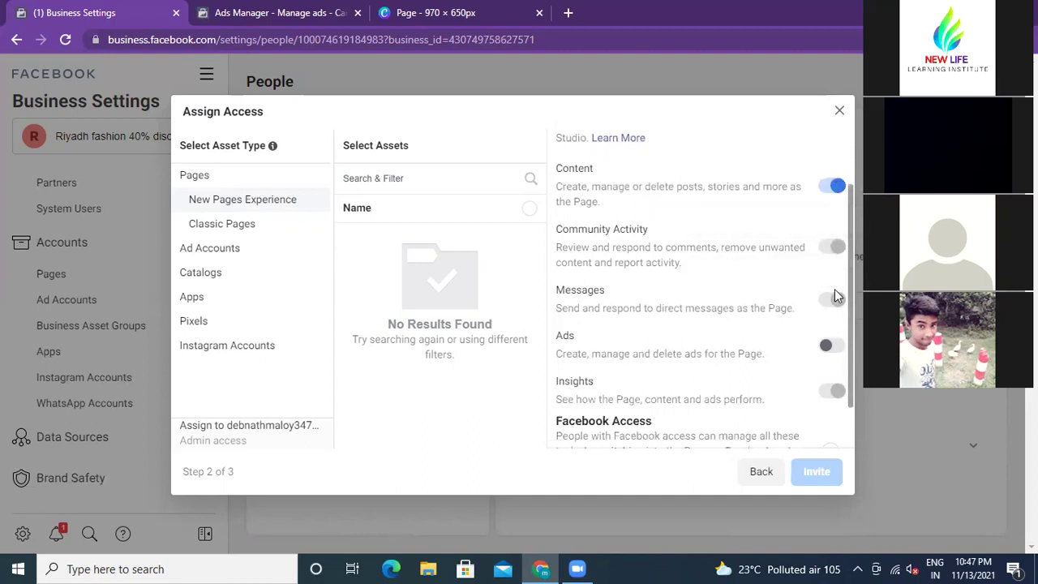
{"action": "scroll", "coordinate": [787, 324], "scroll_direction": "up", "scroll_amount": 1}
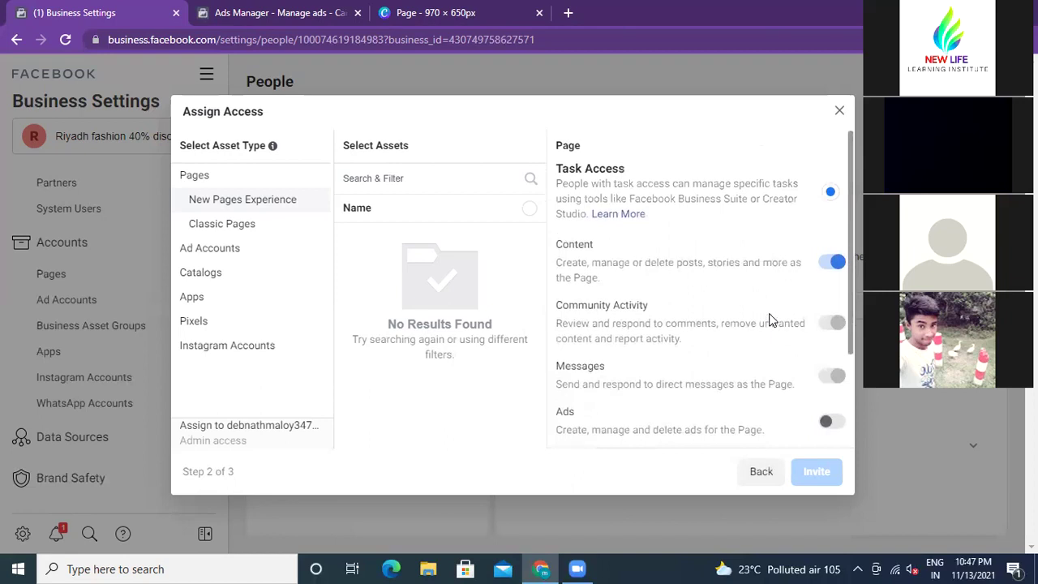
{"action": "scroll", "coordinate": [816, 317], "scroll_direction": "down", "scroll_amount": 1}
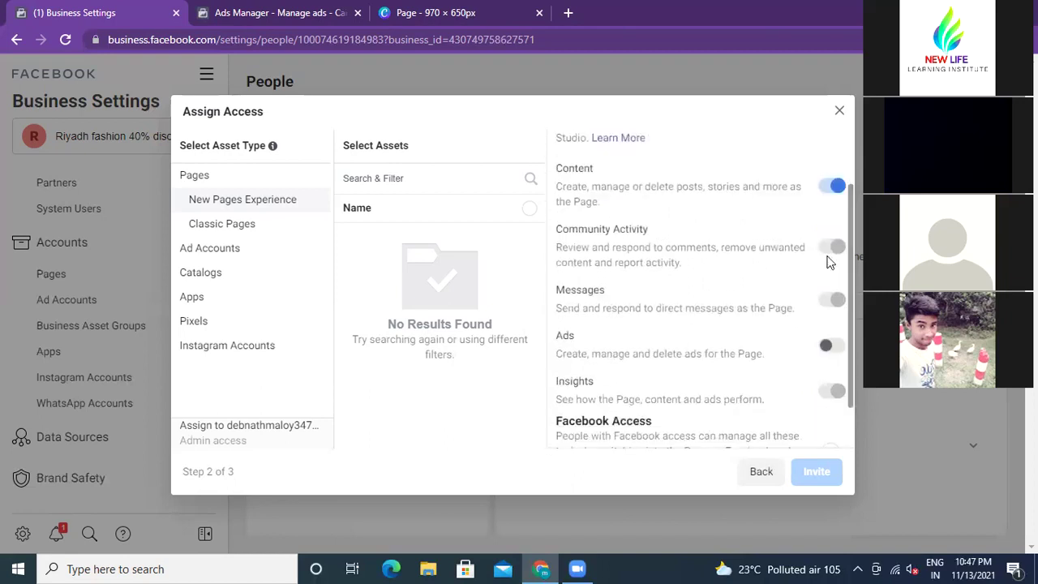
{"action": "left_click", "coordinate": [830, 187]}
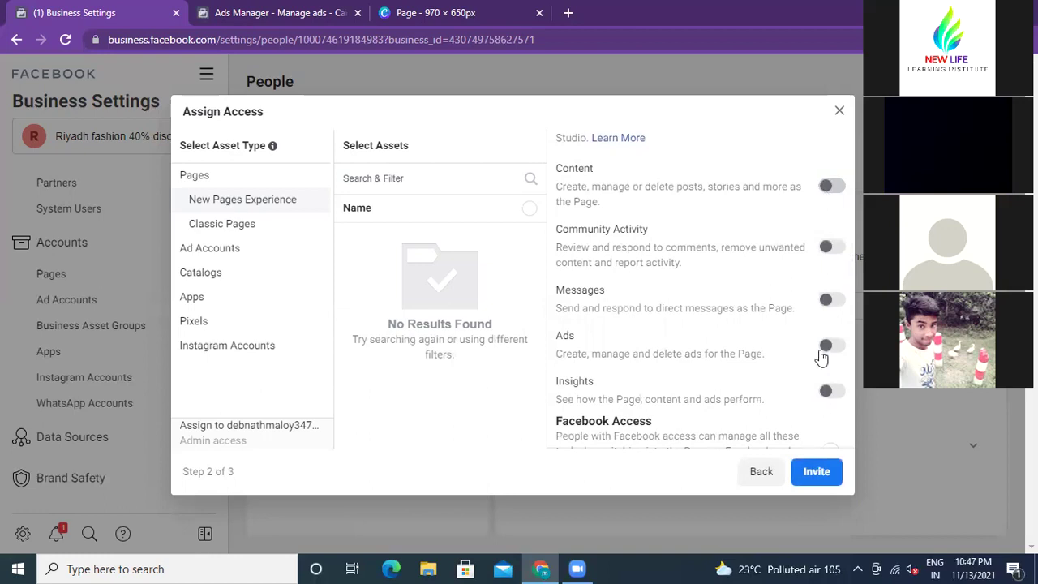
{"action": "scroll", "coordinate": [754, 294], "scroll_direction": "down", "scroll_amount": 1}
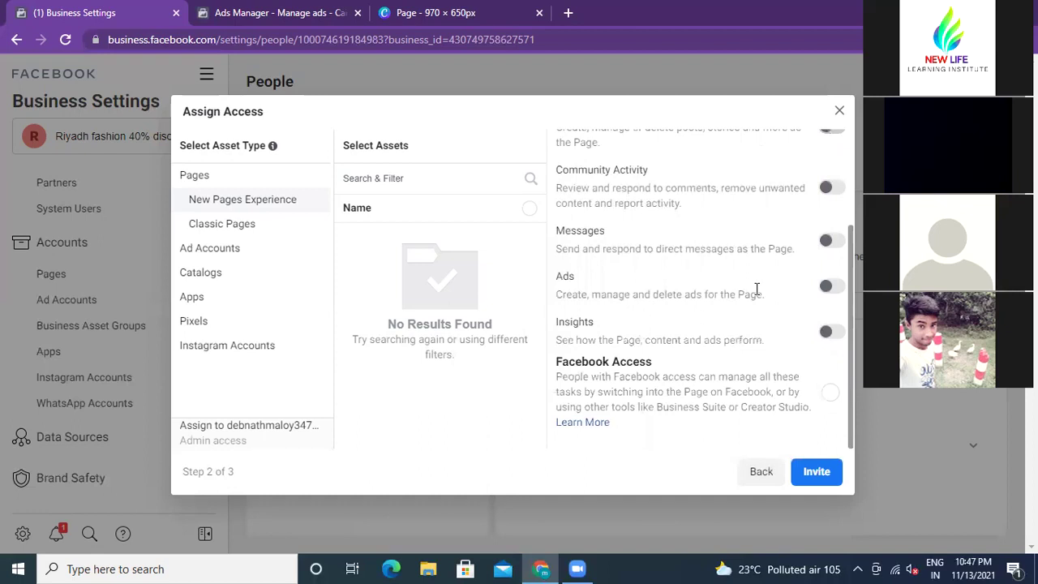
{"action": "scroll", "coordinate": [757, 290], "scroll_direction": "up", "scroll_amount": 1}
{"action": "scroll", "coordinate": [755, 292], "scroll_direction": "down", "scroll_amount": 1}
{"action": "scroll", "coordinate": [754, 283], "scroll_direction": "up", "scroll_amount": 2}
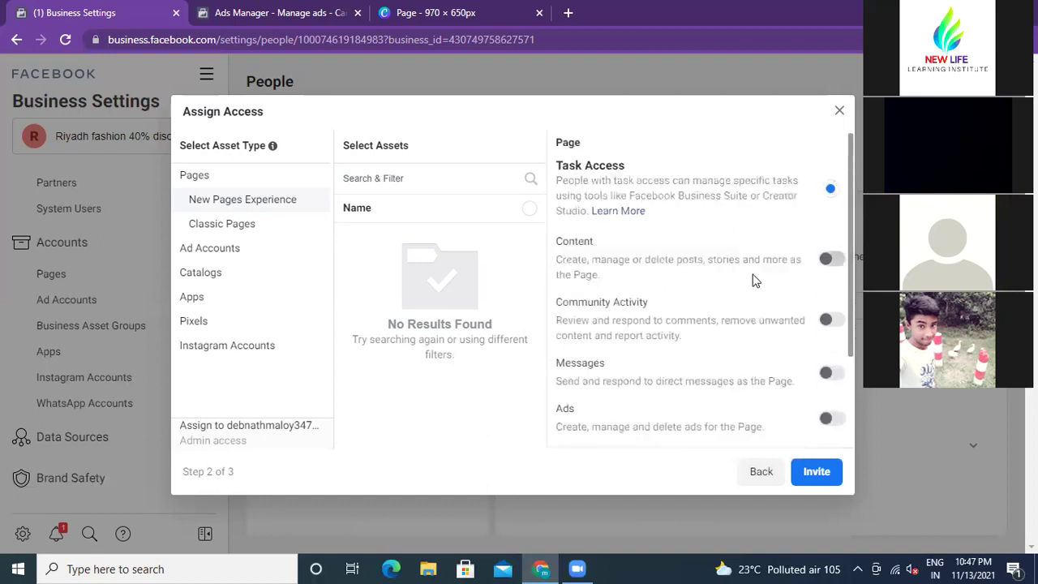
Step: Toggle Community Activity on and off, then enable the Ads permission
{"action": "left_click", "coordinate": [829, 323]}
{"action": "scroll", "coordinate": [762, 330], "scroll_direction": "down", "scroll_amount": 1}
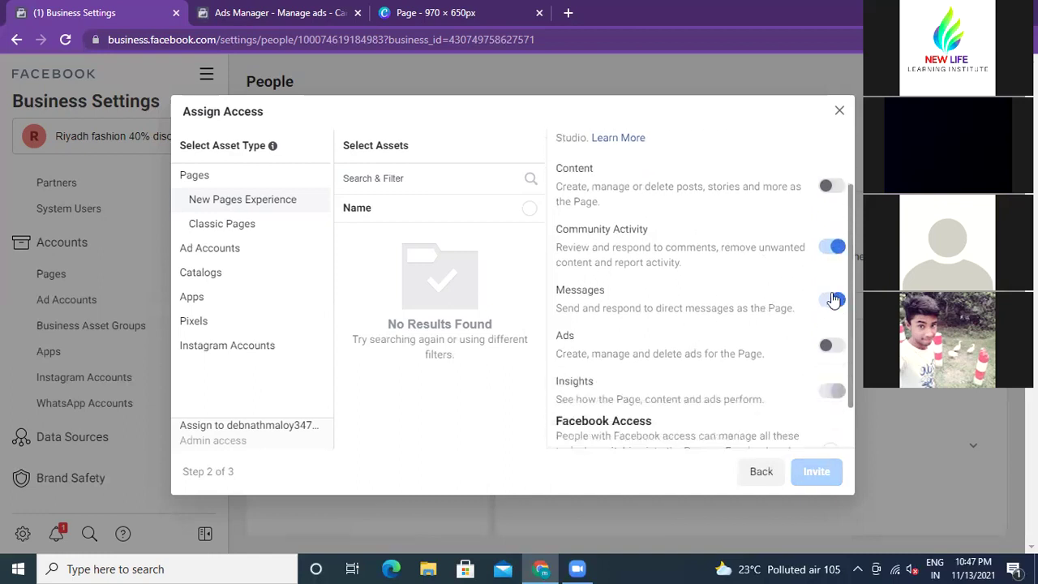
{"action": "scroll", "coordinate": [774, 297], "scroll_direction": "down", "scroll_amount": 1}
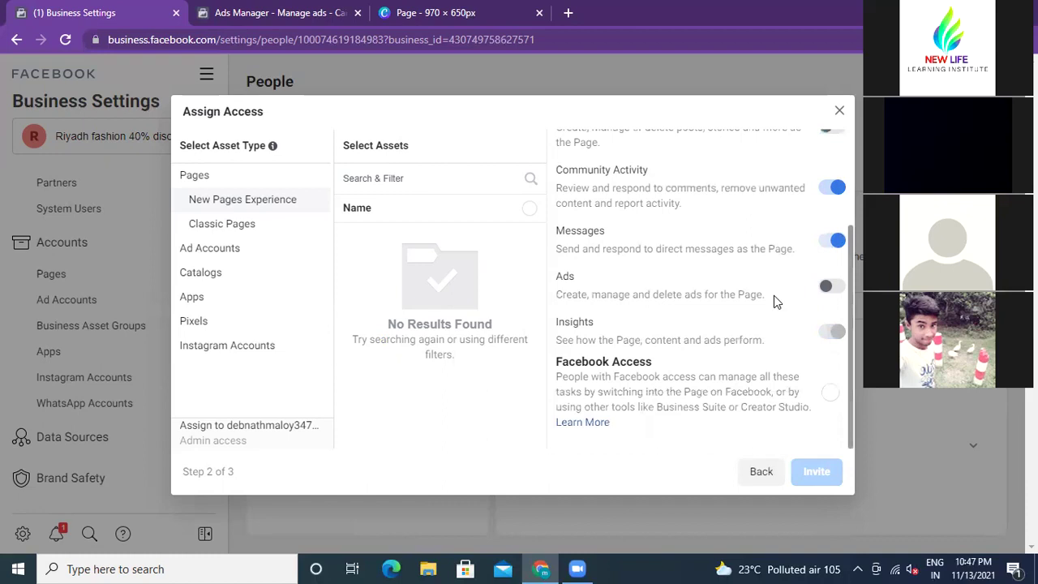
{"action": "left_click", "coordinate": [827, 190]}
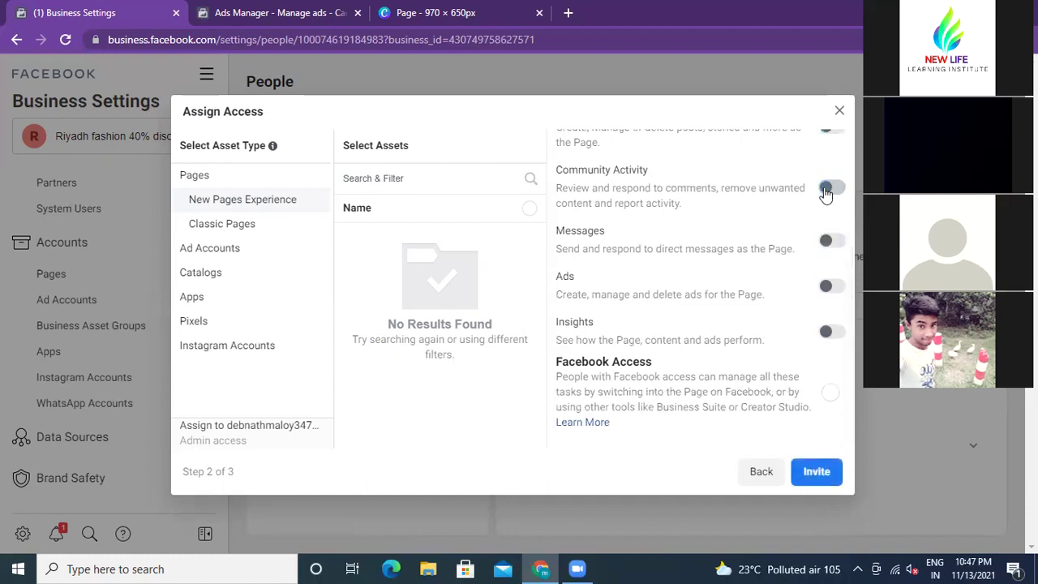
{"action": "left_click", "coordinate": [839, 288]}
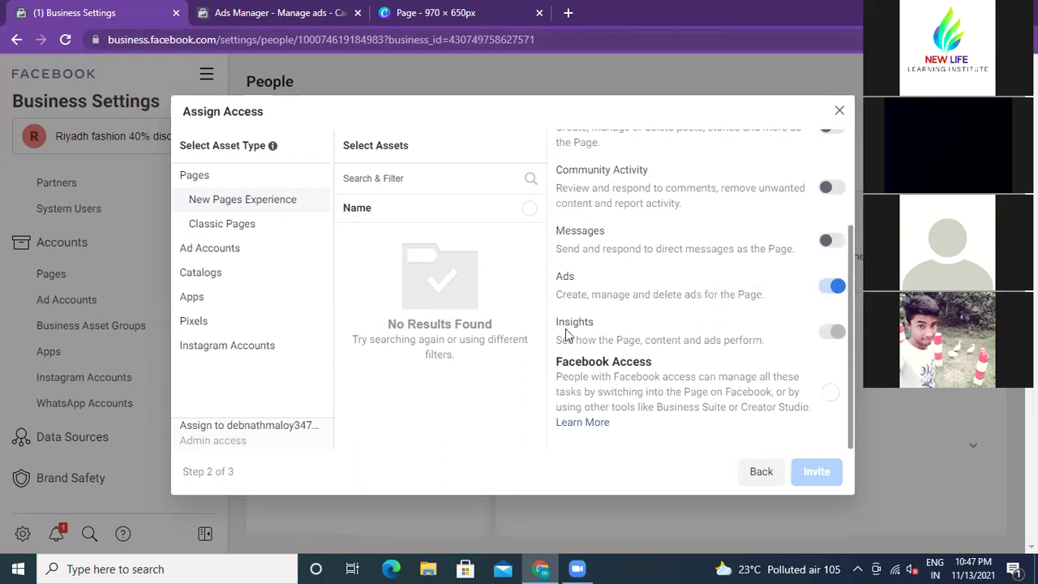
{"action": "scroll", "coordinate": [589, 325], "scroll_direction": "up", "scroll_amount": 1}
{"action": "scroll", "coordinate": [590, 325], "scroll_direction": "up", "scroll_amount": 1}
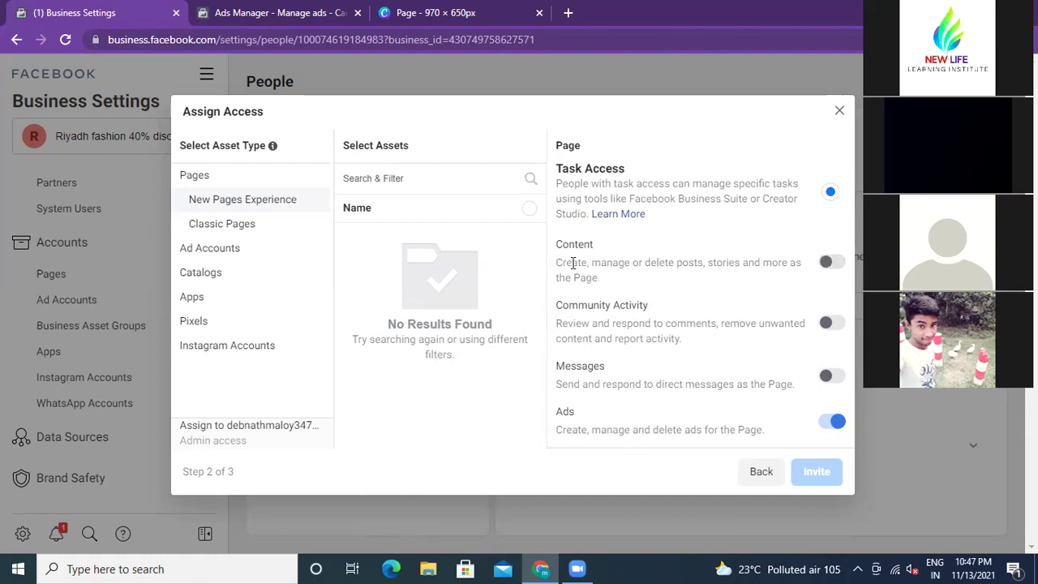
Step: Switch the Content permission back on, highlighting the Content and Community Activity descriptions
{"action": "double_click", "coordinate": [581, 260]}
{"action": "left_click_drag", "start_coordinate": [608, 260], "coordinate": [683, 262]}
{"action": "left_click", "coordinate": [649, 260]}
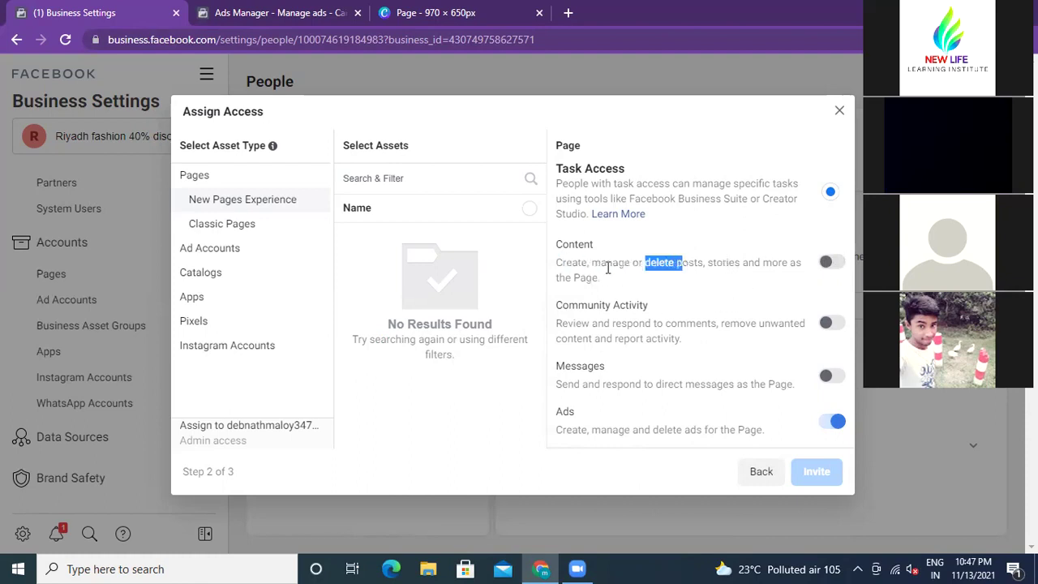
{"action": "left_click", "coordinate": [835, 264]}
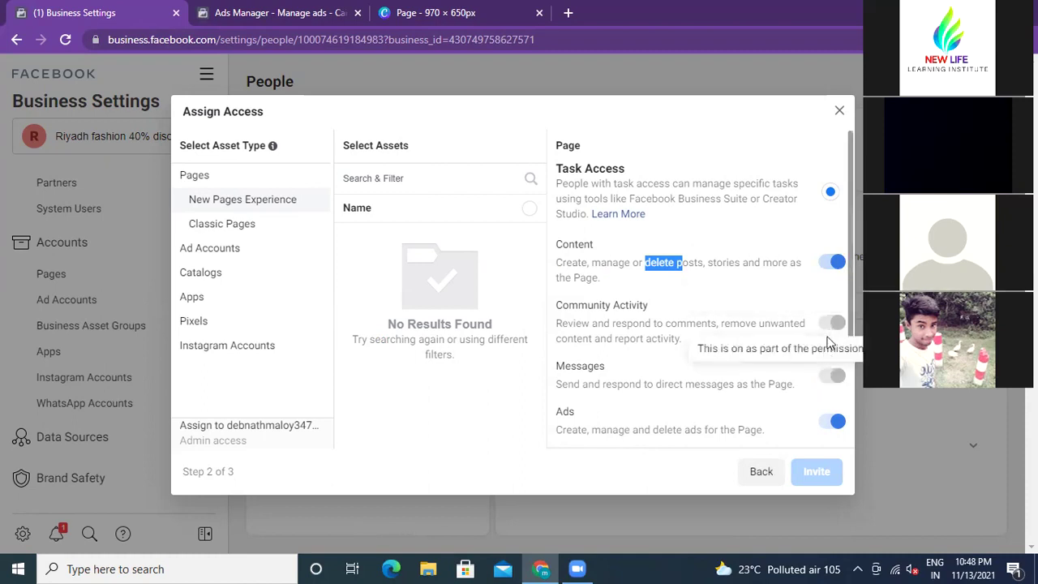
{"action": "scroll", "coordinate": [724, 331], "scroll_direction": "down", "scroll_amount": 1}
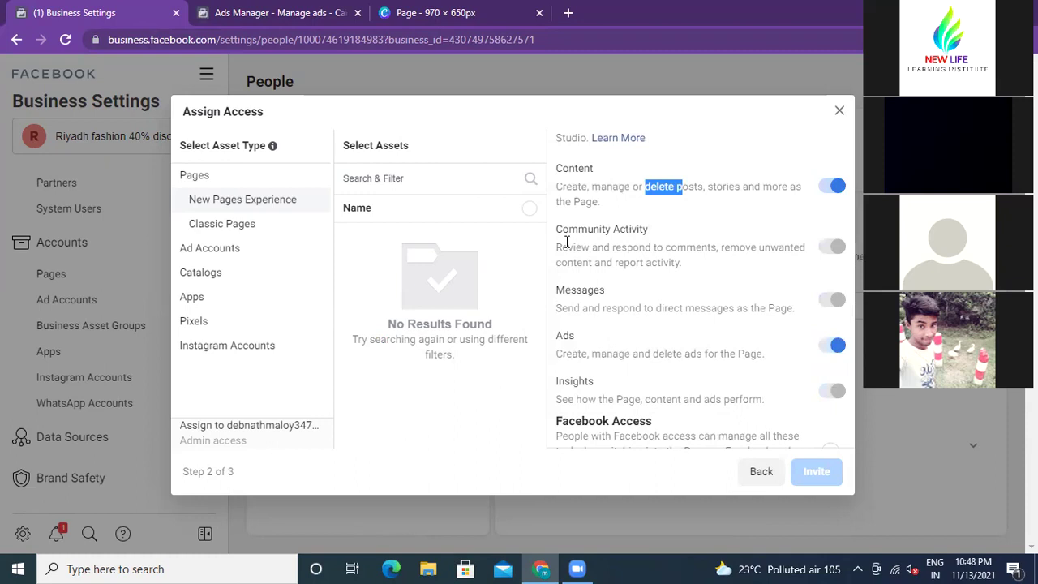
{"action": "left_click_drag", "start_coordinate": [610, 251], "coordinate": [704, 248]}
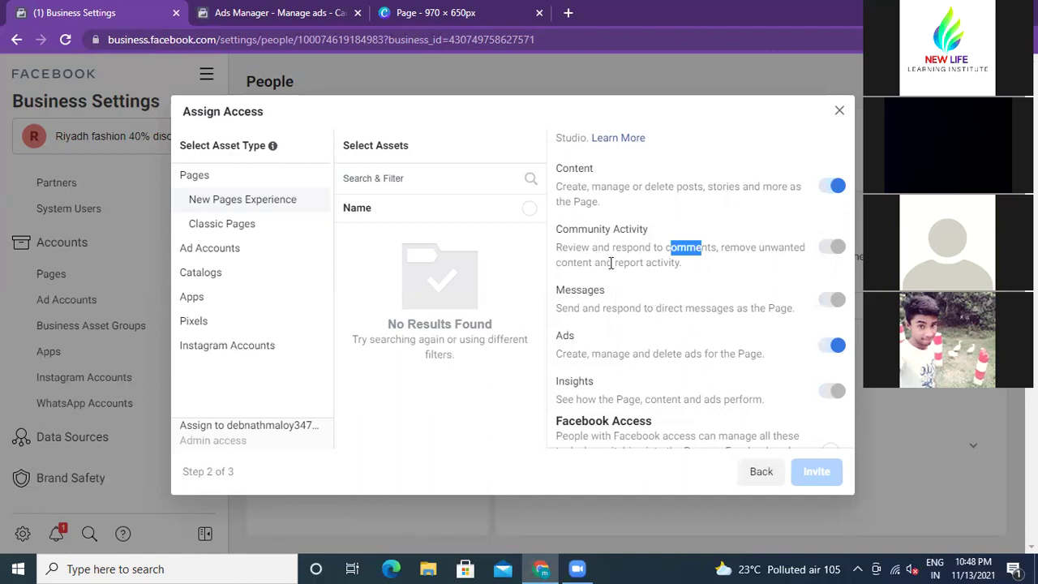
{"action": "left_click_drag", "start_coordinate": [614, 263], "coordinate": [683, 263]}
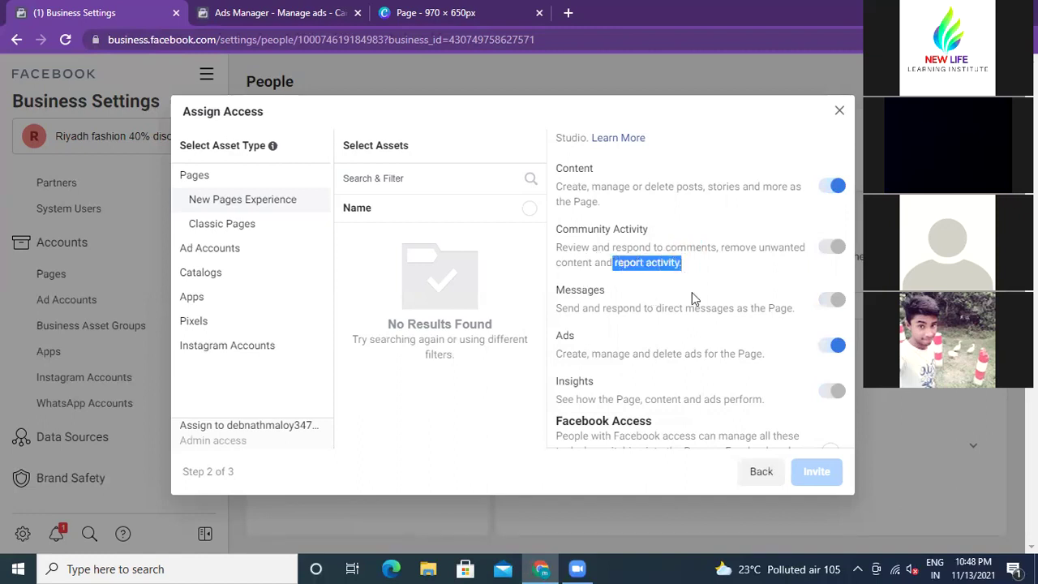
{"action": "left_click", "coordinate": [687, 268]}
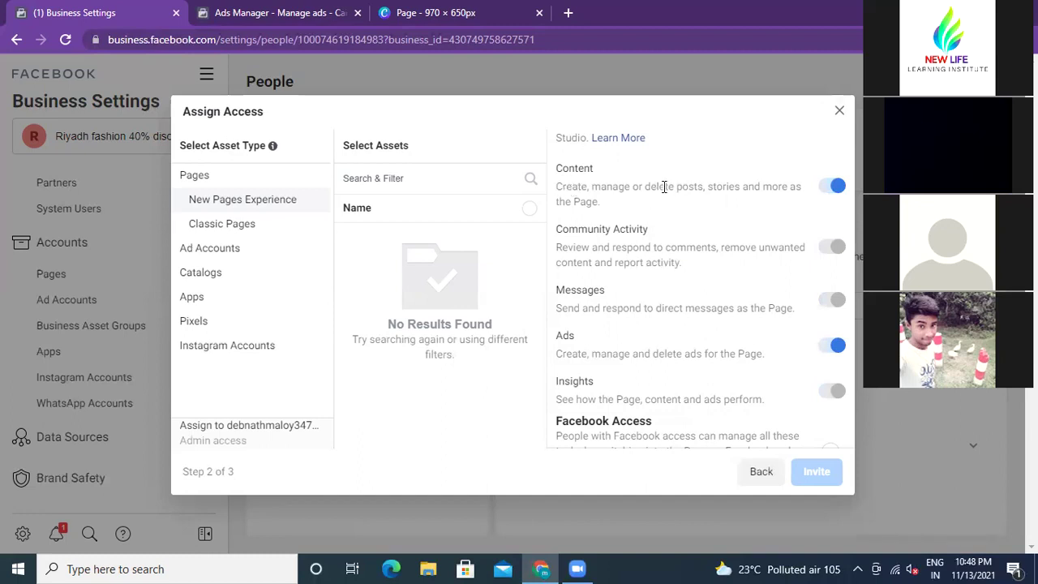
Step: Highlight key phrases in the Content, Community Activity and Messages descriptions
{"action": "left_click_drag", "start_coordinate": [676, 186], "coordinate": [703, 187]}
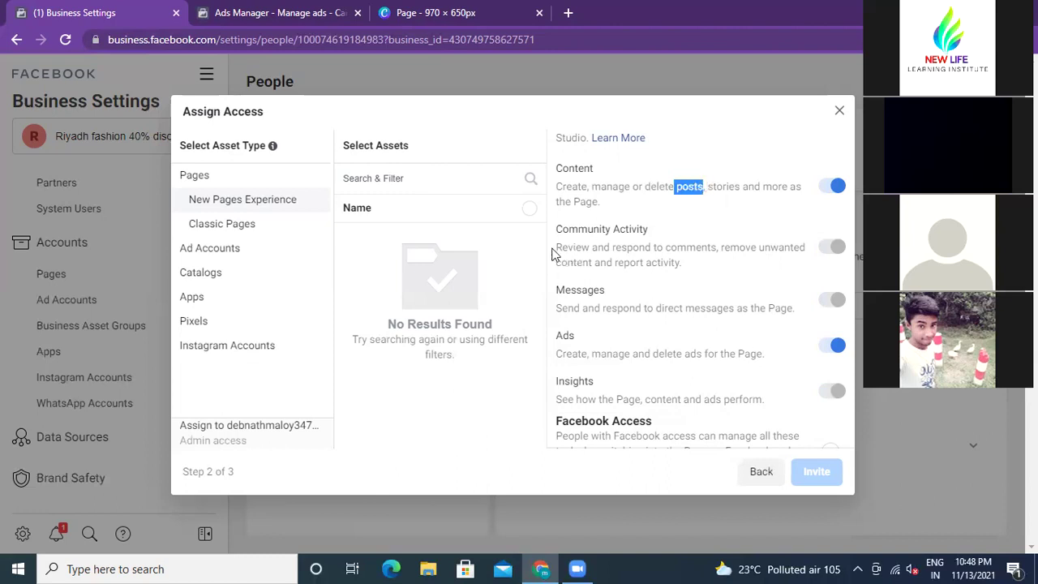
{"action": "left_click_drag", "start_coordinate": [556, 247], "coordinate": [763, 249]}
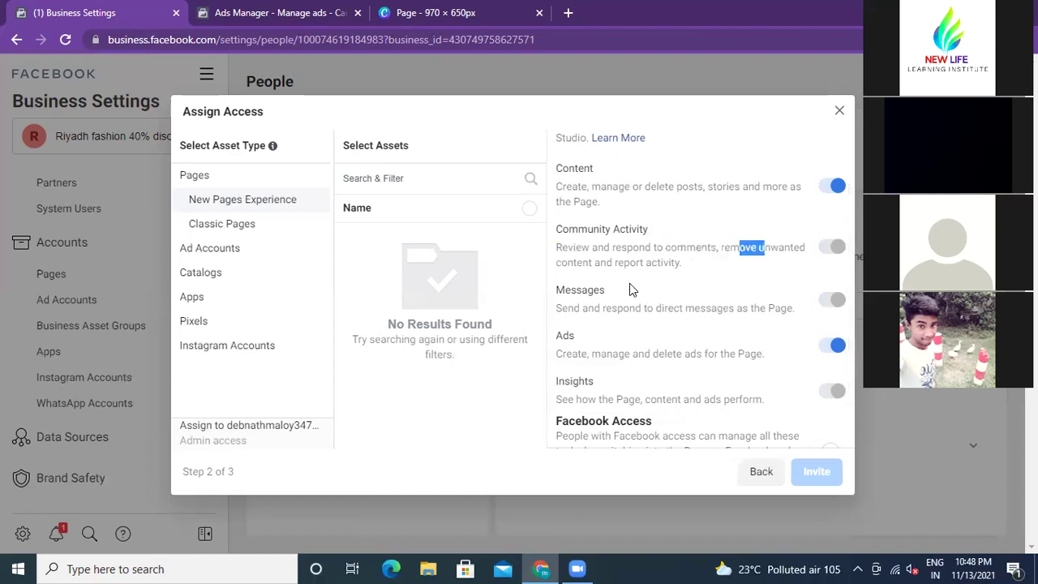
{"action": "left_click_drag", "start_coordinate": [559, 263], "coordinate": [588, 290]}
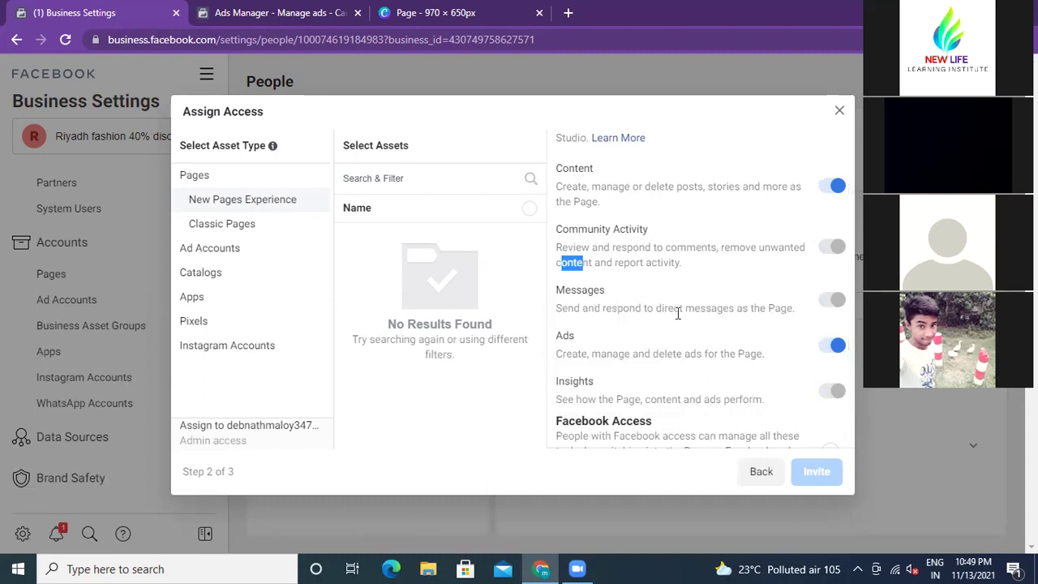
{"action": "left_click_drag", "start_coordinate": [605, 307], "coordinate": [667, 307]}
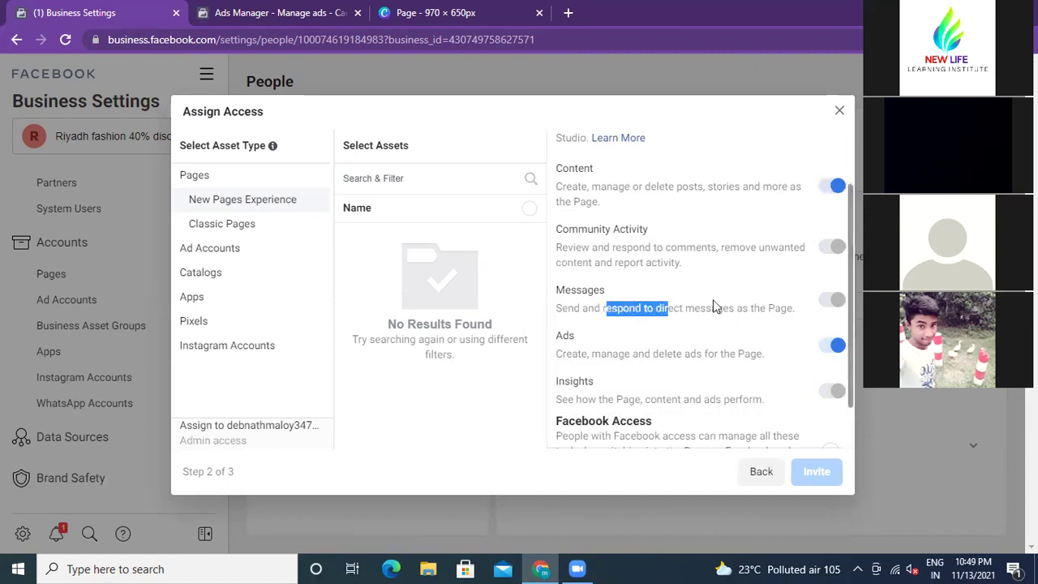
{"action": "left_click", "coordinate": [681, 306]}
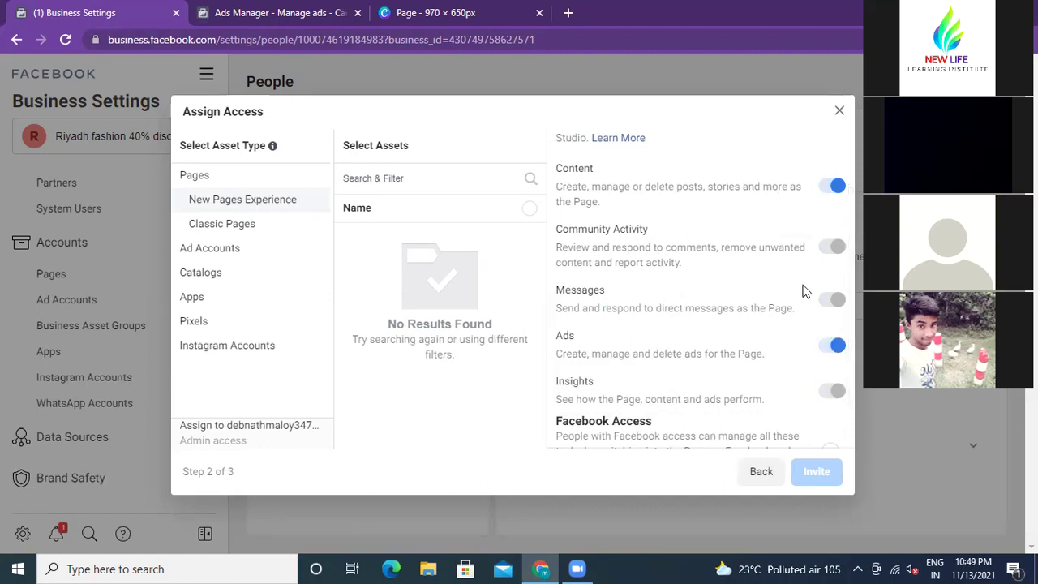
{"action": "left_click_drag", "start_coordinate": [653, 308], "coordinate": [683, 308]}
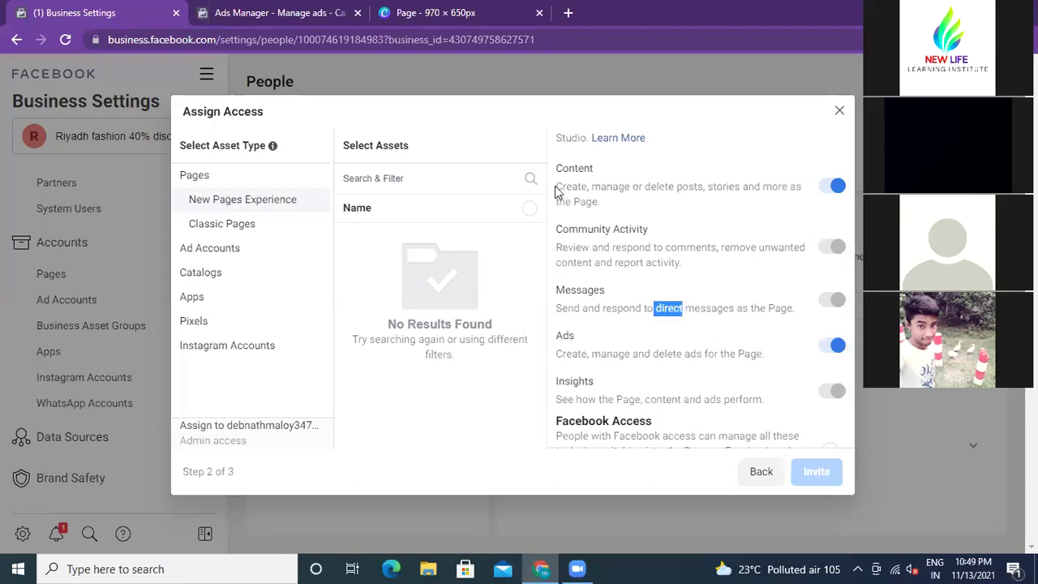
{"action": "left_click_drag", "start_coordinate": [557, 185], "coordinate": [639, 186]}
{"action": "left_click_drag", "start_coordinate": [562, 246], "coordinate": [671, 262]}
{"action": "left_click_drag", "start_coordinate": [583, 307], "coordinate": [647, 308]}
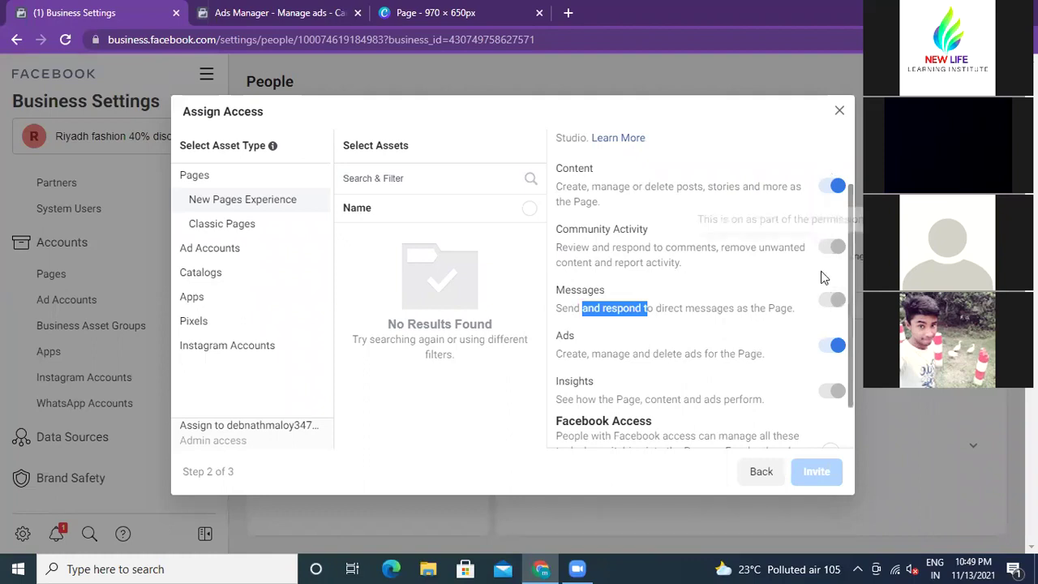
{"action": "scroll", "coordinate": [625, 386], "scroll_direction": "down", "scroll_amount": 1}
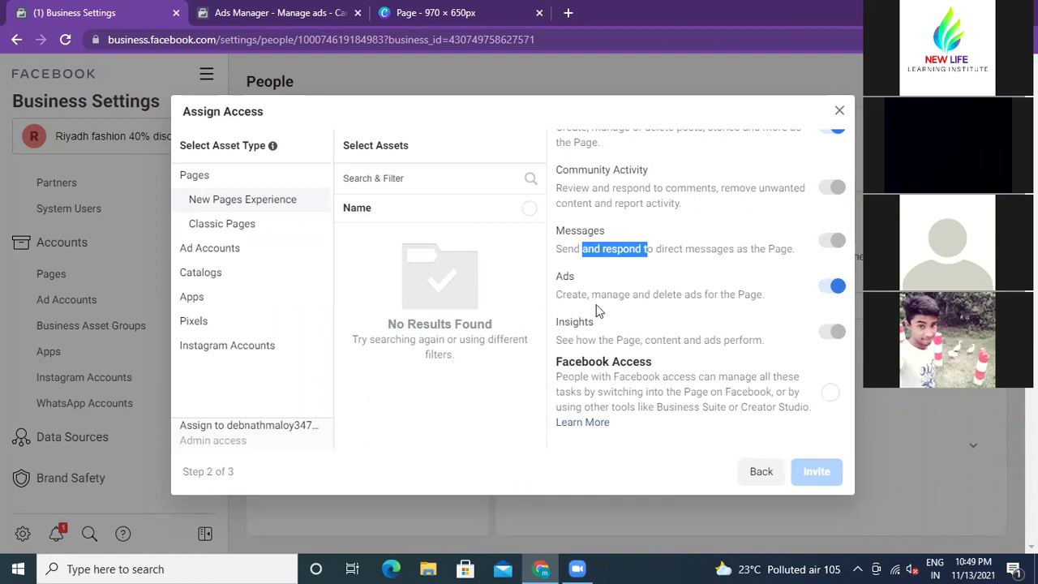
Step: Highlight the Ads and Insights descriptions, then select Facebook Access for the Page
{"action": "left_click_drag", "start_coordinate": [563, 292], "coordinate": [751, 300]}
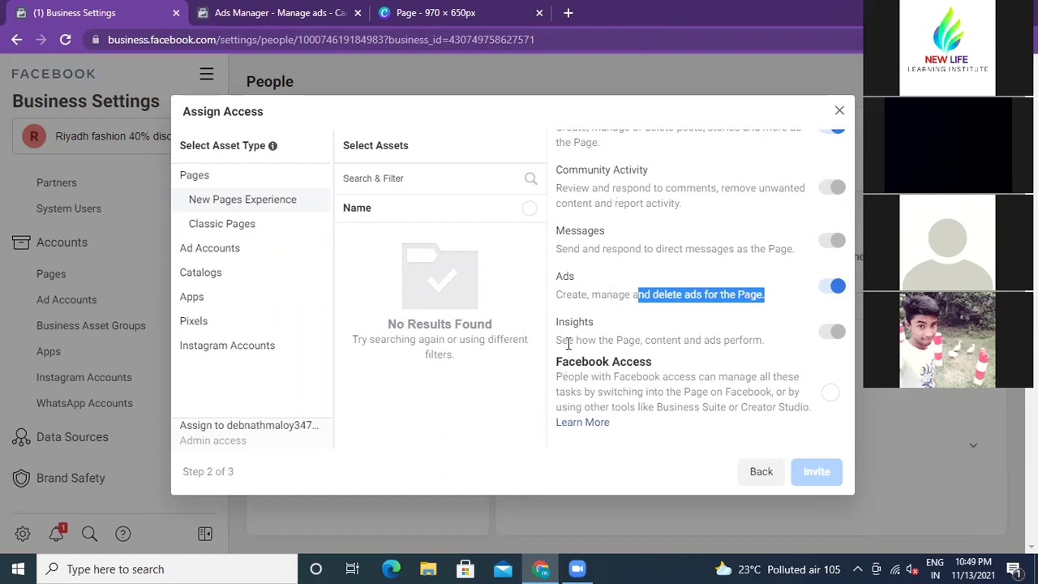
{"action": "left_click_drag", "start_coordinate": [565, 341], "coordinate": [762, 341]}
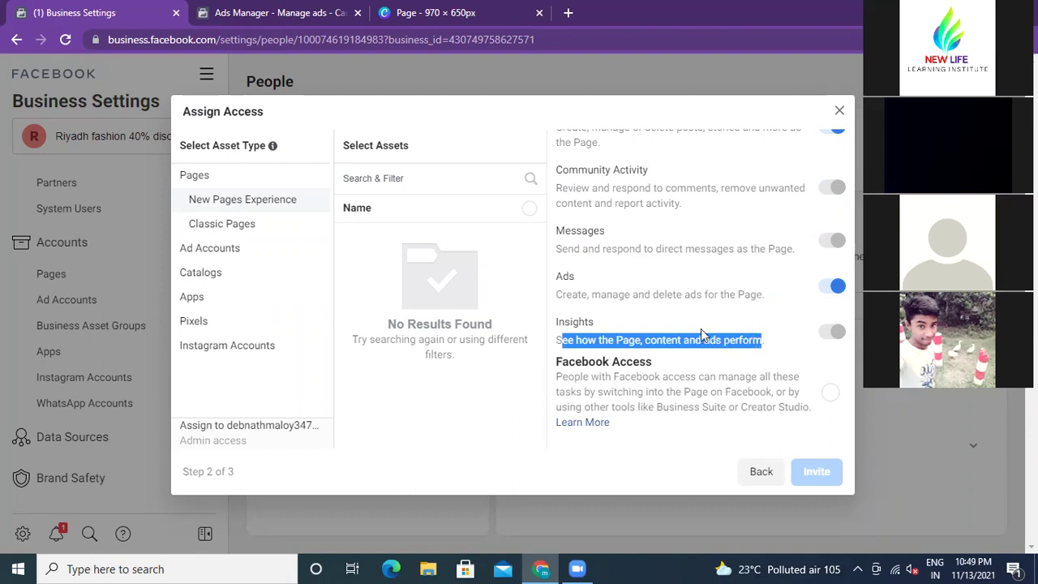
{"action": "left_click", "coordinate": [658, 324]}
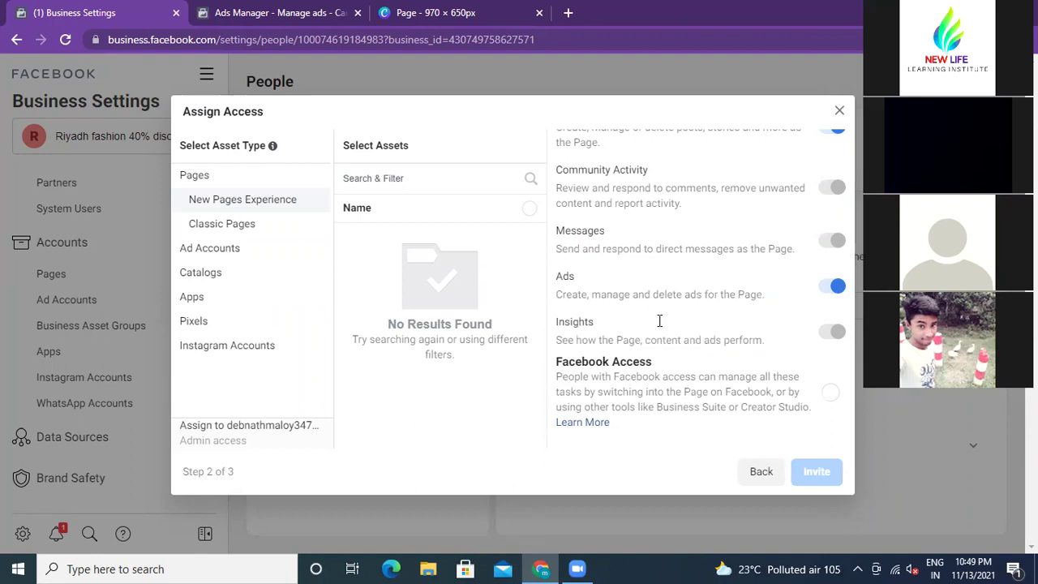
{"action": "left_click_drag", "start_coordinate": [645, 339], "coordinate": [696, 340]}
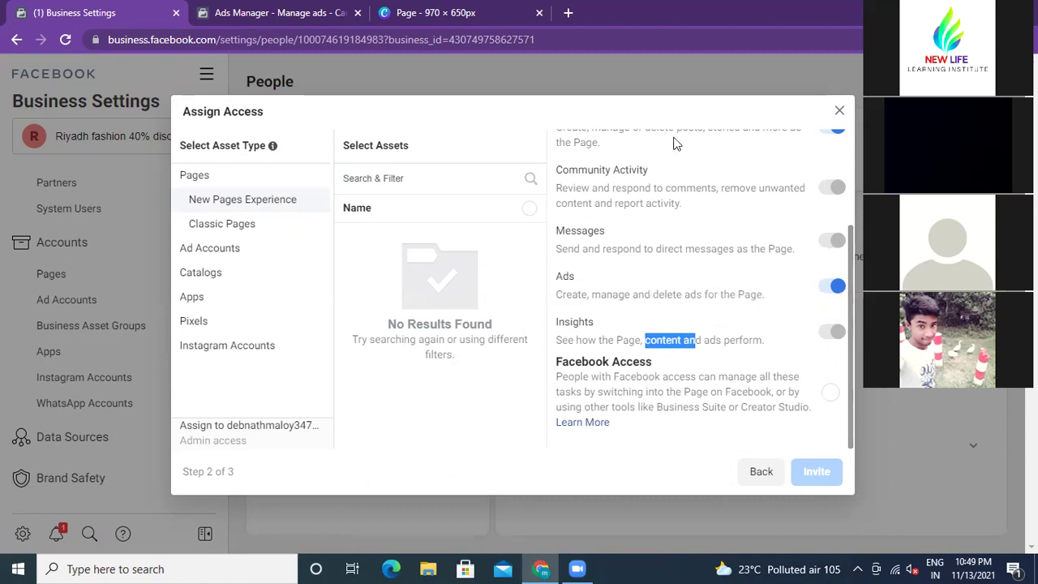
{"action": "left_click", "coordinate": [831, 393]}
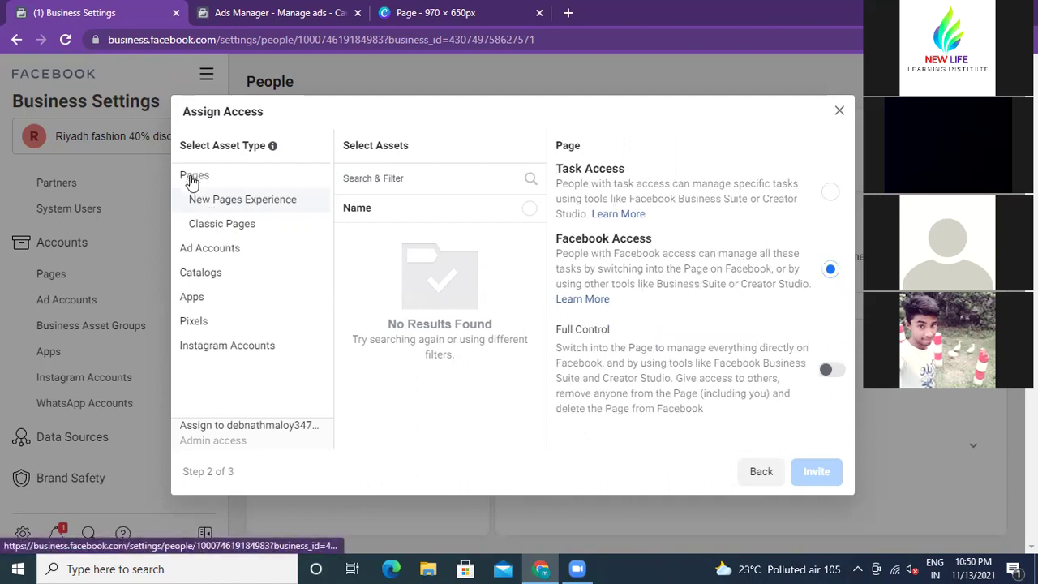
Step: Keep Facebook Access selected, check the Ad accounts list, then return to Pages
{"action": "left_click", "coordinate": [830, 270]}
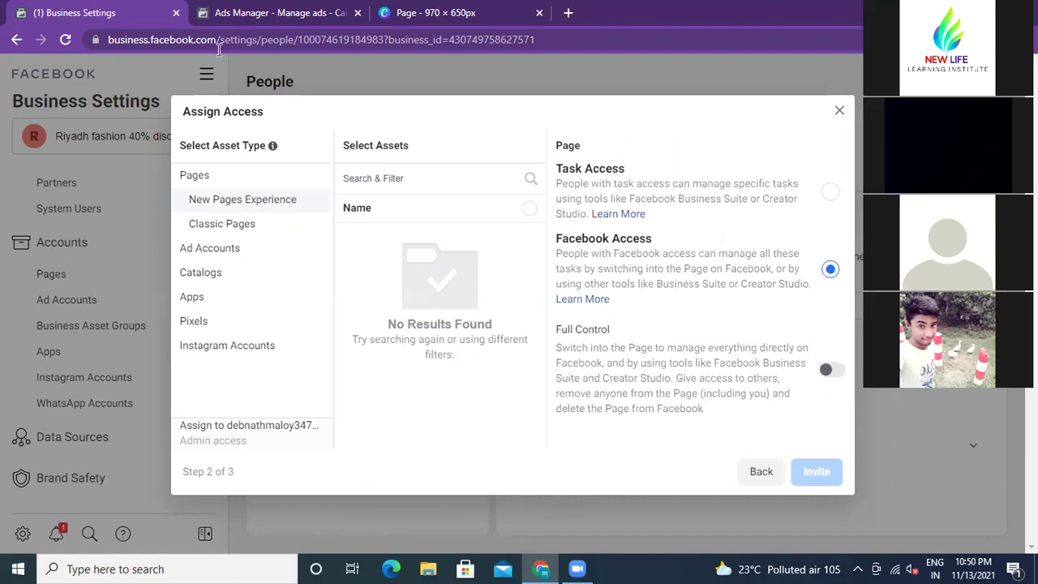
{"action": "left_click", "coordinate": [201, 251]}
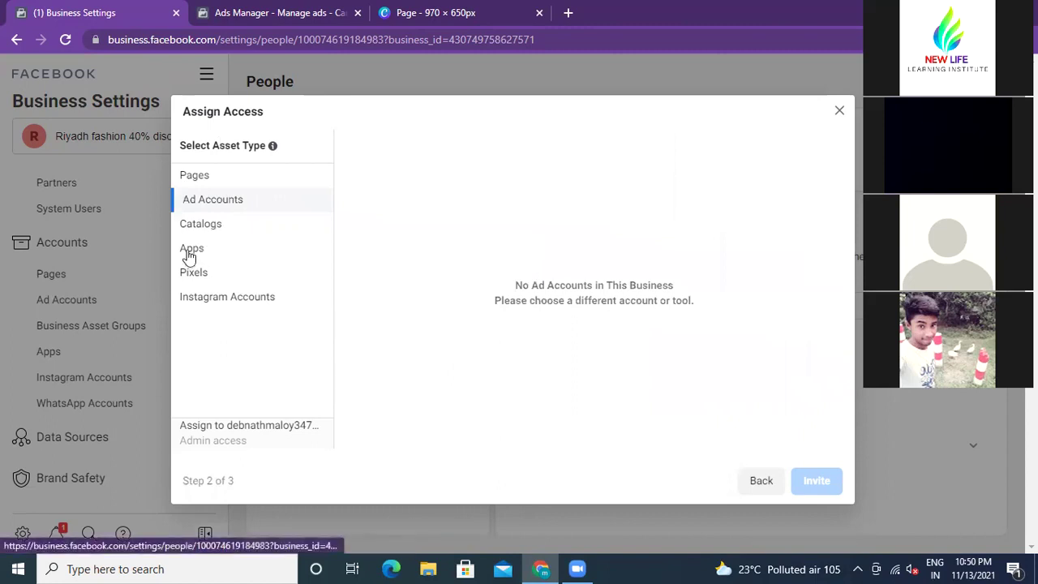
{"action": "left_click", "coordinate": [198, 179]}
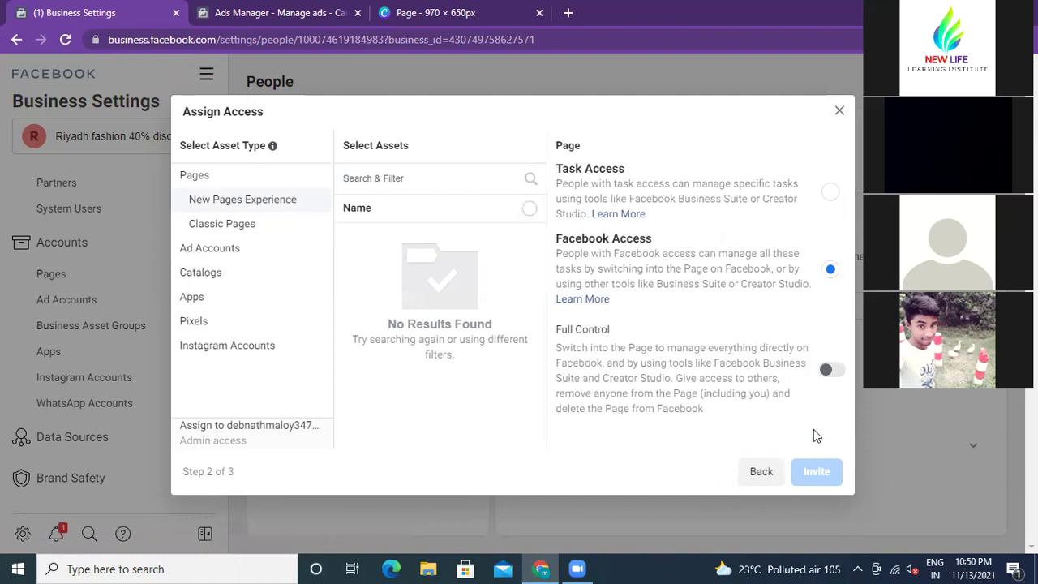
Step: Select Task Access and enable only the Content and Ads permissions
{"action": "left_click", "coordinate": [829, 193]}
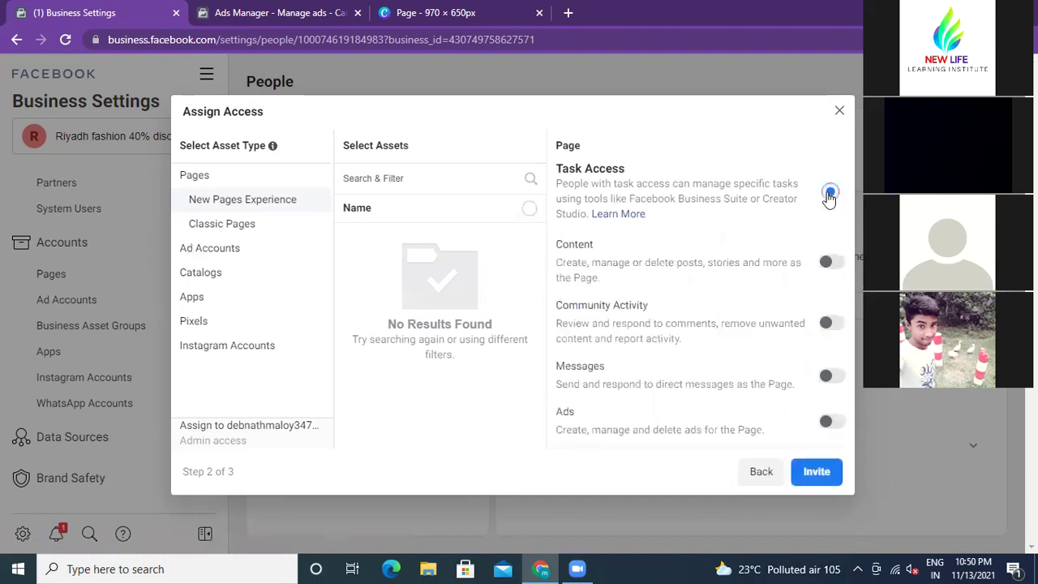
{"action": "left_click", "coordinate": [829, 263]}
{"action": "scroll", "coordinate": [796, 341], "scroll_direction": "down", "scroll_amount": 1}
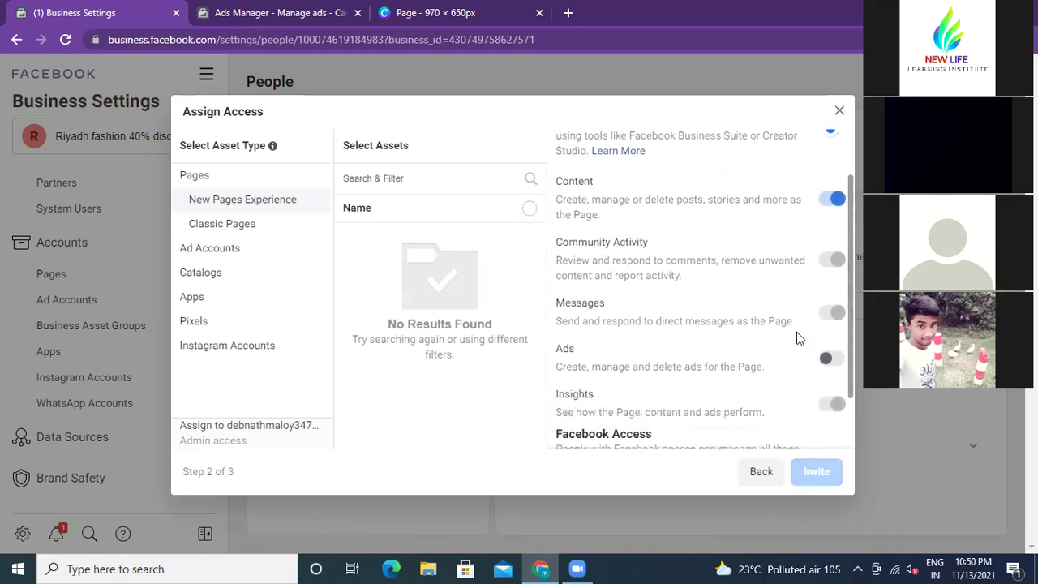
{"action": "left_click", "coordinate": [833, 346]}
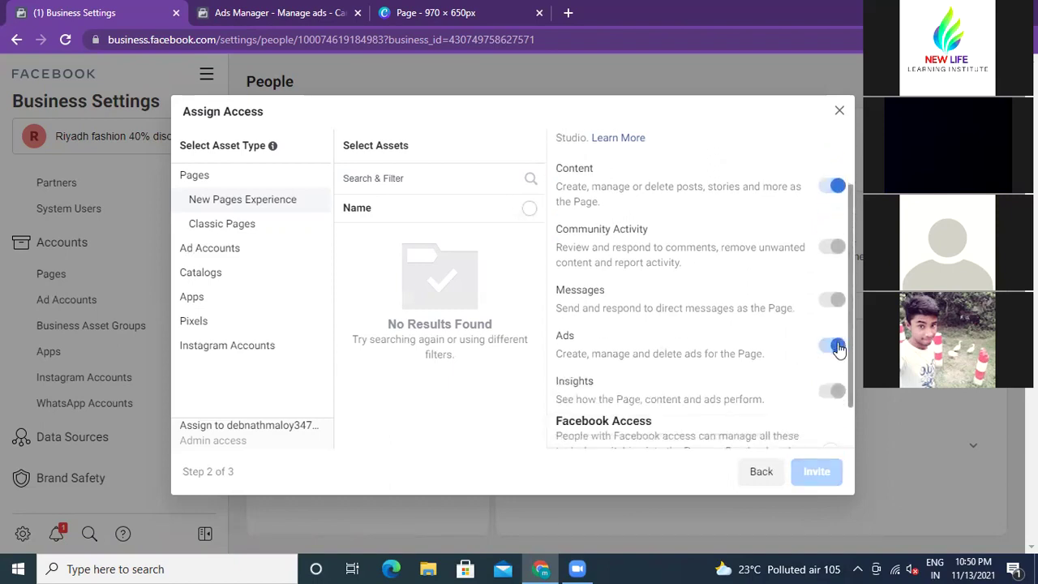
{"action": "scroll", "coordinate": [836, 414], "scroll_direction": "down", "scroll_amount": 1}
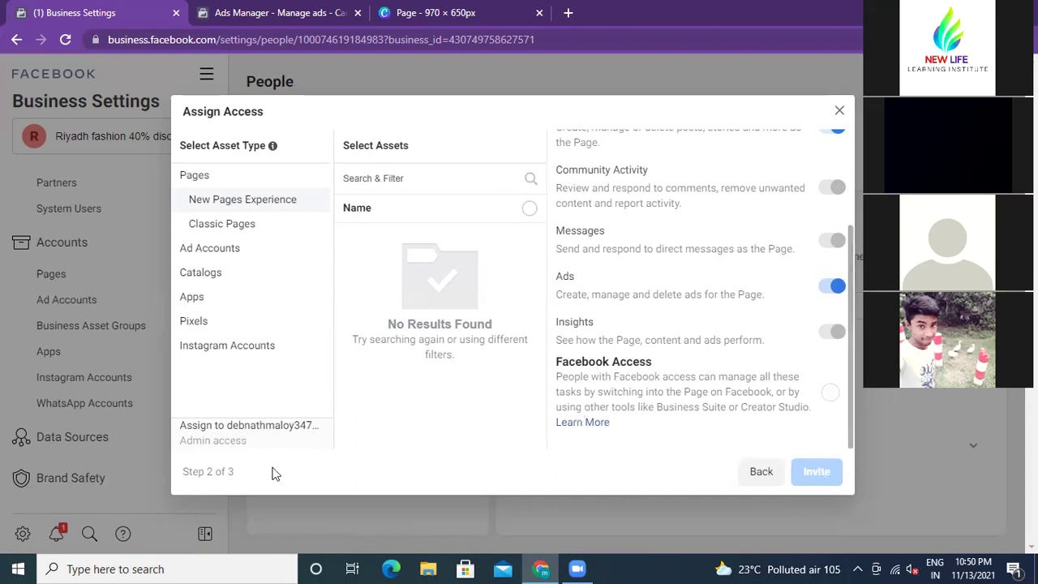
Step: Close Assign Access, reopen Invite People, toggle Admin access, then close it unsent
{"action": "left_click", "coordinate": [839, 110]}
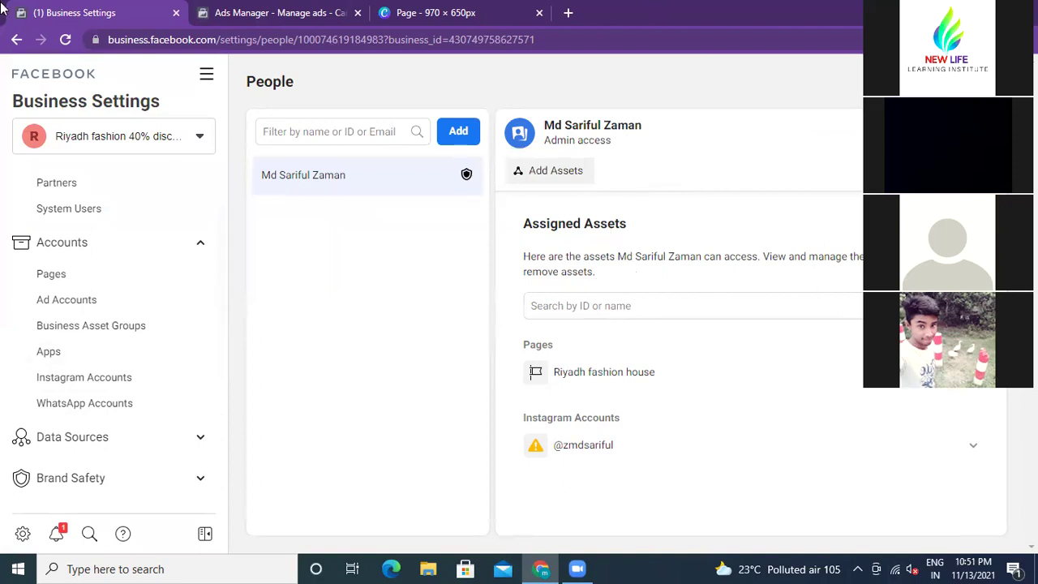
{"action": "scroll", "coordinate": [57, 239], "scroll_direction": "up", "scroll_amount": 1}
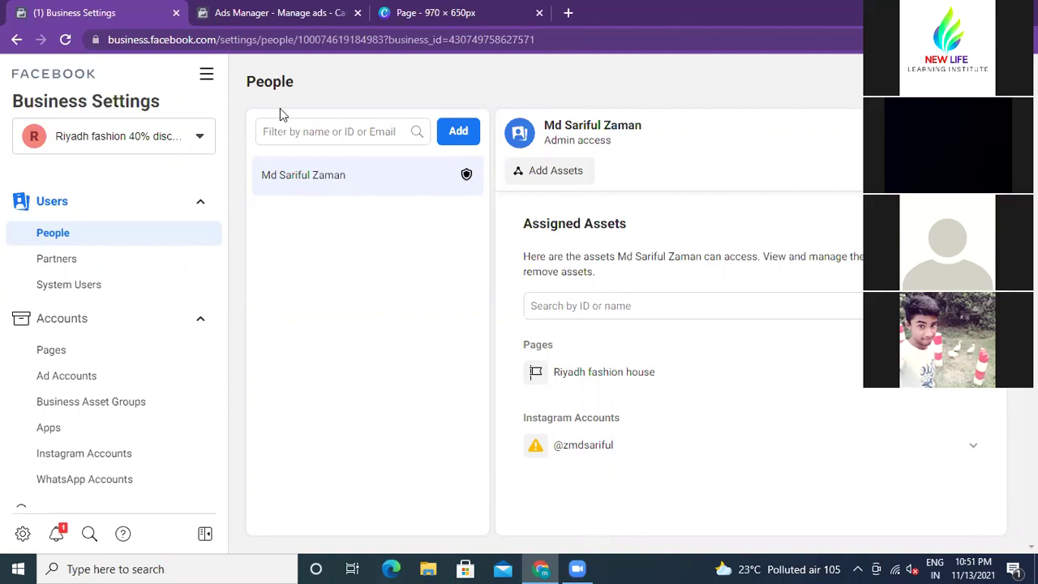
{"action": "left_click", "coordinate": [457, 132]}
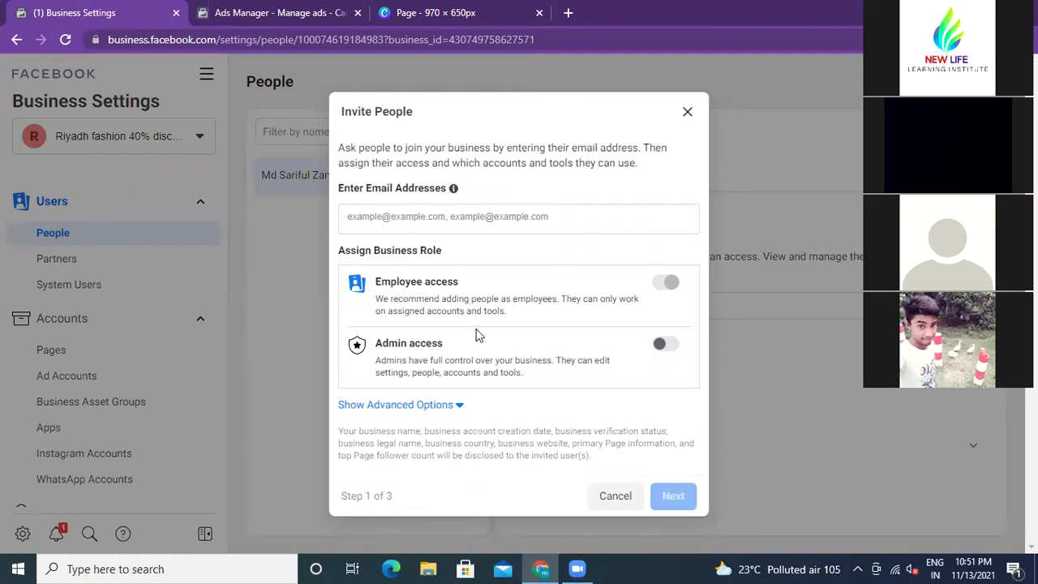
{"action": "left_click", "coordinate": [669, 344]}
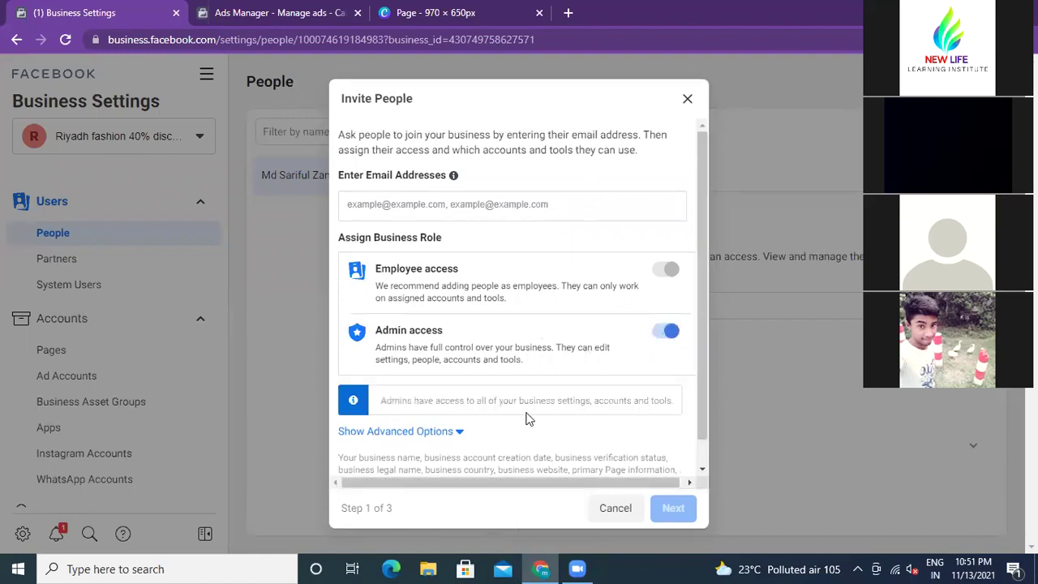
{"action": "left_click", "coordinate": [687, 99]}
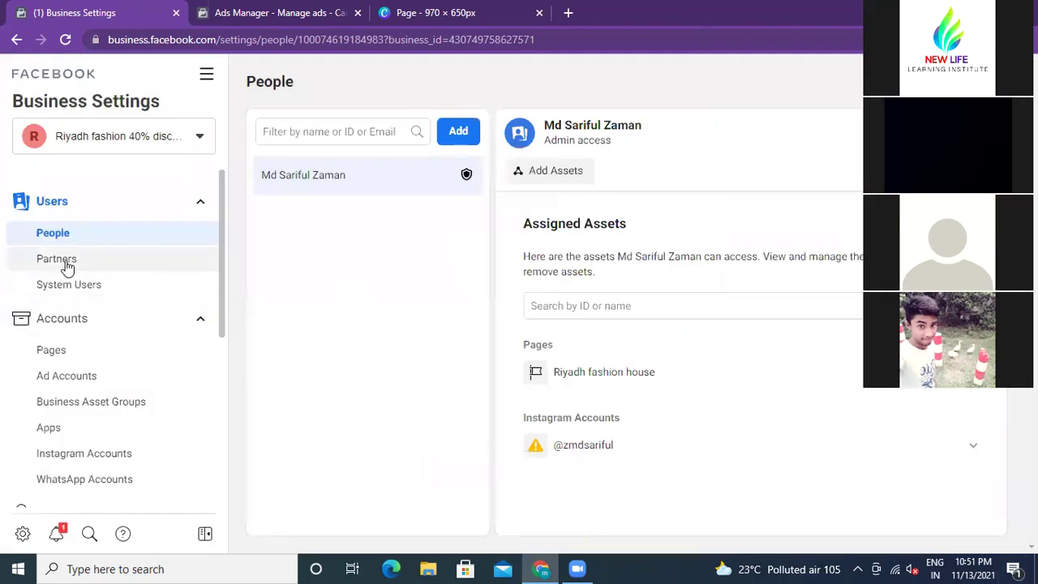
Step: On the business Partners page, start a new partner to share assets with
{"action": "left_click", "coordinate": [56, 259]}
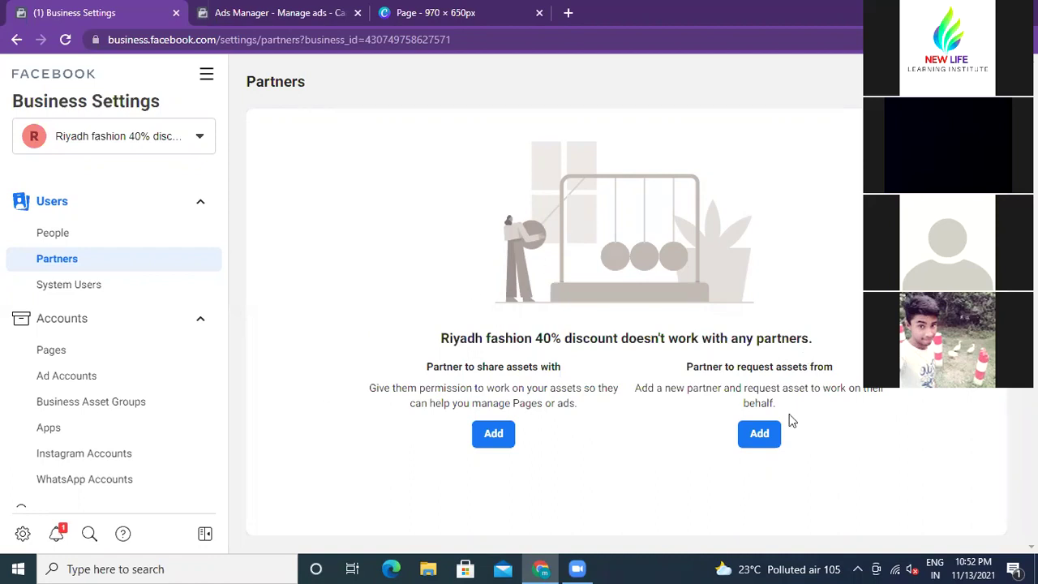
{"action": "left_click", "coordinate": [481, 433]}
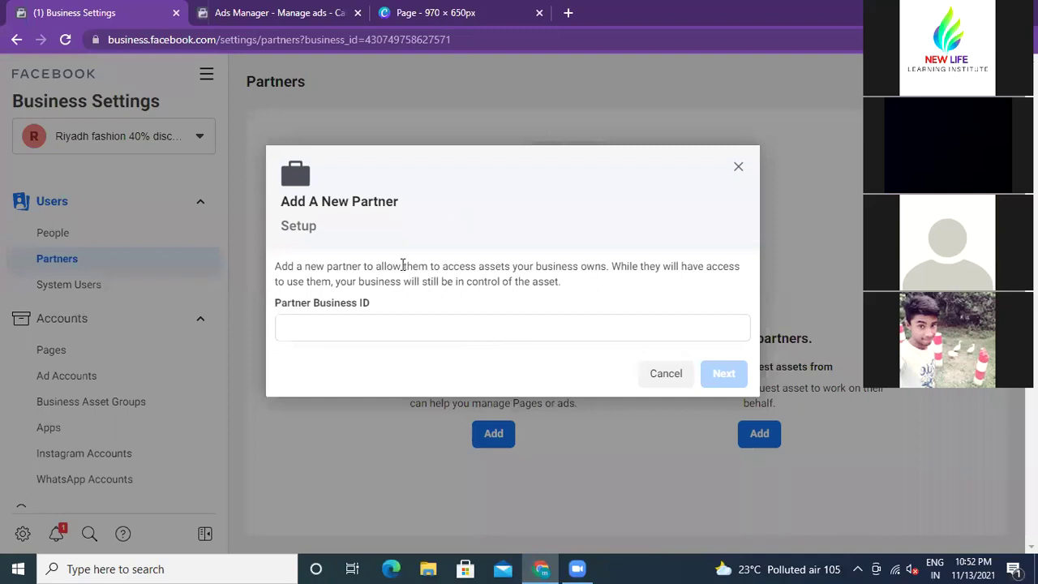
{"action": "left_click", "coordinate": [738, 169]}
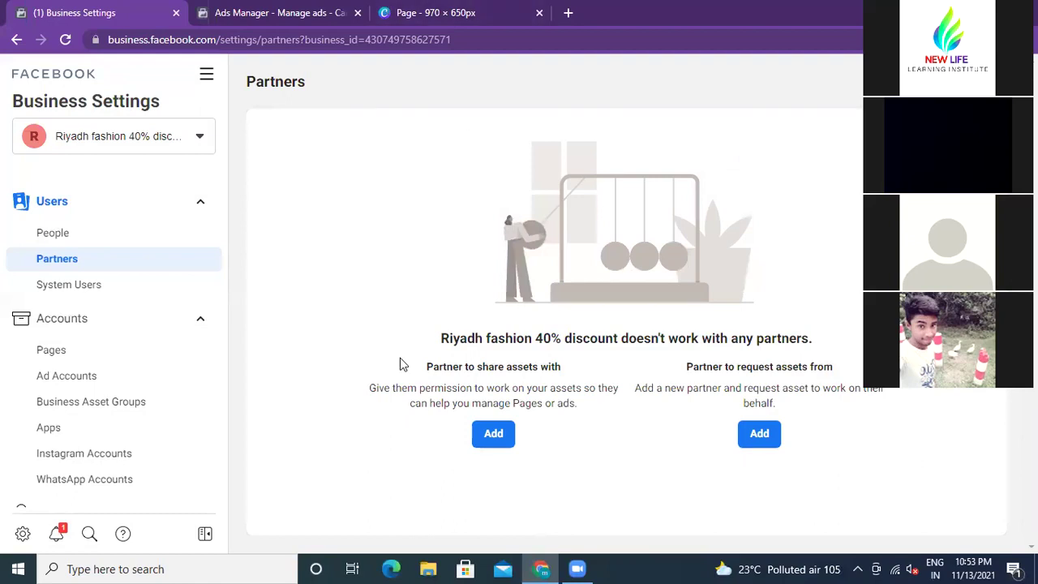
{"action": "left_click", "coordinate": [496, 438]}
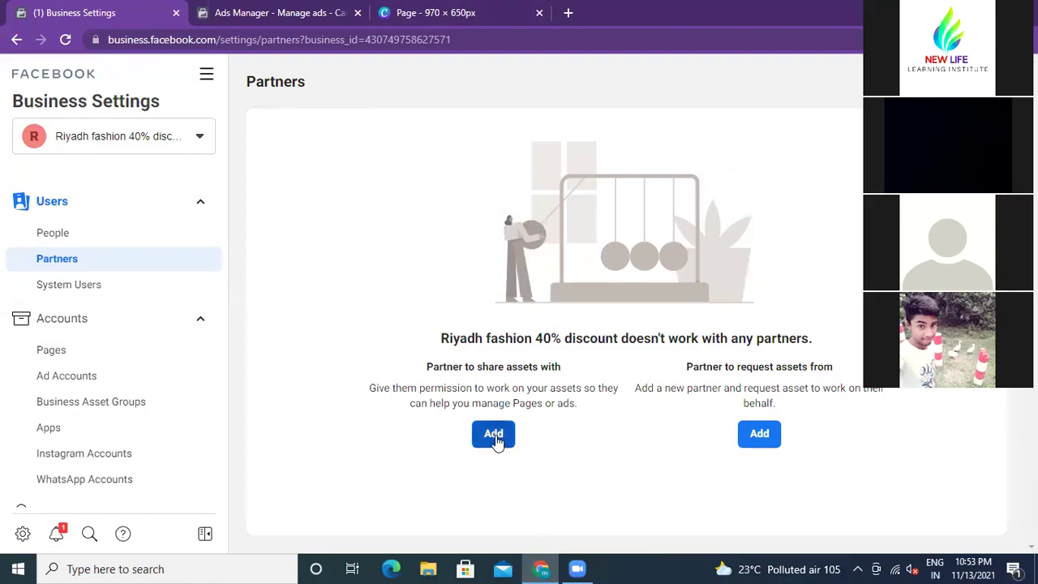
{"action": "left_click", "coordinate": [495, 435]}
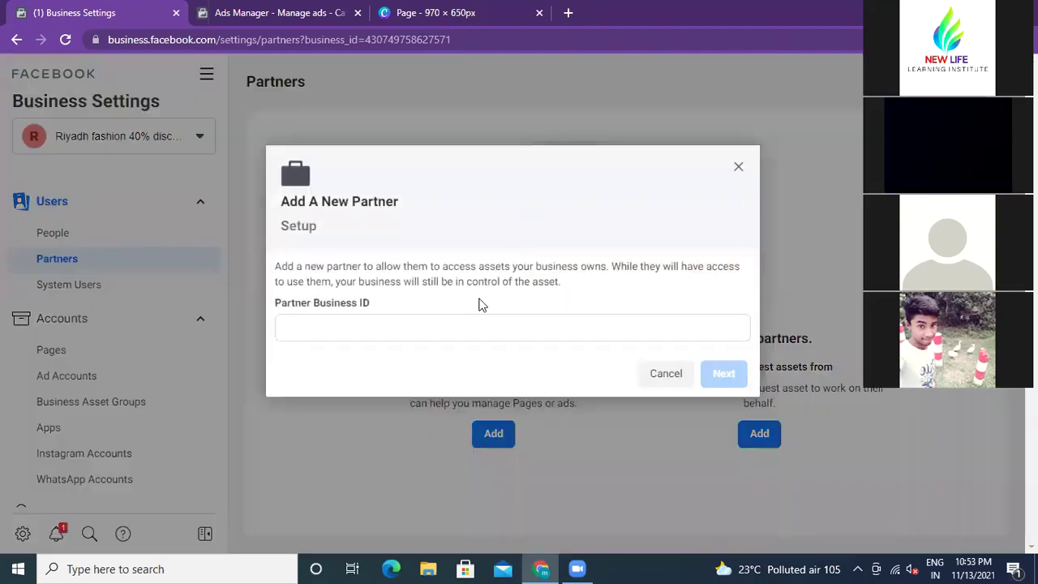
{"action": "left_click", "coordinate": [402, 323]}
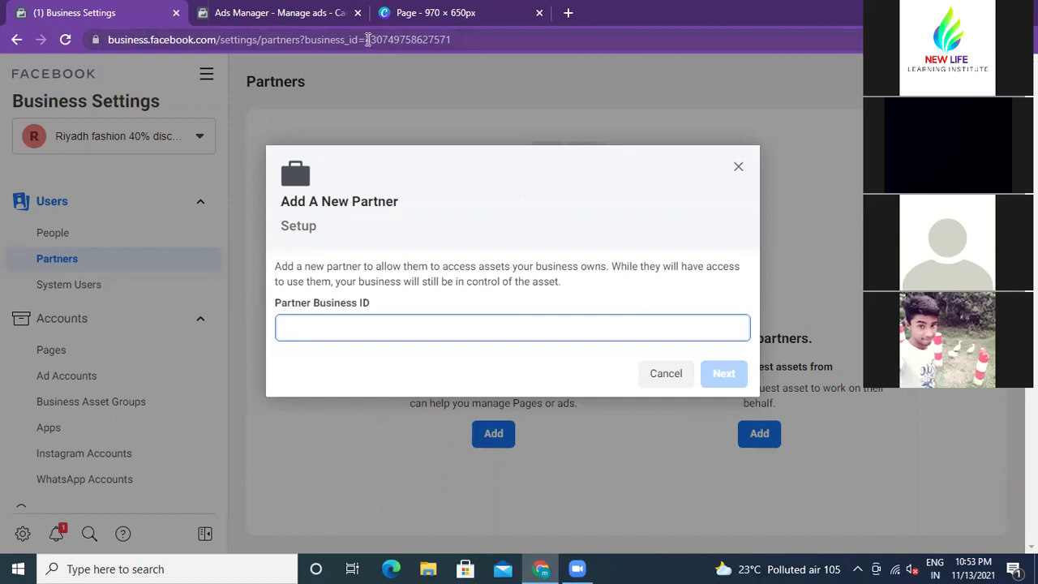
{"action": "left_click_drag", "start_coordinate": [367, 39], "coordinate": [469, 41]}
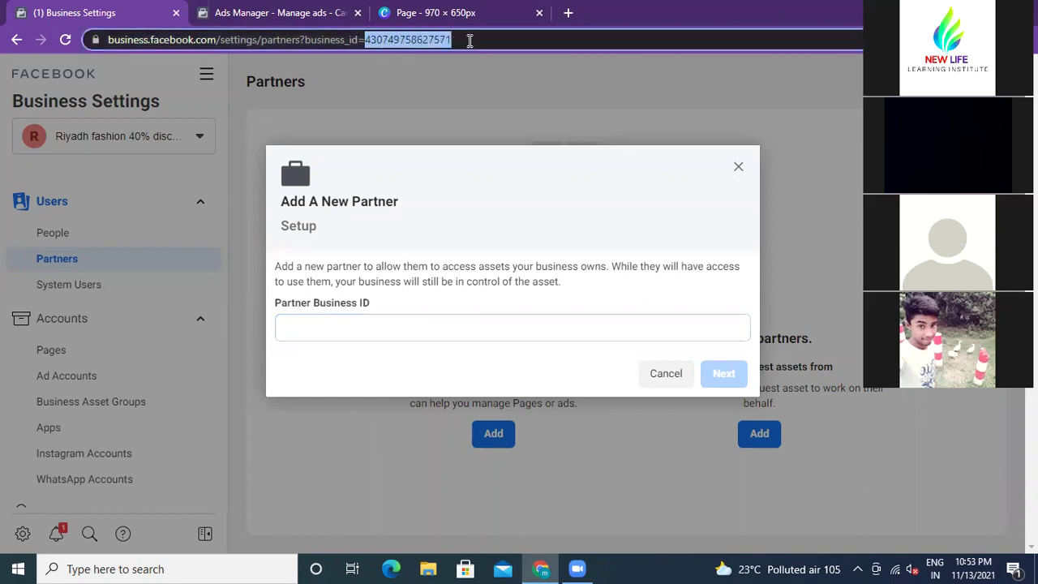
{"action": "right_click", "coordinate": [420, 38]}
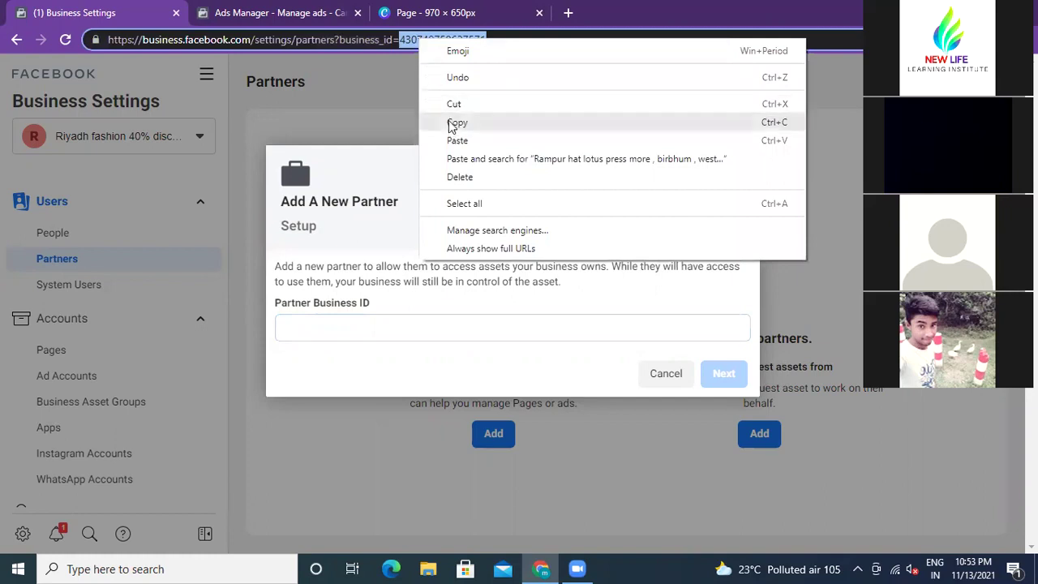
{"action": "left_click", "coordinate": [456, 122]}
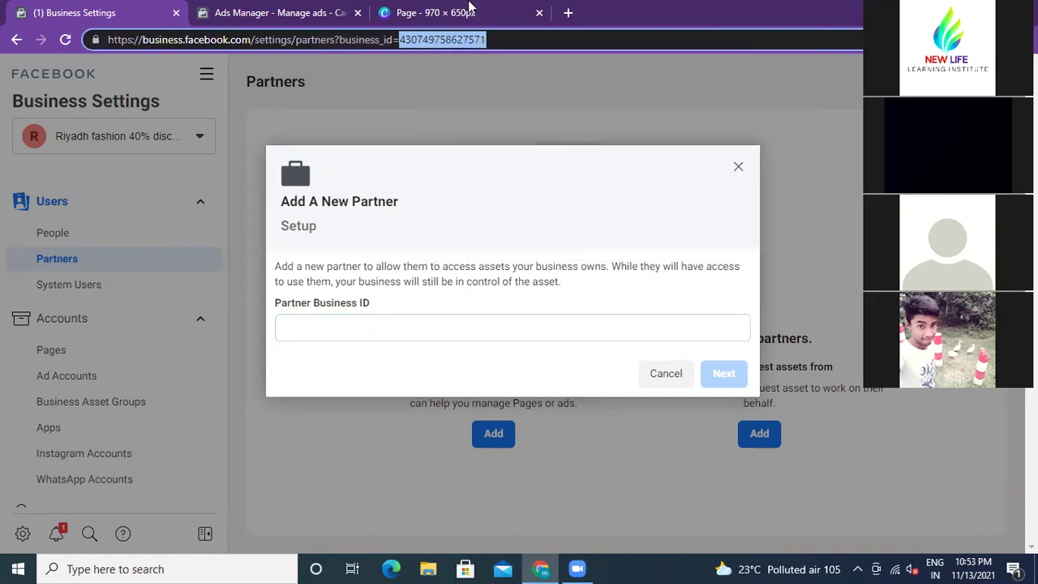
{"action": "right_click", "coordinate": [329, 323]}
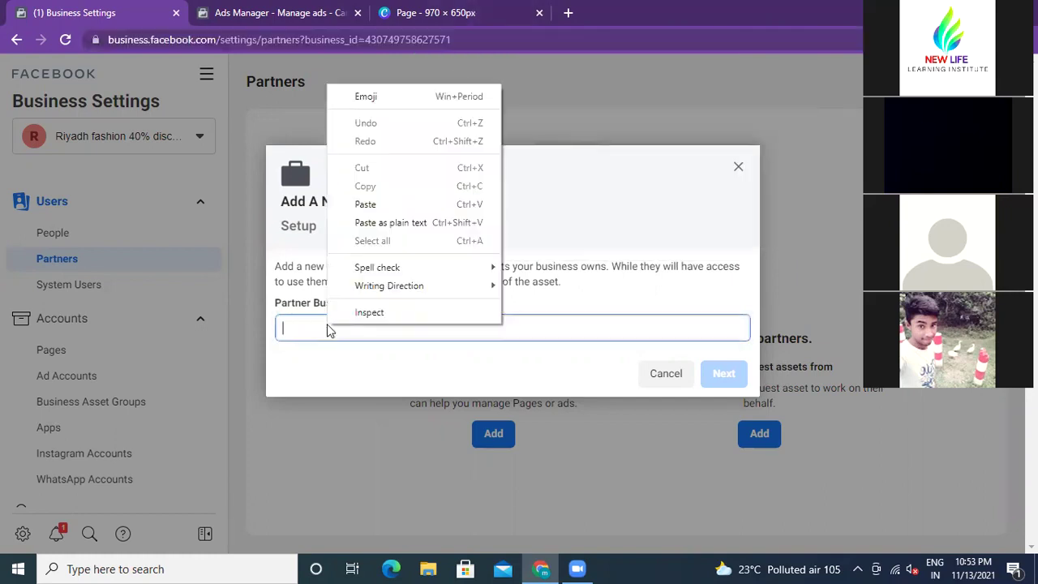
{"action": "left_click", "coordinate": [374, 205]}
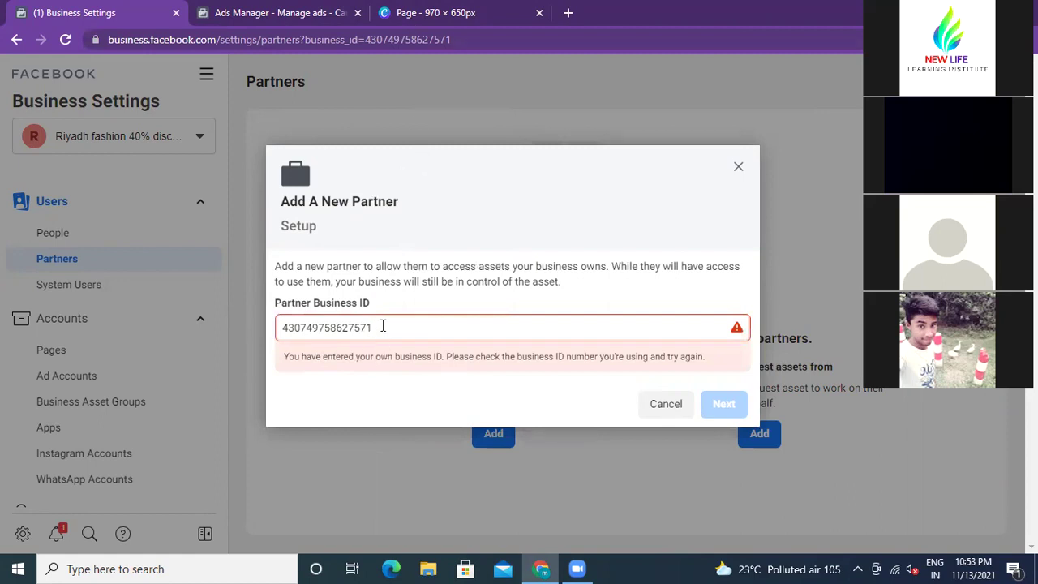
{"action": "key", "text": "BackSpace"}
{"action": "key", "text": "BackSpace"}
{"action": "key", "text": "BackSpace"}
{"action": "key", "text": "BackSpace"}
{"action": "key", "text": "BackSpace"}
{"action": "key", "text": "BackSpace"}
{"action": "key", "text": "BackSpace"}
{"action": "key", "text": "BackSpace"}
{"action": "key", "text": "BackSpace"}
{"action": "key", "text": "BackSpace"}
{"action": "key", "text": "BackSpace"}
{"action": "key", "text": "BackSpace"}
{"action": "key", "text": "BackSpace"}
{"action": "key", "text": "BackSpace"}
{"action": "key", "text": "BackSpace"}
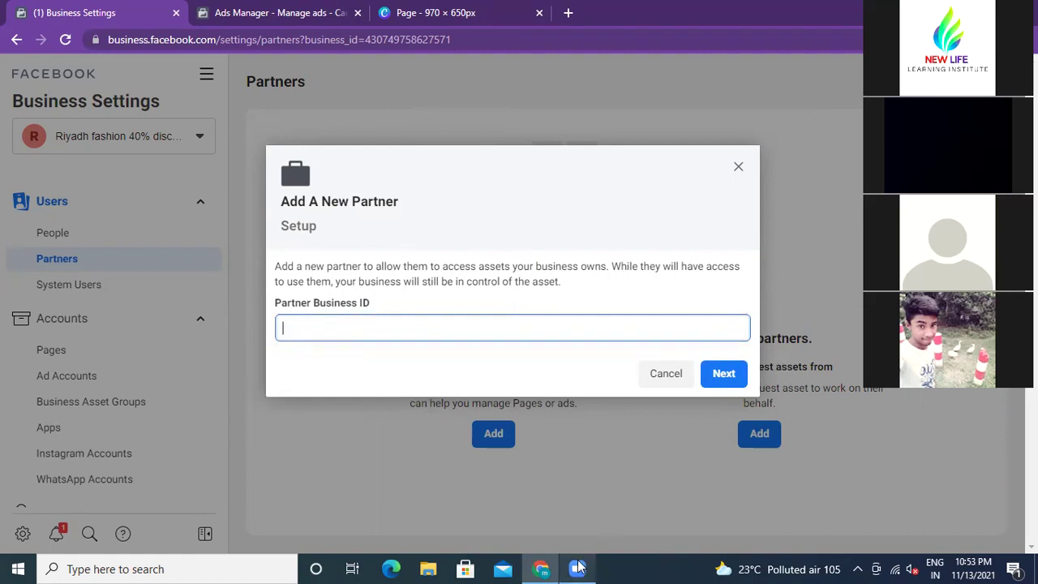
{"action": "mouse_move", "coordinate": [578, 567]}
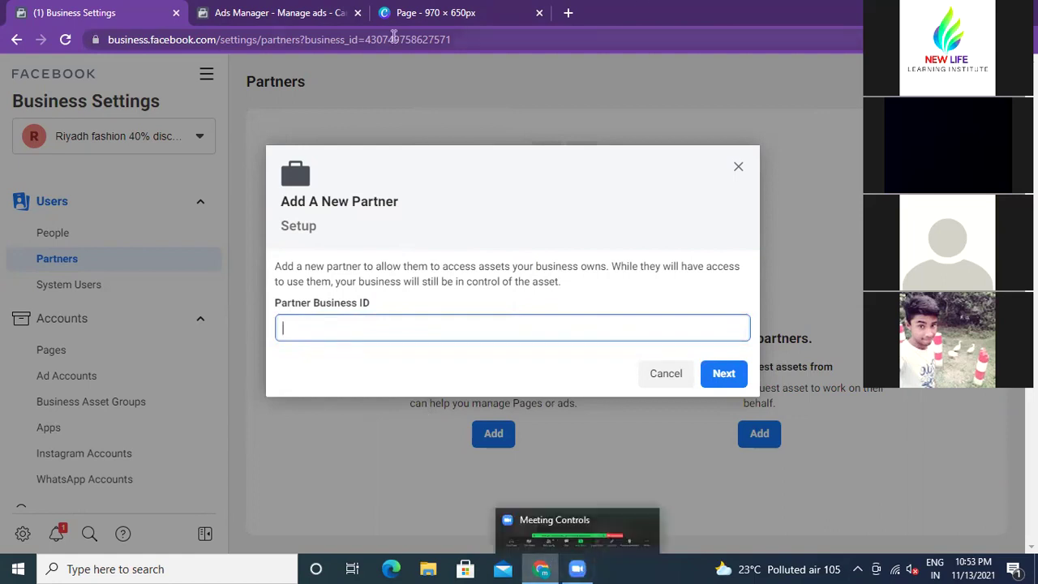
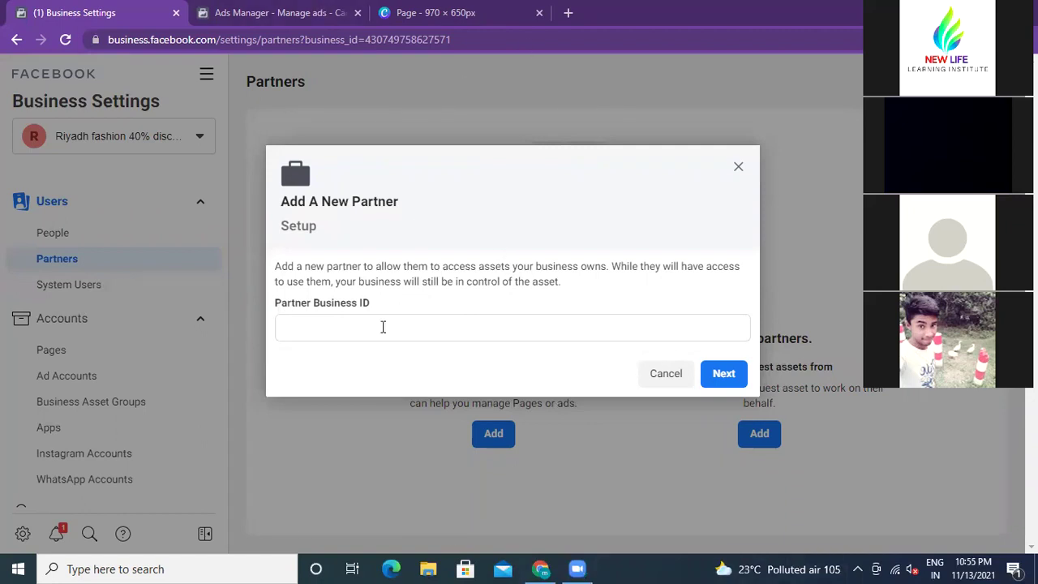
Step: Dismiss the Add A New Partner dialog without entering a partner business ID
{"action": "left_click", "coordinate": [342, 325]}
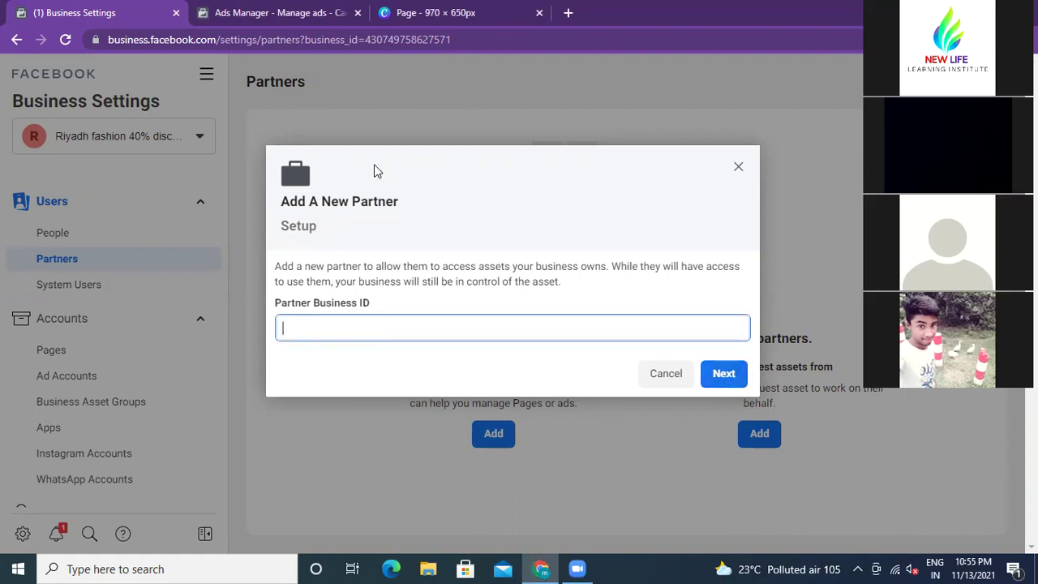
{"action": "left_click", "coordinate": [738, 166]}
{"action": "scroll", "coordinate": [95, 364], "scroll_direction": "down", "scroll_amount": 4}
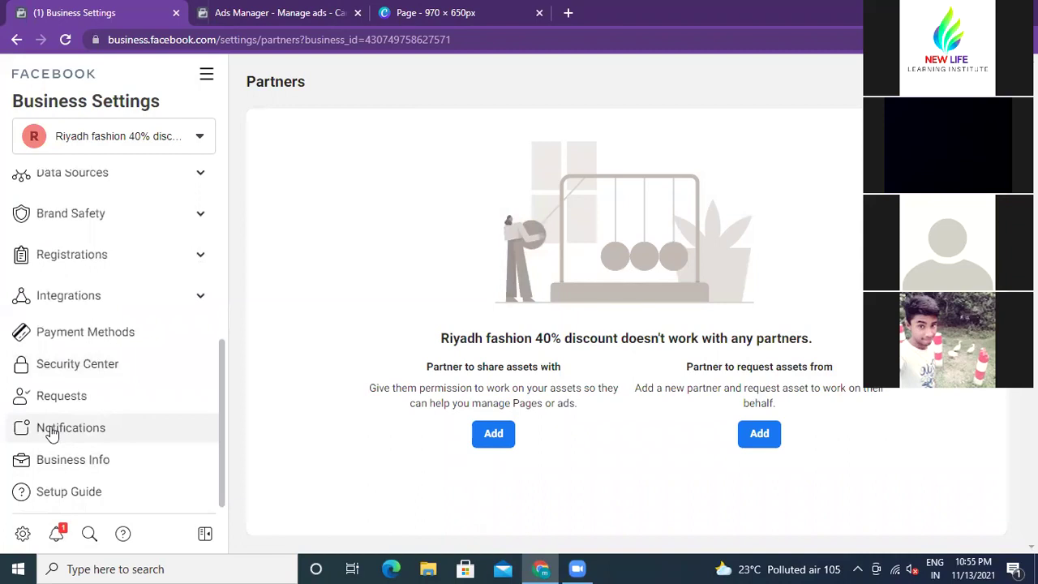
Step: Review the Notification Settings page's Business Manager and email options for each update type
{"action": "left_click", "coordinate": [91, 434]}
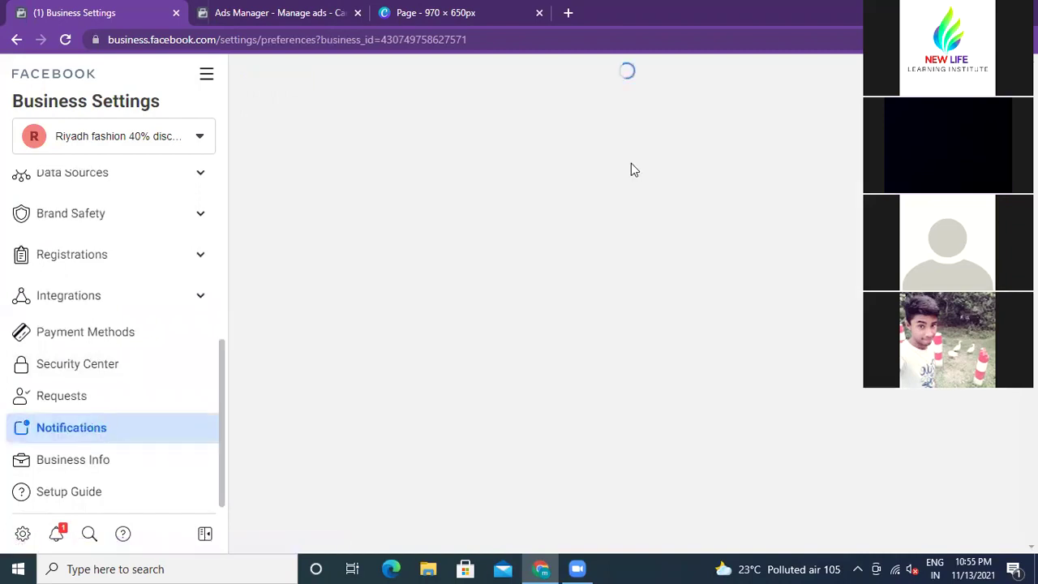
{"action": "scroll", "coordinate": [584, 272], "scroll_direction": "down", "scroll_amount": 2}
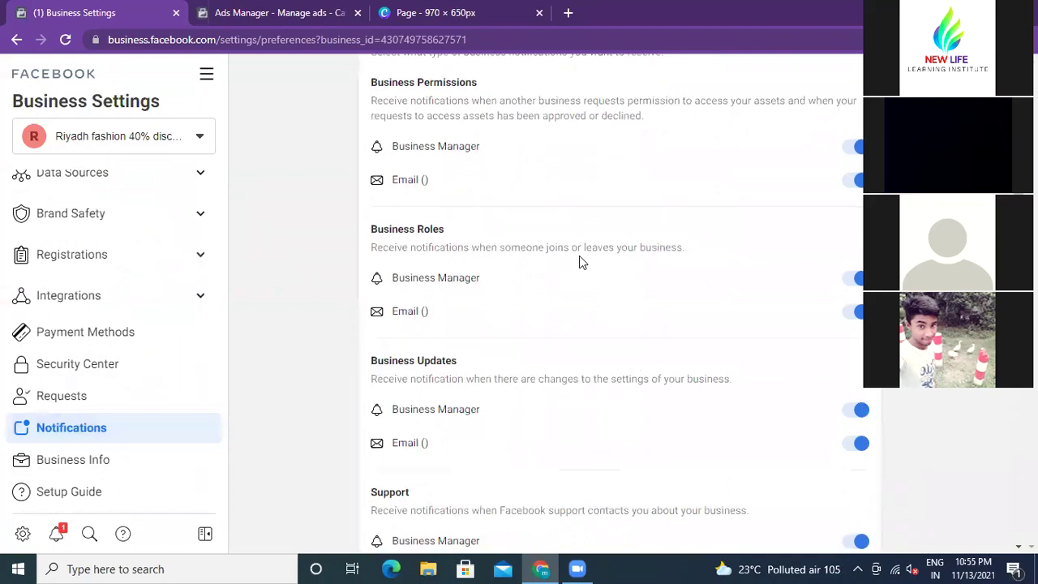
{"action": "scroll", "coordinate": [579, 258], "scroll_direction": "down", "scroll_amount": 3}
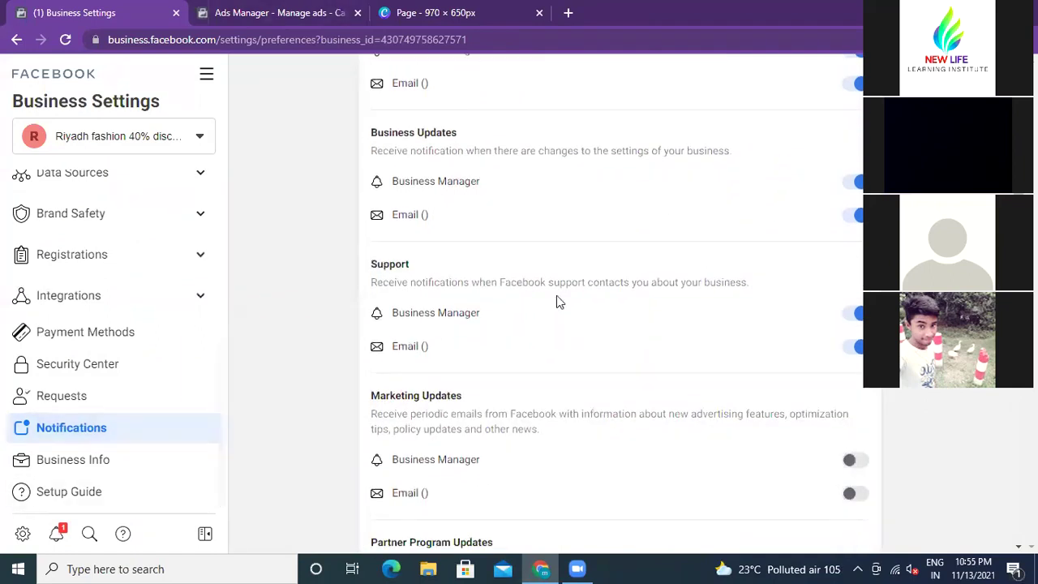
{"action": "scroll", "coordinate": [557, 299], "scroll_direction": "up", "scroll_amount": 4}
{"action": "scroll", "coordinate": [557, 302], "scroll_direction": "up", "scroll_amount": 1}
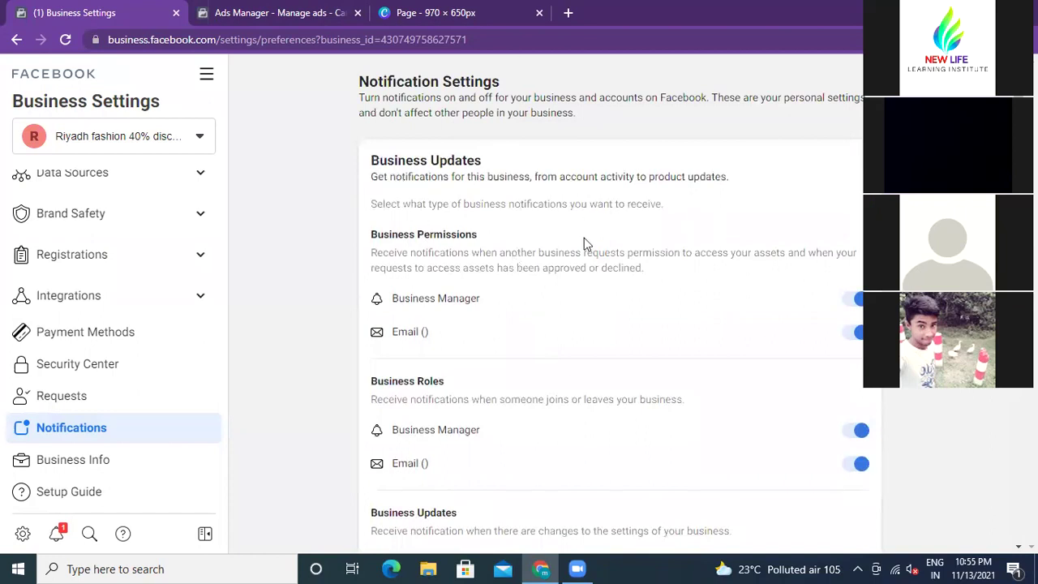
{"action": "scroll", "coordinate": [584, 239], "scroll_direction": "down", "scroll_amount": 3}
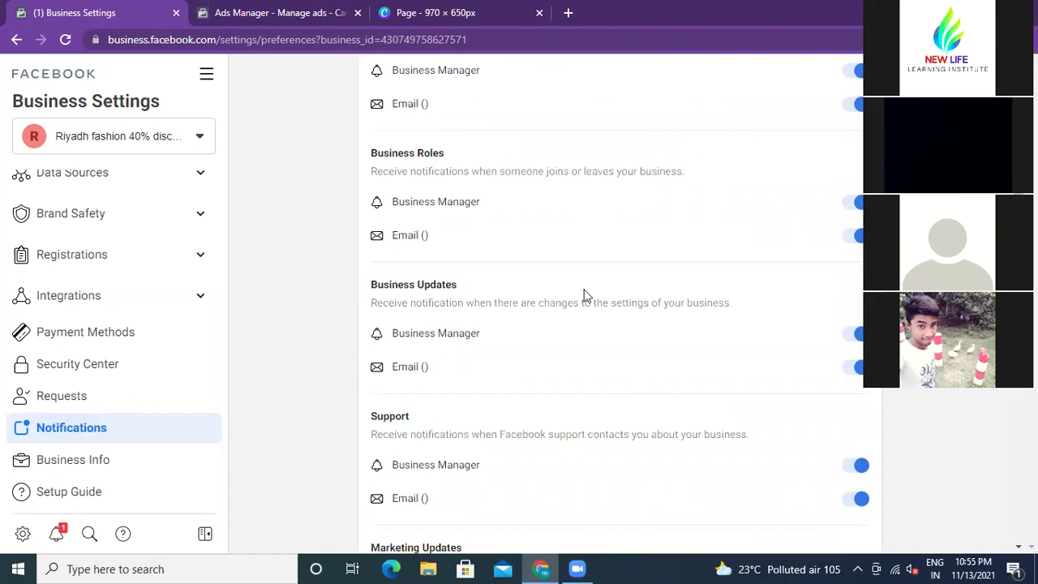
{"action": "scroll", "coordinate": [585, 296], "scroll_direction": "down", "scroll_amount": 2}
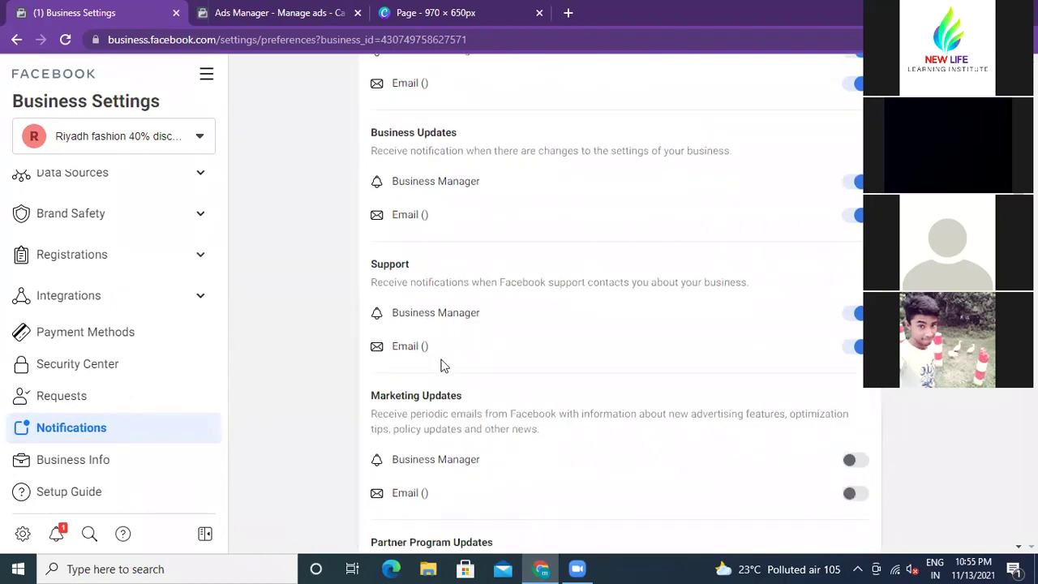
{"action": "scroll", "coordinate": [444, 354], "scroll_direction": "down", "scroll_amount": 3}
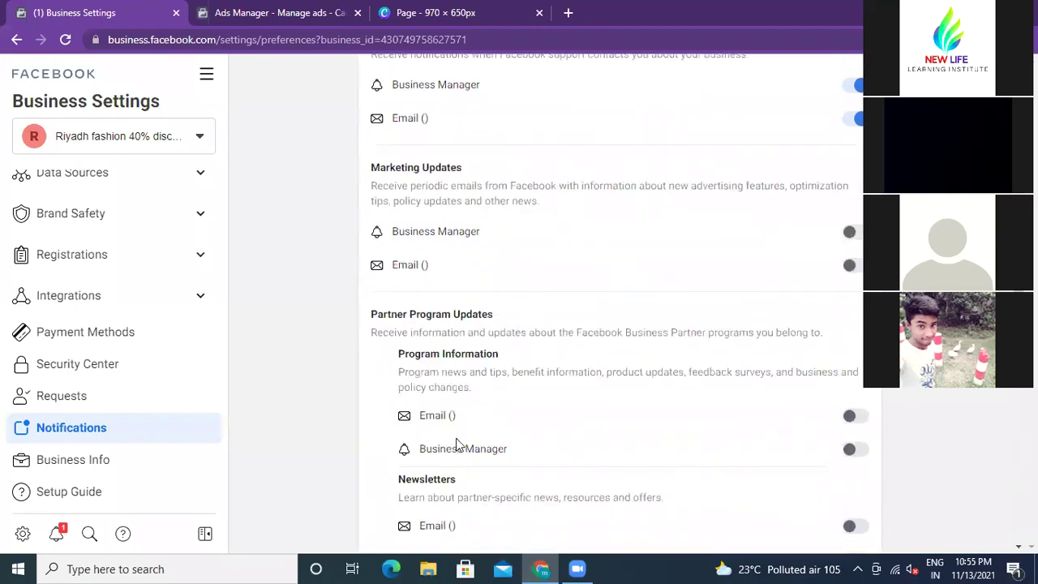
{"action": "scroll", "coordinate": [479, 417], "scroll_direction": "down", "scroll_amount": 1}
{"action": "scroll", "coordinate": [494, 399], "scroll_direction": "down", "scroll_amount": 1}
{"action": "scroll", "coordinate": [494, 399], "scroll_direction": "up", "scroll_amount": 10}
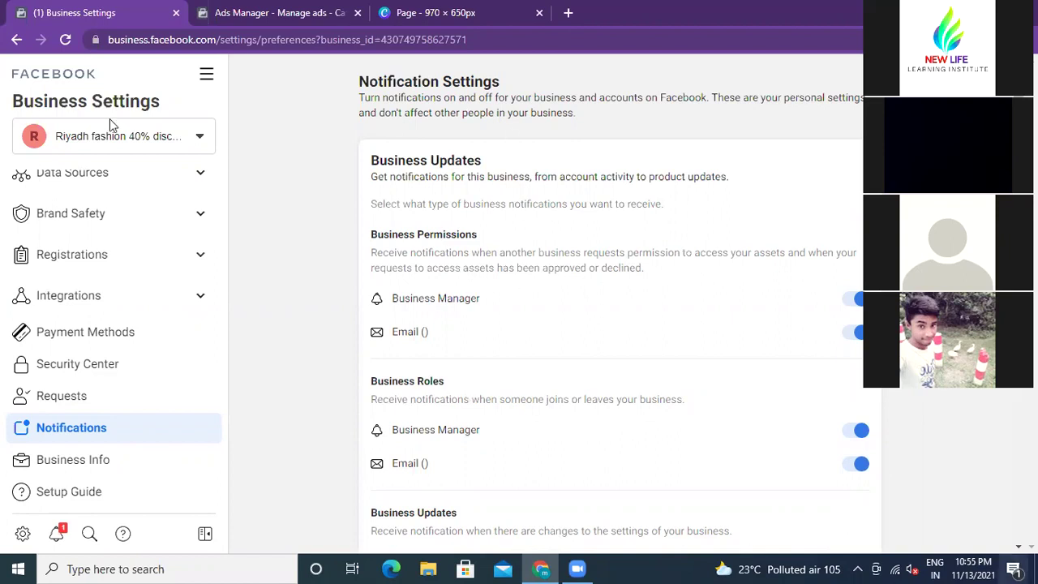
{"action": "scroll", "coordinate": [111, 302], "scroll_direction": "up", "scroll_amount": 3}
{"action": "scroll", "coordinate": [111, 302], "scroll_direction": "up", "scroll_amount": 2}
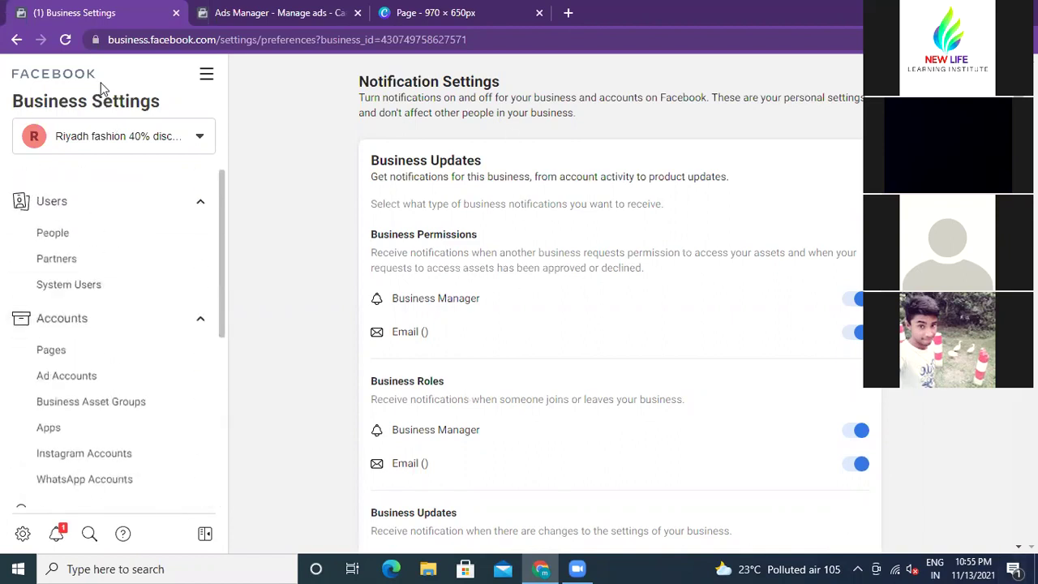
Step: From Partners, begin a 'Partner to request assets from' request and reach its contact form
{"action": "left_click", "coordinate": [56, 263]}
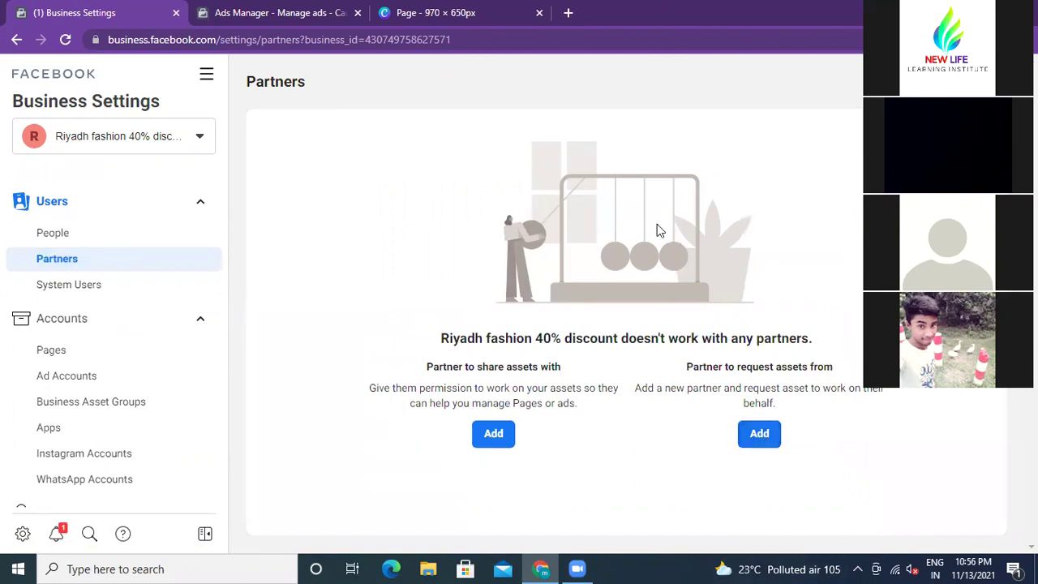
{"action": "left_click", "coordinate": [759, 433]}
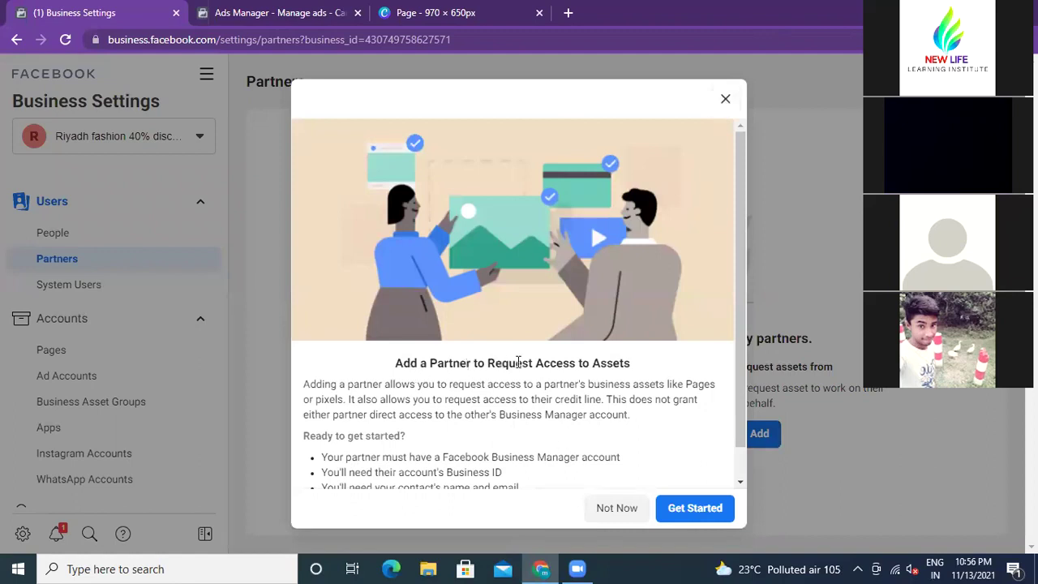
{"action": "left_click", "coordinate": [687, 511]}
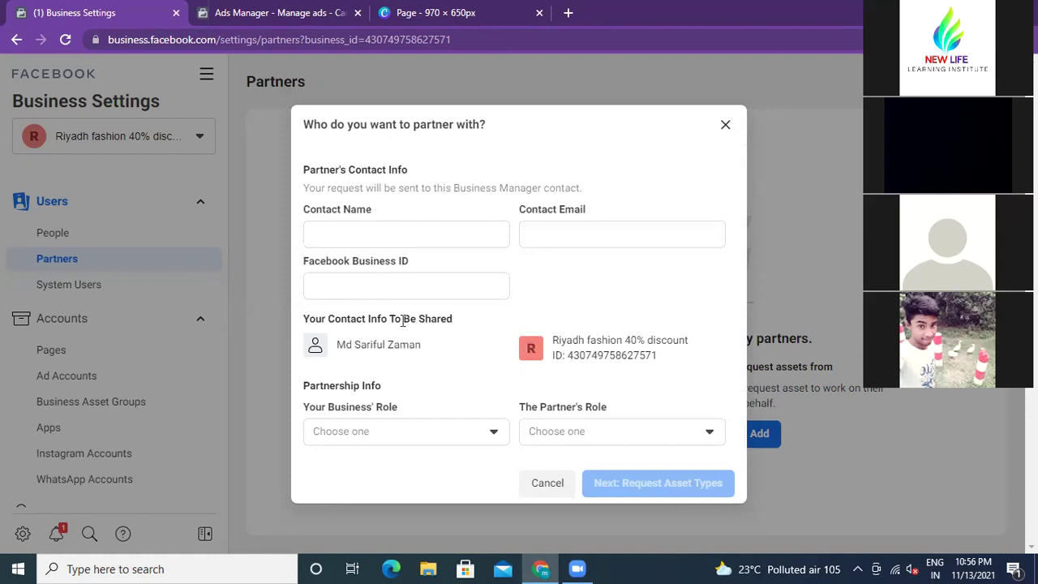
Step: Visit the Contact Name, Contact Email and Facebook Business ID fields, then view Your Business' Role options
{"action": "left_click", "coordinate": [321, 230]}
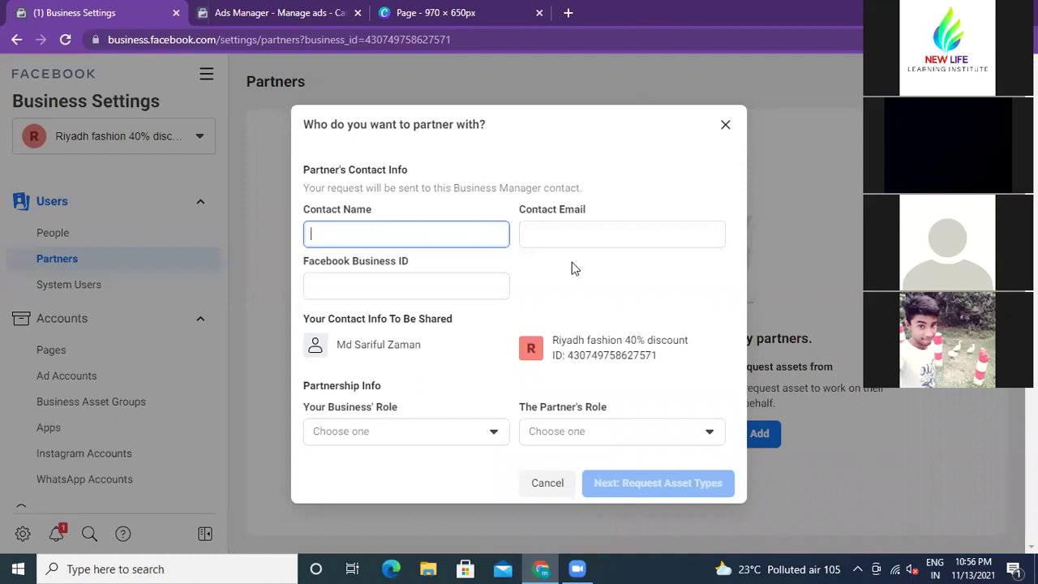
{"action": "left_click", "coordinate": [550, 229]}
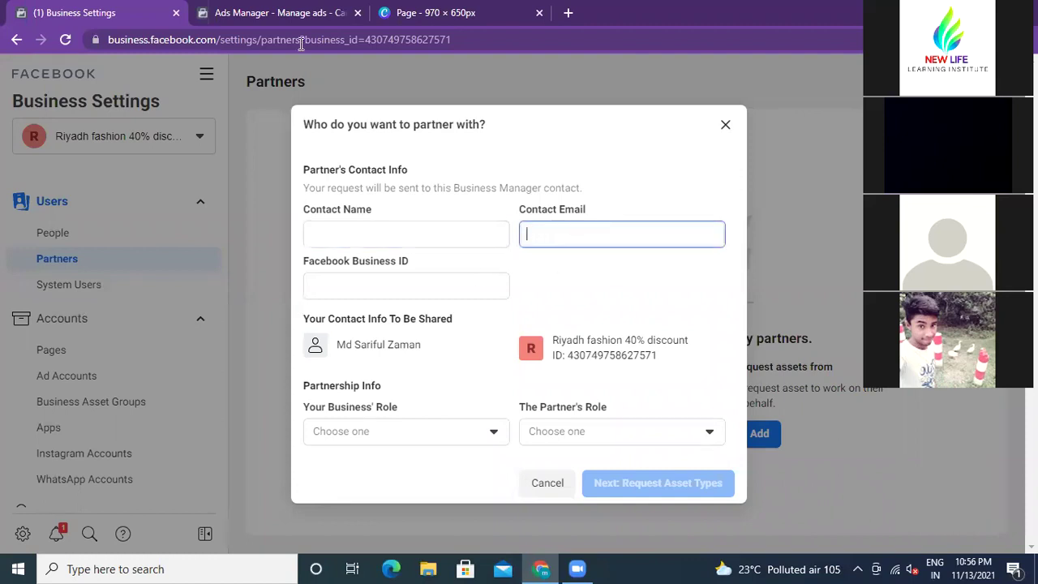
{"action": "left_click", "coordinate": [353, 281]}
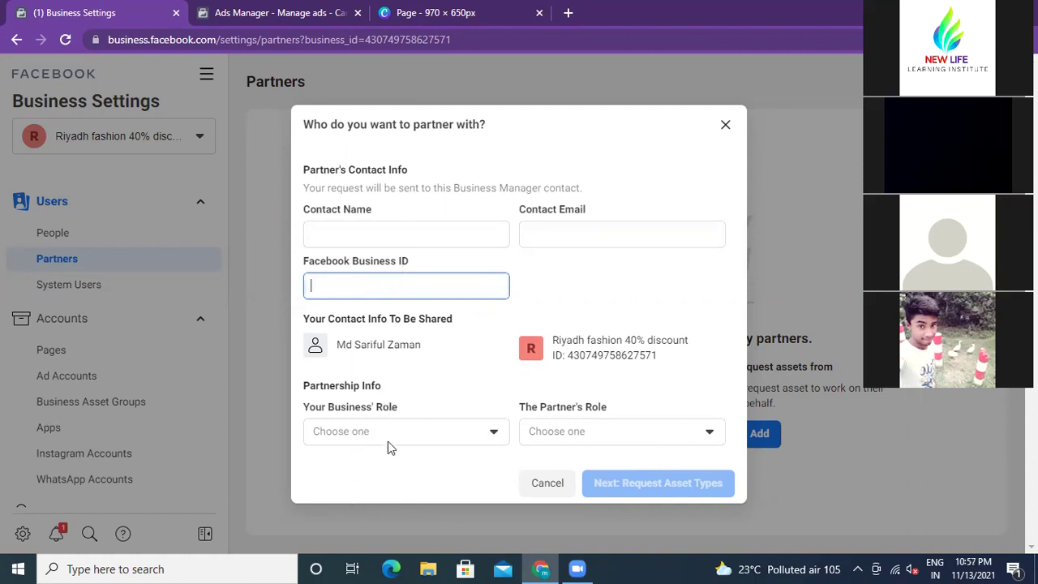
{"action": "left_click", "coordinate": [493, 433]}
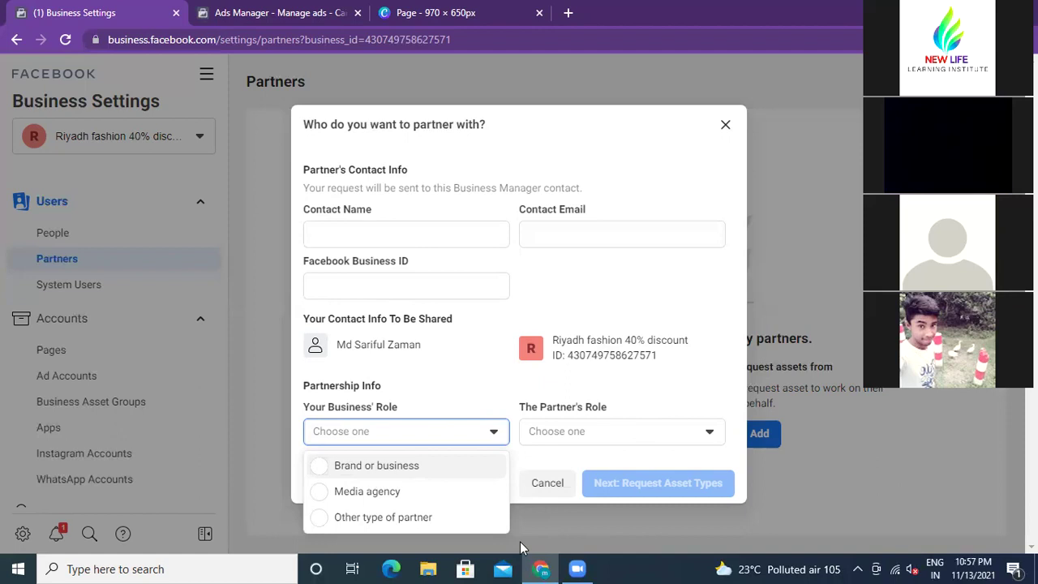
Step: Paste the business's own ID into the Facebook Business ID field
{"action": "left_click", "coordinate": [371, 285]}
{"action": "left_click", "coordinate": [371, 286]}
{"action": "right_click", "coordinate": [372, 287]}
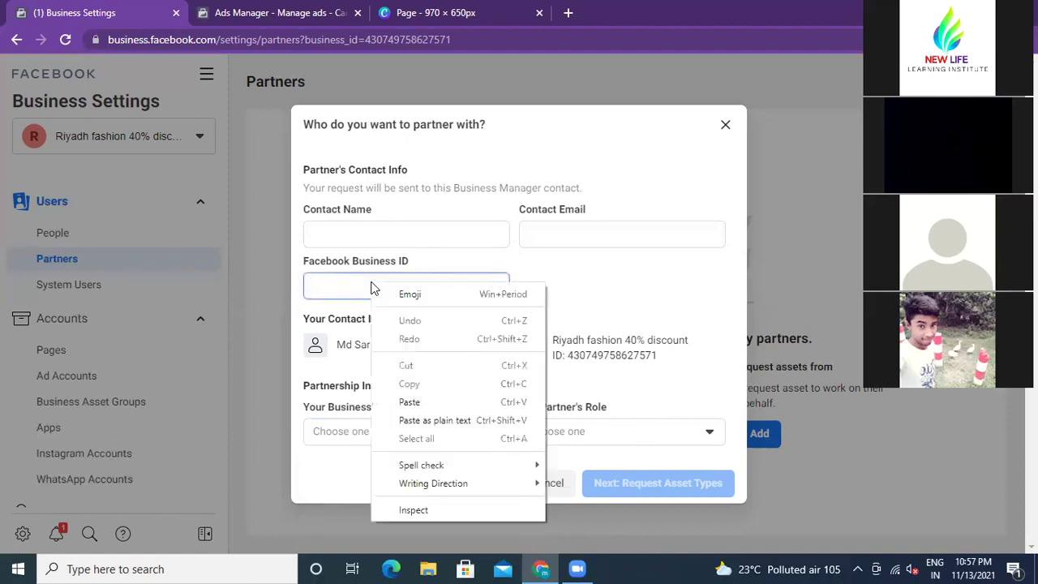
{"action": "left_click", "coordinate": [412, 402]}
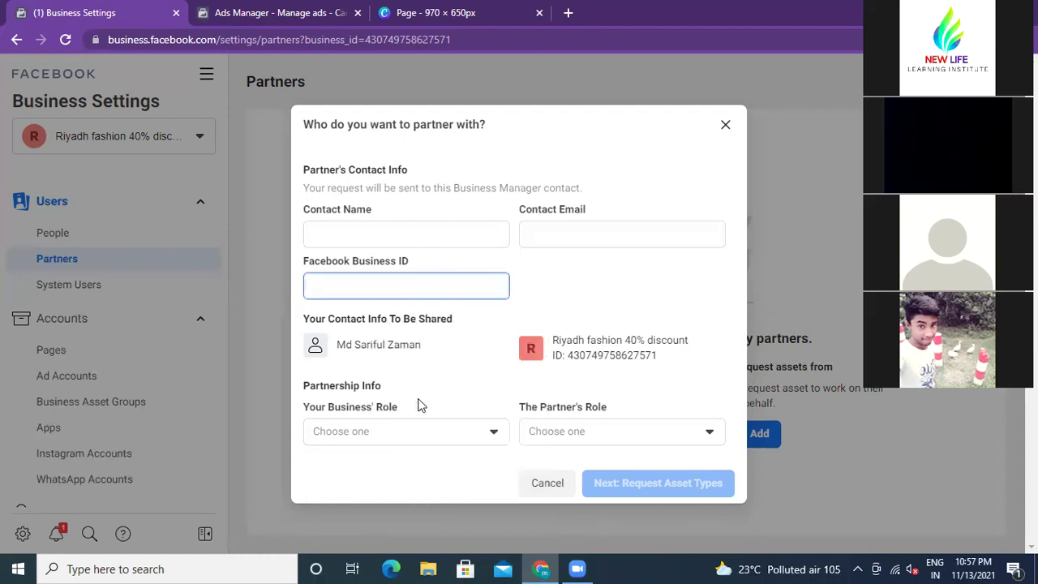
Step: Paste the ID into Contact Name, then erase it so the contact fields stay empty
{"action": "left_click", "coordinate": [348, 244]}
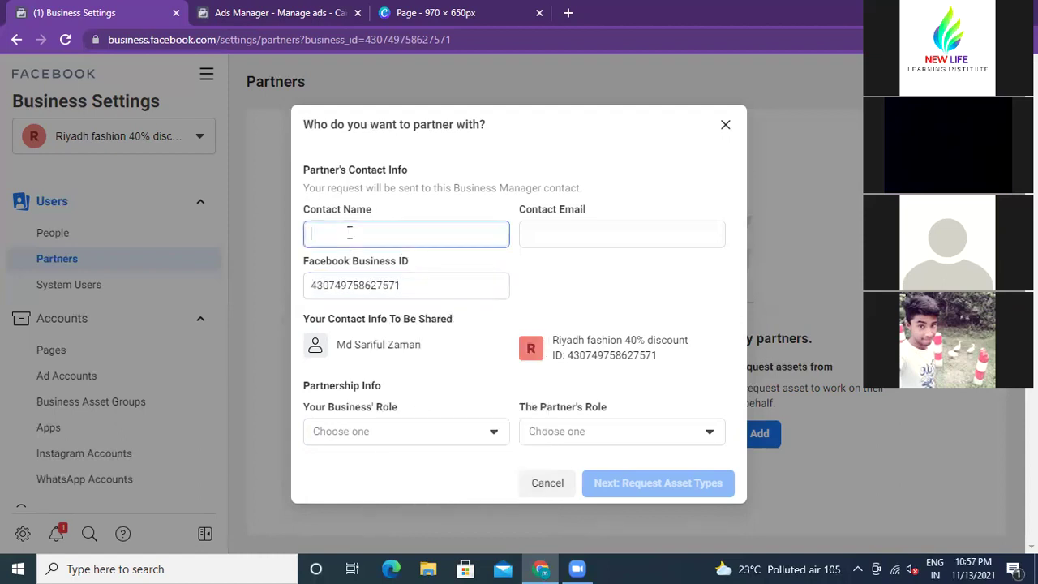
{"action": "left_click", "coordinate": [530, 234]}
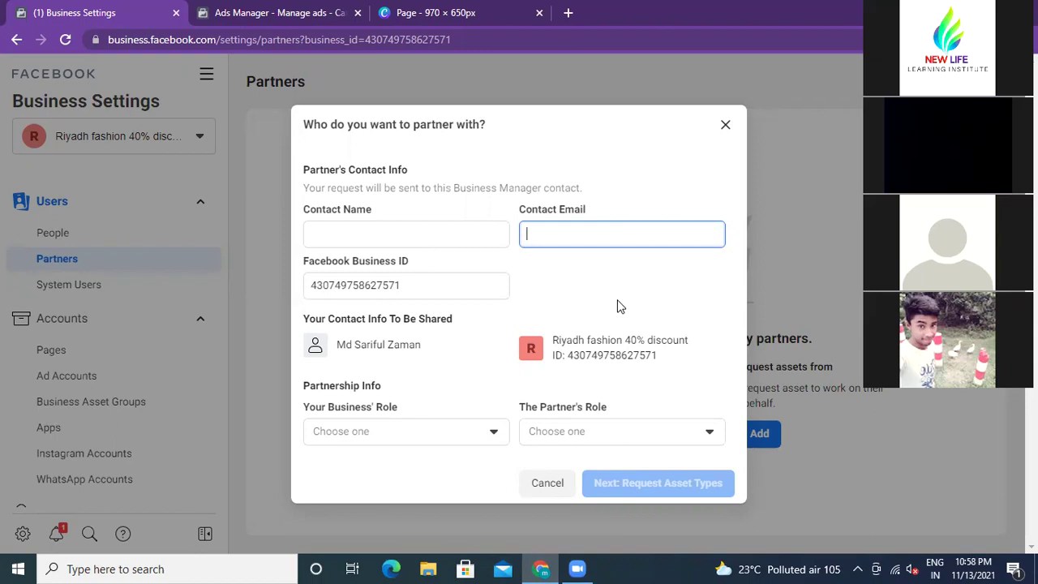
{"action": "left_click", "coordinate": [340, 233]}
{"action": "right_click", "coordinate": [340, 235]}
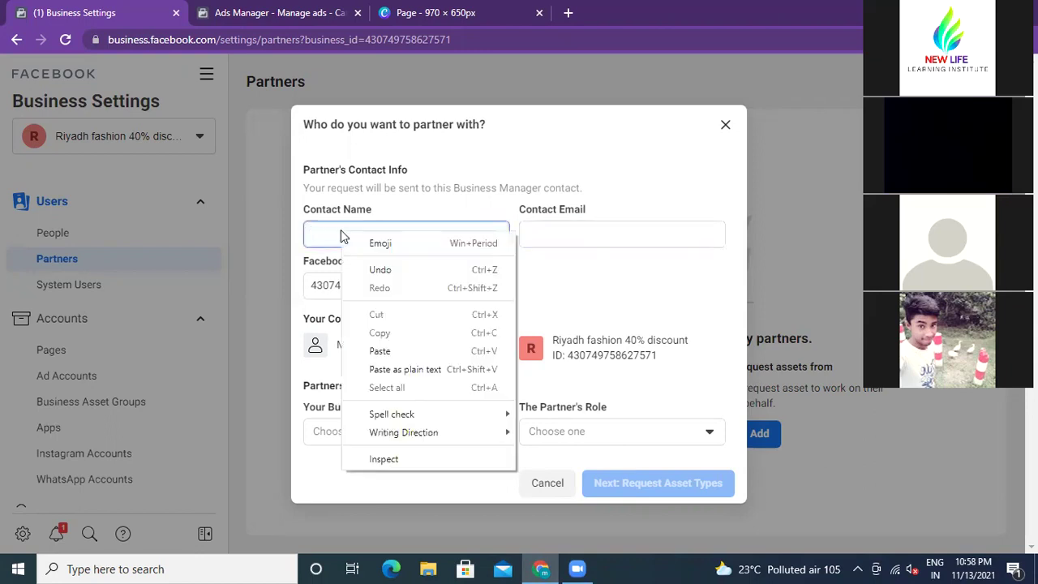
{"action": "left_click", "coordinate": [387, 351]}
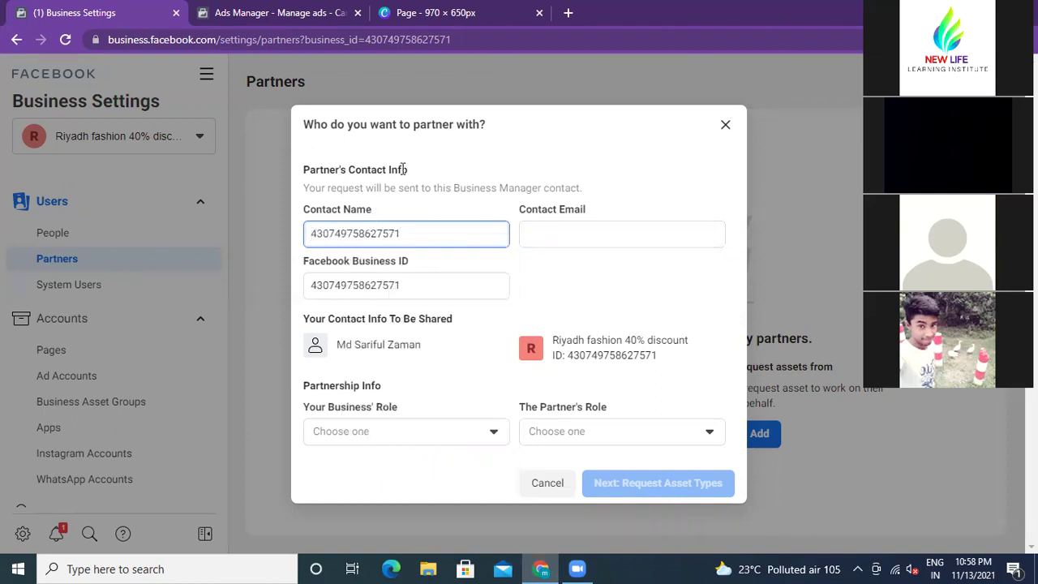
{"action": "key", "text": "BackSpace"}
{"action": "key", "text": "BackSpace"}
{"action": "key", "text": "BackSpace"}
{"action": "key", "text": "BackSpace"}
{"action": "key", "text": "BackSpace"}
{"action": "key", "text": "BackSpace"}
{"action": "key", "text": "BackSpace"}
{"action": "key", "text": "BackSpace"}
{"action": "key", "text": "BackSpace"}
{"action": "key", "text": "BackSpace"}
{"action": "key", "text": "BackSpace"}
{"action": "key", "text": "BackSpace"}
{"action": "key", "text": "BackSpace"}
{"action": "key", "text": "BackSpace"}
{"action": "key", "text": "BackSpace"}
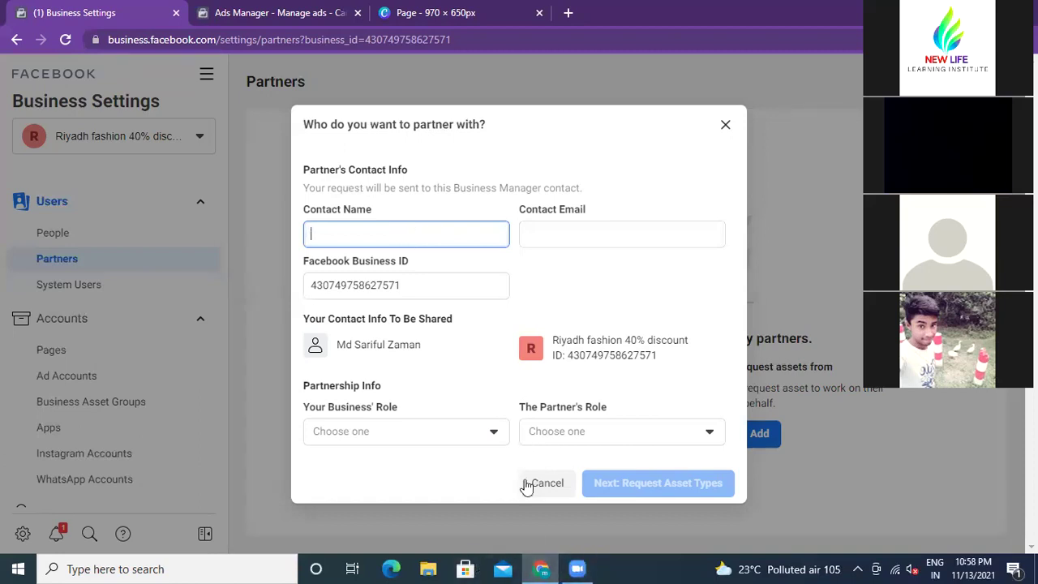
Step: Cancel the partial partner form and restart a blank request for a partner's assets
{"action": "left_click", "coordinate": [809, 450]}
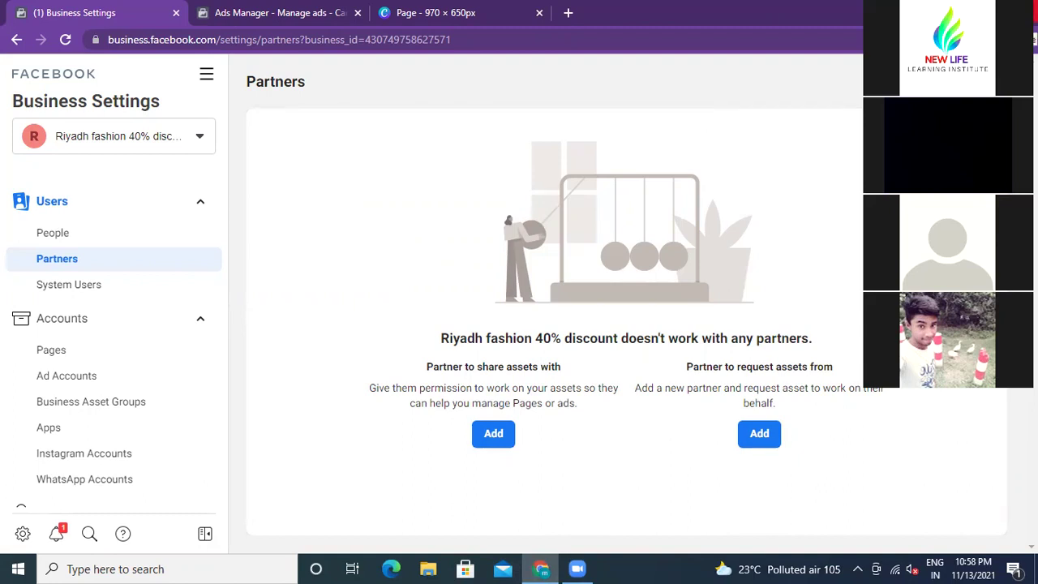
{"action": "left_click", "coordinate": [759, 435]}
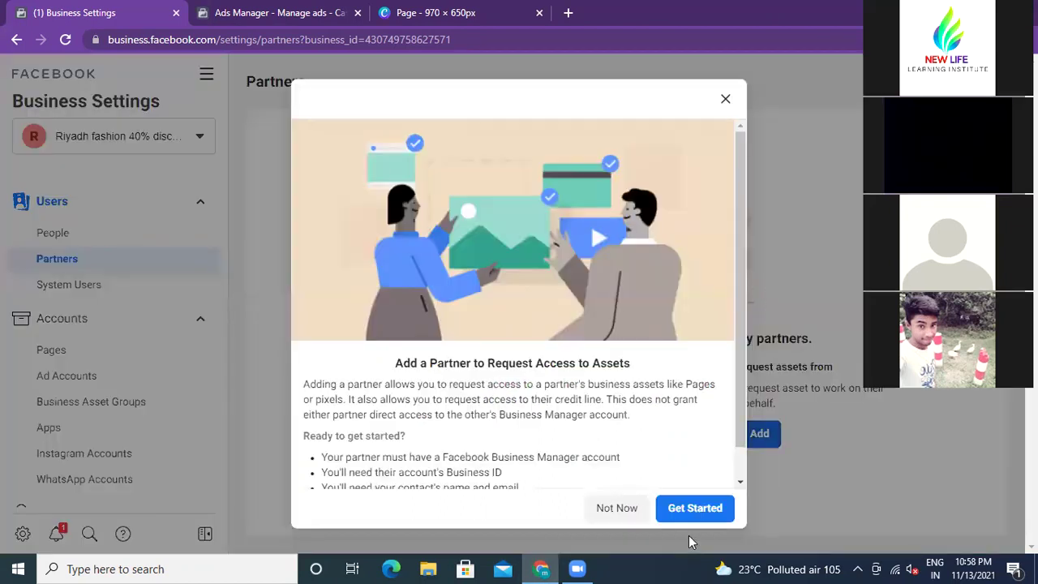
{"action": "left_click", "coordinate": [675, 510]}
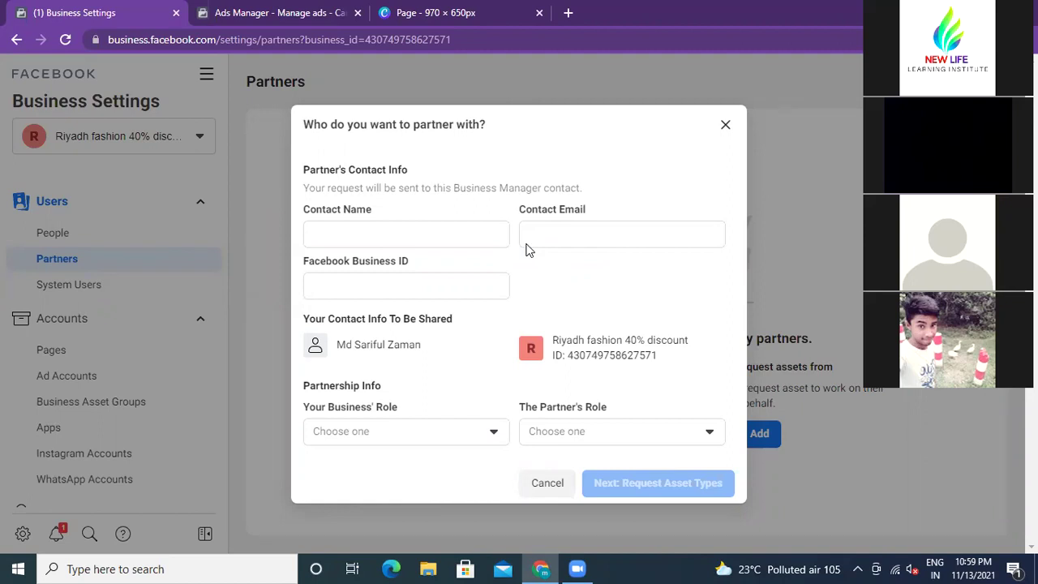
Step: Paste a business ID into the ID and Contact Name fields, then clear both again
{"action": "left_click", "coordinate": [348, 244]}
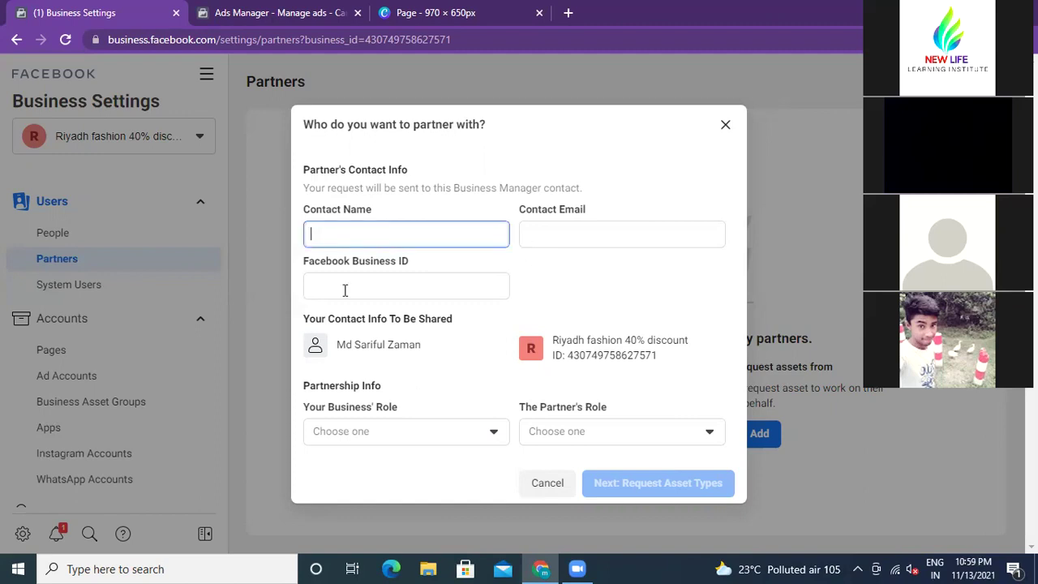
{"action": "left_click", "coordinate": [340, 286]}
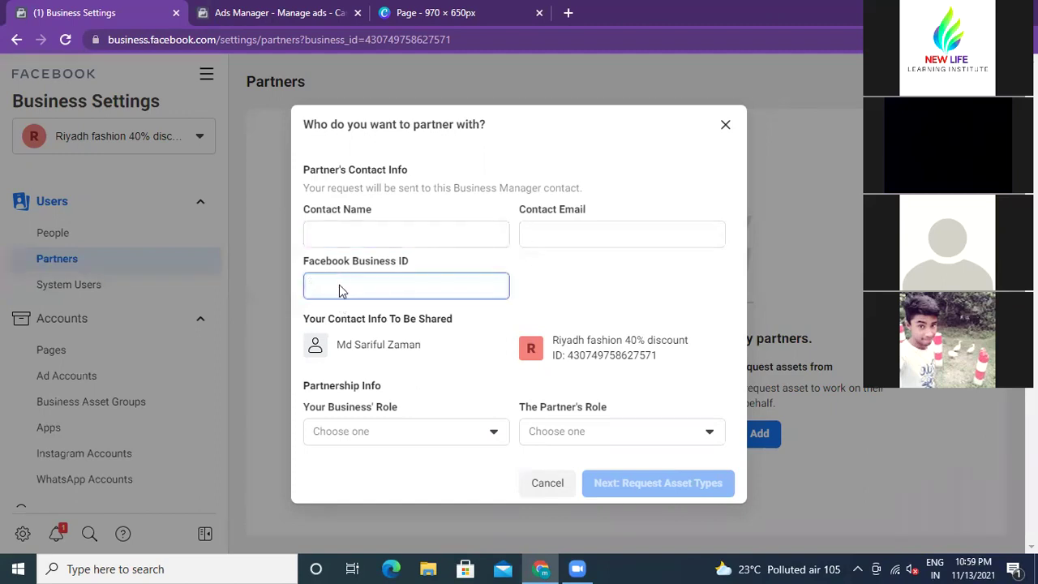
{"action": "right_click", "coordinate": [340, 285]}
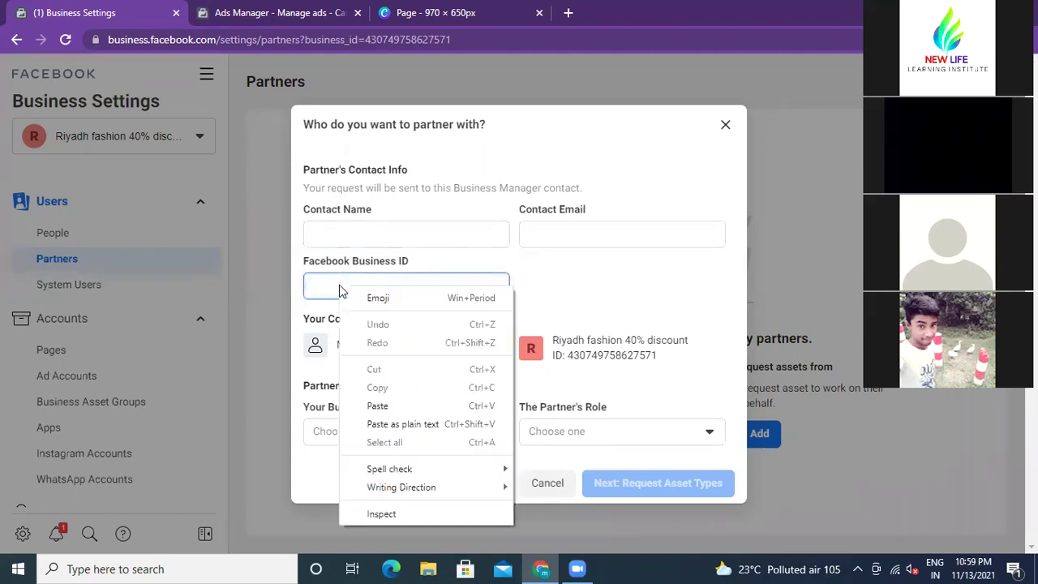
{"action": "left_click", "coordinate": [378, 406]}
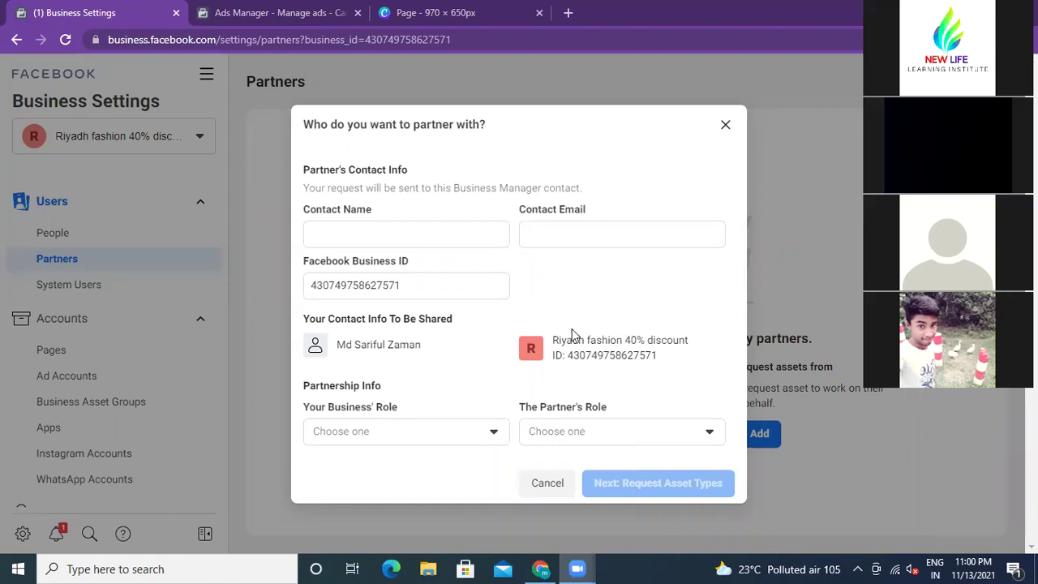
{"action": "left_click", "coordinate": [372, 230]}
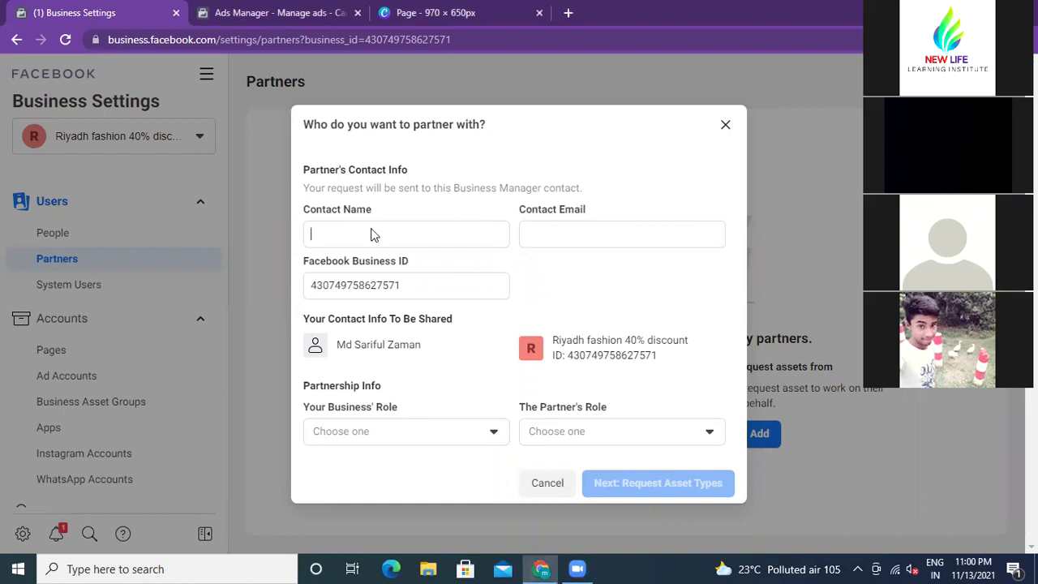
{"action": "right_click", "coordinate": [372, 232]}
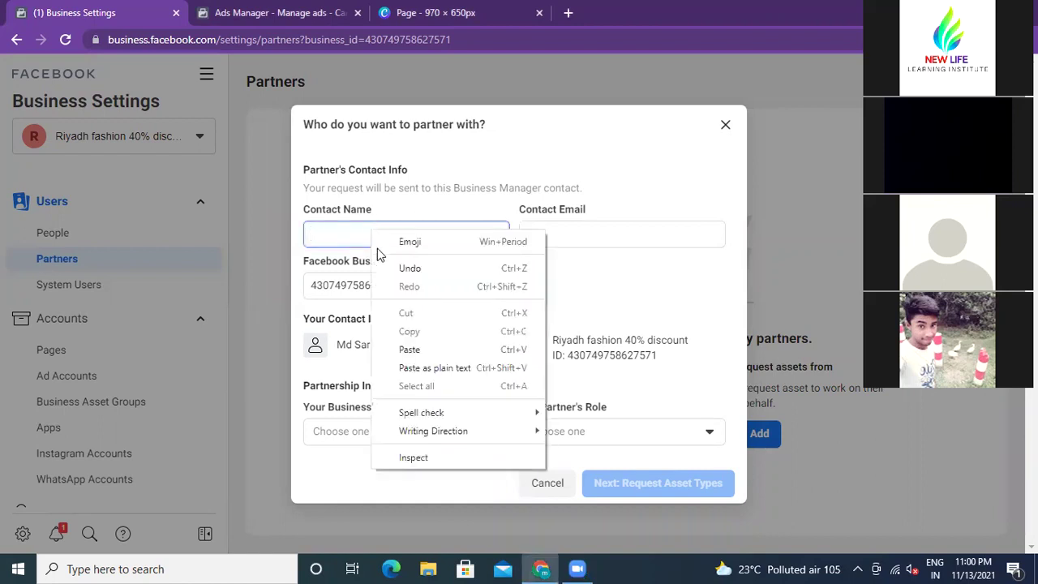
{"action": "left_click", "coordinate": [409, 350]}
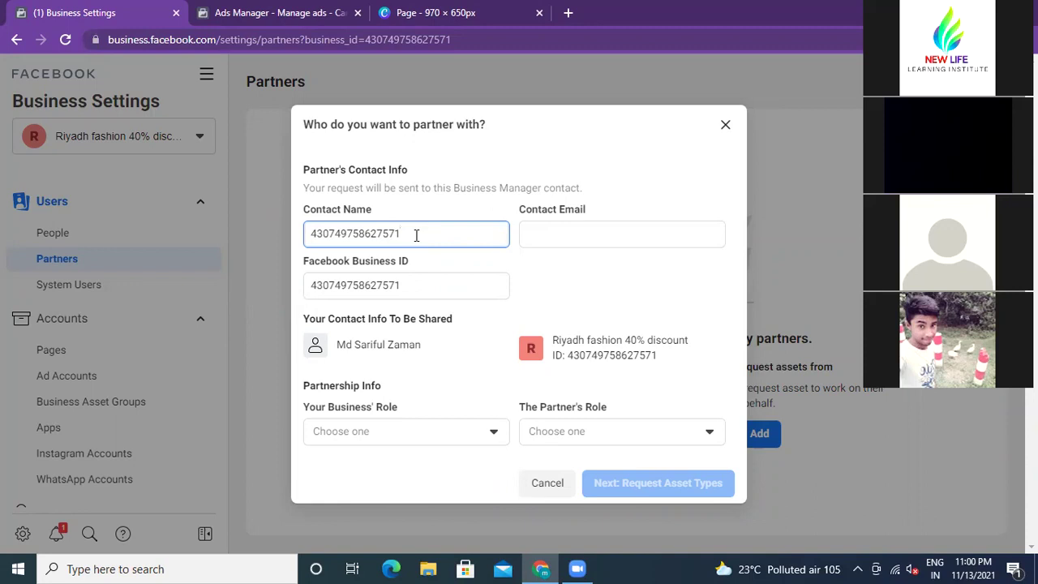
{"action": "key", "text": "BackSpace"}
{"action": "key", "text": "BackSpace"}
{"action": "key", "text": "BackSpace"}
{"action": "key", "text": "BackSpace"}
{"action": "key", "text": "BackSpace"}
{"action": "key", "text": "BackSpace"}
{"action": "key", "text": "BackSpace"}
{"action": "key", "text": "BackSpace"}
{"action": "key", "text": "BackSpace"}
{"action": "key", "text": "BackSpace"}
{"action": "key", "text": "BackSpace"}
{"action": "key", "text": "BackSpace"}
{"action": "key", "text": "BackSpace"}
{"action": "key", "text": "BackSpace"}
{"action": "key", "text": "BackSpace"}
{"action": "left_click", "coordinate": [407, 281]}
{"action": "key", "text": "BackSpace"}
{"action": "key", "text": "BackSpace"}
{"action": "key", "text": "BackSpace"}
{"action": "key", "text": "BackSpace"}
{"action": "key", "text": "BackSpace"}
{"action": "key", "text": "BackSpace"}
{"action": "key", "text": "BackSpace"}
{"action": "key", "text": "BackSpace"}
{"action": "key", "text": "BackSpace"}
{"action": "key", "text": "BackSpace"}
{"action": "key", "text": "BackSpace"}
{"action": "key", "text": "BackSpace"}
{"action": "key", "text": "BackSpace"}
{"action": "key", "text": "BackSpace"}
{"action": "key", "text": "BackSpace"}
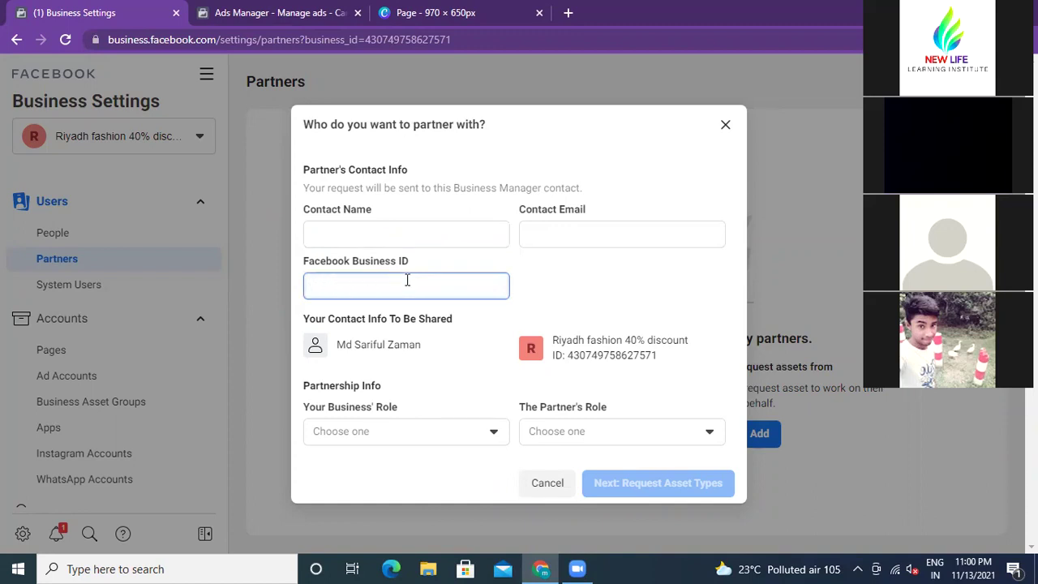
{"action": "left_click", "coordinate": [374, 234]}
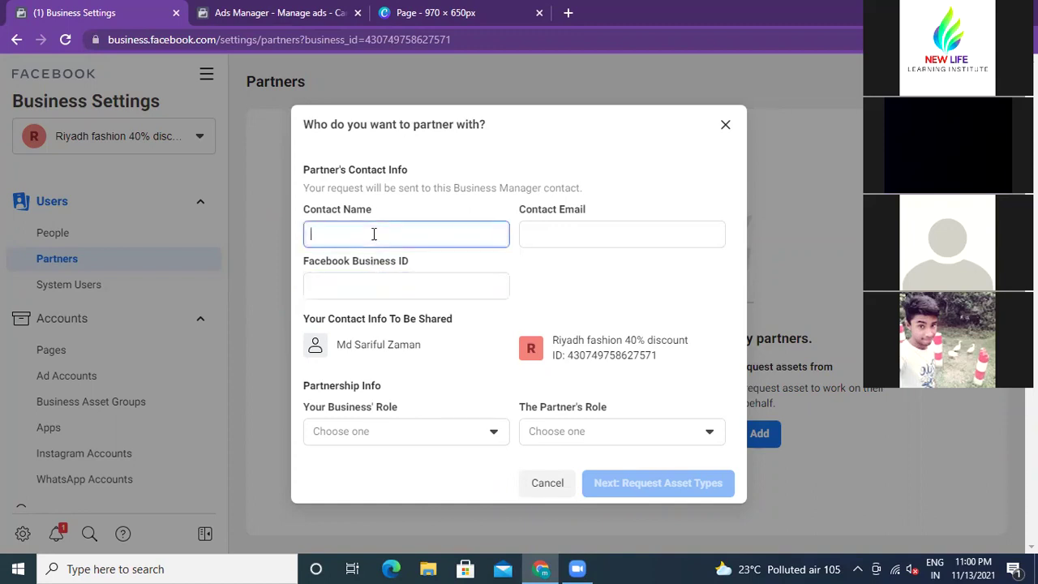
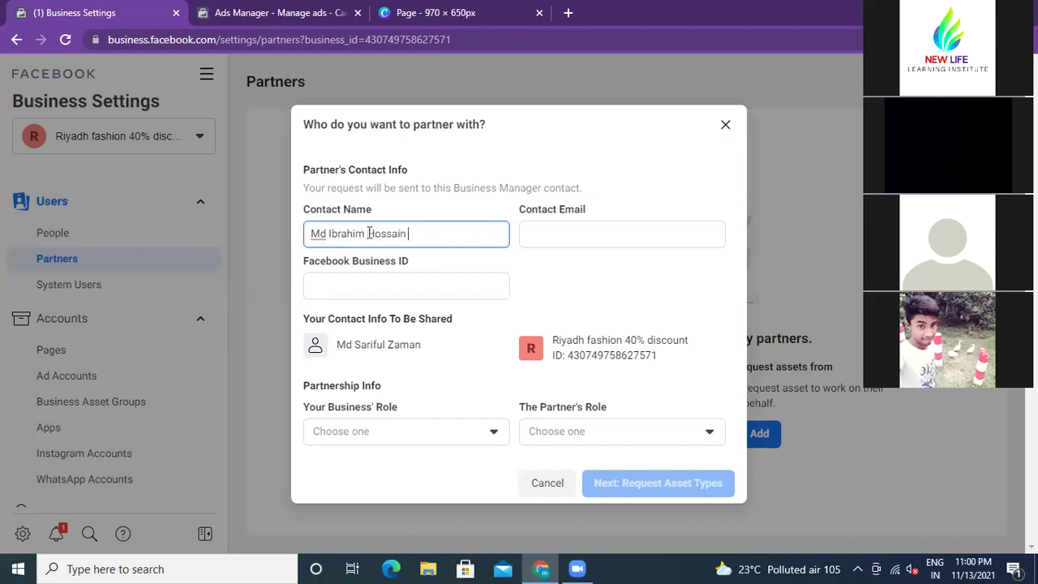
Step: Type the contact's full name into Contact Name, correcting the surname's spelling
{"action": "key", "text": "Left"}
{"action": "key", "text": "Left"}
{"action": "key", "text": "Left"}
{"action": "key", "text": "Left"}
{"action": "key", "text": "Left"}
{"action": "type", "text": "o"}
{"action": "left_click", "coordinate": [399, 233]}
{"action": "key", "text": "BackSpace"}
{"action": "key", "text": "Delete"}
Step: Enter the partner's Facebook Business ID, fixing mistyped digits along the way
{"action": "left_click", "coordinate": [362, 284]}
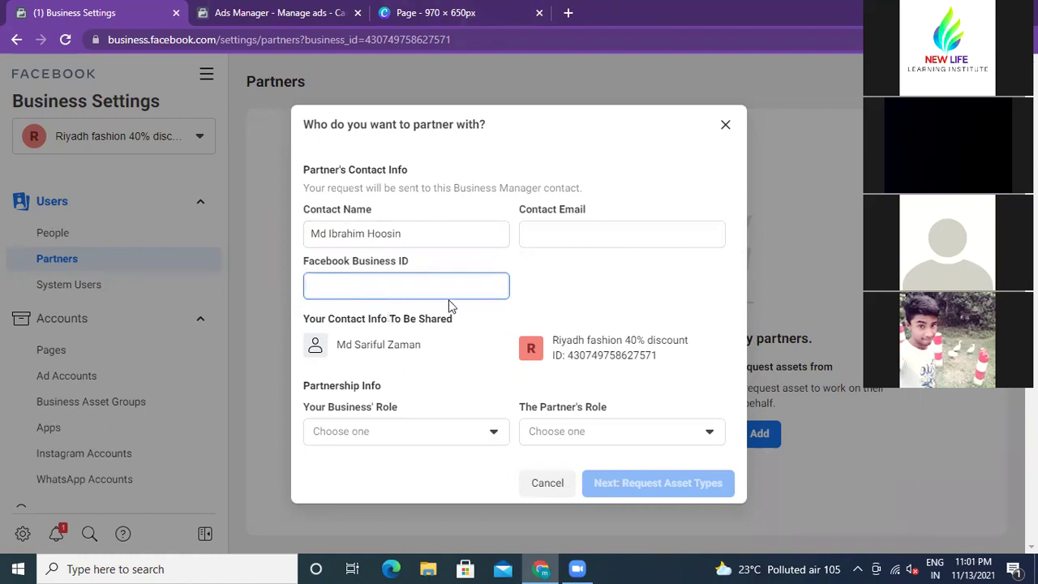
{"action": "right_click", "coordinate": [407, 289]}
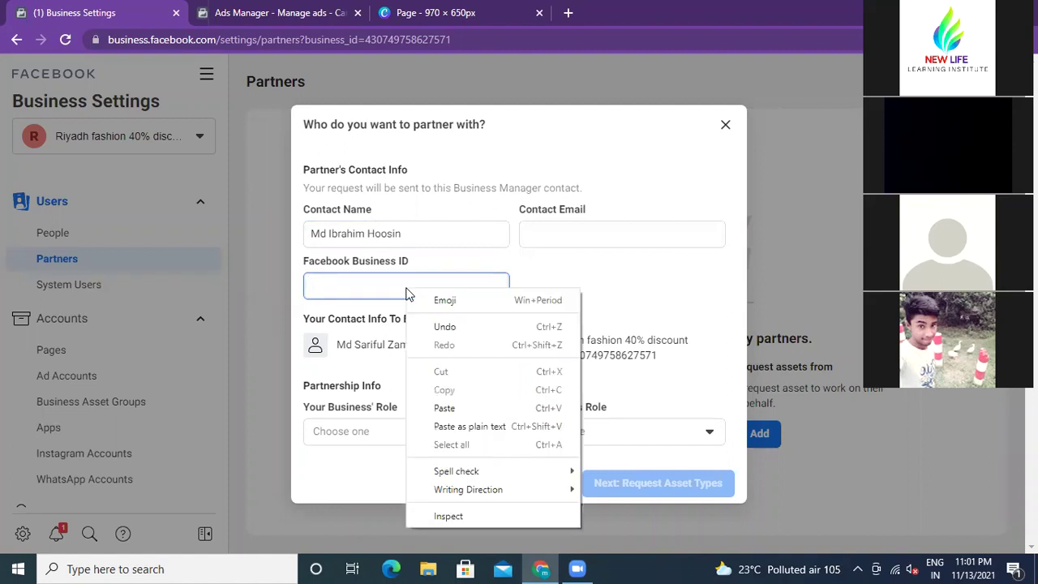
{"action": "left_click", "coordinate": [444, 407]}
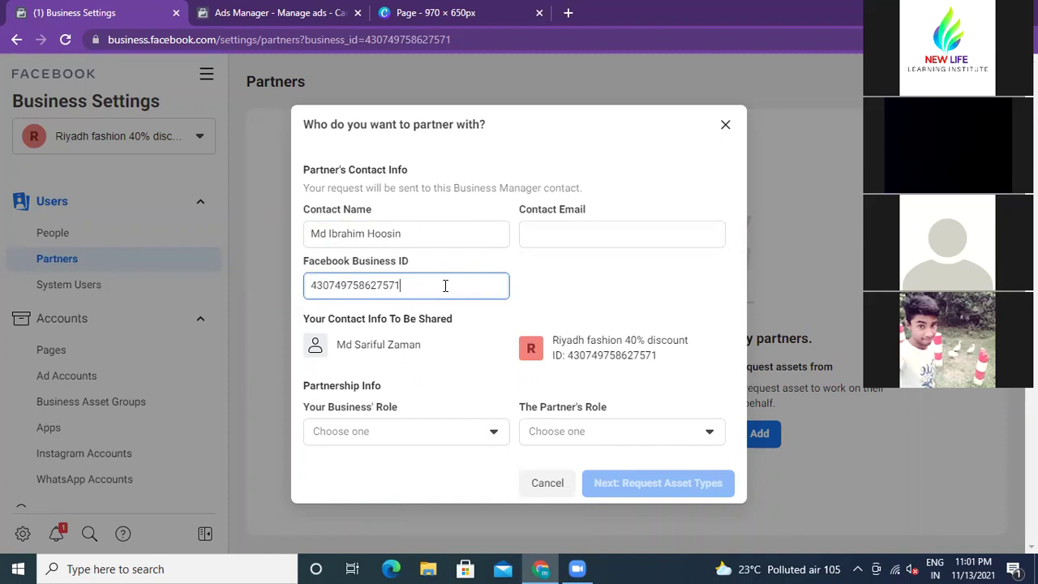
{"action": "key", "text": "BackSpace"}
{"action": "key", "text": "BackSpace"}
{"action": "key", "text": "BackSpace"}
{"action": "key", "text": "BackSpace"}
{"action": "key", "text": "BackSpace"}
{"action": "key", "text": "BackSpace"}
{"action": "key", "text": "BackSpace"}
{"action": "key", "text": "BackSpace"}
{"action": "key", "text": "BackSpace"}
{"action": "key", "text": "BackSpace"}
{"action": "key", "text": "BackSpace"}
{"action": "key", "text": "BackSpace"}
{"action": "key", "text": "BackSpace"}
{"action": "key", "text": "BackSpace"}
{"action": "key", "text": "BackSpace"}
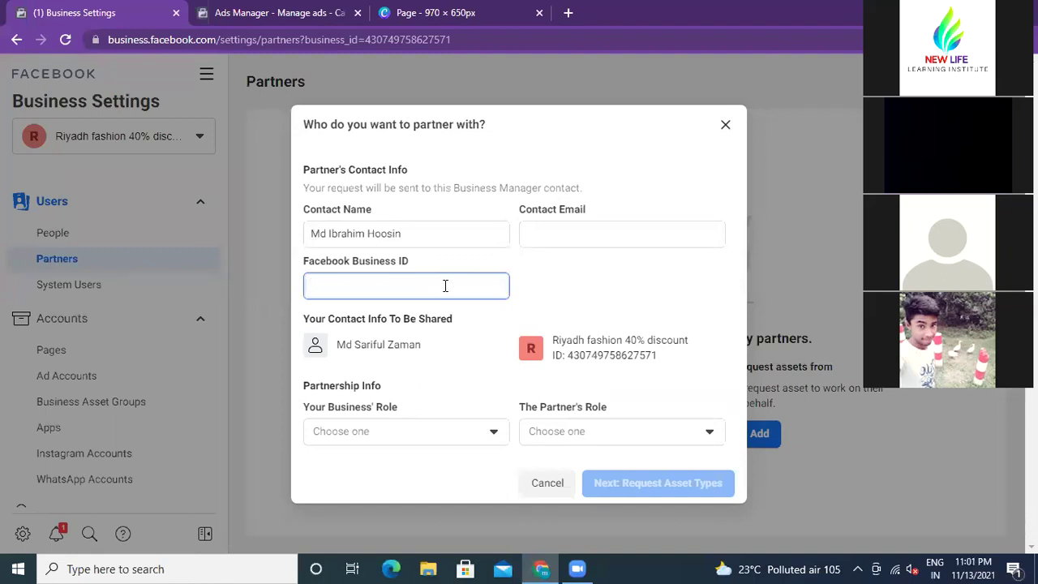
{"action": "type", "text": "3174"}
{"action": "key", "text": "BackSpace"}
{"action": "type", "text": "471914349797"}
{"action": "key", "text": "BackSpace"}
{"action": "type", "text": "44"}
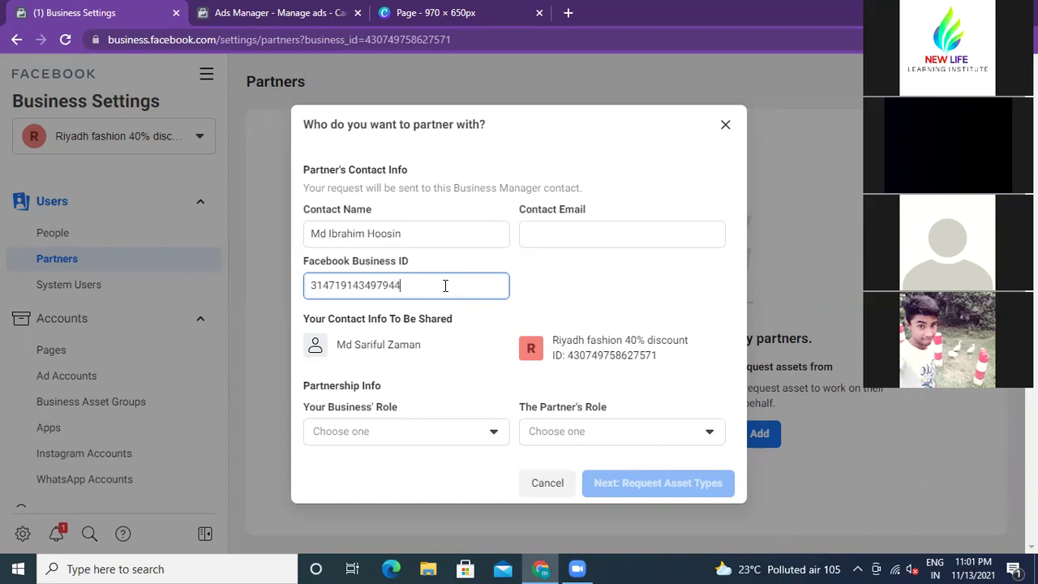
Step: Type the partner contact's Gmail address into Contact Email, correcting its misspellings
{"action": "left_click", "coordinate": [542, 232]}
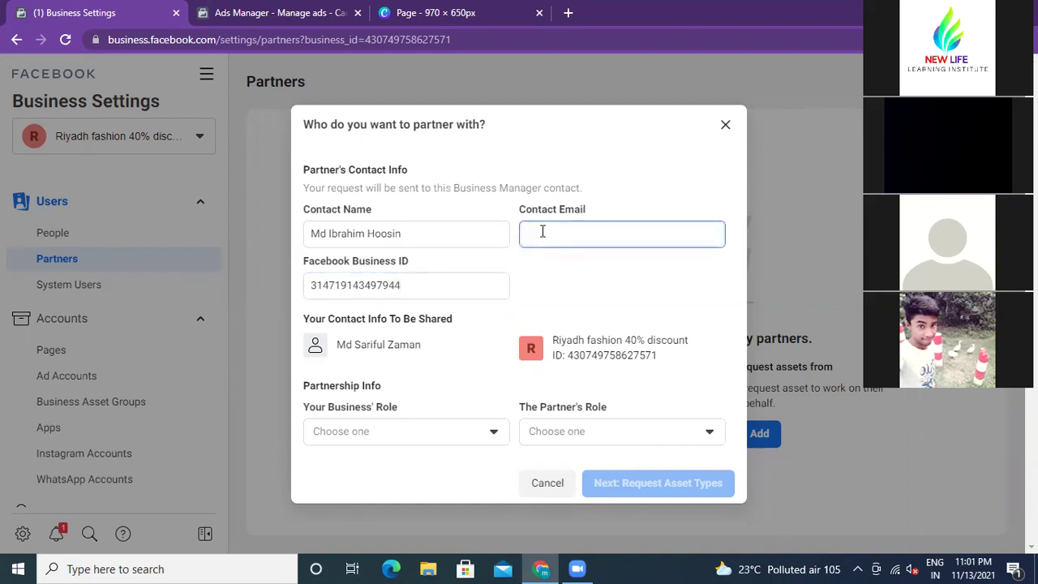
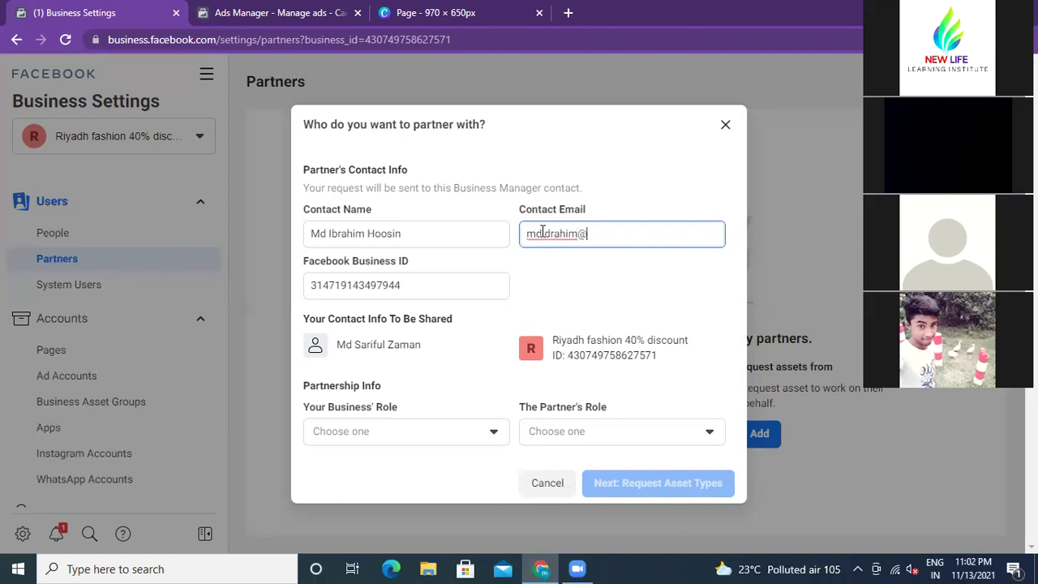
{"action": "left_click", "coordinate": [542, 233]}
{"action": "type", "text": "i"}
{"action": "left_click", "coordinate": [552, 234]}
{"action": "key", "text": "BackSpace"}
{"action": "type", "text": "b"}
{"action": "left_click", "coordinate": [612, 233]}
{"action": "type", "text": "@gmail.com"}
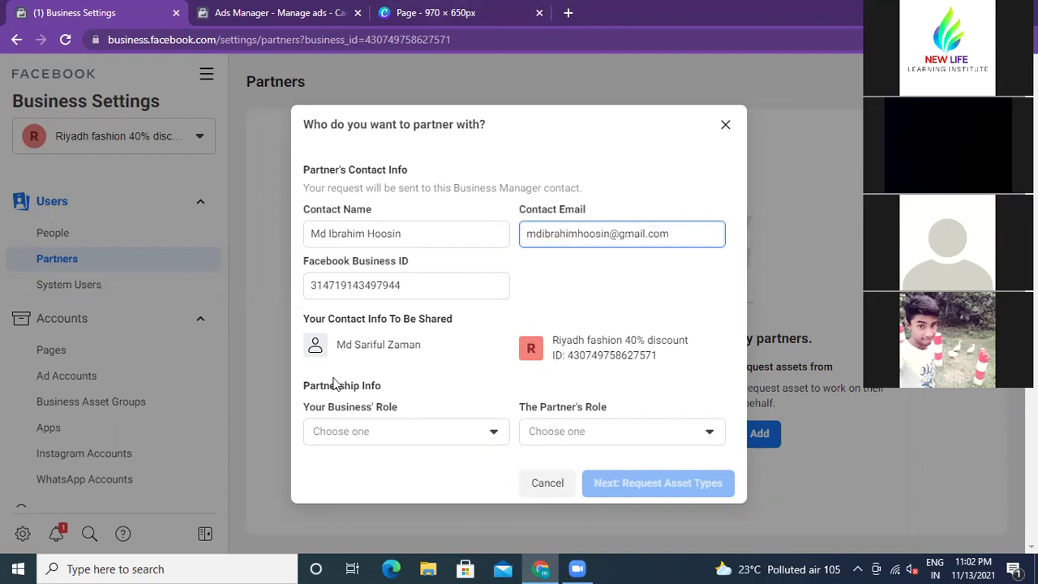
Step: Choose Media agency for both Your Business' Role and The Partner's Role
{"action": "left_click", "coordinate": [493, 431]}
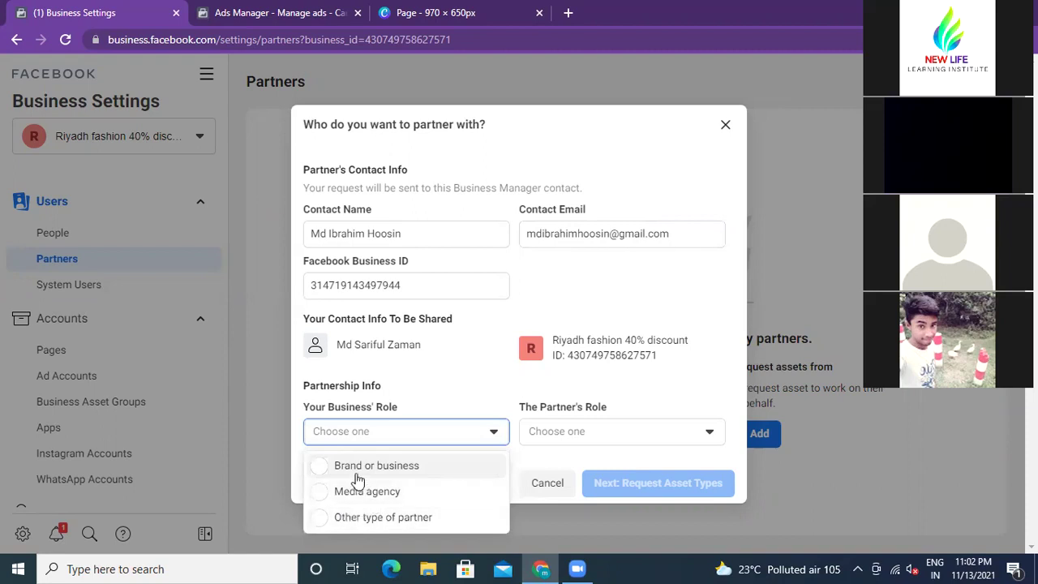
{"action": "left_click", "coordinate": [708, 436]}
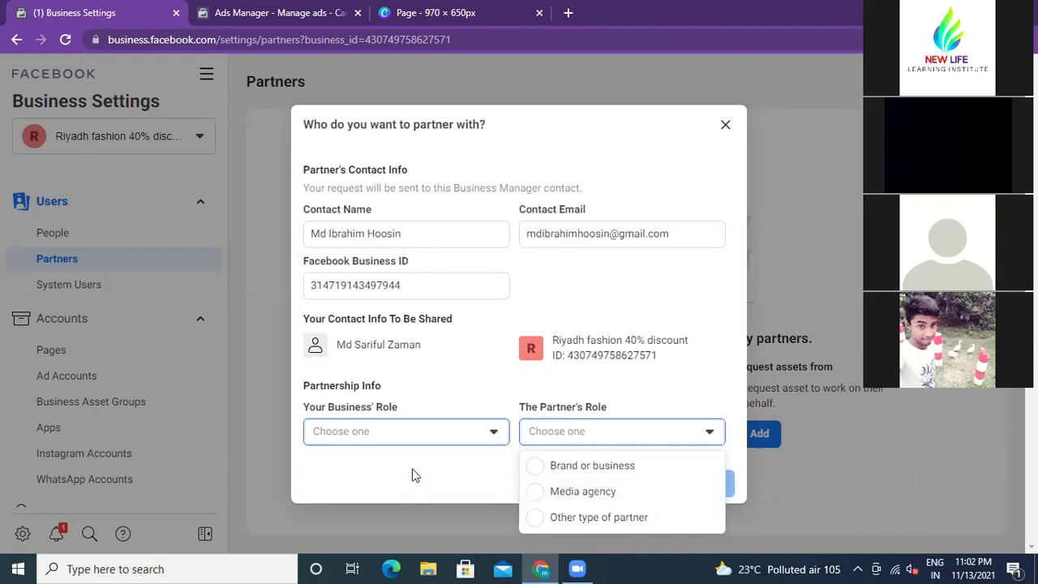
{"action": "left_click", "coordinate": [494, 435]}
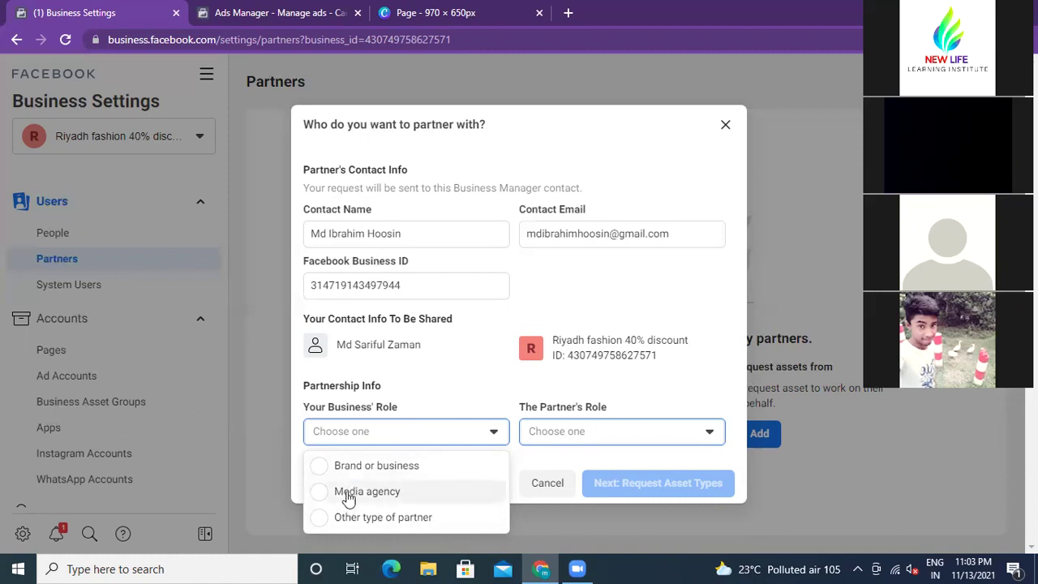
{"action": "left_click", "coordinate": [348, 495]}
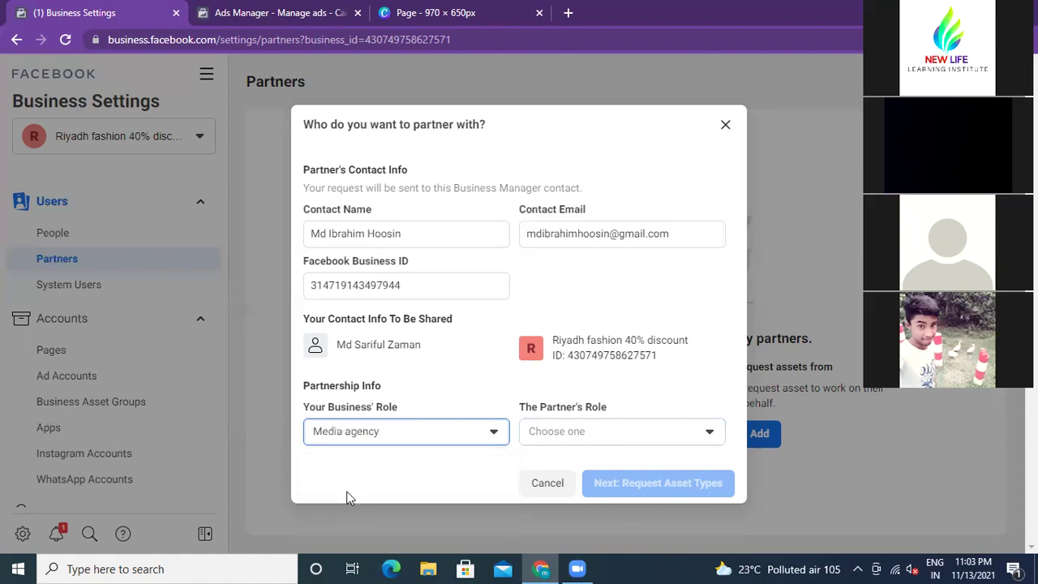
{"action": "left_click", "coordinate": [710, 434]}
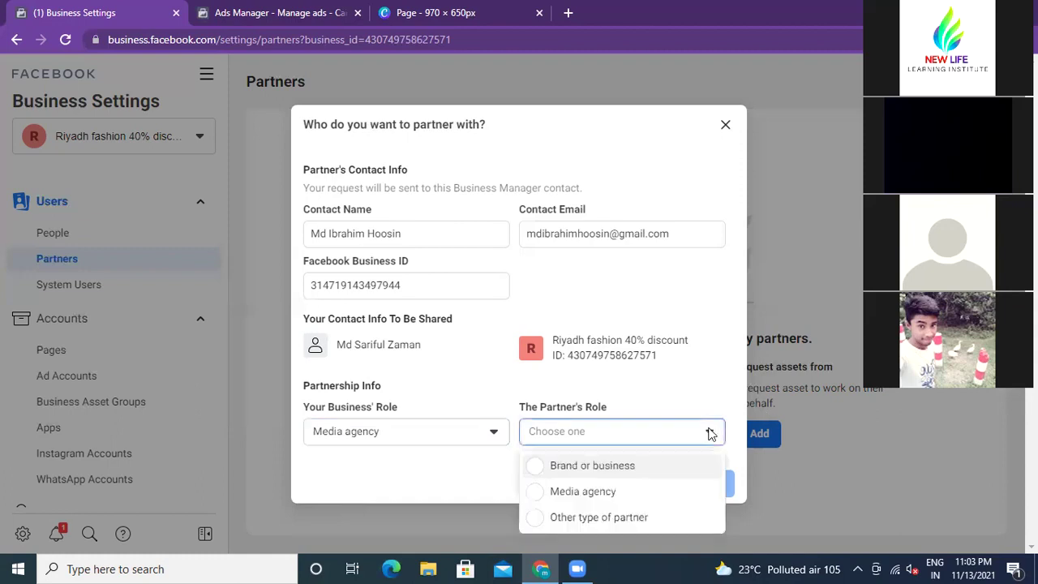
{"action": "left_click", "coordinate": [558, 491]}
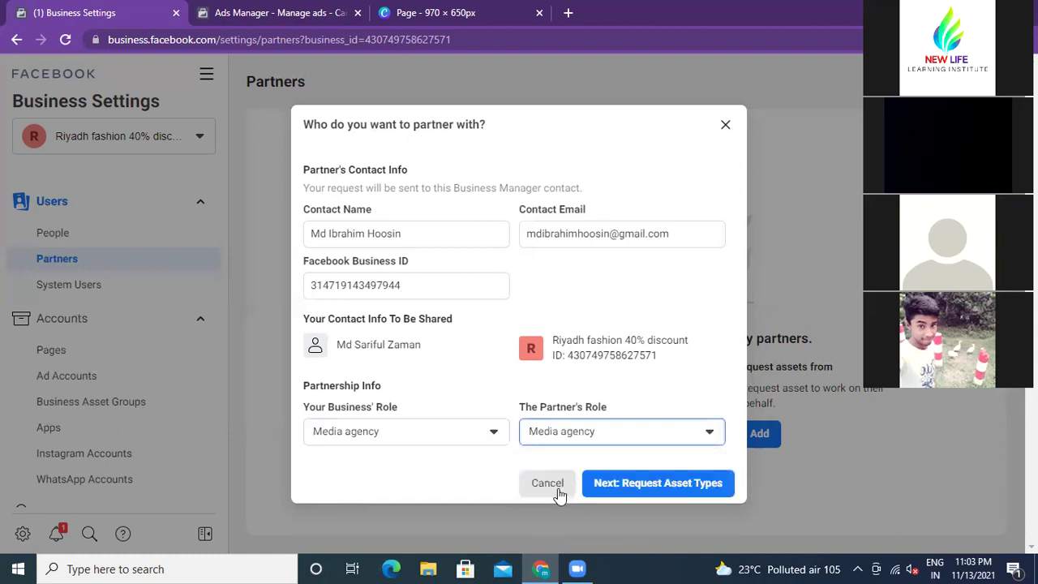
Step: Request Pages with Publish content on, leaving the earnings insights permission off
{"action": "left_click", "coordinate": [659, 485]}
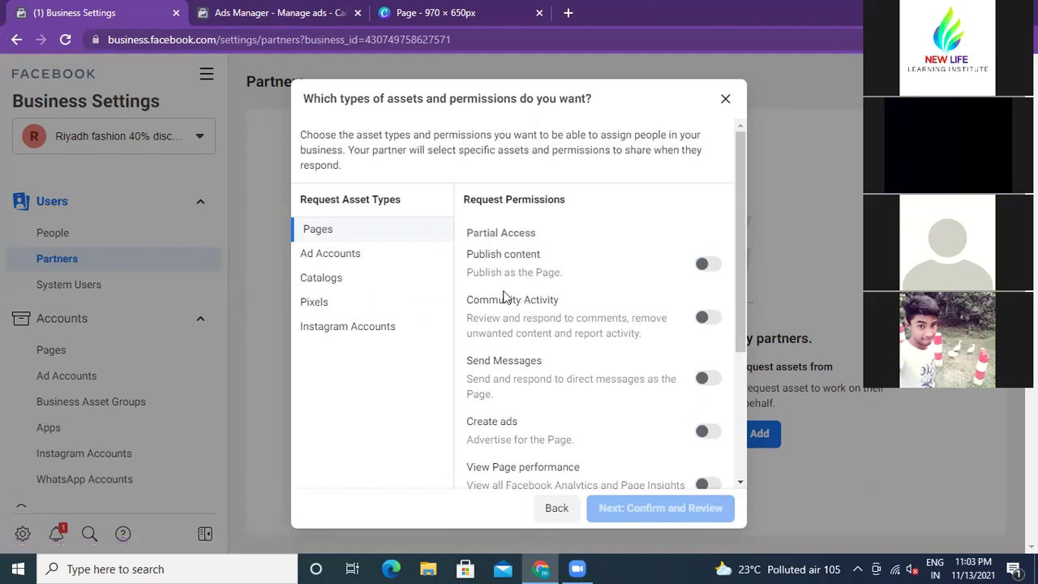
{"action": "left_click", "coordinate": [713, 266]}
{"action": "scroll", "coordinate": [695, 378], "scroll_direction": "down", "scroll_amount": 2}
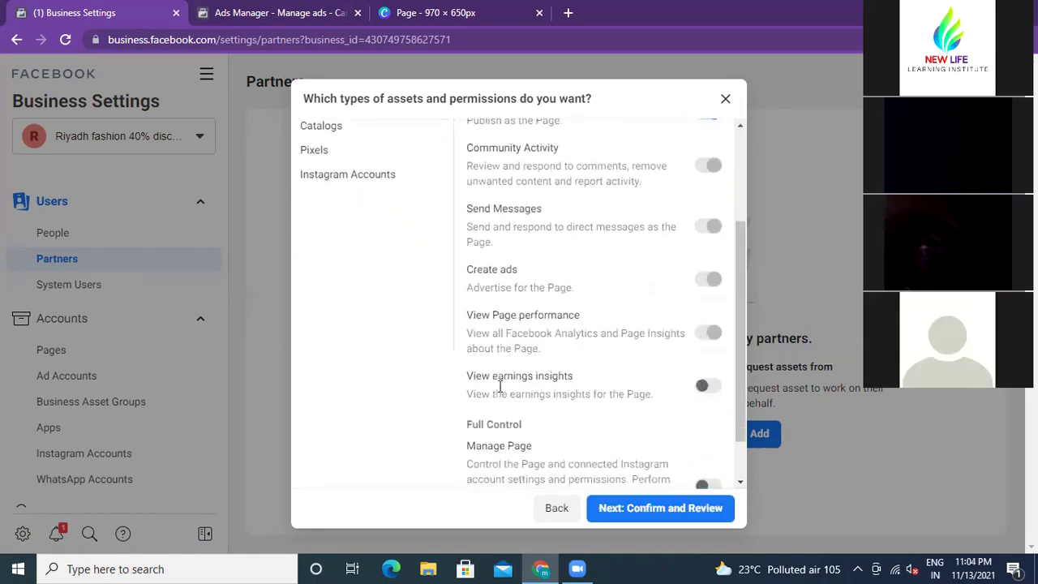
{"action": "scroll", "coordinate": [559, 382], "scroll_direction": "down", "scroll_amount": 1}
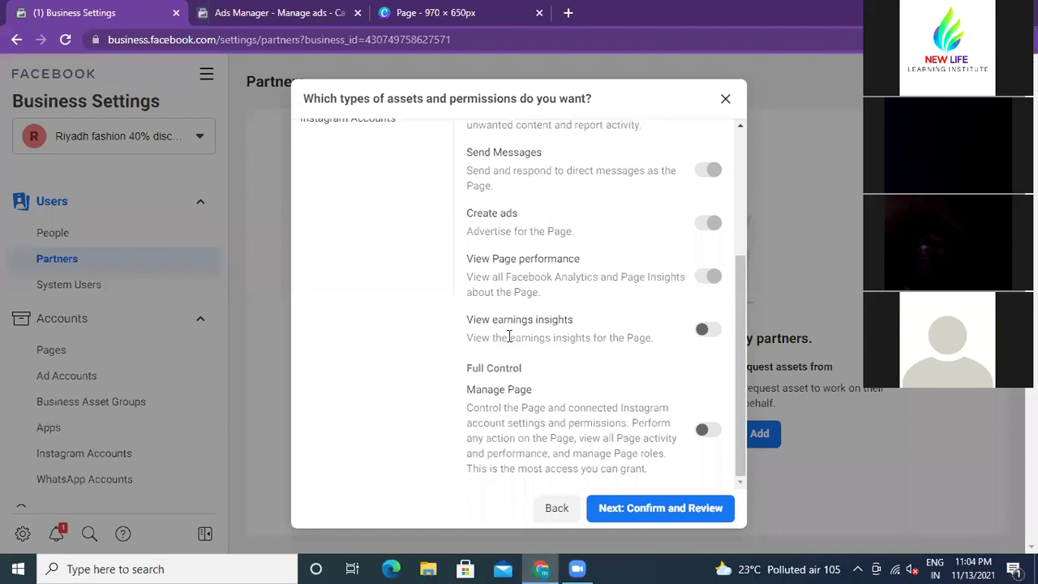
{"action": "left_click", "coordinate": [707, 330]}
{"action": "left_click", "coordinate": [703, 332]}
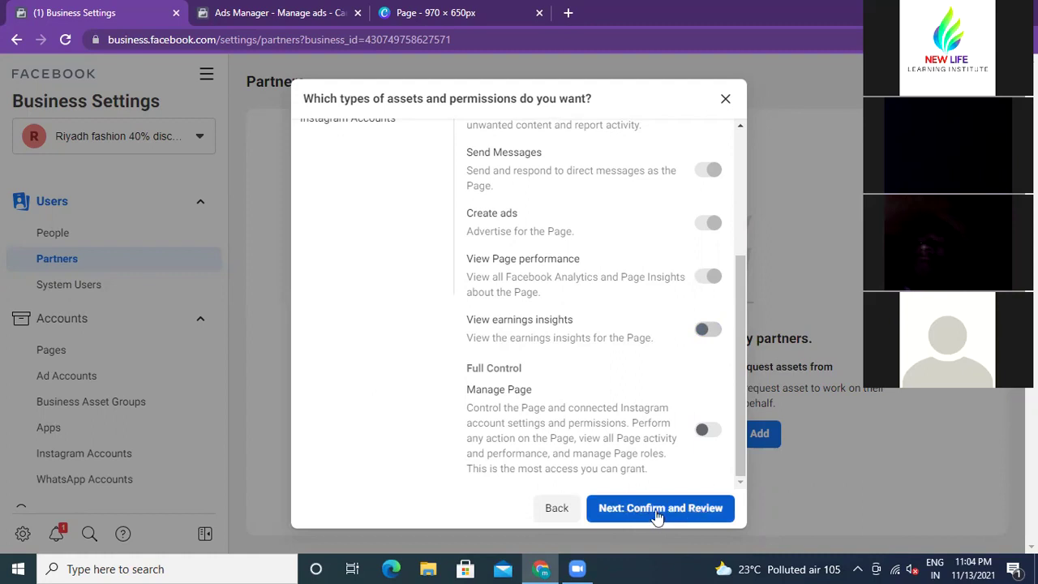
{"action": "scroll", "coordinate": [369, 411], "scroll_direction": "up", "scroll_amount": 3}
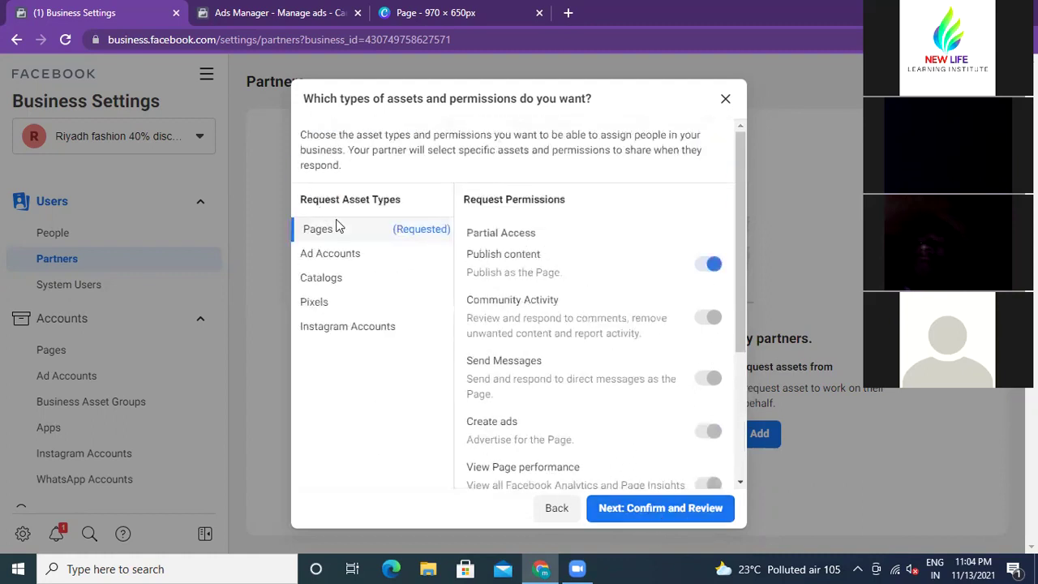
Step: Request Manage campaigns access for ad accounts and Create ads access for catalogs
{"action": "left_click", "coordinate": [352, 256]}
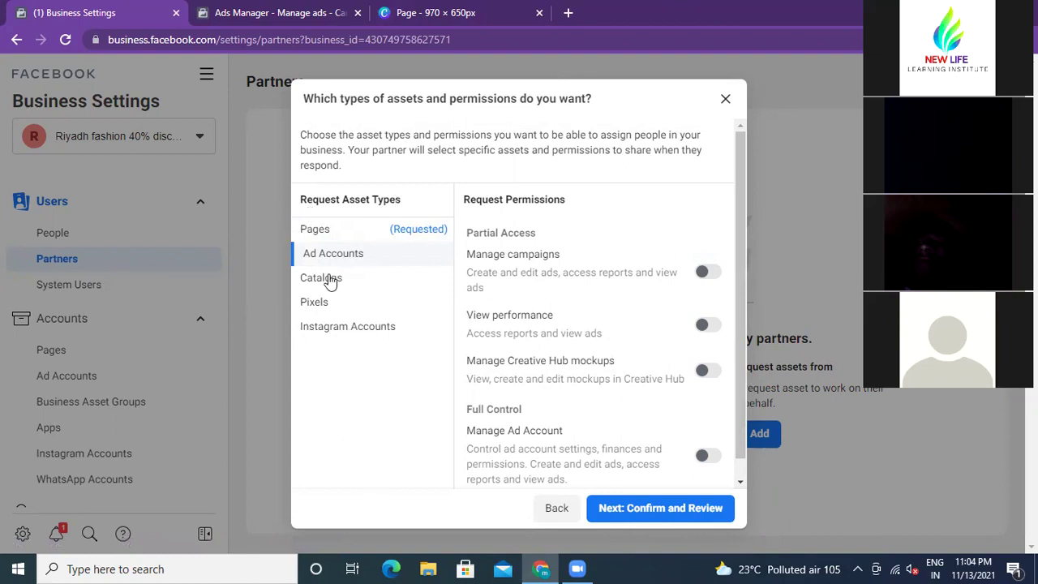
{"action": "left_click", "coordinate": [708, 273]}
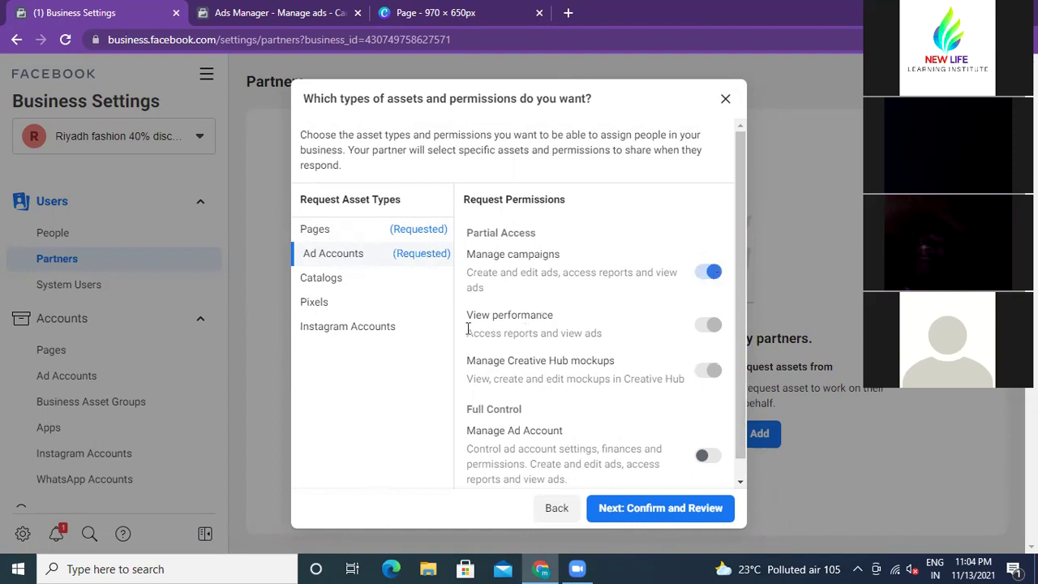
{"action": "scroll", "coordinate": [555, 324], "scroll_direction": "down", "scroll_amount": 1}
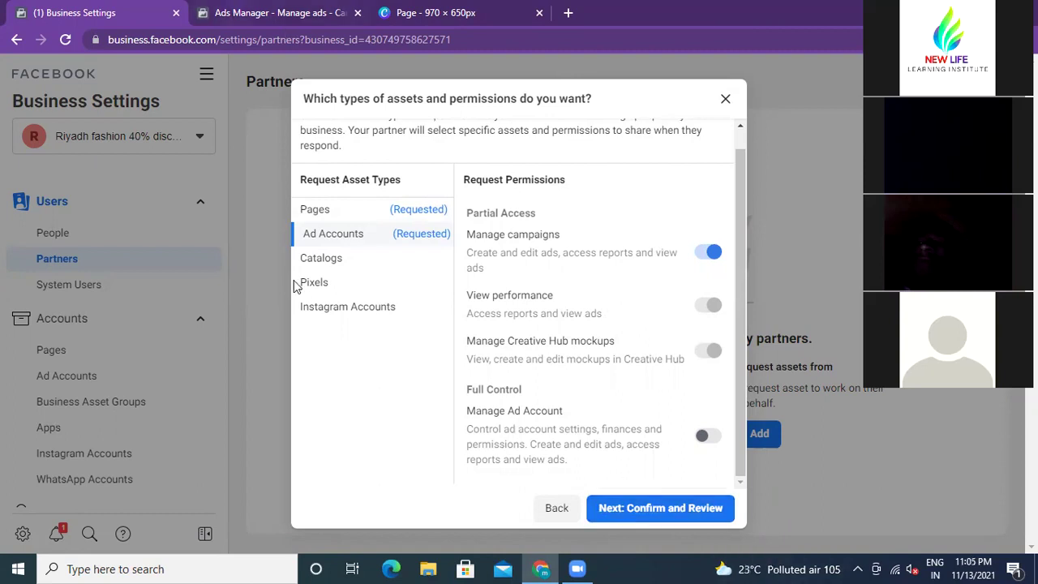
{"action": "left_click", "coordinate": [329, 266]}
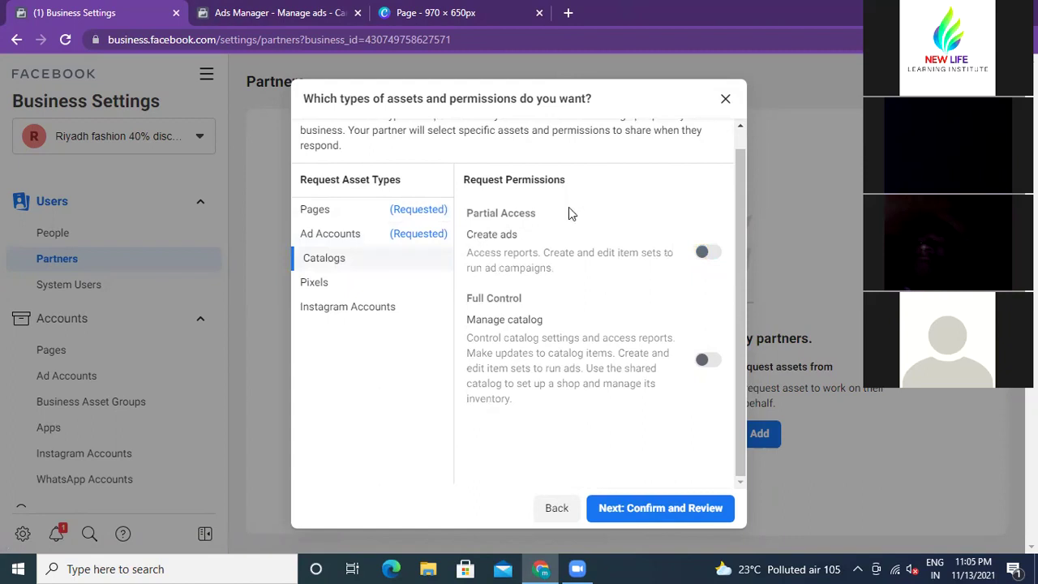
{"action": "left_click", "coordinate": [712, 262]}
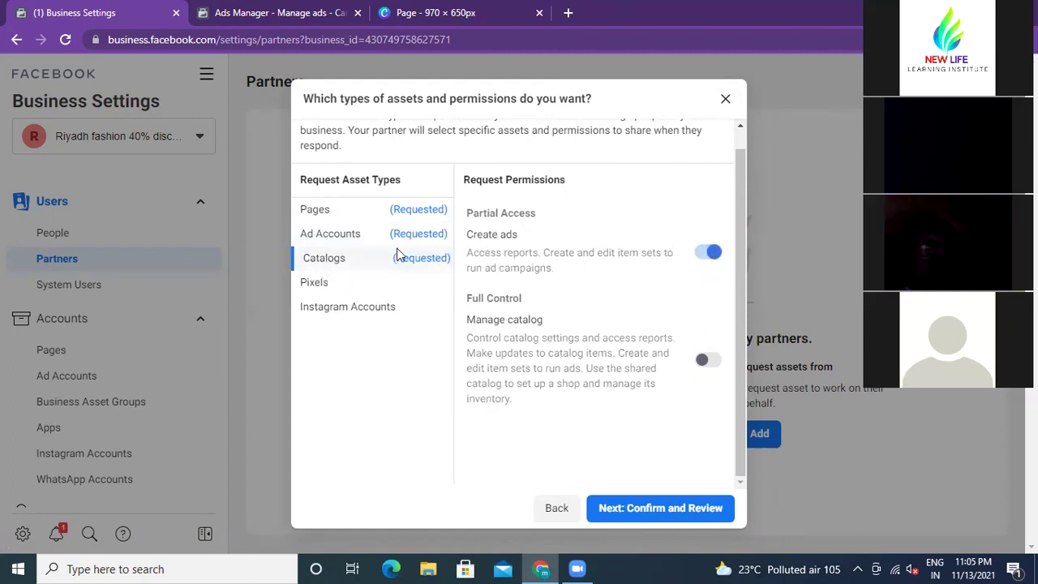
Step: Request View Pixels access for pixels and Content access for Instagram accounts
{"action": "left_click", "coordinate": [329, 285]}
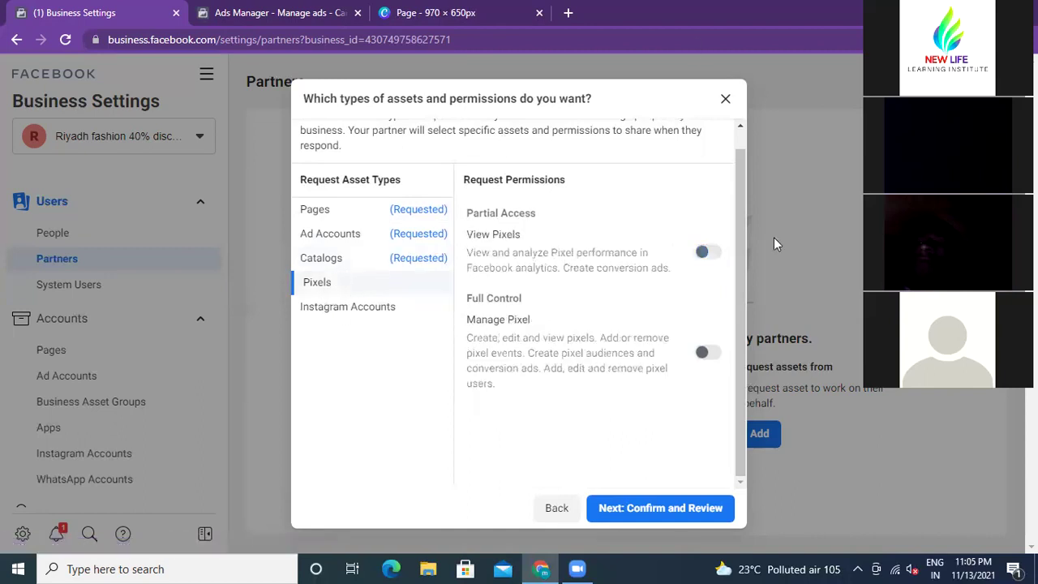
{"action": "left_click", "coordinate": [713, 254]}
{"action": "left_click", "coordinate": [339, 312]}
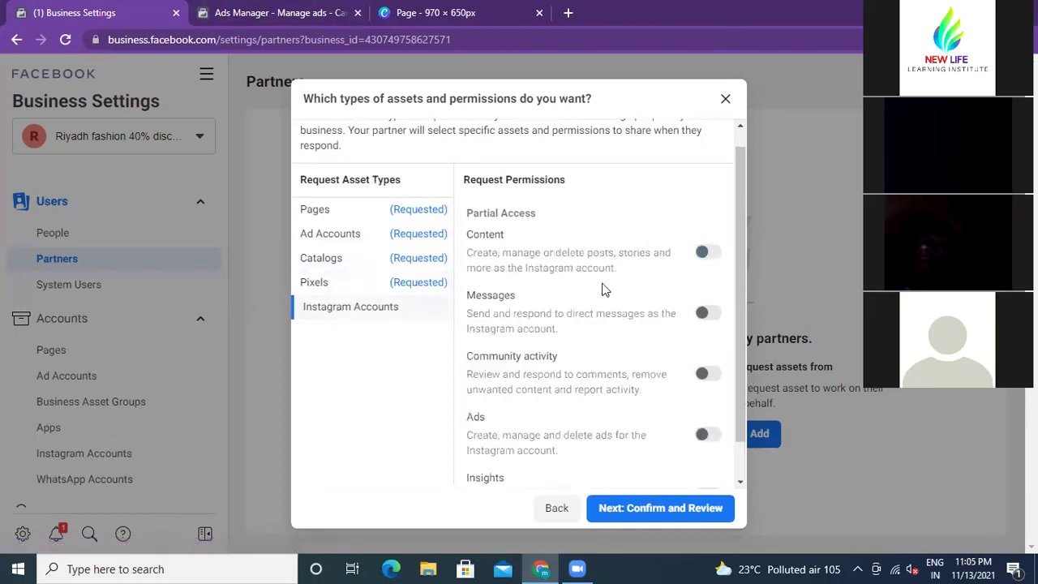
{"action": "left_click", "coordinate": [711, 253]}
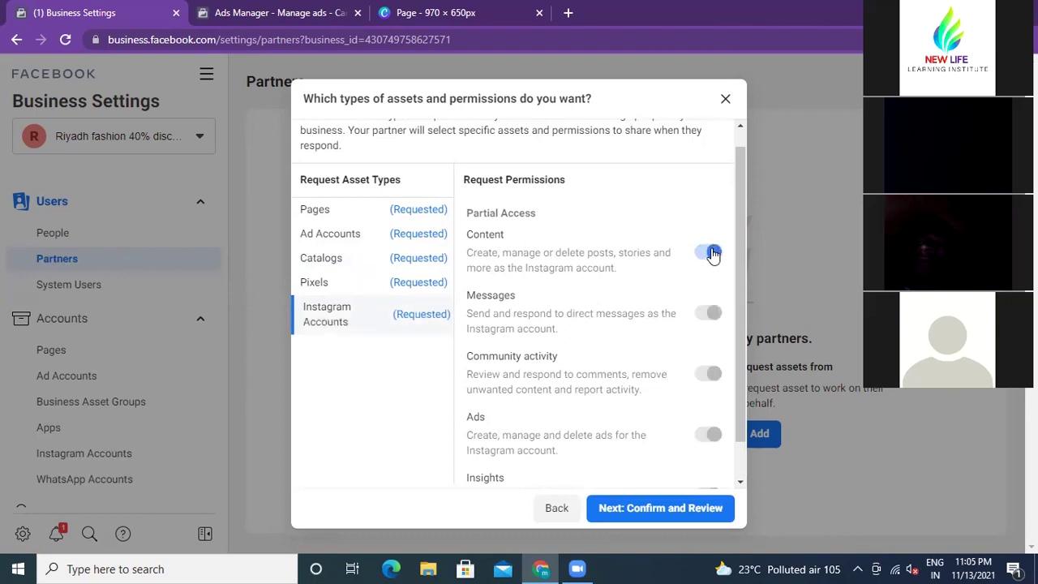
{"action": "scroll", "coordinate": [626, 355], "scroll_direction": "down", "scroll_amount": 1}
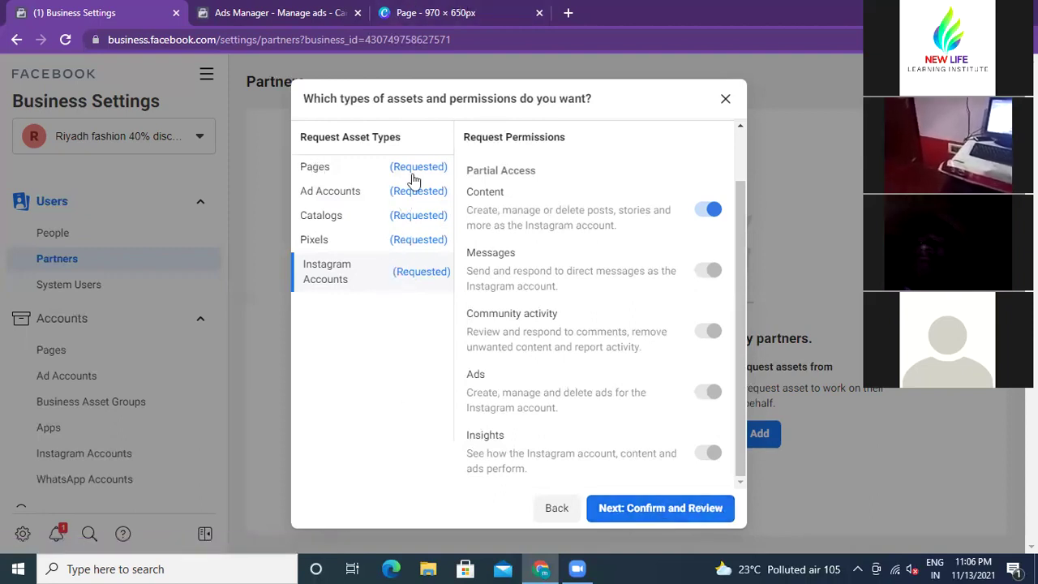
Step: Close the asset permissions request and start the Add A New Partner setup
{"action": "left_click", "coordinate": [726, 101]}
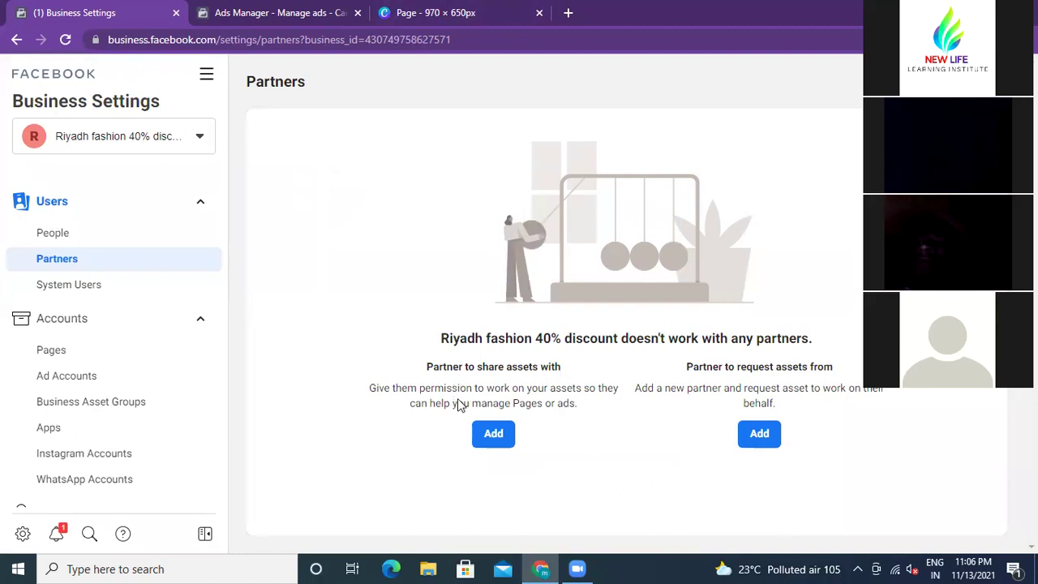
{"action": "left_click", "coordinate": [491, 449]}
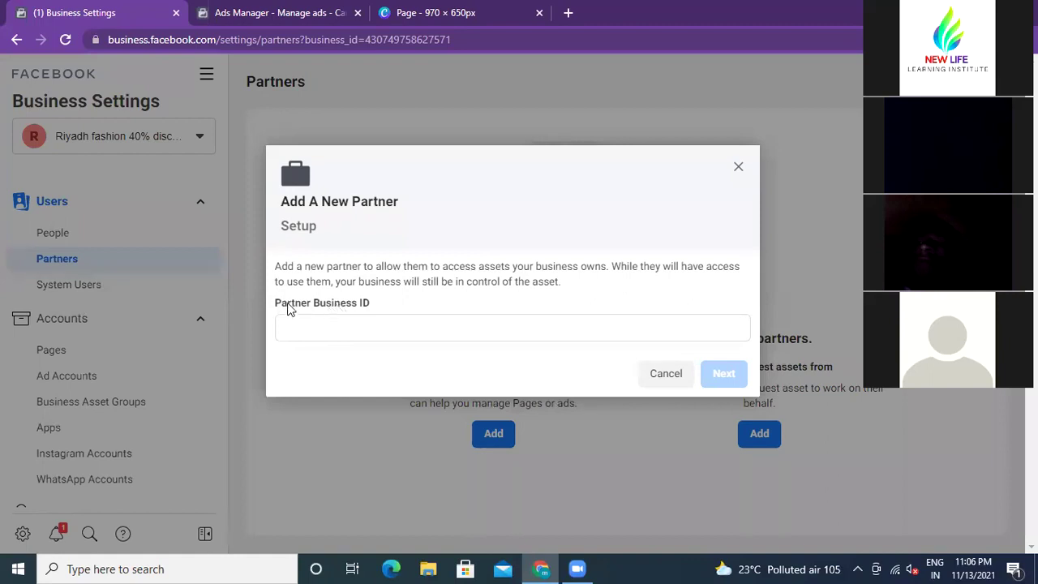
Step: Enter the partner's business ID in the Partner Business ID field
{"action": "left_click", "coordinate": [339, 326]}
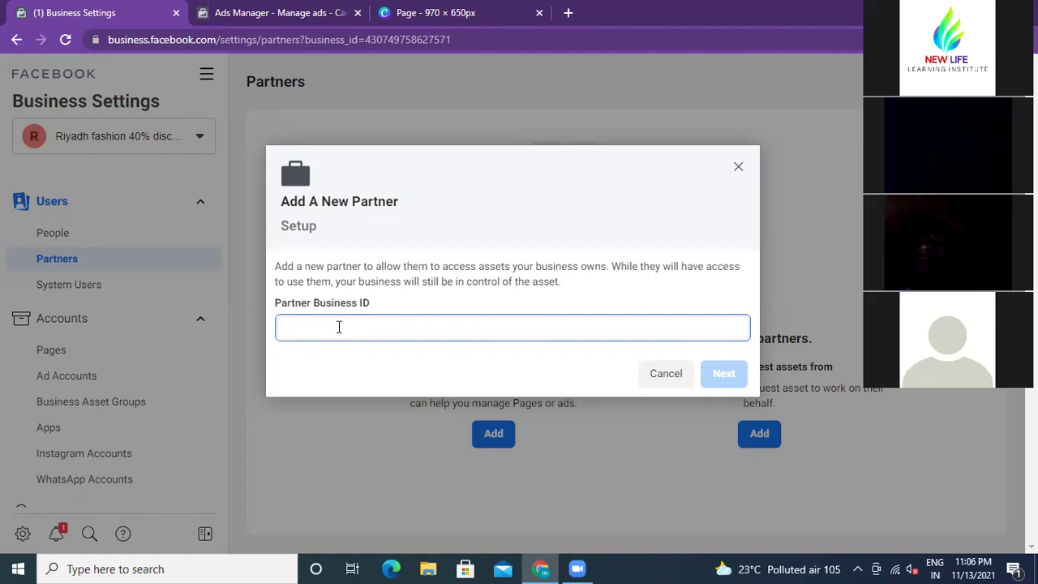
{"action": "type", "text": "314719143497944"}
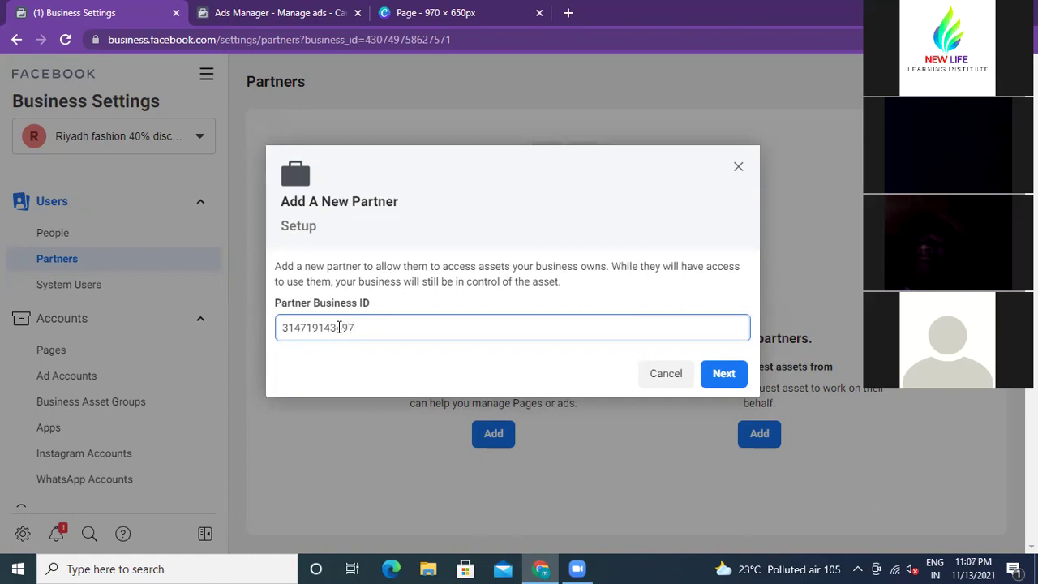
Step: Submit the Business ID, browse the Select Asset Type list, then close Assign Assets unsaved
{"action": "left_click", "coordinate": [716, 387]}
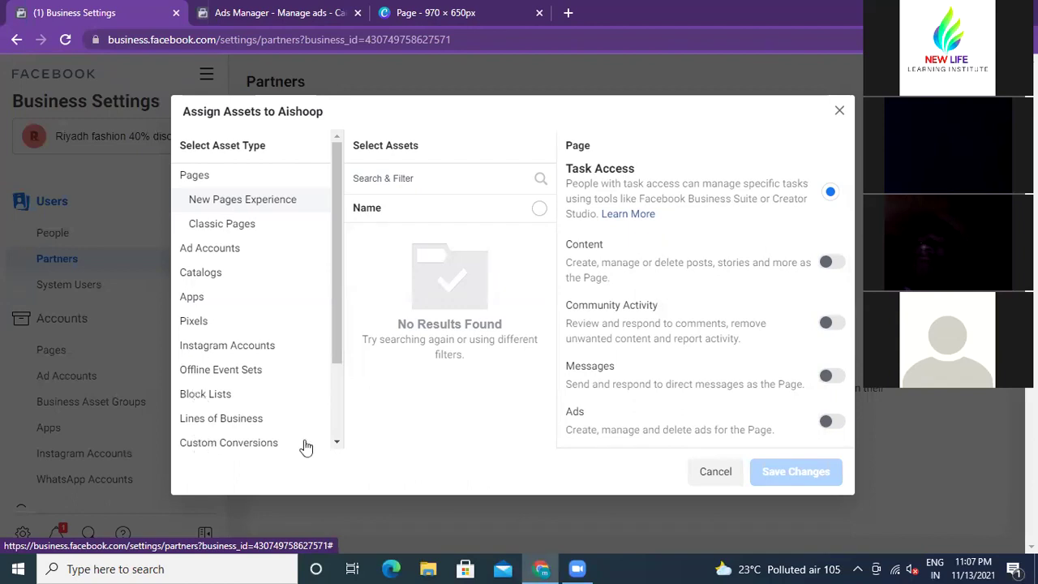
{"action": "scroll", "coordinate": [337, 297], "scroll_direction": "down", "scroll_amount": 2}
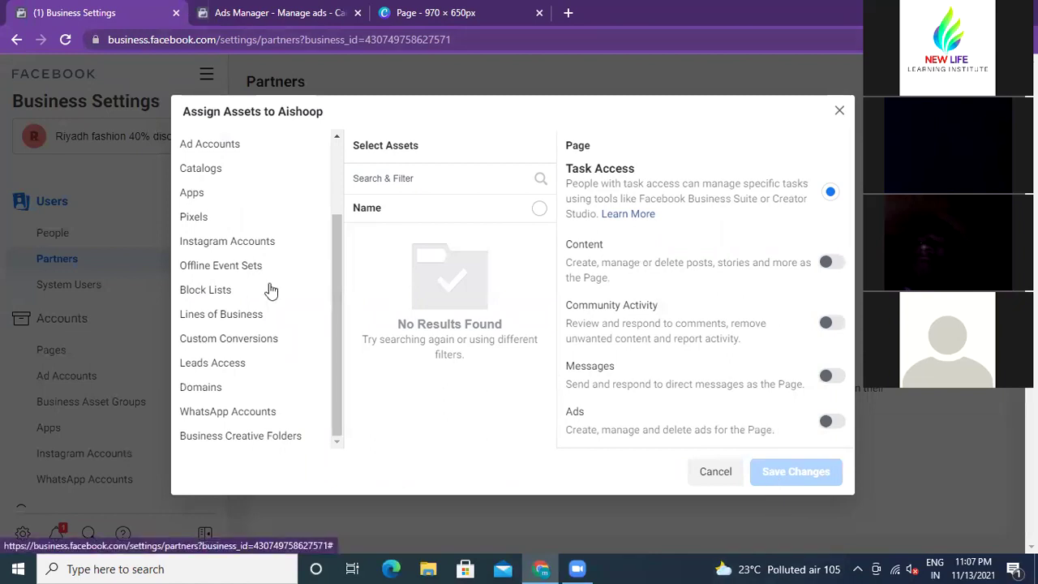
{"action": "scroll", "coordinate": [271, 251], "scroll_direction": "up", "scroll_amount": 2}
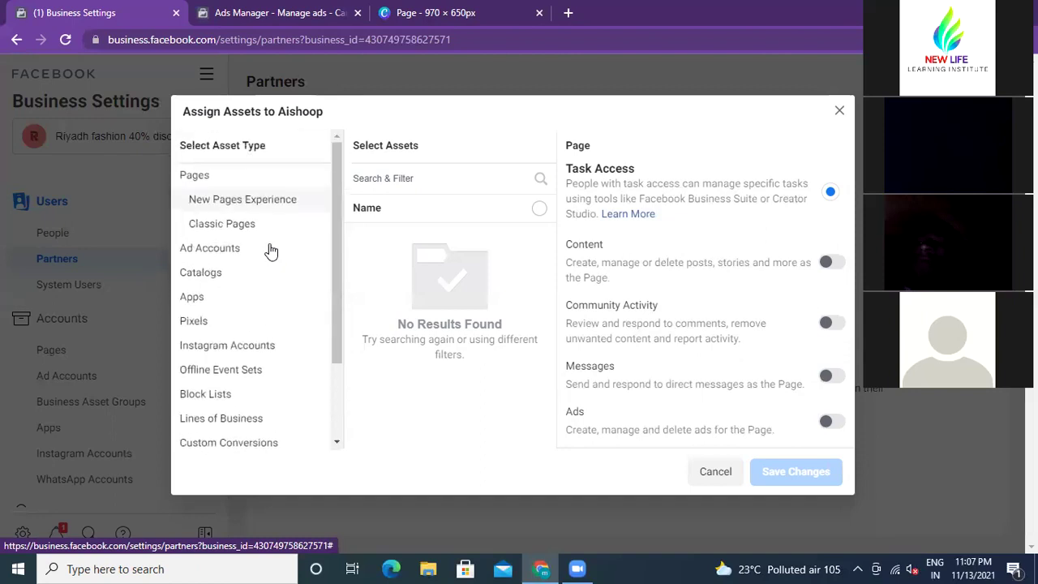
{"action": "left_click", "coordinate": [840, 113]}
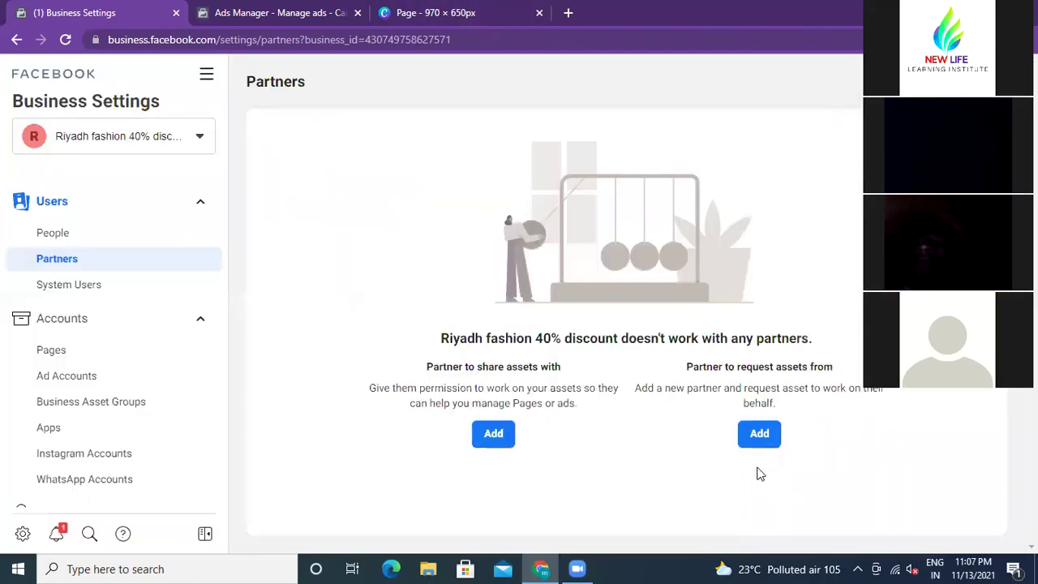
{"action": "left_click", "coordinate": [760, 433]}
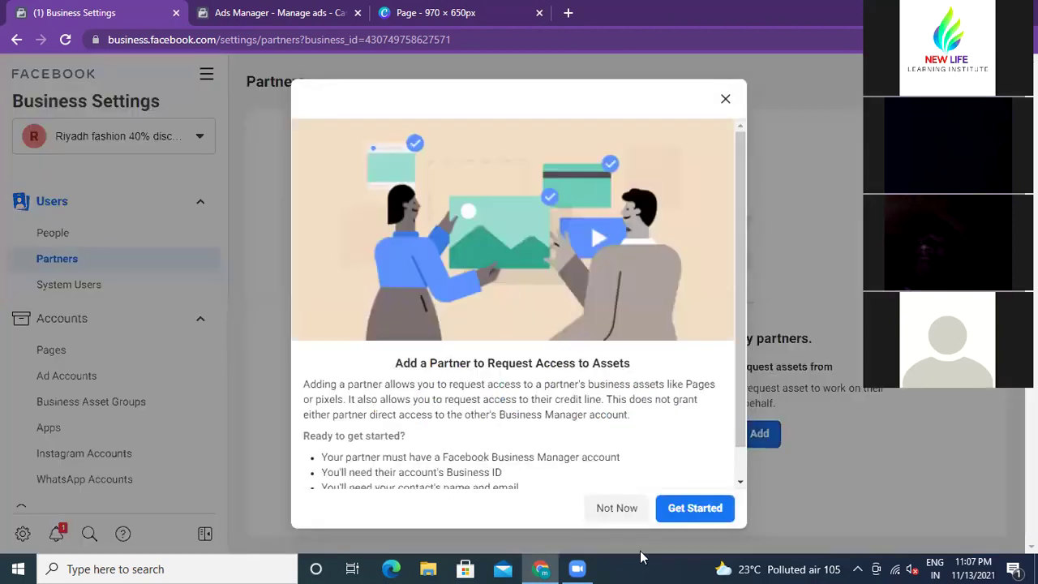
{"action": "left_click", "coordinate": [692, 507]}
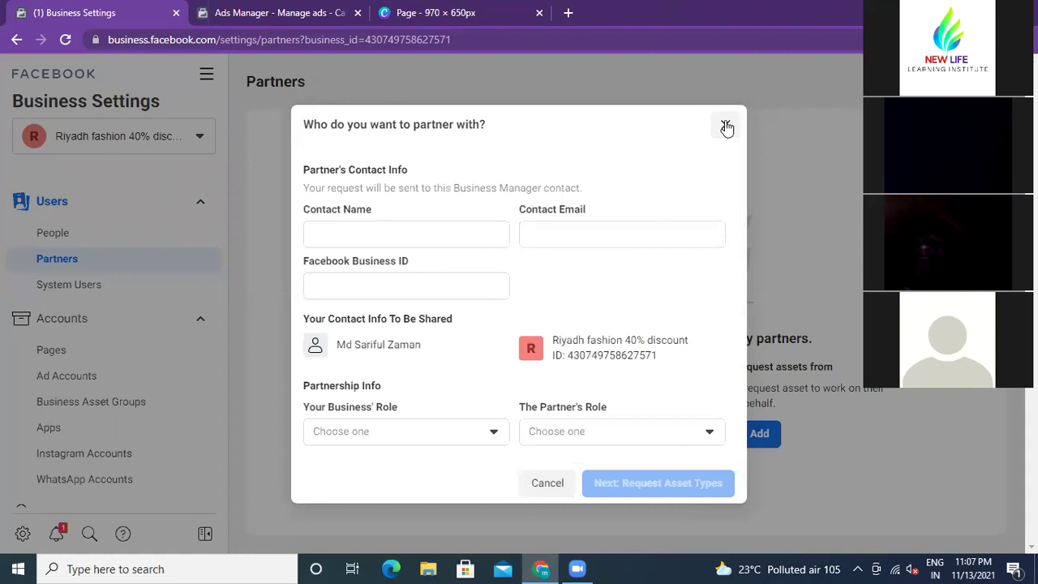
{"action": "left_click", "coordinate": [726, 127]}
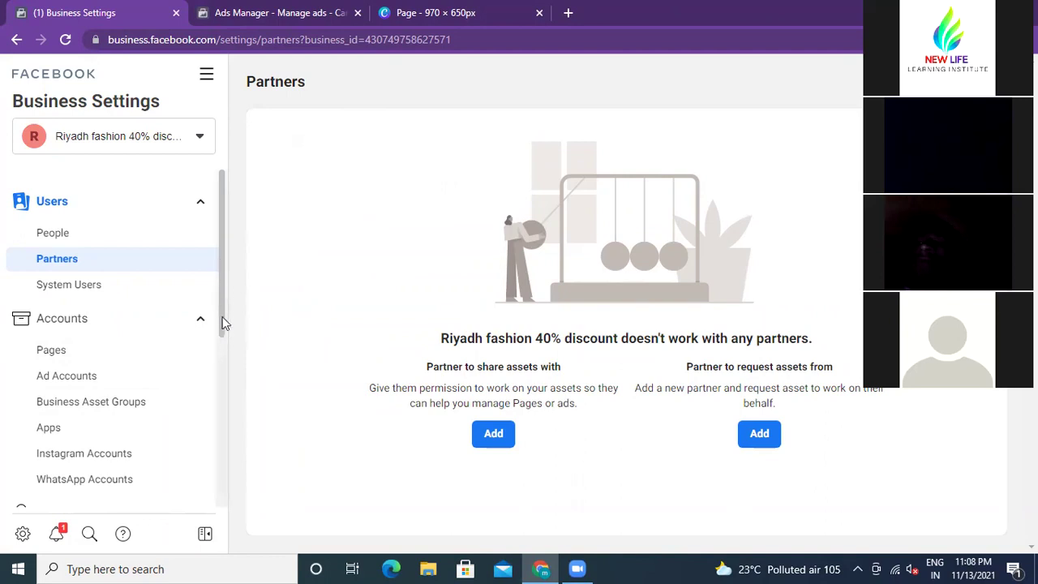
{"action": "scroll", "coordinate": [223, 316], "scroll_direction": "down", "scroll_amount": 2}
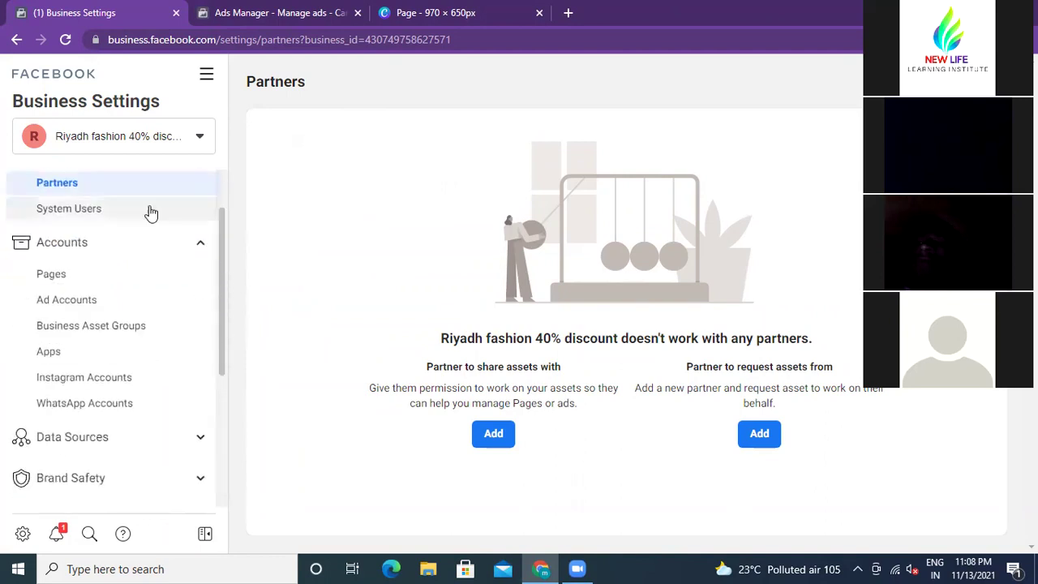
{"action": "scroll", "coordinate": [113, 290], "scroll_direction": "up", "scroll_amount": 2}
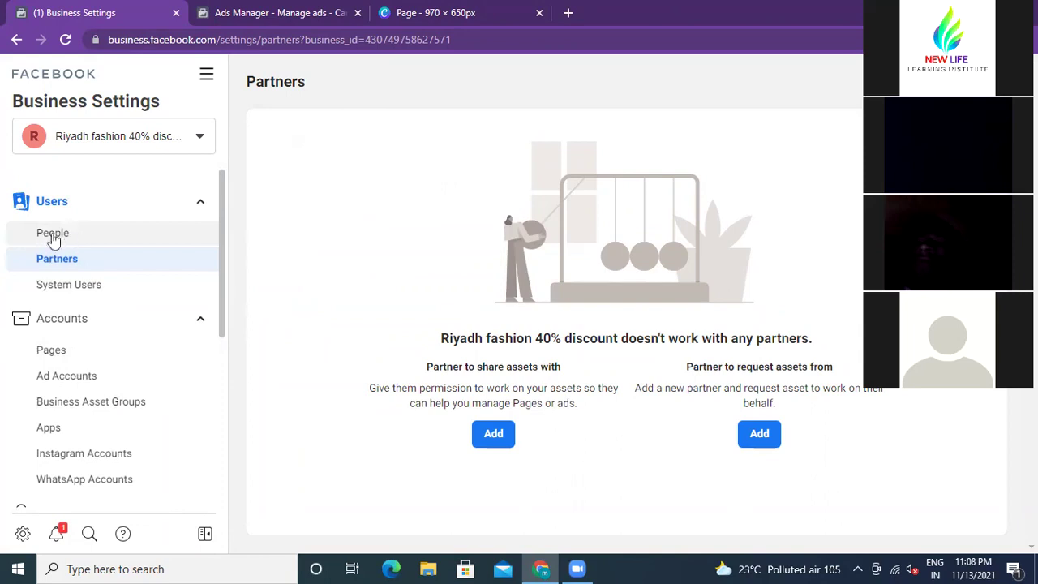
{"action": "left_click", "coordinate": [56, 239]}
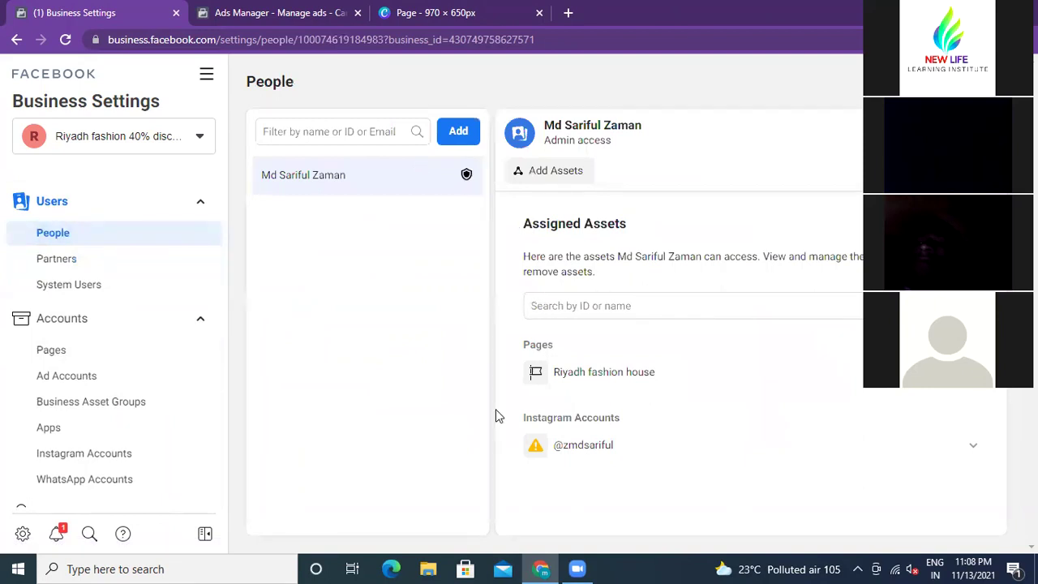
{"action": "left_click", "coordinate": [61, 262]}
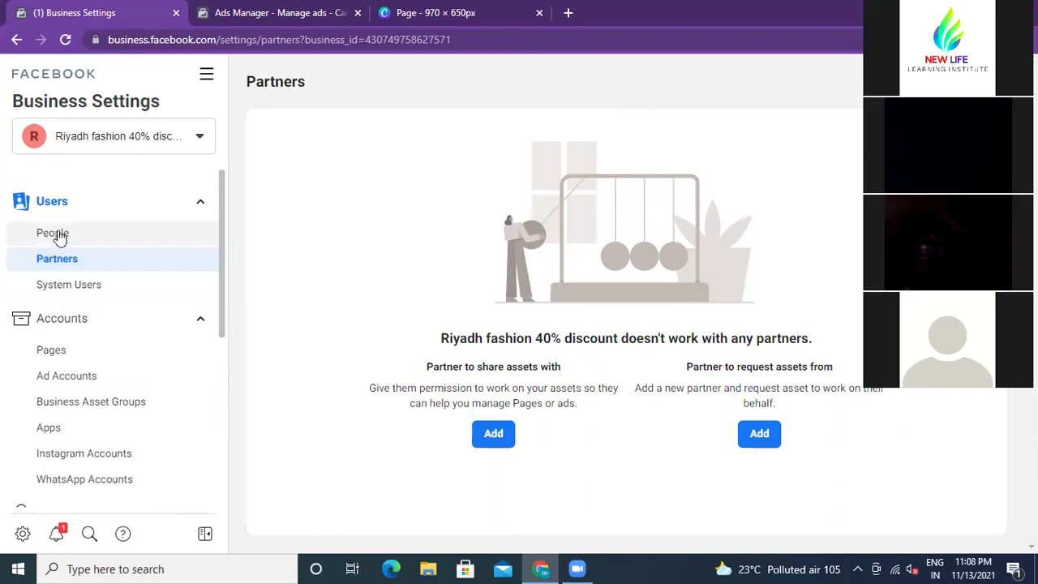
Step: On System Users, start a new system user, keep the Employee role, then cancel the dialog
{"action": "left_click", "coordinate": [46, 288]}
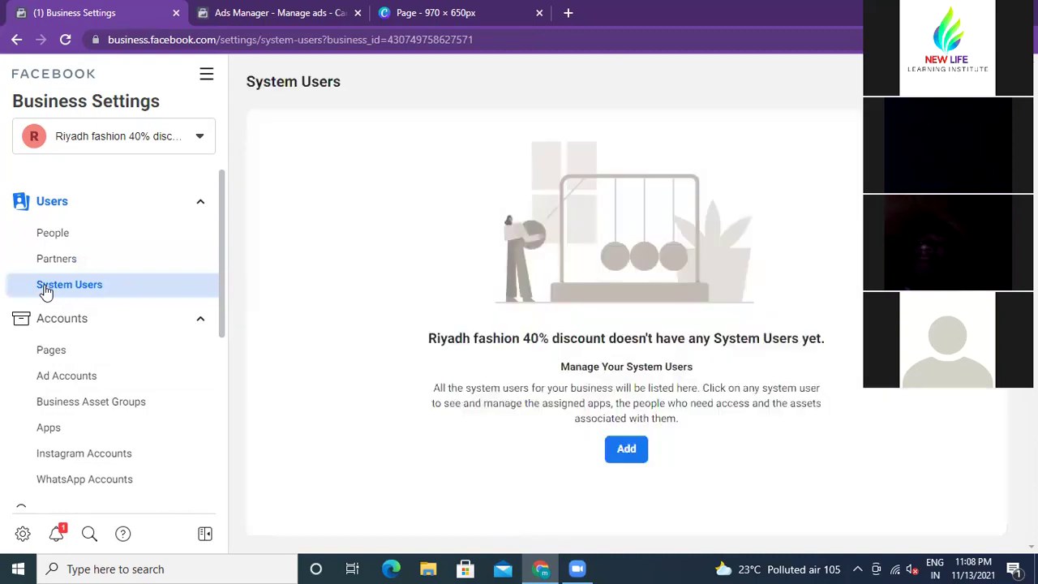
{"action": "left_click", "coordinate": [627, 452]}
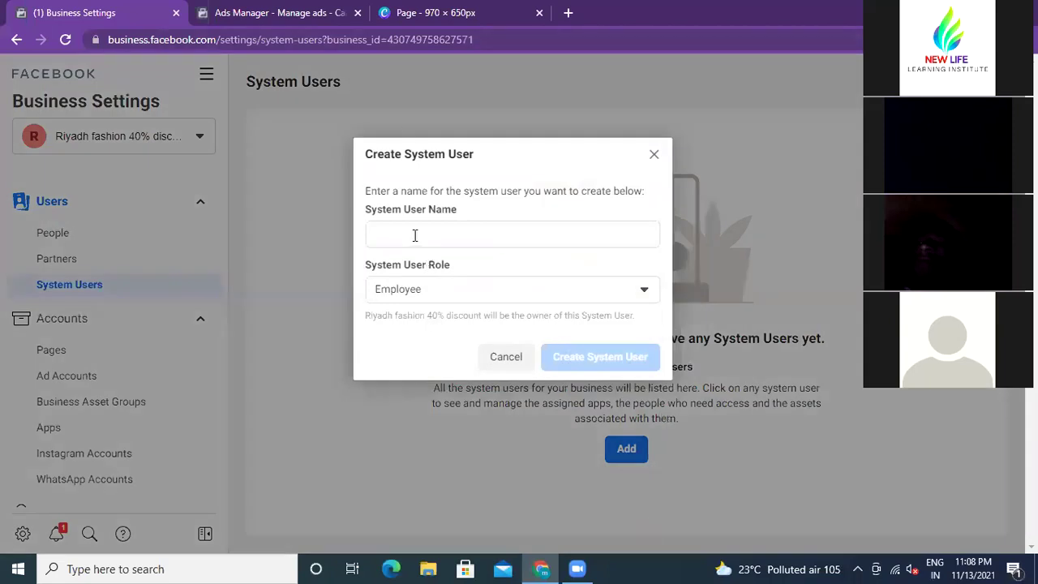
{"action": "left_click", "coordinate": [644, 294]}
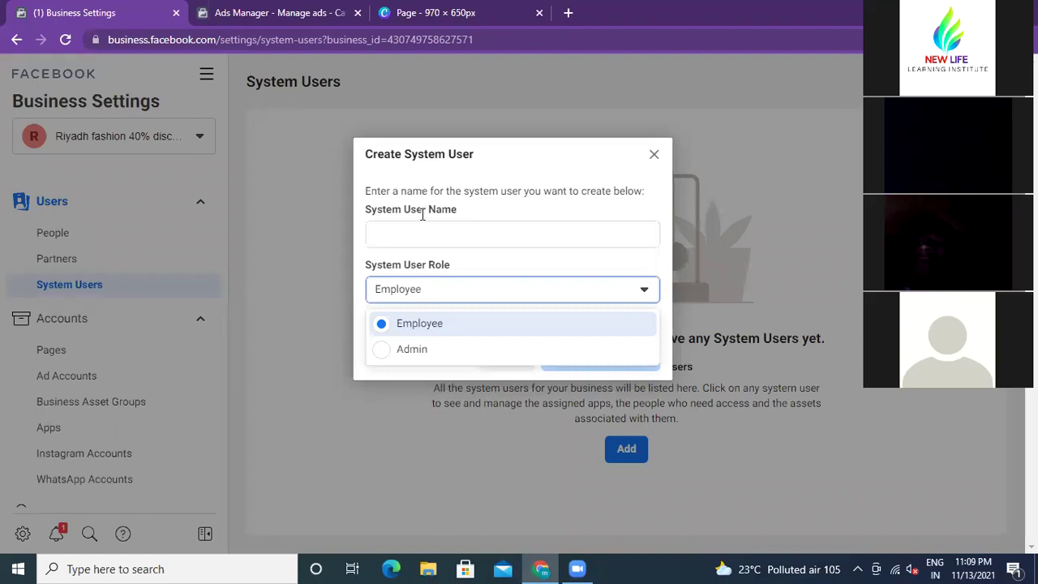
{"action": "left_click", "coordinate": [412, 233]}
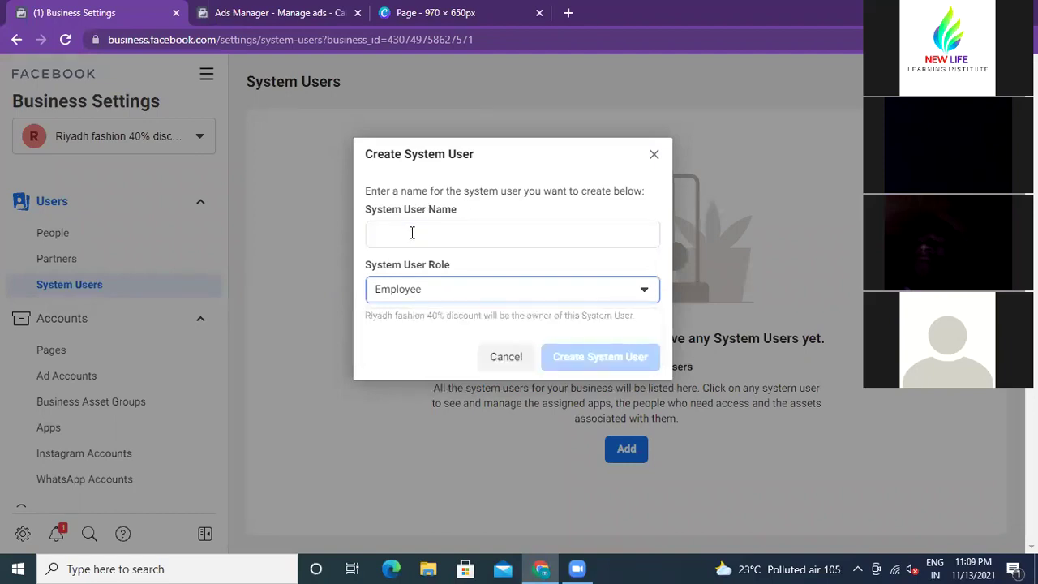
{"action": "left_click", "coordinate": [656, 155]}
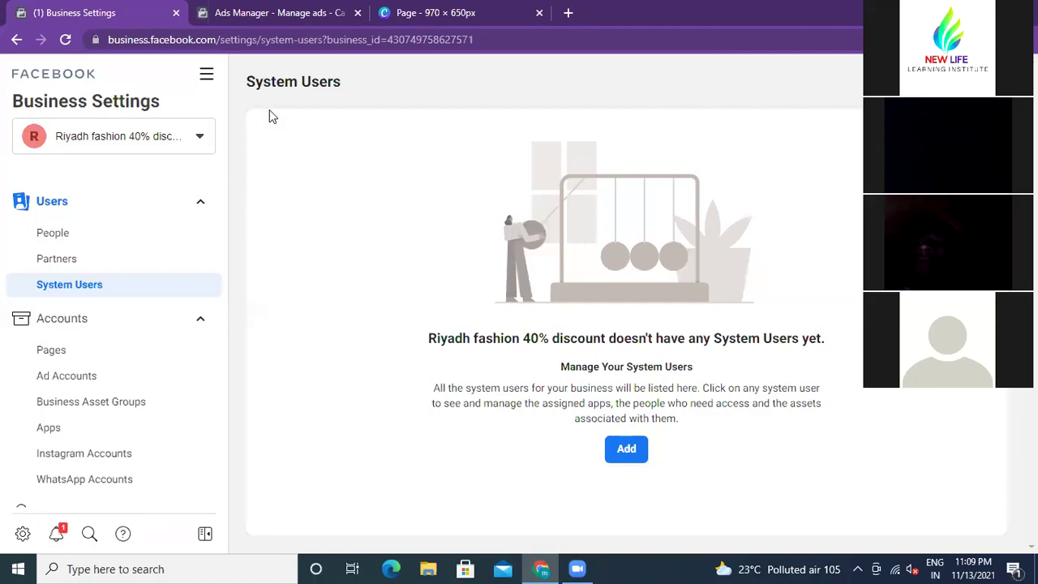
Step: Go to the Partners page and scroll through its empty partner list
{"action": "left_click", "coordinate": [70, 267]}
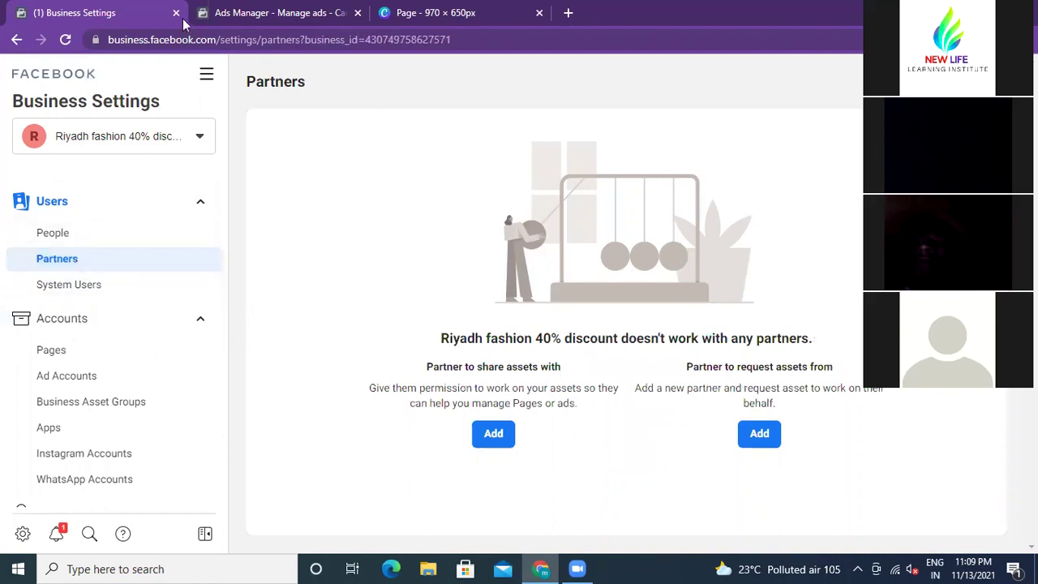
{"action": "scroll", "coordinate": [70, 357], "scroll_direction": "down", "scroll_amount": 2}
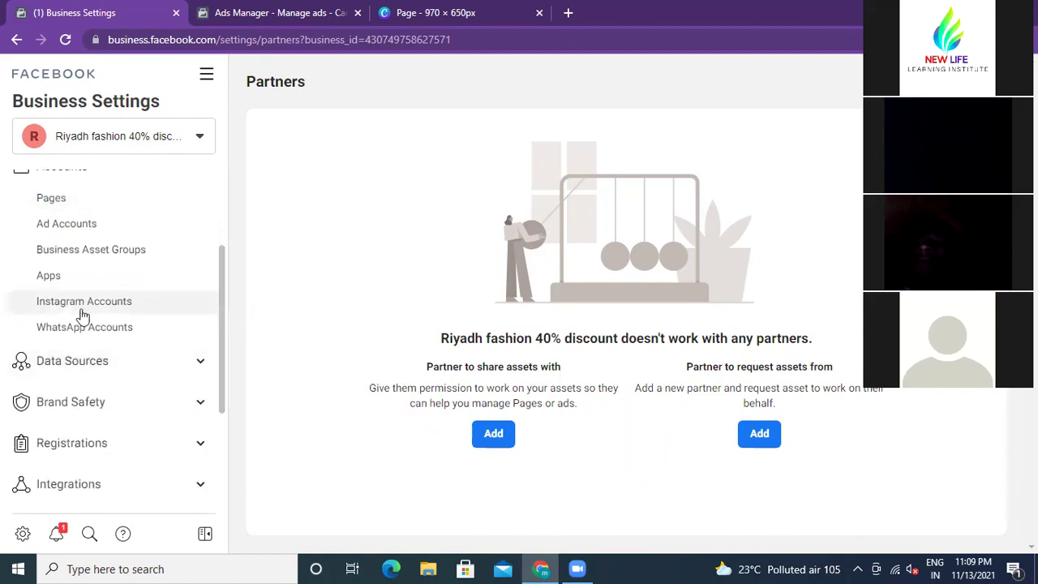
{"action": "scroll", "coordinate": [84, 311], "scroll_direction": "up", "scroll_amount": 2}
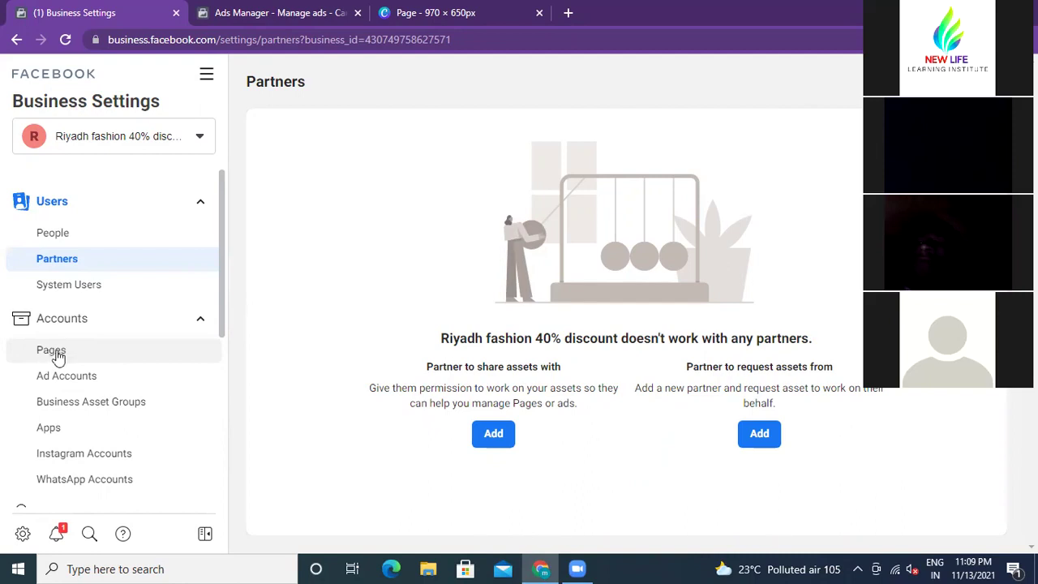
Step: In Pages settings, try the Add a Facebook Page dialog for an existing Page, then close it
{"action": "left_click", "coordinate": [50, 355]}
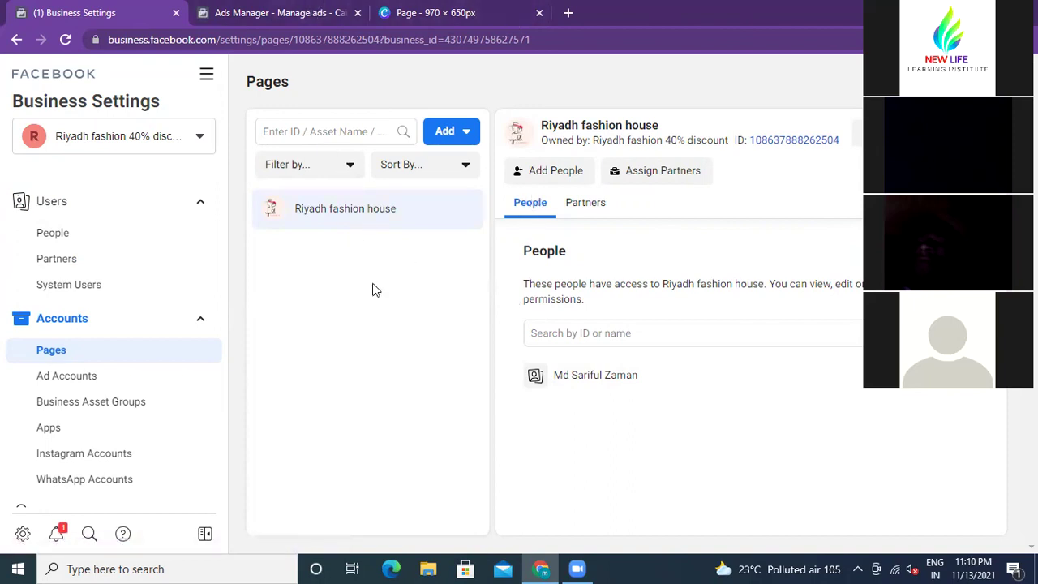
{"action": "left_click", "coordinate": [467, 136]}
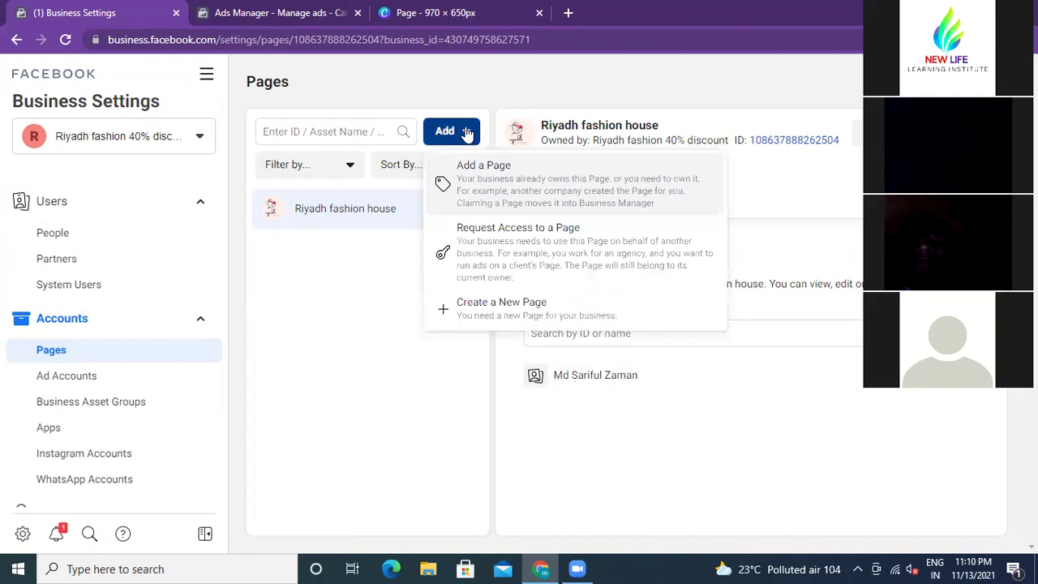
{"action": "left_click", "coordinate": [369, 293]}
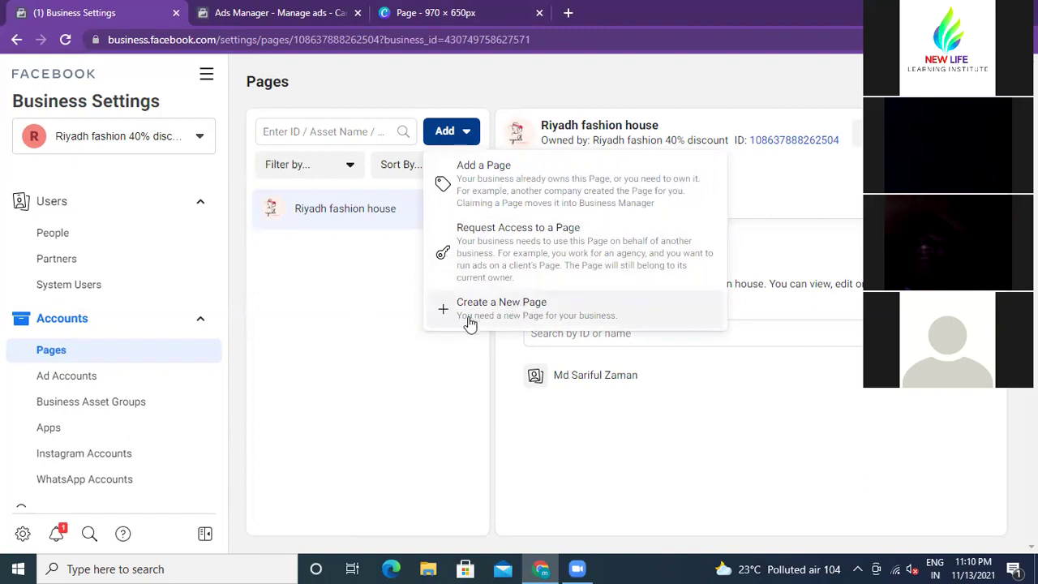
{"action": "left_click", "coordinate": [492, 172]}
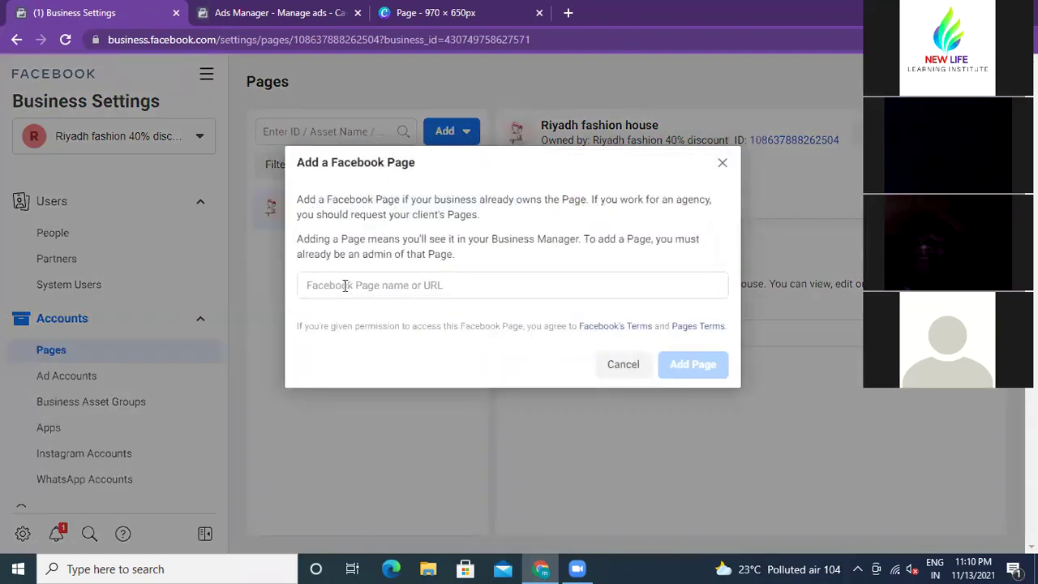
{"action": "left_click", "coordinate": [391, 285]}
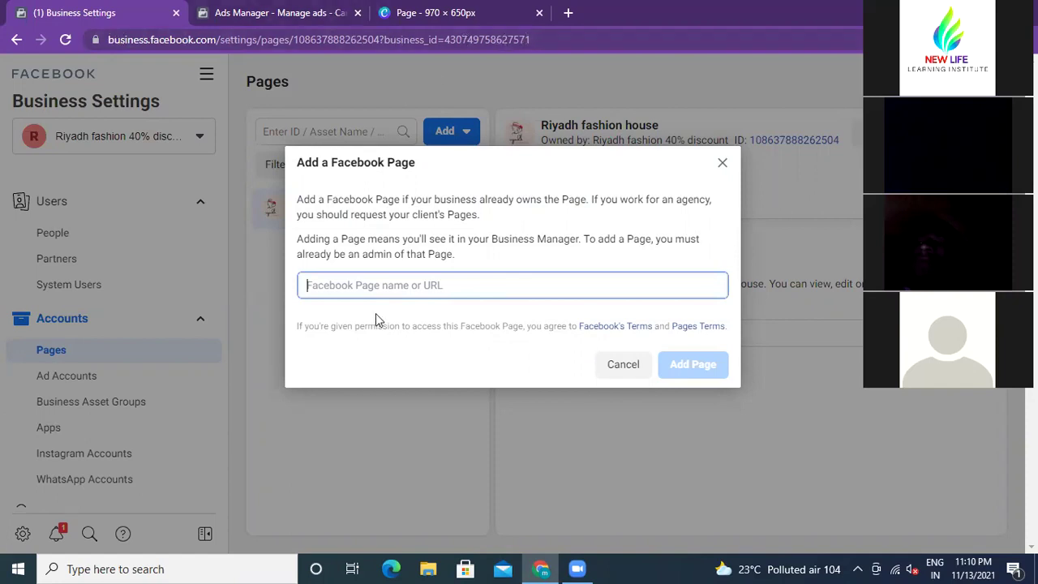
{"action": "left_click", "coordinate": [721, 165]}
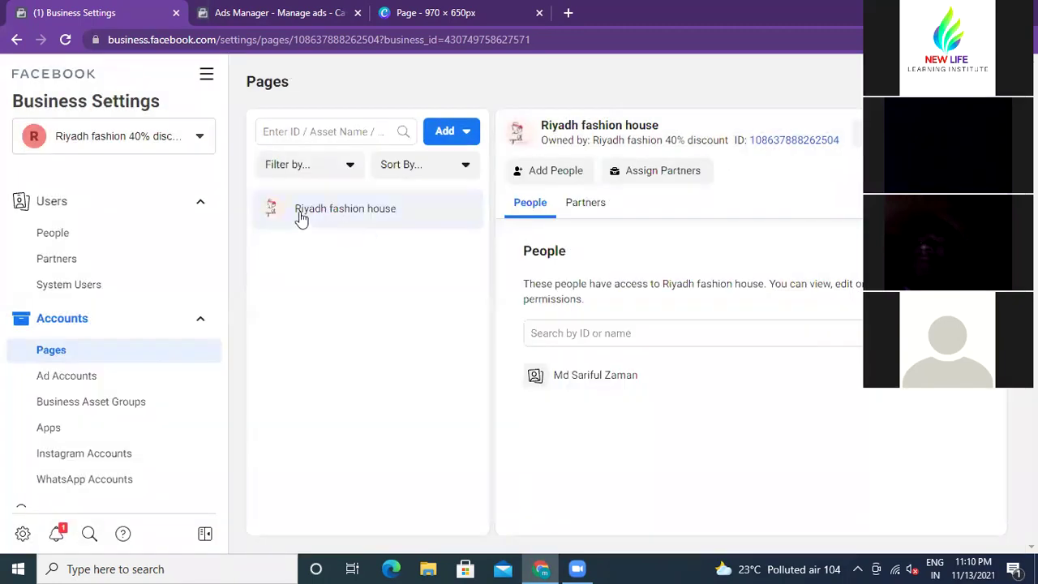
Step: Reopen and close the Add a Facebook Page dialog, then show the Add choices again
{"action": "left_click", "coordinate": [459, 131]}
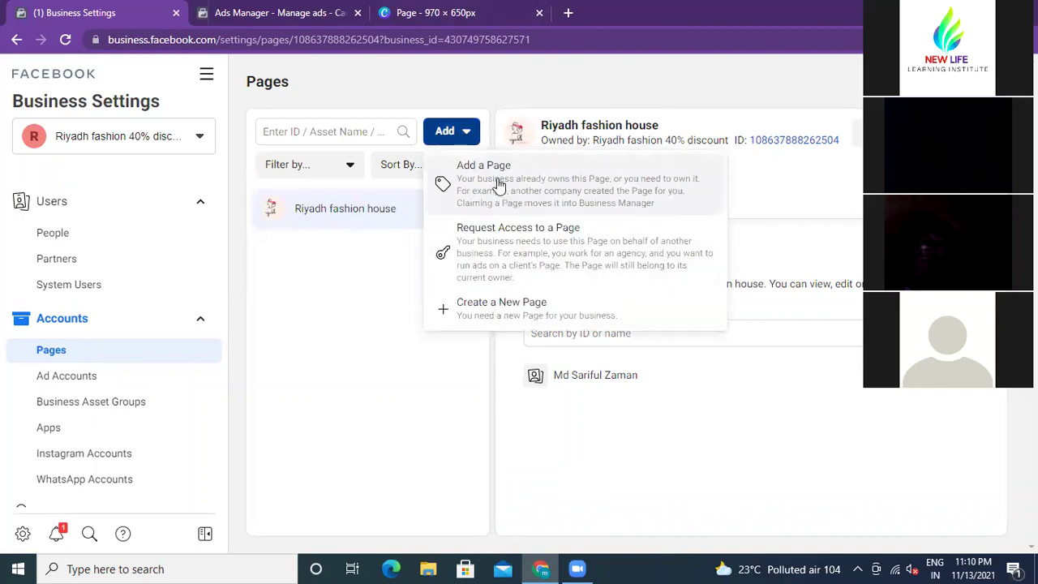
{"action": "left_click", "coordinate": [499, 185]}
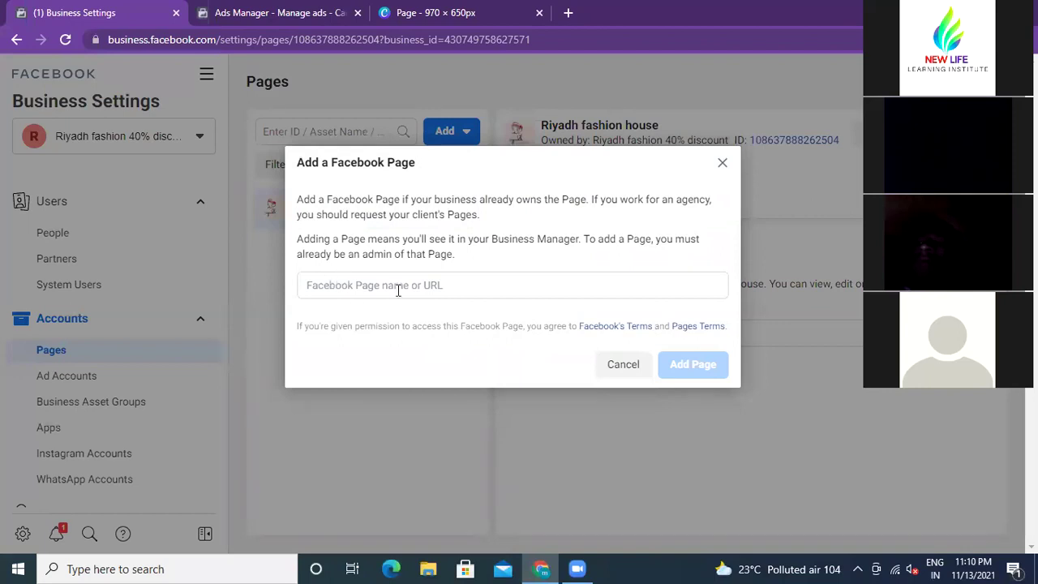
{"action": "left_click", "coordinate": [723, 165]}
{"action": "left_click", "coordinate": [467, 134]}
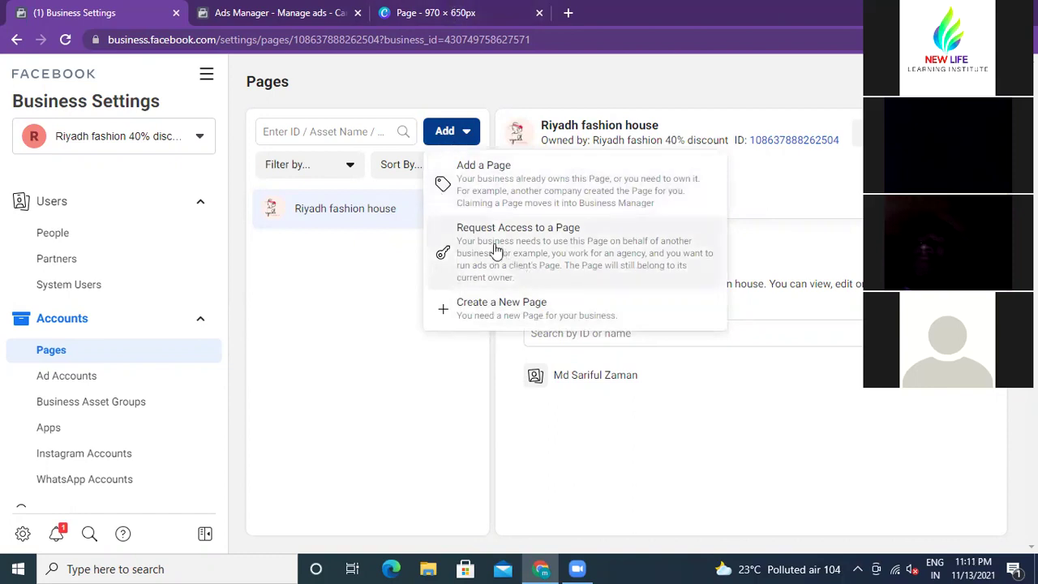
{"action": "left_click", "coordinate": [572, 243]}
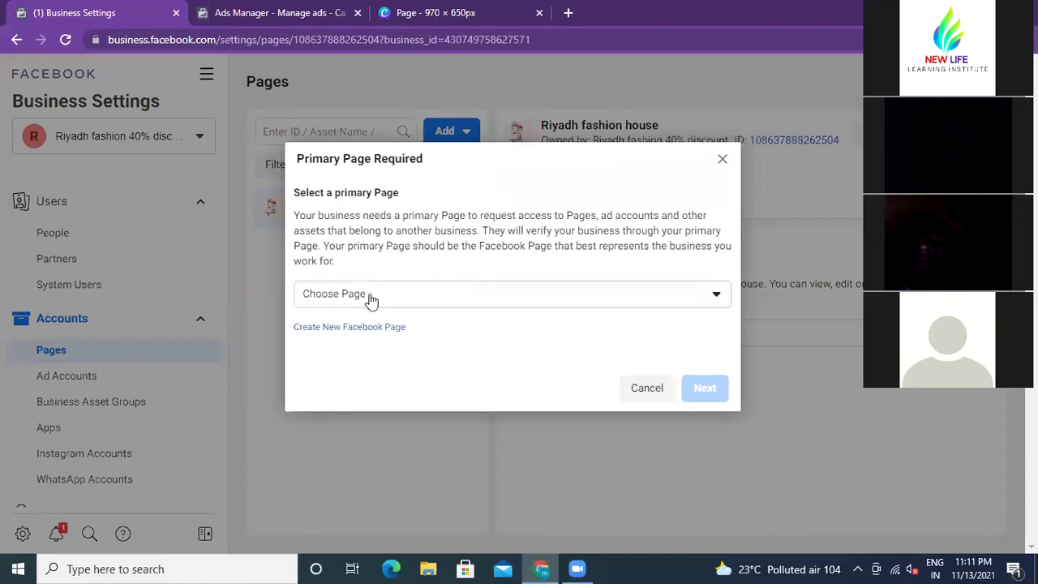
{"action": "left_click", "coordinate": [718, 299]}
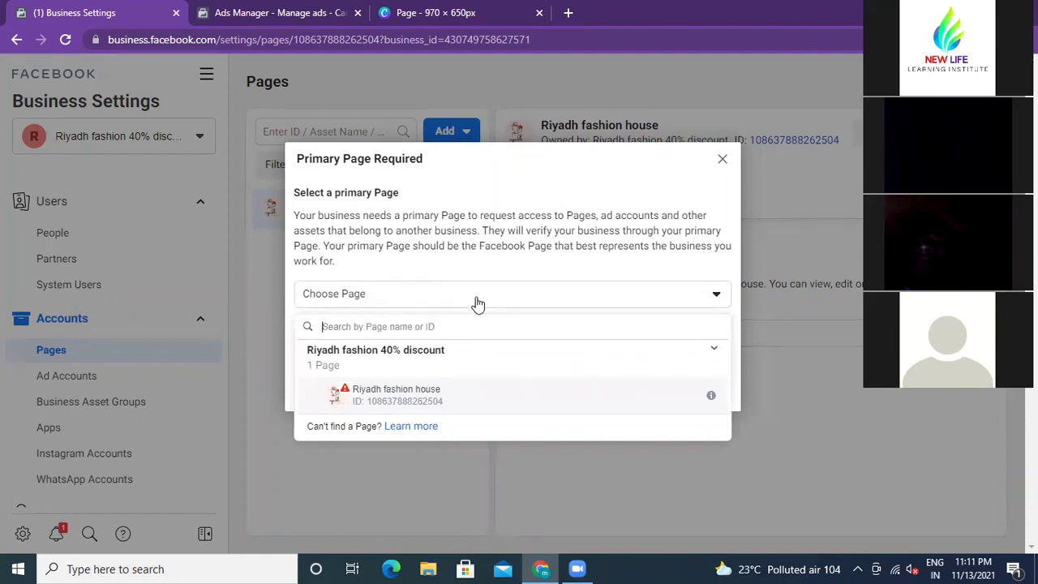
{"action": "left_click", "coordinate": [527, 296]}
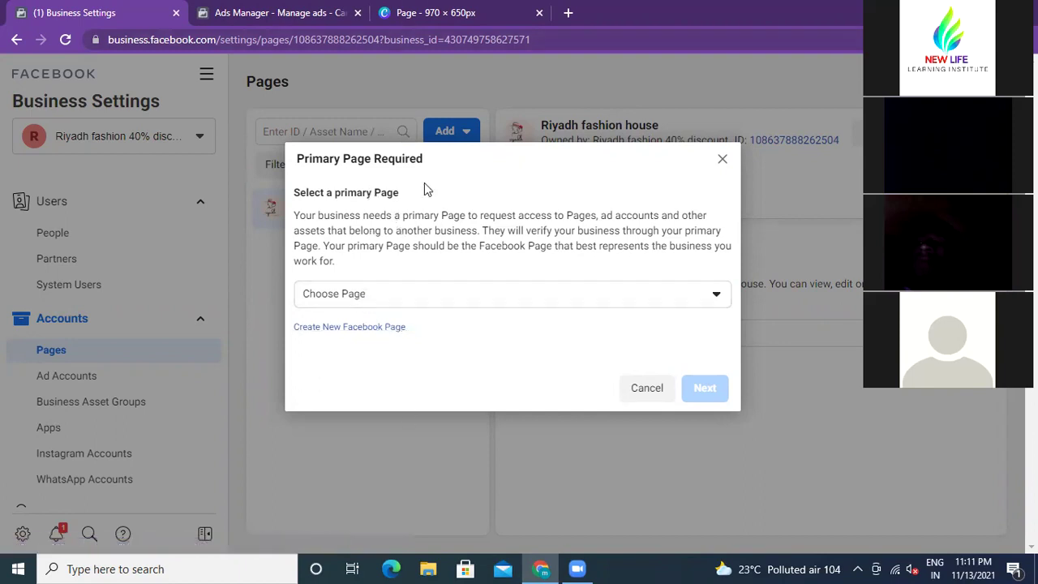
{"action": "left_click", "coordinate": [723, 161]}
{"action": "left_click", "coordinate": [468, 138]}
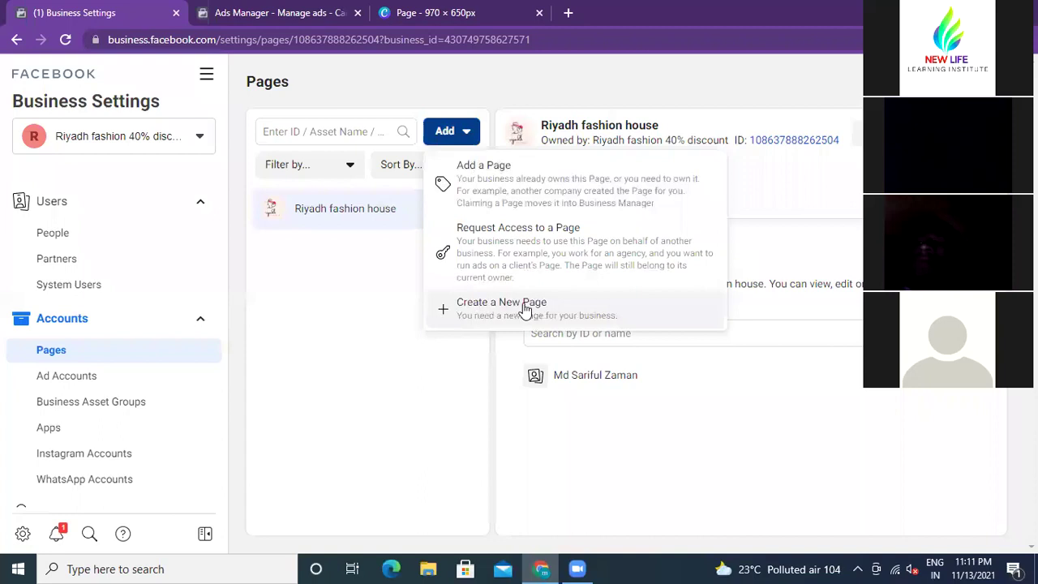
Step: Dismiss the Add menu and go to the Ad Accounts settings page
{"action": "left_click", "coordinate": [373, 321]}
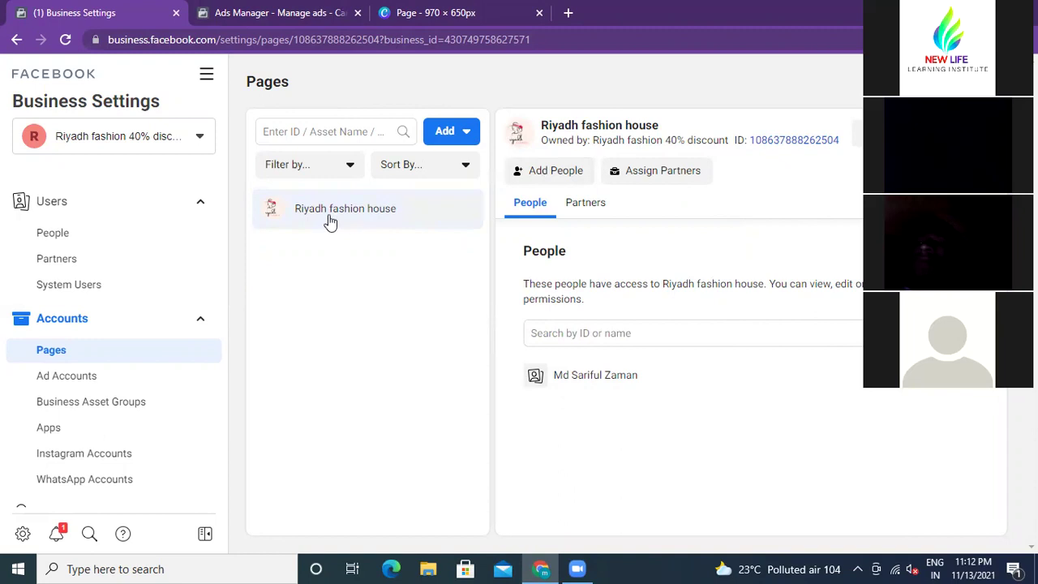
{"action": "left_click", "coordinate": [88, 379]}
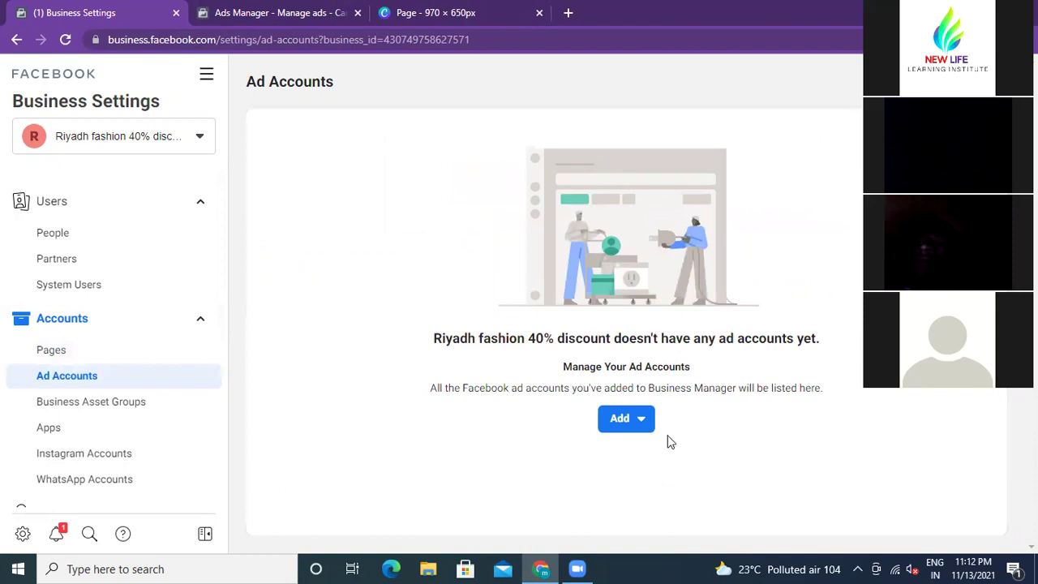
{"action": "left_click", "coordinate": [619, 423]}
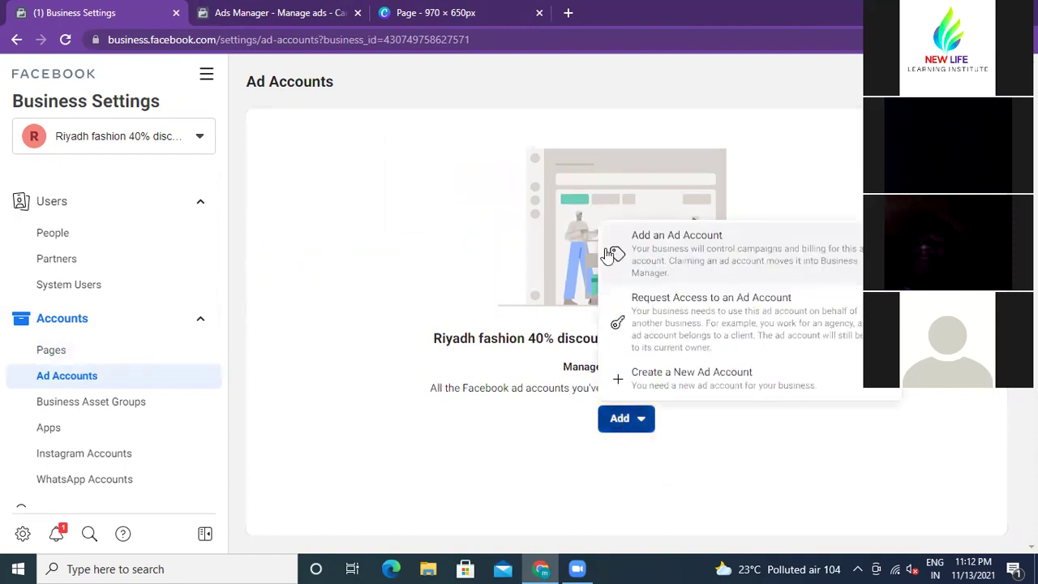
{"action": "left_click", "coordinate": [710, 243]}
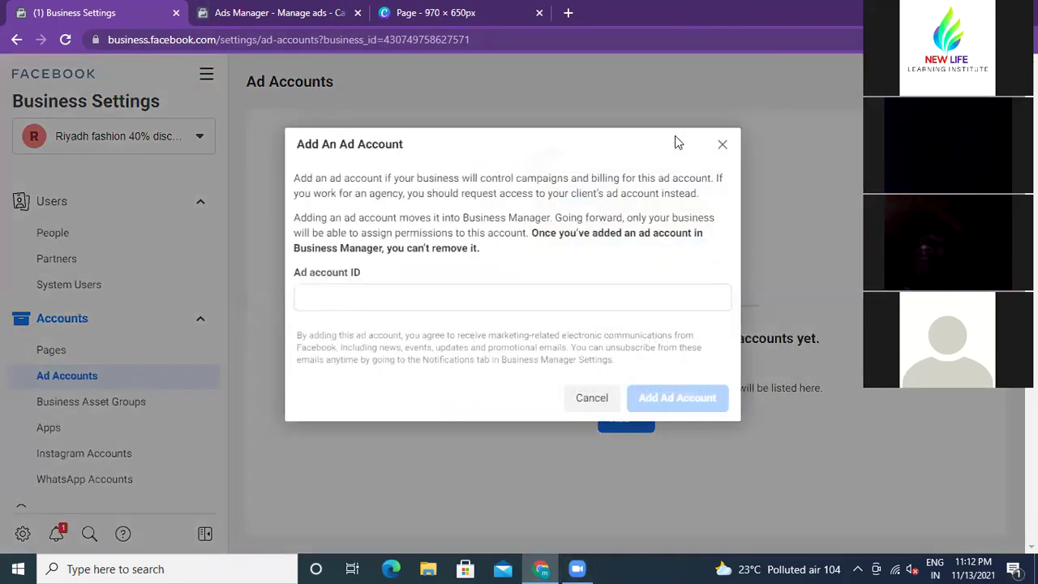
{"action": "left_click", "coordinate": [722, 144]}
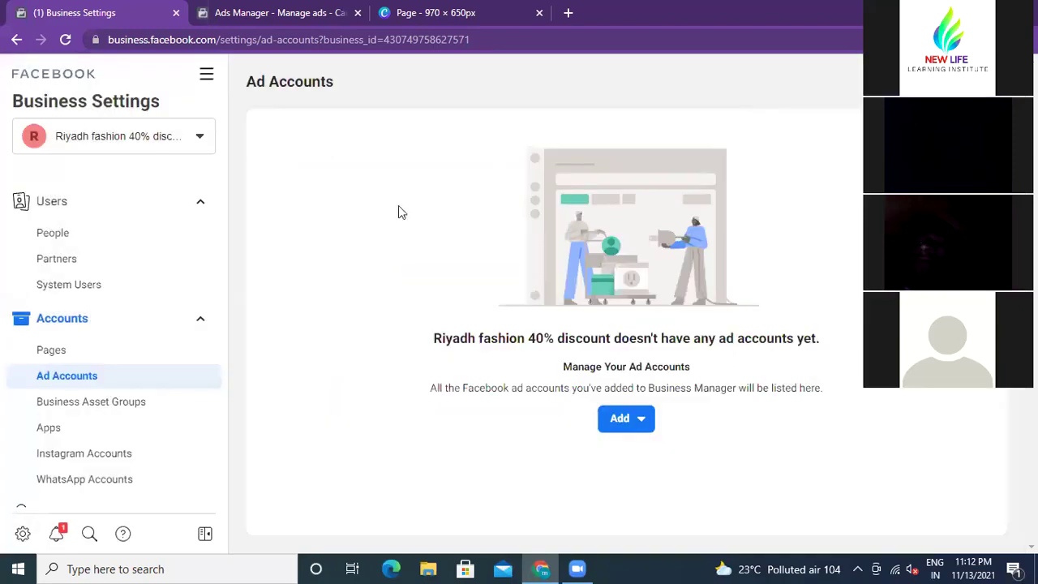
Step: In the Ads Manager tab, copy the ad account ID after act= in the URL
{"action": "left_click", "coordinate": [290, 12]}
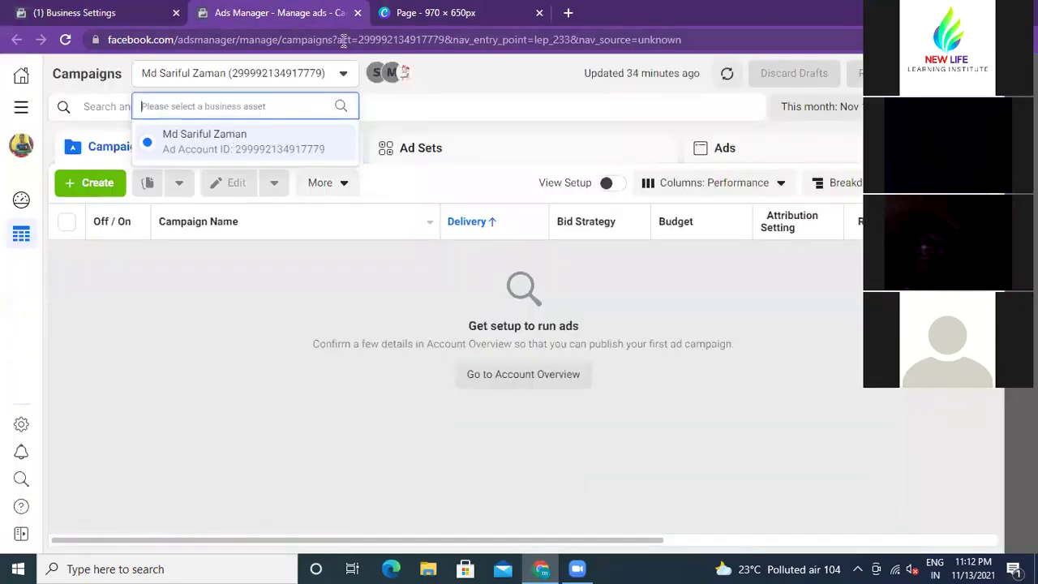
{"action": "left_click_drag", "start_coordinate": [357, 39], "coordinate": [446, 38]}
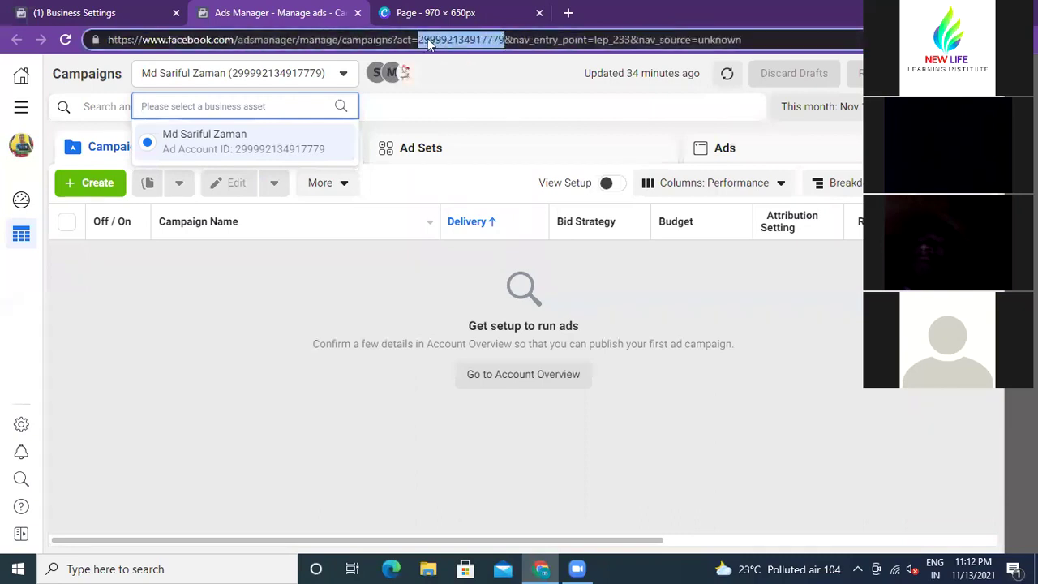
{"action": "right_click", "coordinate": [441, 38]}
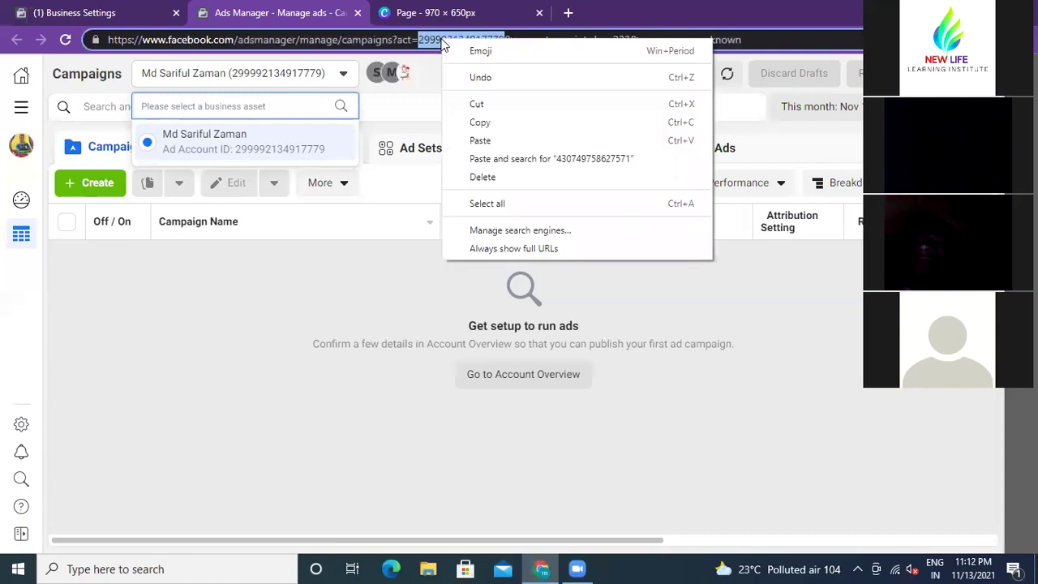
{"action": "left_click", "coordinate": [479, 123]}
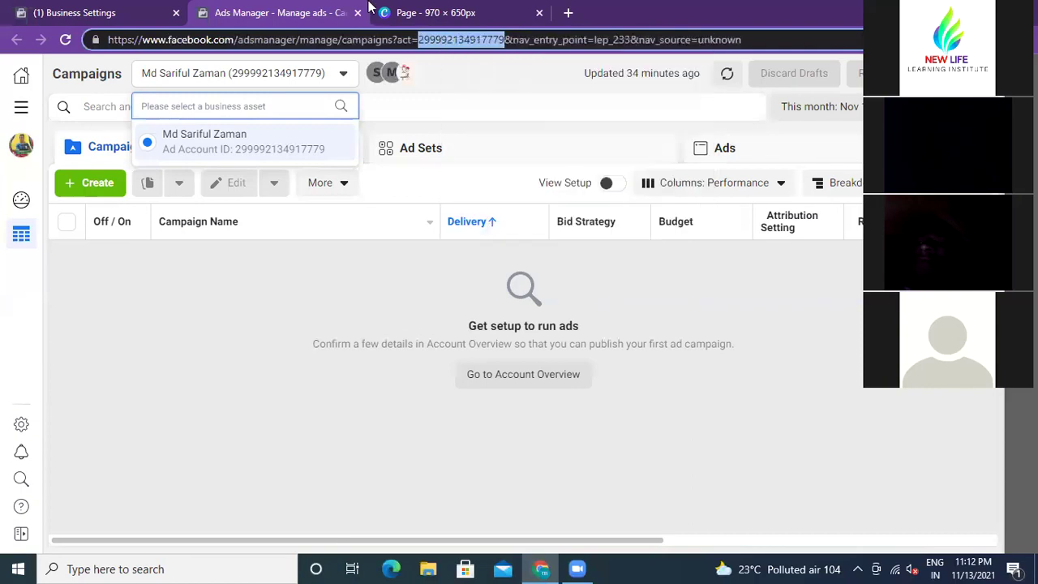
Step: Back in Business Settings, open the dialog for adding an existing ad account
{"action": "left_click", "coordinate": [125, 13]}
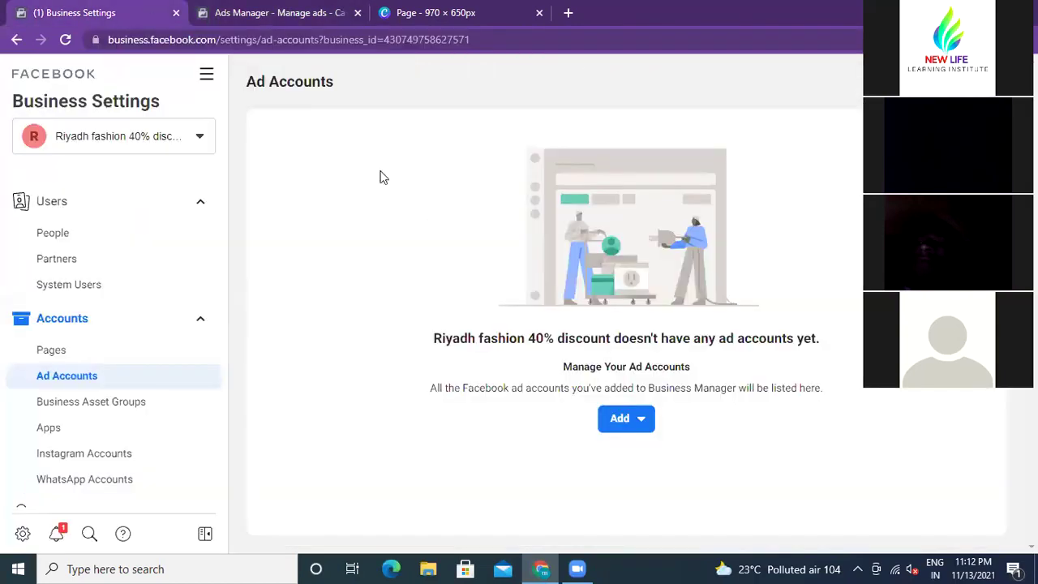
{"action": "left_click", "coordinate": [637, 424]}
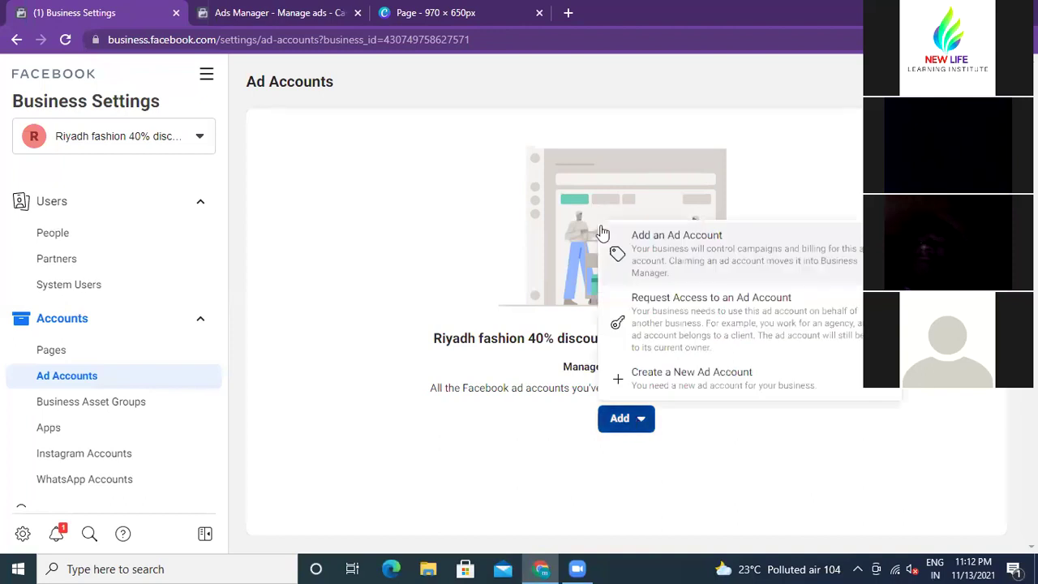
{"action": "left_click", "coordinate": [649, 251]}
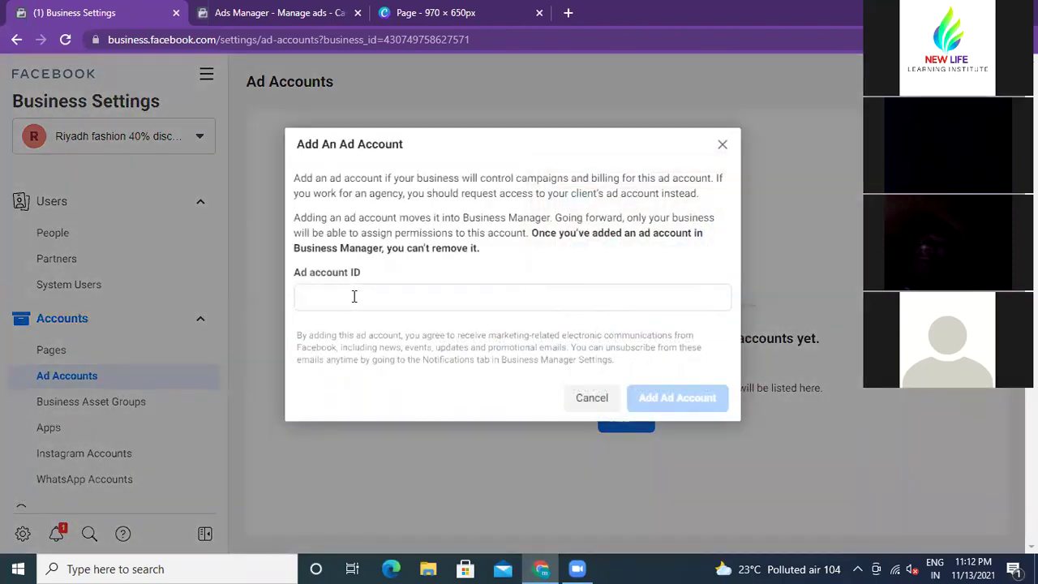
Step: Paste the copied ad account ID, submit it, and close after the email-verification error
{"action": "left_click", "coordinate": [346, 297]}
{"action": "right_click", "coordinate": [346, 296]}
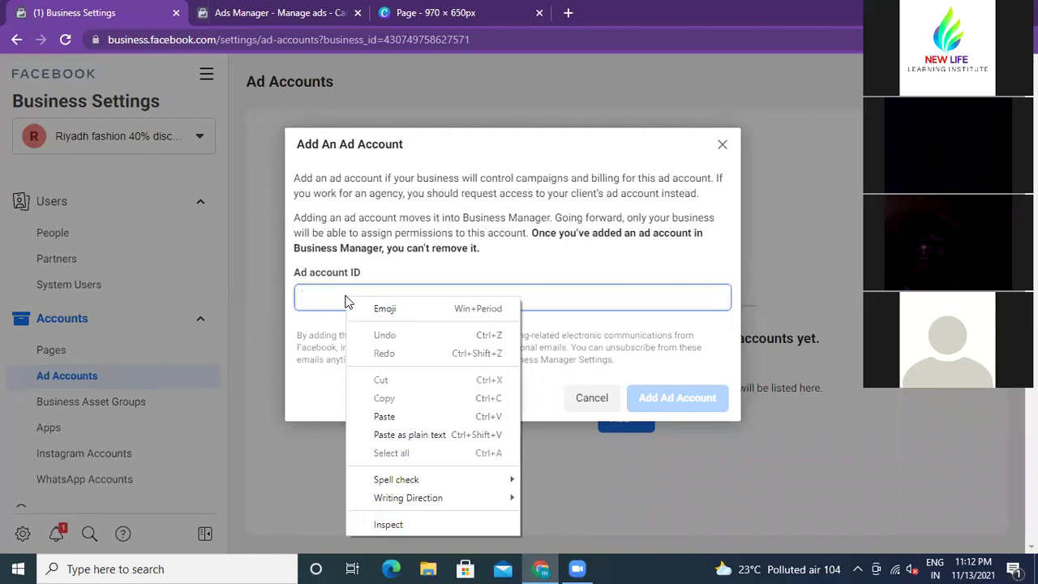
{"action": "left_click", "coordinate": [386, 416]}
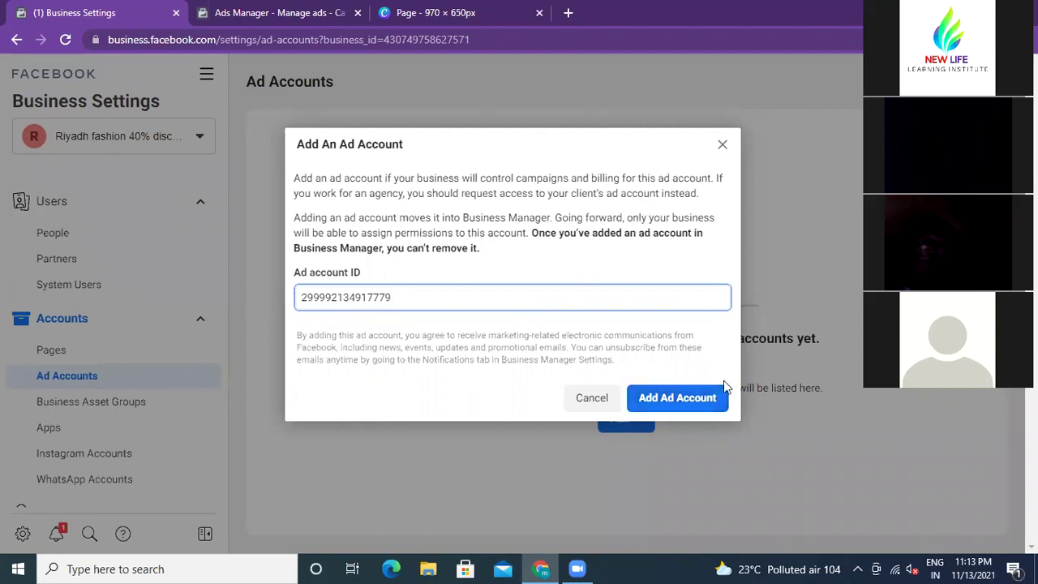
{"action": "left_click", "coordinate": [650, 399]}
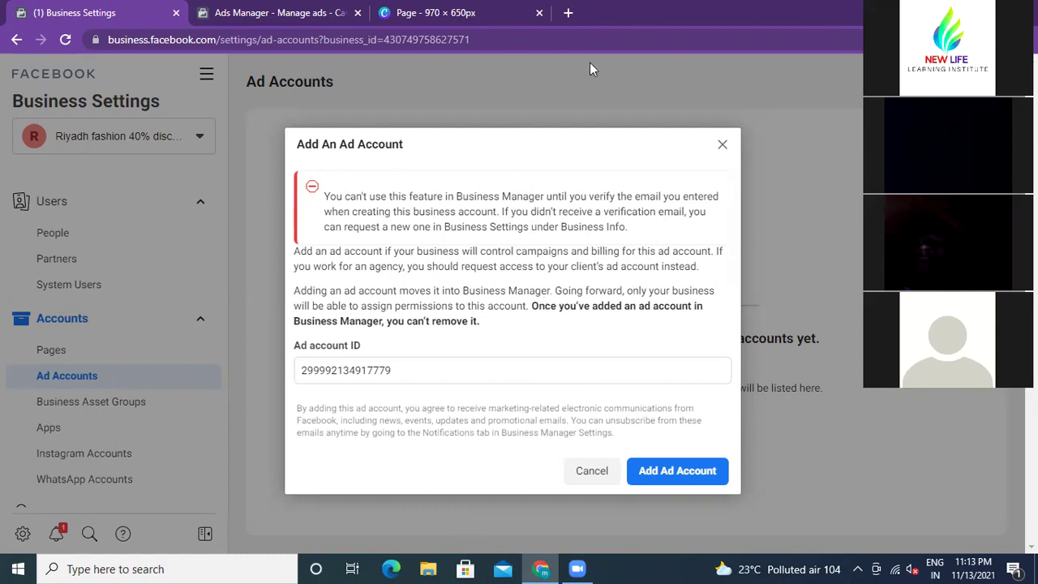
{"action": "left_click", "coordinate": [719, 130]}
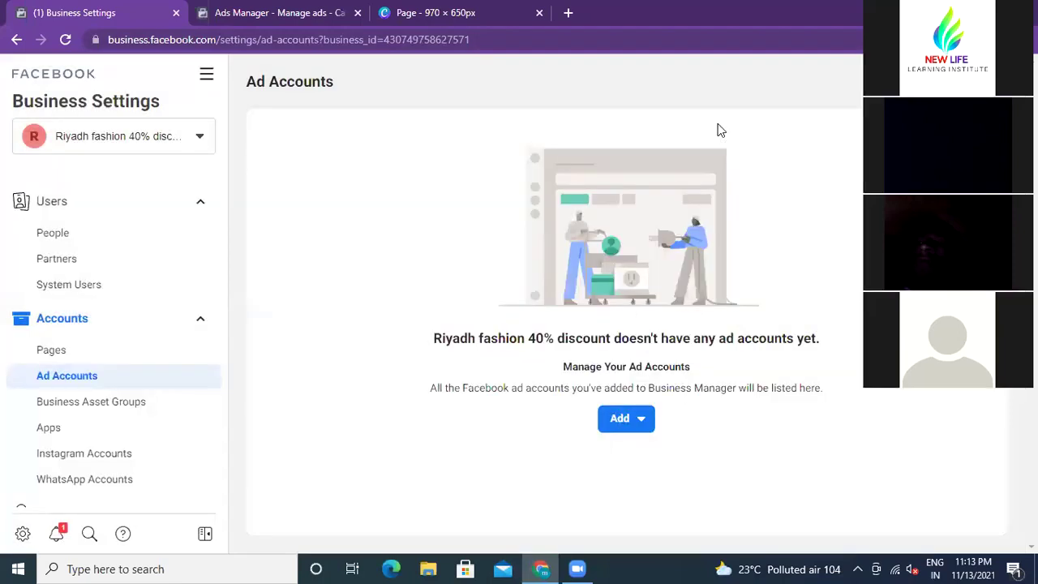
{"action": "left_click", "coordinate": [623, 420]}
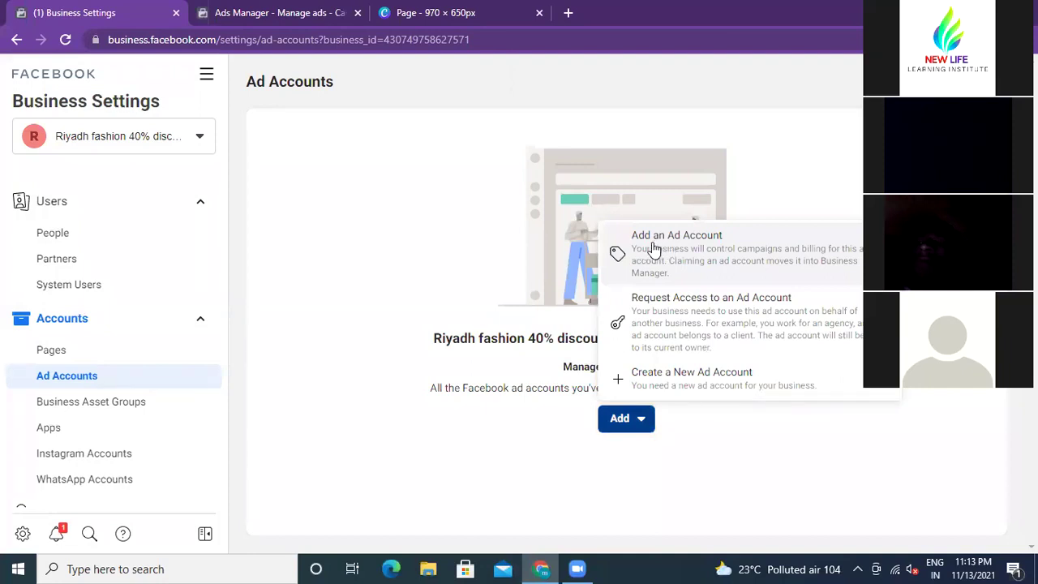
{"action": "left_click", "coordinate": [654, 249]}
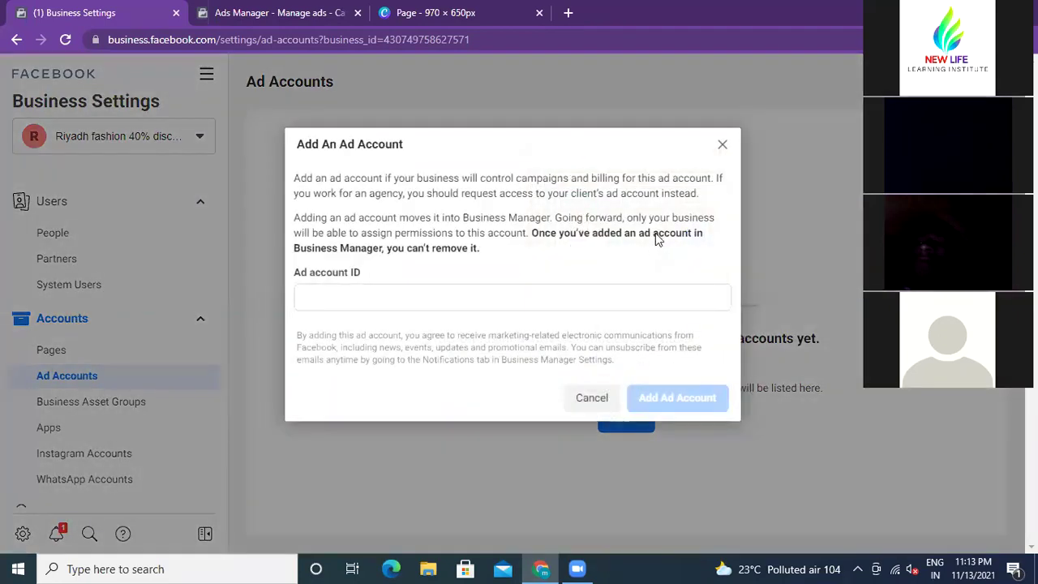
{"action": "right_click", "coordinate": [329, 297]}
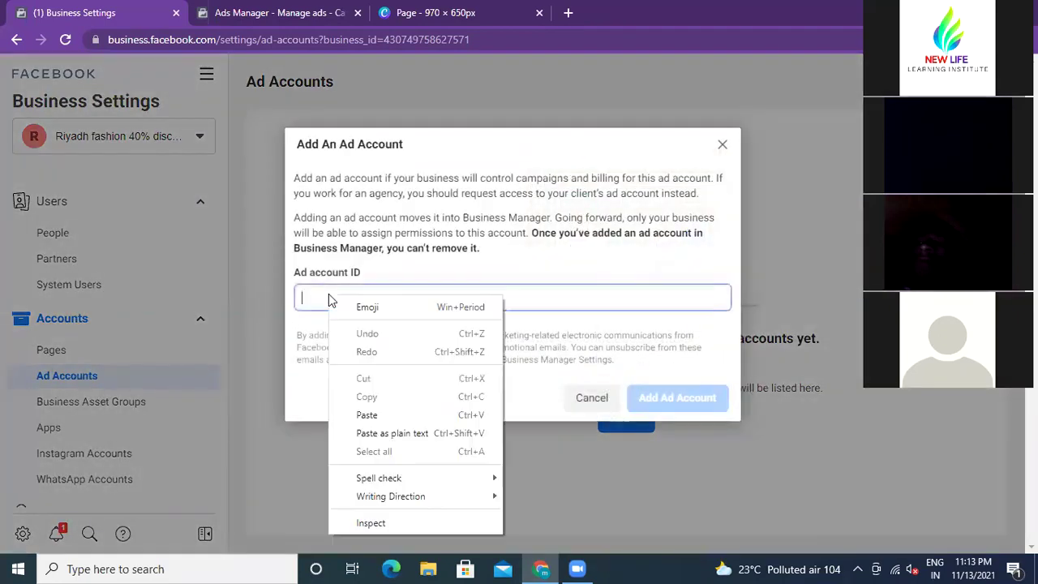
{"action": "left_click", "coordinate": [365, 414]}
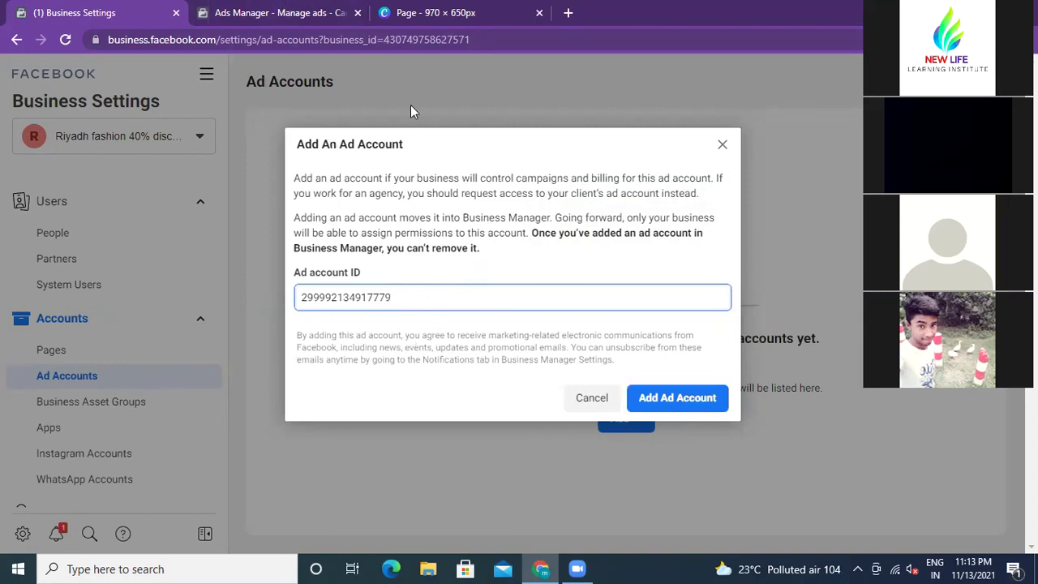
{"action": "key", "text": "BackSpace"}
{"action": "key", "text": "BackSpace"}
{"action": "key", "text": "BackSpace"}
{"action": "key", "text": "BackSpace"}
{"action": "key", "text": "BackSpace"}
{"action": "key", "text": "BackSpace"}
{"action": "key", "text": "BackSpace"}
{"action": "key", "text": "BackSpace"}
{"action": "key", "text": "BackSpace"}
{"action": "key", "text": "BackSpace"}
{"action": "key", "text": "BackSpace"}
{"action": "key", "text": "BackSpace"}
{"action": "key", "text": "BackSpace"}
{"action": "key", "text": "BackSpace"}
{"action": "key", "text": "BackSpace"}
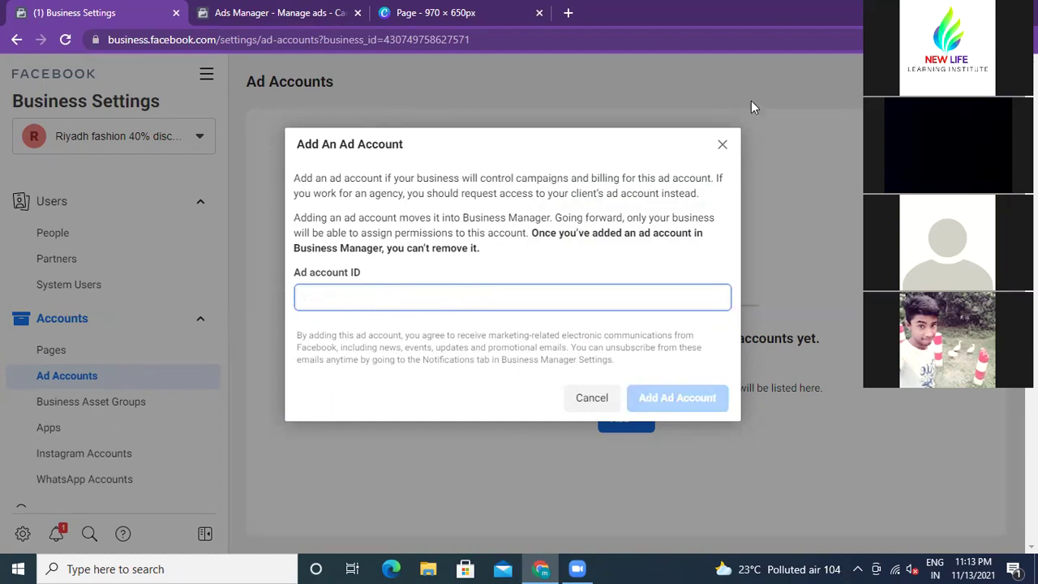
{"action": "left_click", "coordinate": [722, 144]}
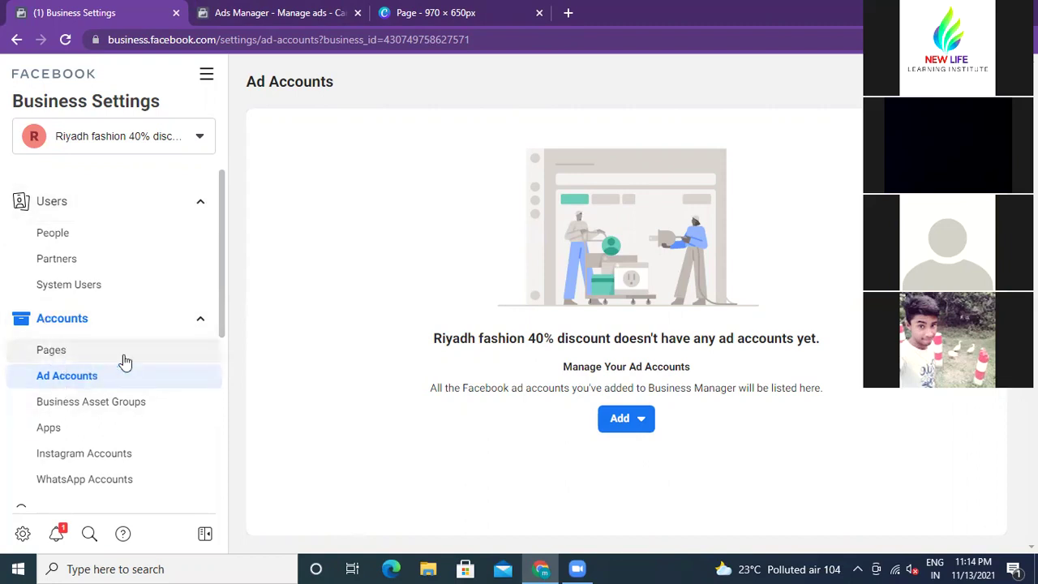
{"action": "scroll", "coordinate": [123, 360], "scroll_direction": "down", "scroll_amount": 1}
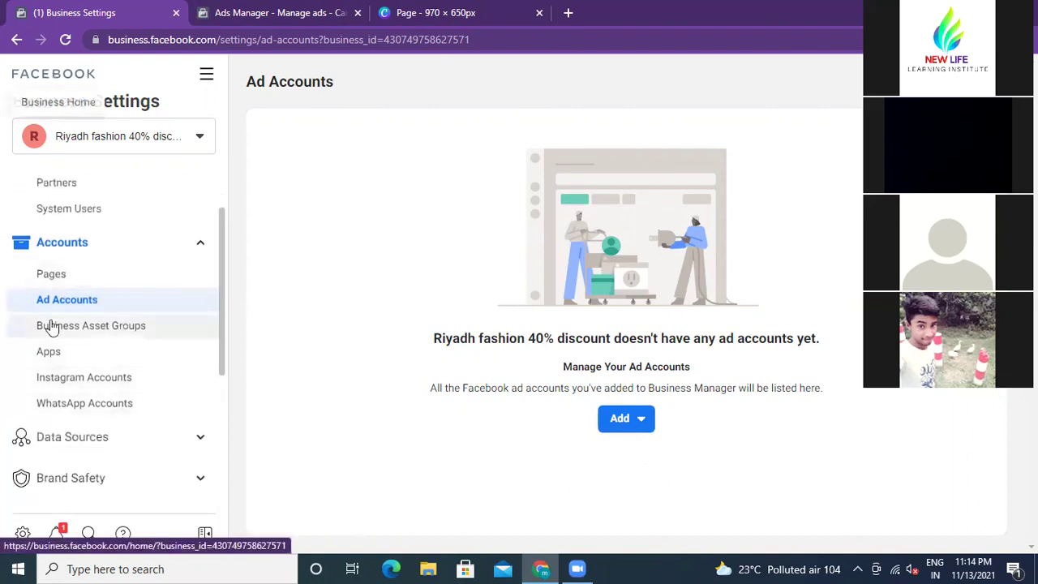
{"action": "left_click", "coordinate": [90, 333]}
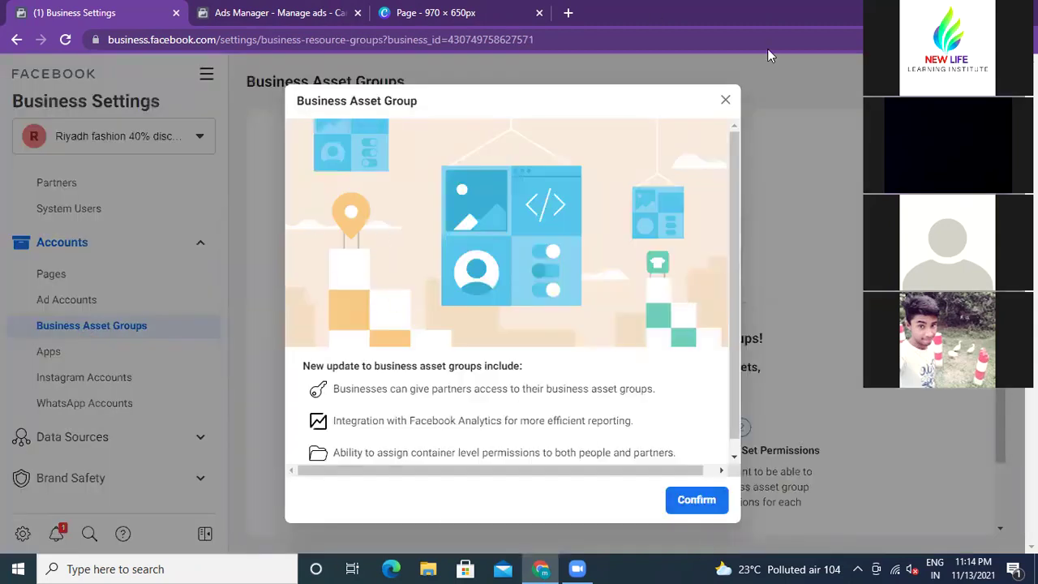
{"action": "left_click", "coordinate": [725, 100]}
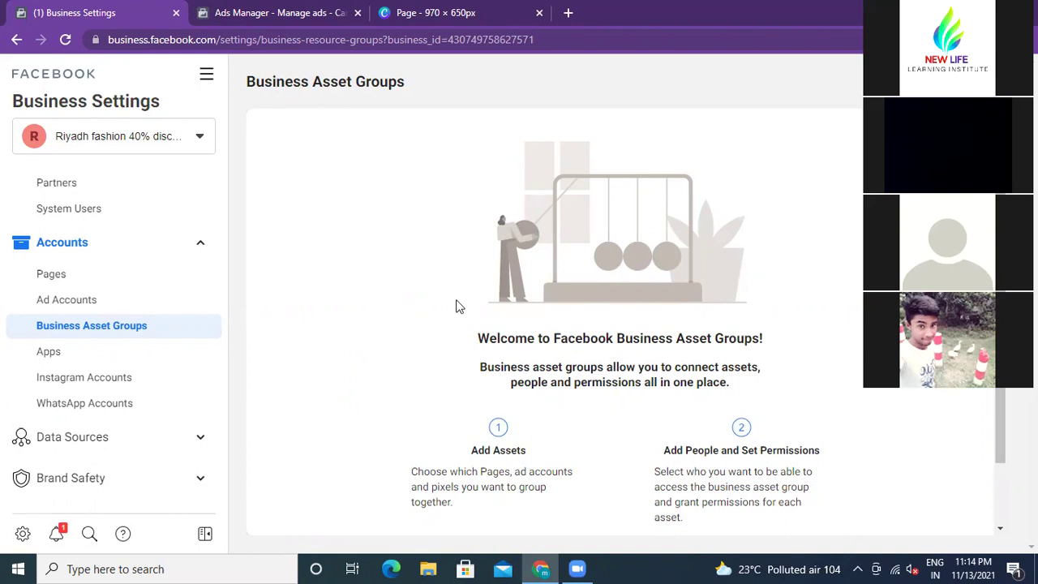
{"action": "left_click", "coordinate": [18, 40]}
{"action": "left_click", "coordinate": [17, 41]}
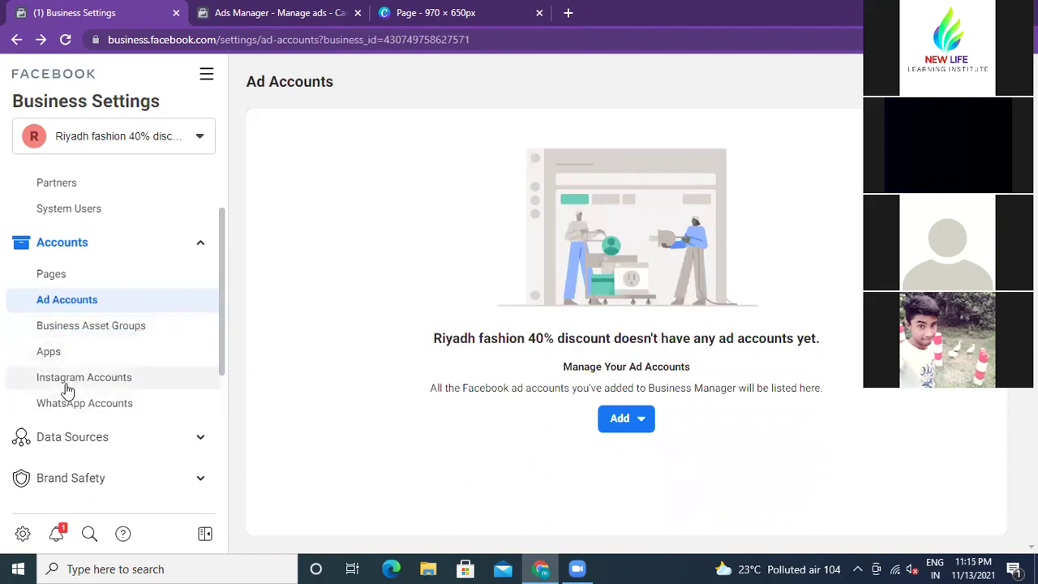
Step: Go to the Instagram Accounts settings and begin adding an Instagram account
{"action": "left_click", "coordinate": [68, 381]}
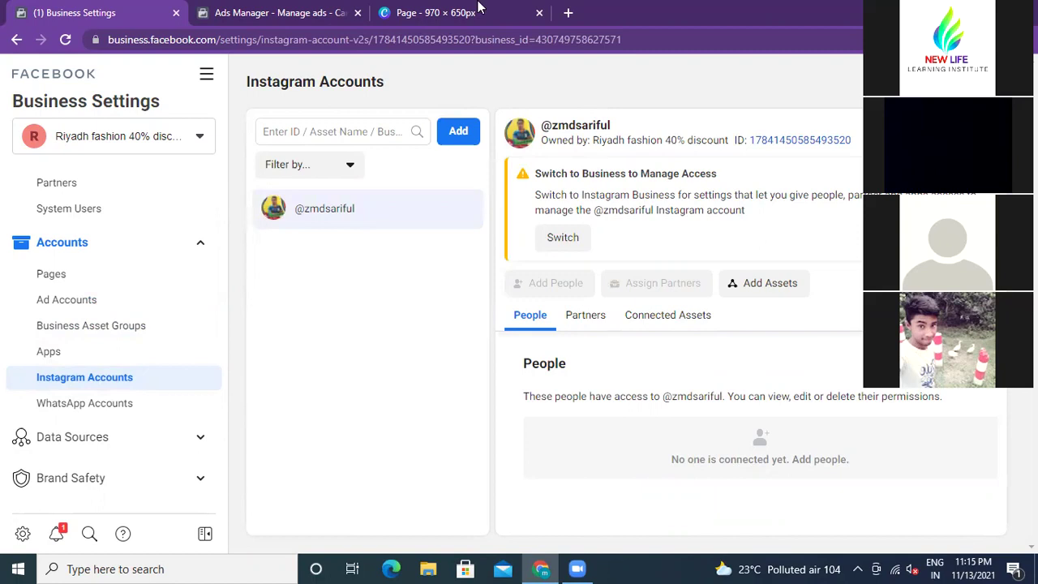
{"action": "left_click", "coordinate": [458, 134]}
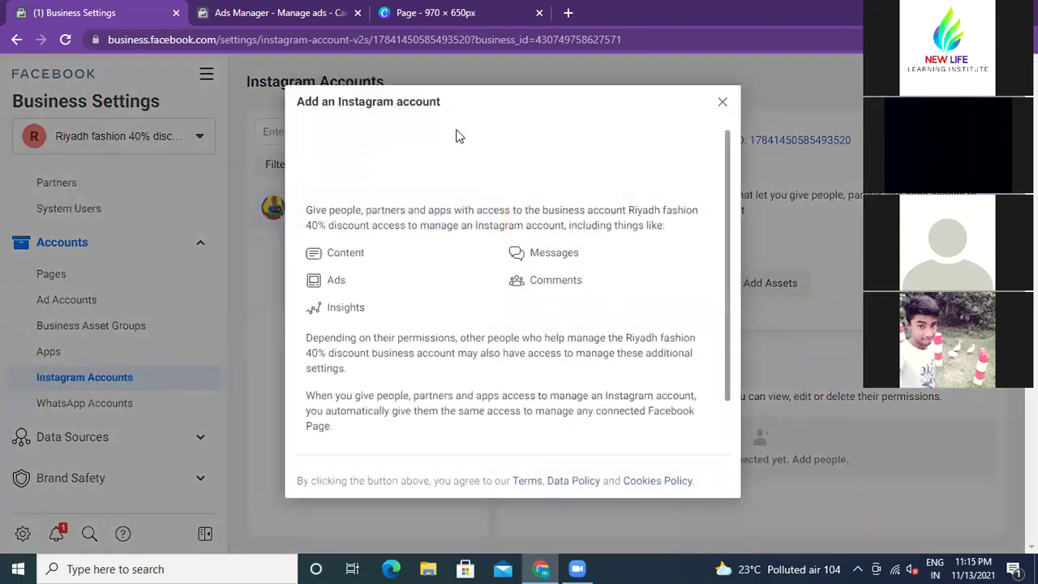
{"action": "scroll", "coordinate": [448, 216], "scroll_direction": "down", "scroll_amount": 1}
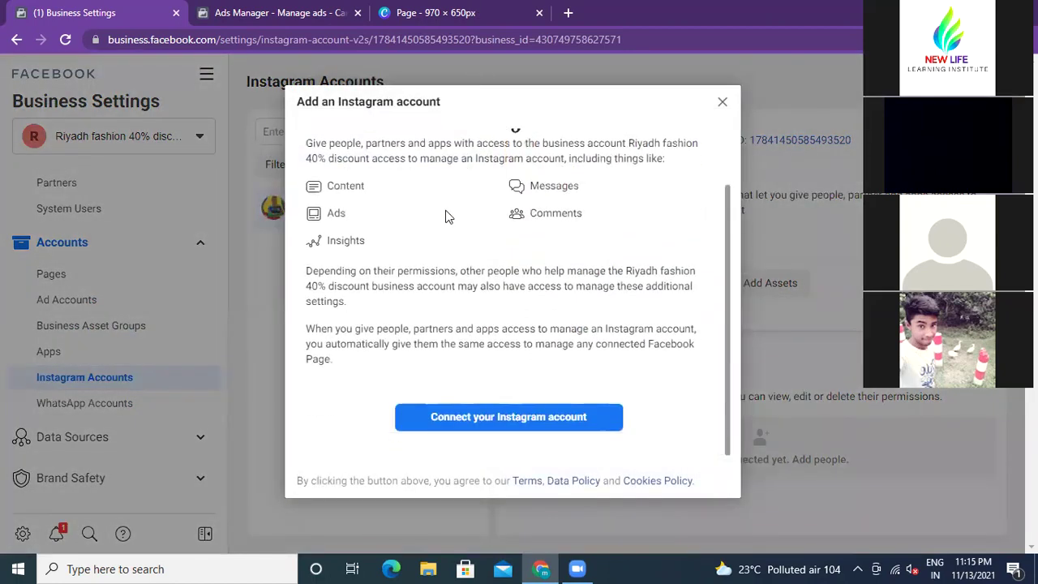
Step: Try connecting an Instagram account via login, then dismiss the login window and Add dialog
{"action": "left_click", "coordinate": [539, 422]}
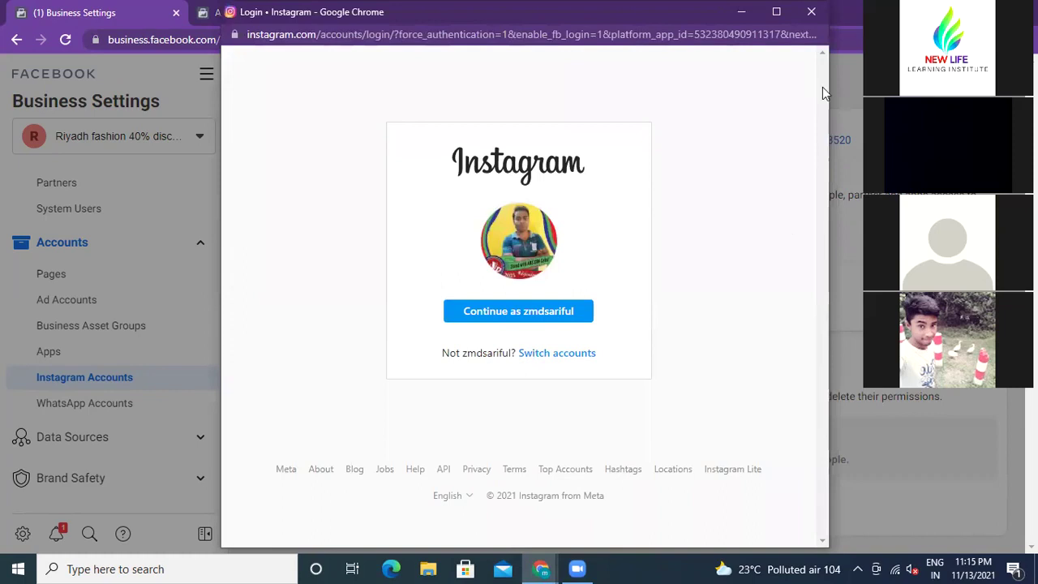
{"action": "left_click", "coordinate": [811, 11]}
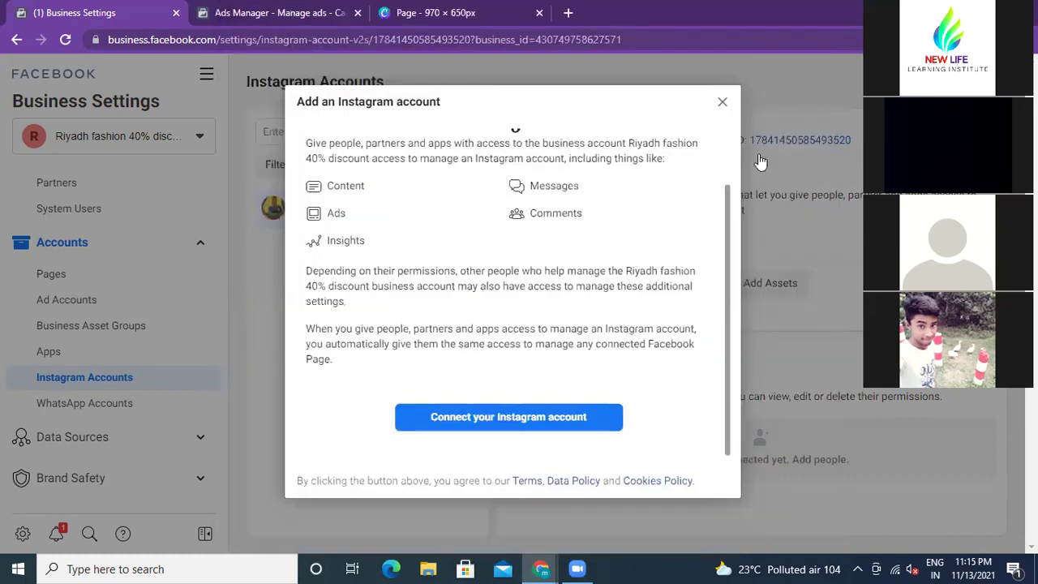
{"action": "left_click", "coordinate": [723, 104]}
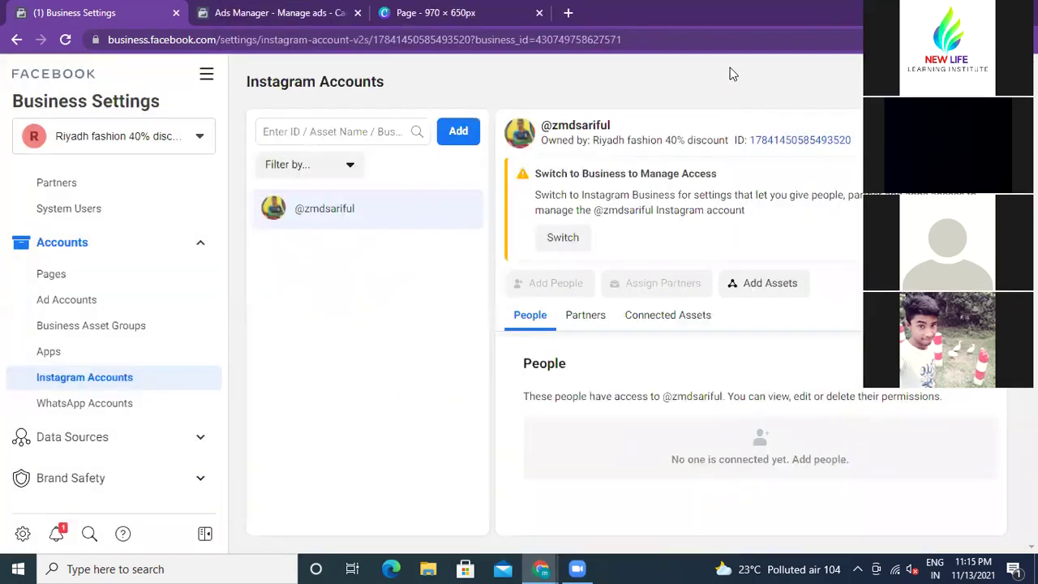
Step: View the empty WhatsApp Accounts settings and preview the Add WhatsApp Account dialog without adding one
{"action": "left_click", "coordinate": [110, 406]}
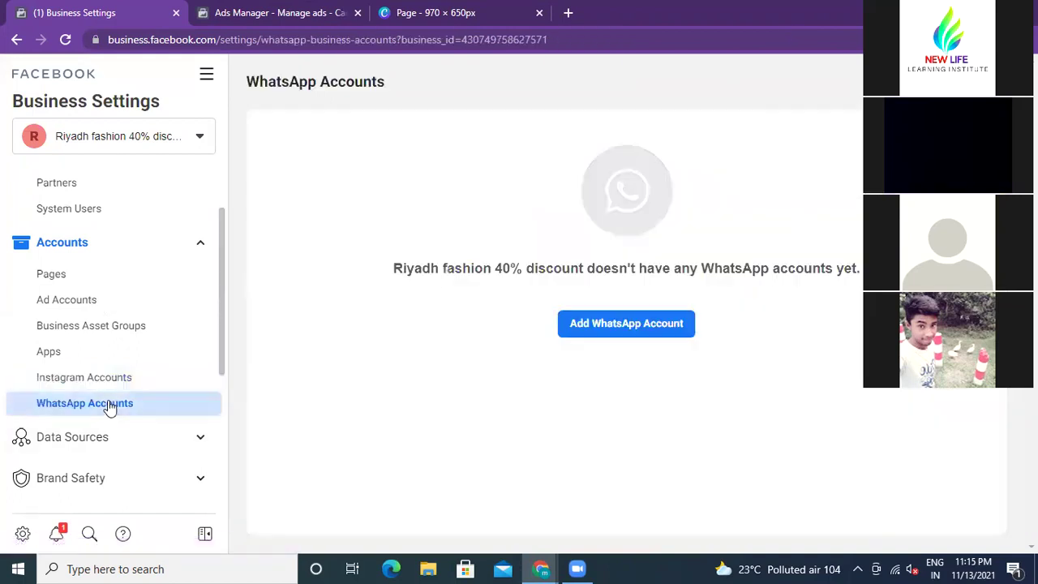
{"action": "left_click", "coordinate": [581, 324]}
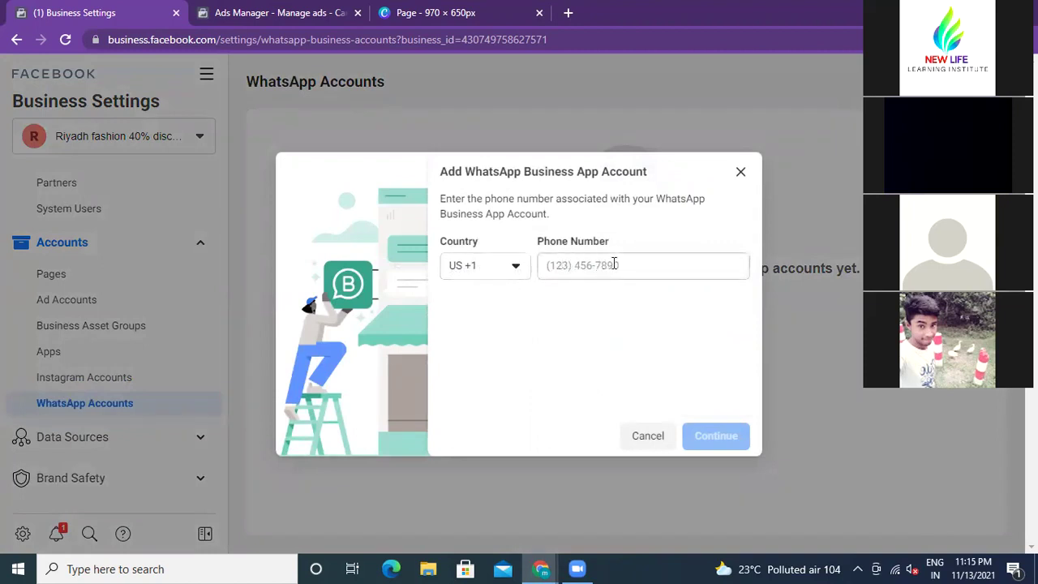
{"action": "left_click", "coordinate": [741, 174]}
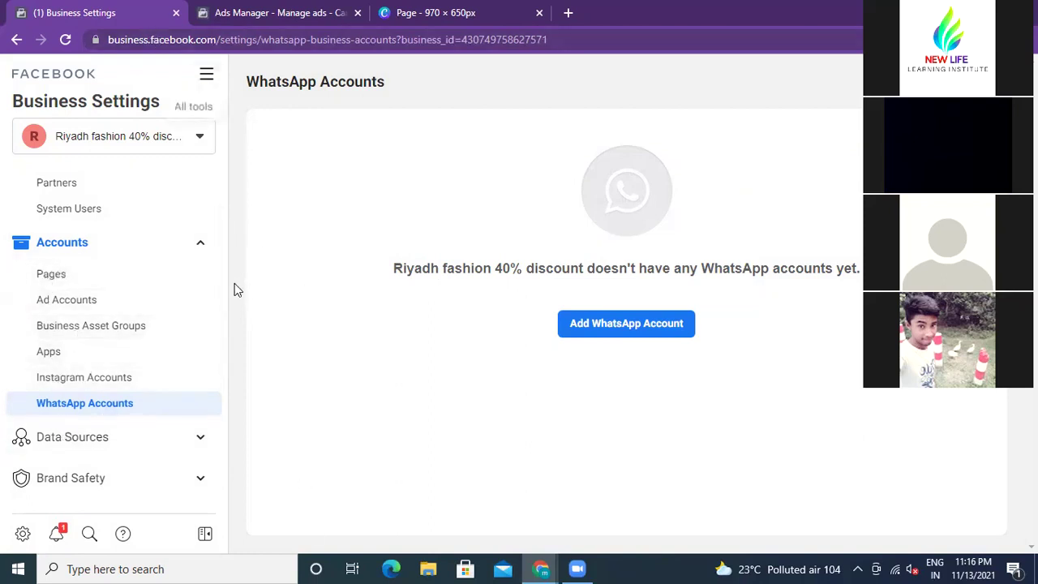
Step: Expand Data Sources in the sidebar to reveal Catalogs, Pixels and Offline Event Sets
{"action": "scroll", "coordinate": [219, 274], "scroll_direction": "down", "scroll_amount": 2}
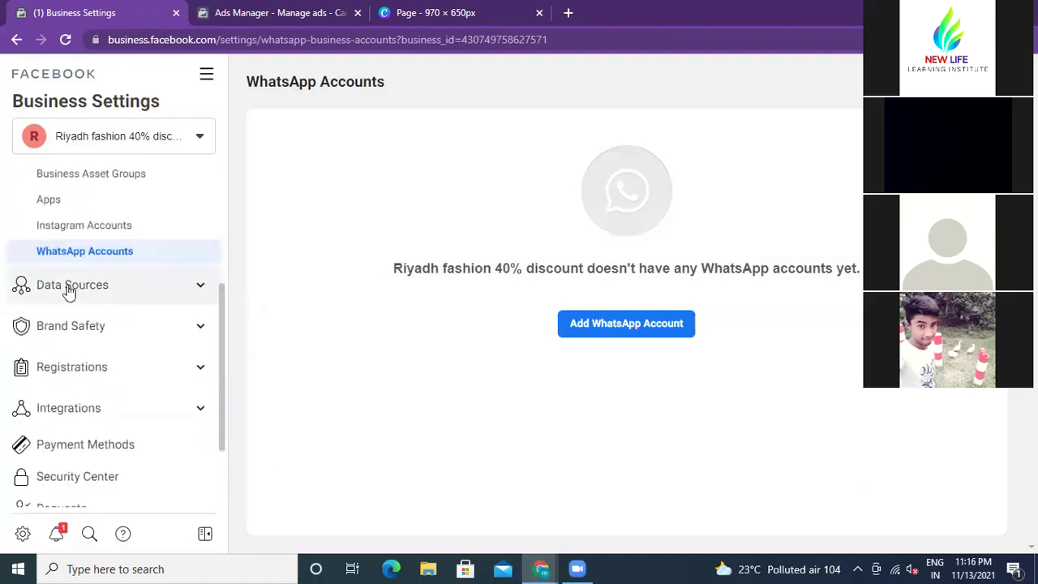
{"action": "left_click", "coordinate": [201, 286]}
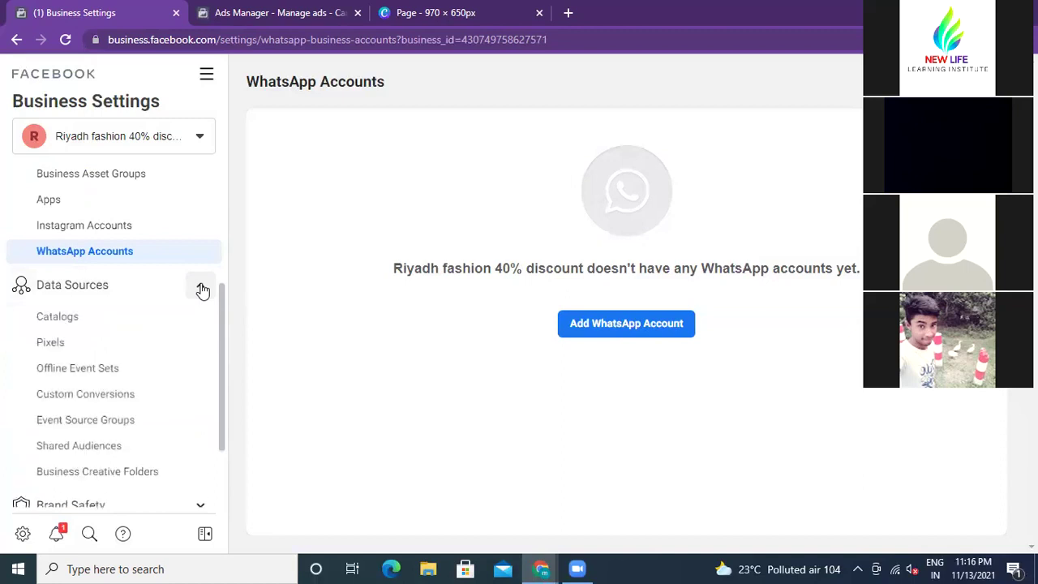
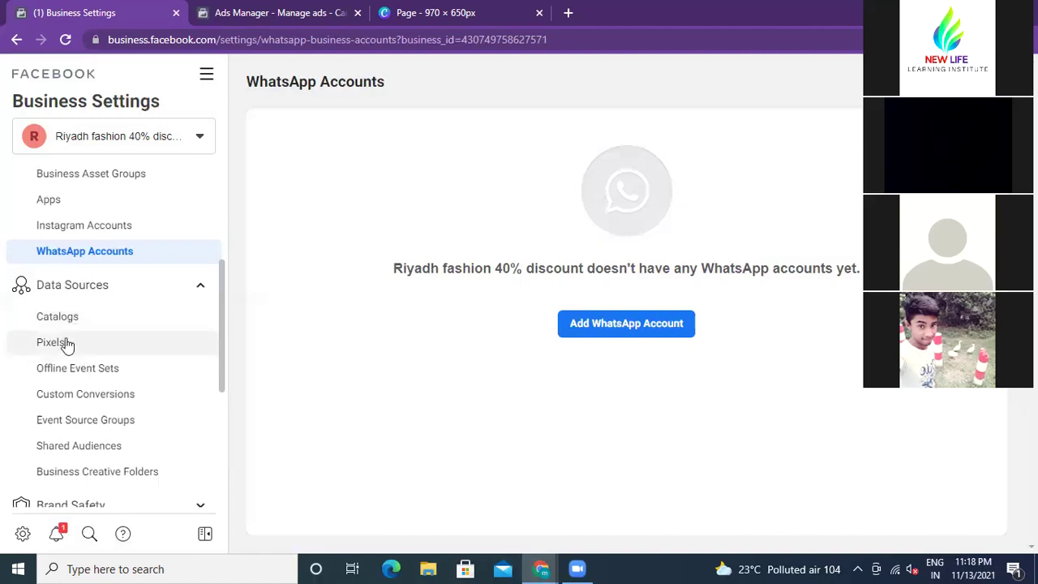
Step: Open the Data Sources Pixels page and confirm the business has no pixels yet
{"action": "left_click", "coordinate": [50, 342]}
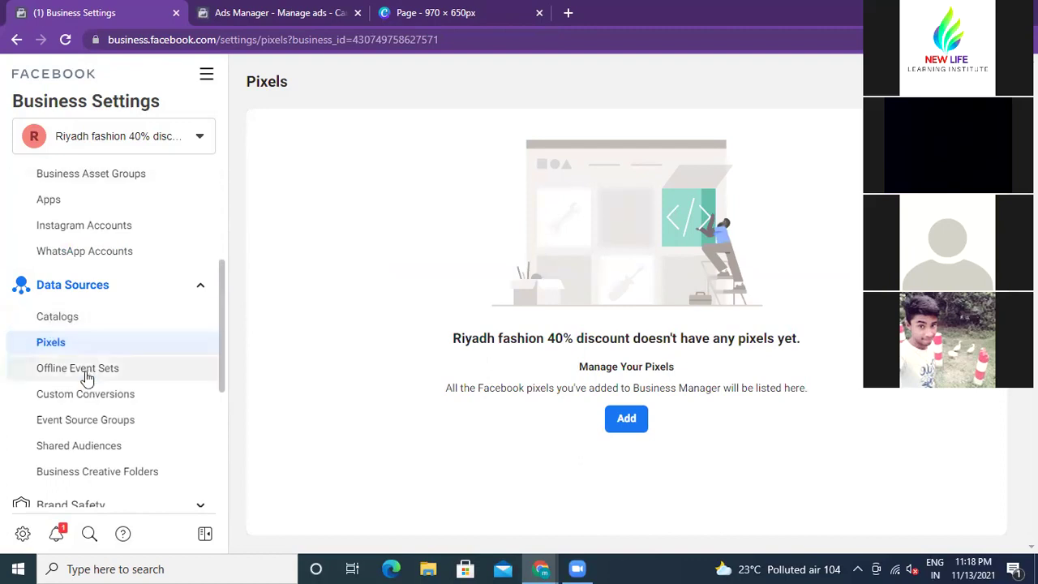
{"action": "scroll", "coordinate": [98, 389], "scroll_direction": "down", "scroll_amount": 1}
{"action": "scroll", "coordinate": [98, 392], "scroll_direction": "down", "scroll_amount": 3}
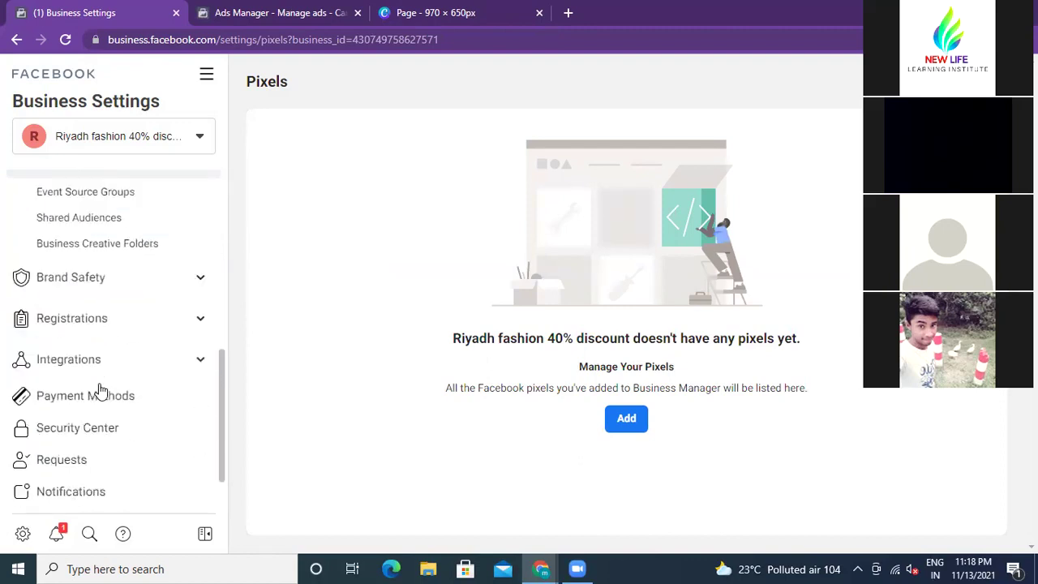
{"action": "scroll", "coordinate": [98, 390], "scroll_direction": "up", "scroll_amount": 3}
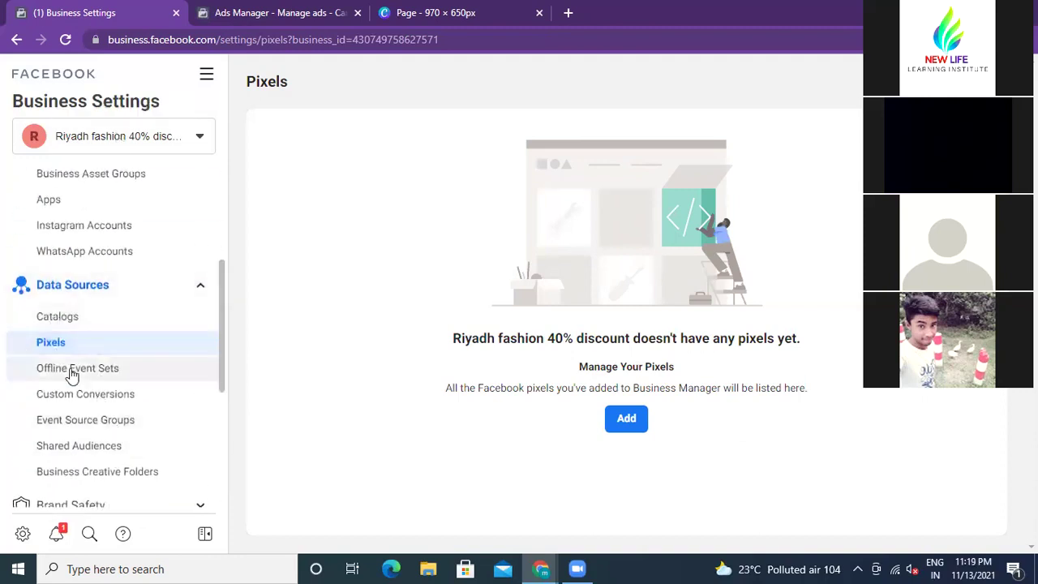
{"action": "left_click", "coordinate": [626, 420]}
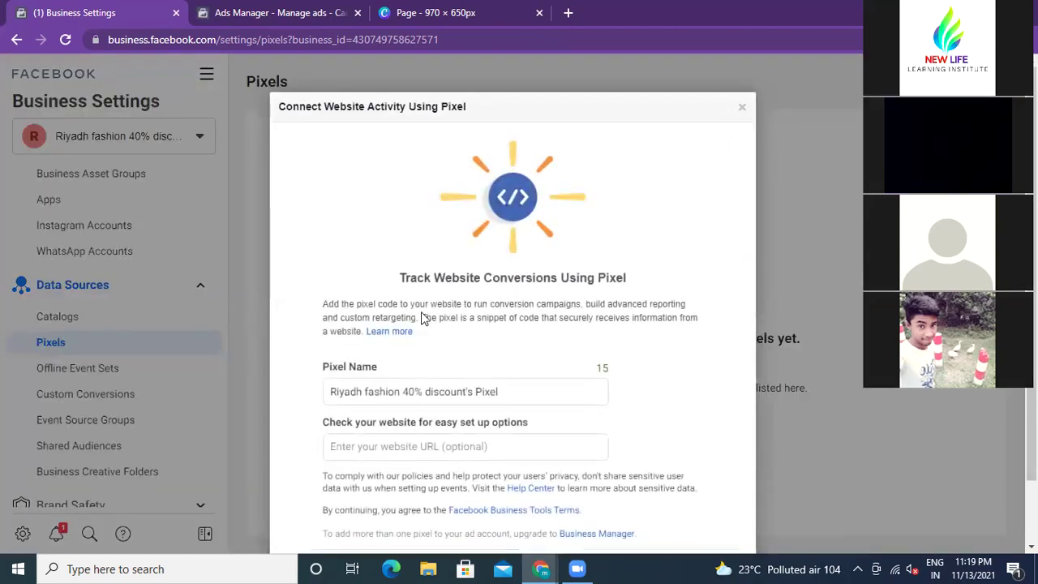
{"action": "scroll", "coordinate": [421, 318], "scroll_direction": "down", "scroll_amount": 1}
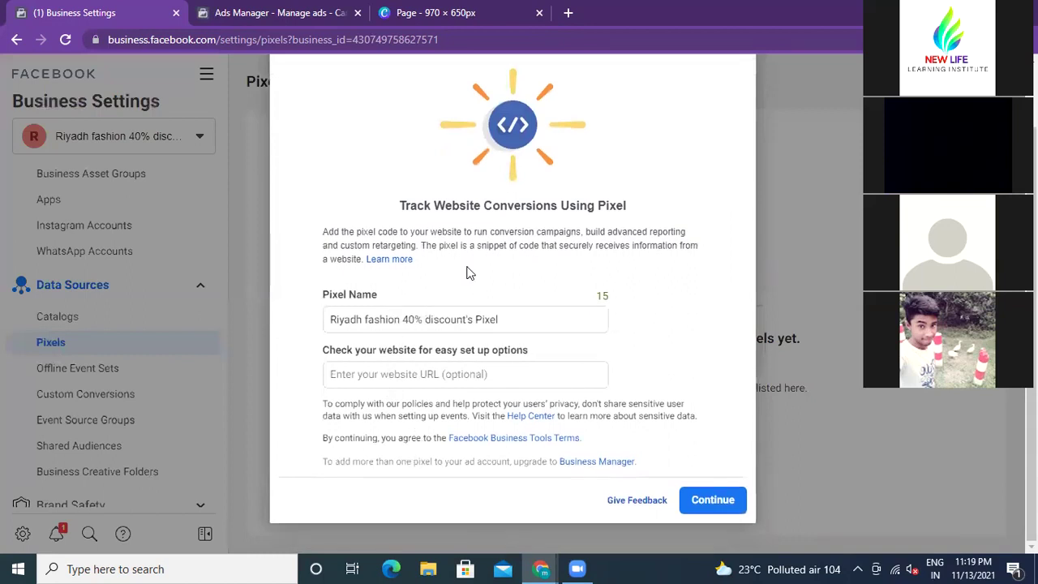
{"action": "scroll", "coordinate": [467, 273], "scroll_direction": "up", "scroll_amount": 1}
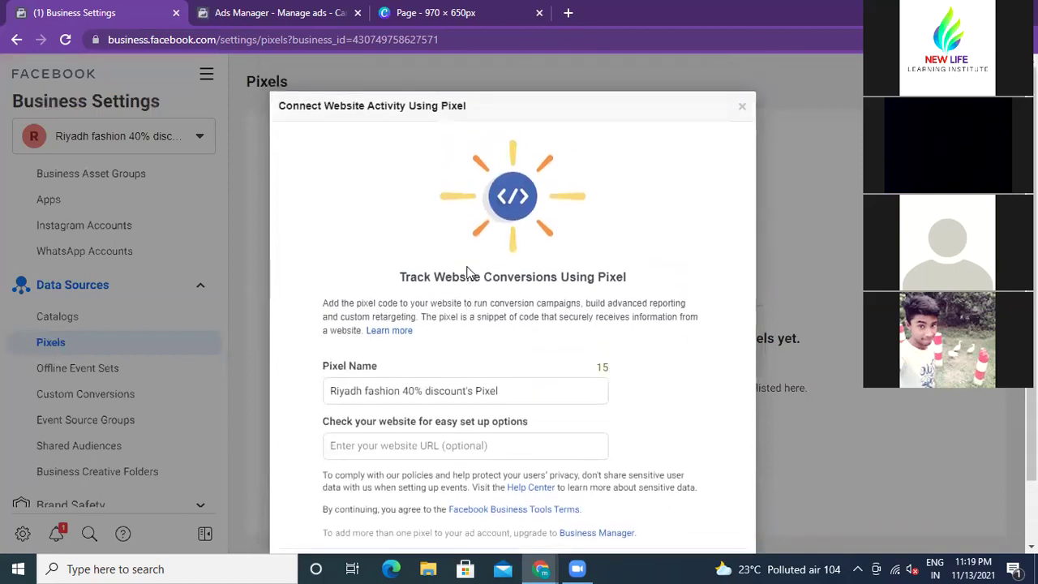
{"action": "left_click", "coordinate": [743, 111]}
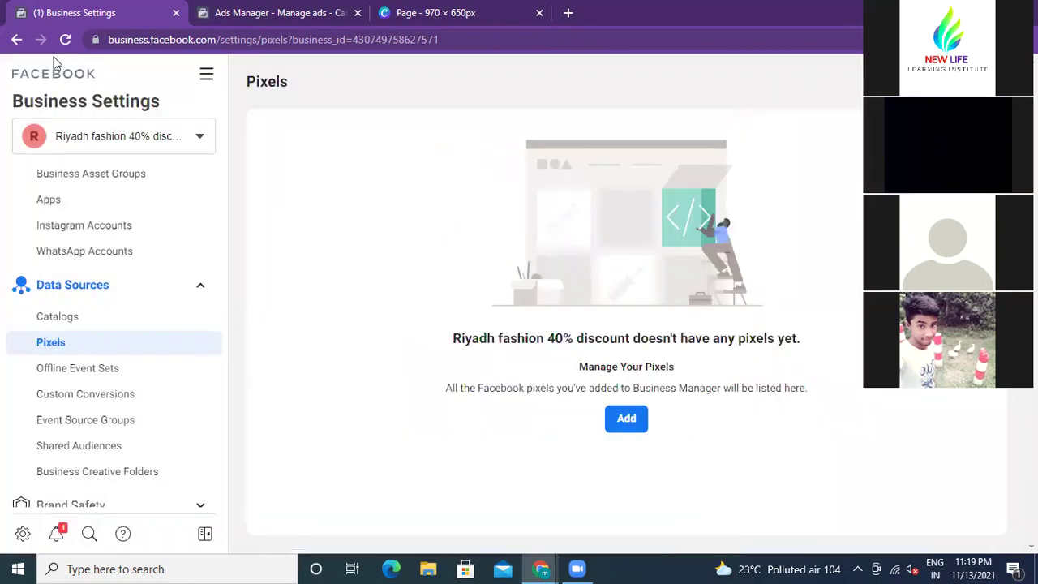
{"action": "scroll", "coordinate": [124, 365], "scroll_direction": "down", "scroll_amount": 4}
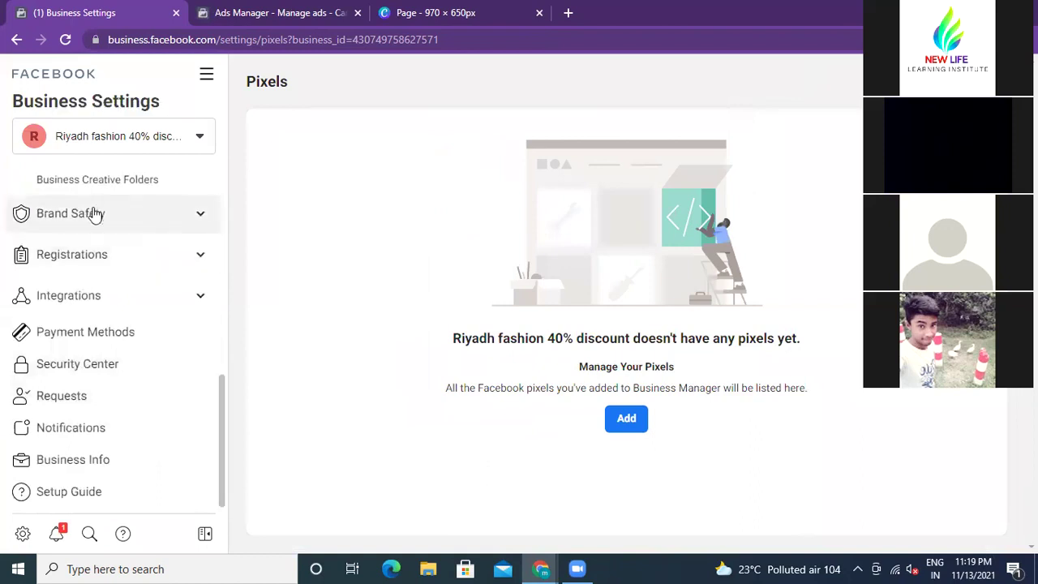
Step: Go to Brand Safety > Domains, start adding a domain, then cancel the Add a Domain dialog
{"action": "left_click", "coordinate": [203, 217]}
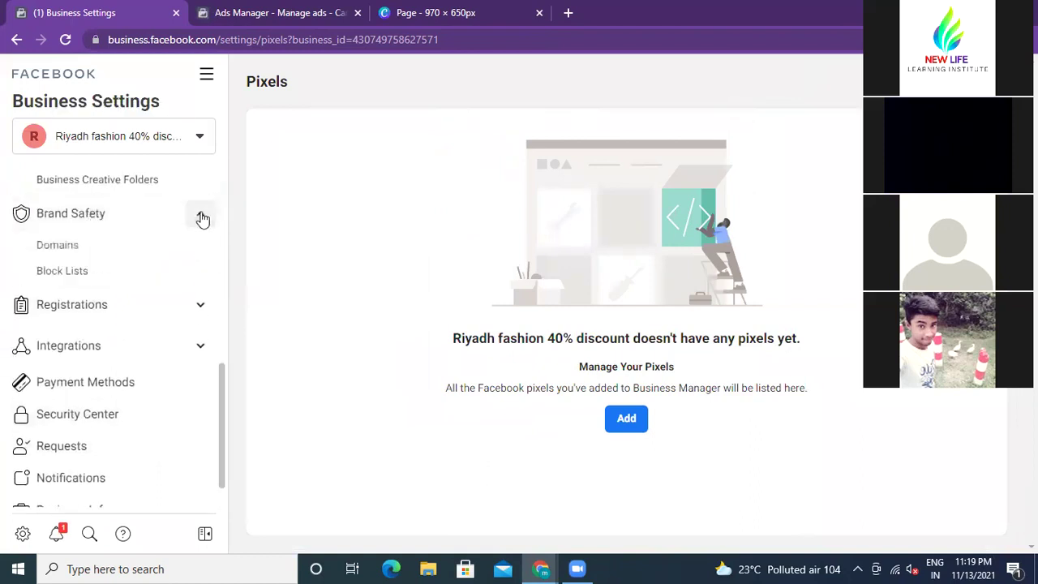
{"action": "left_click", "coordinate": [61, 249]}
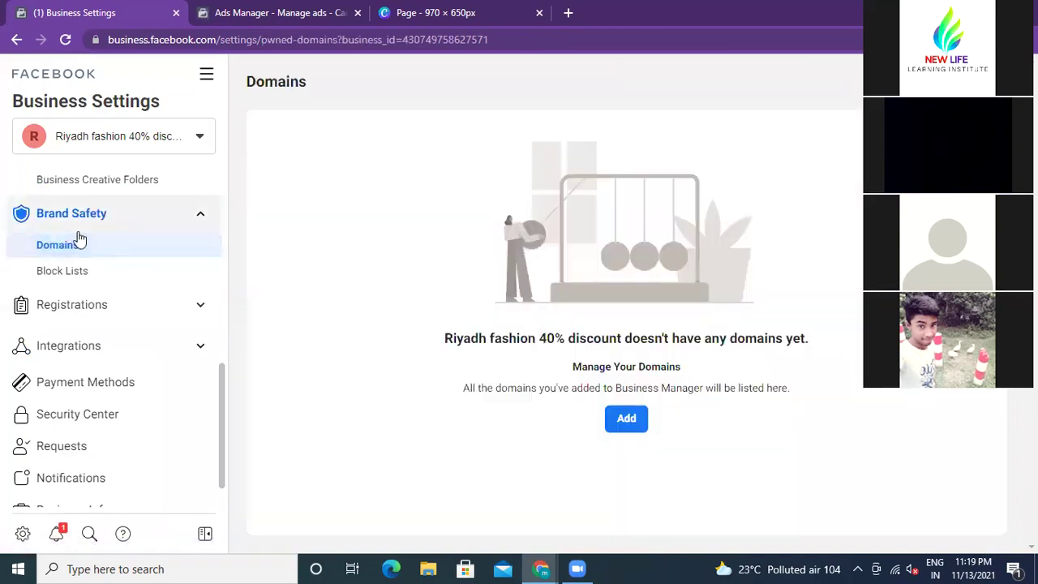
{"action": "left_click", "coordinate": [624, 419]}
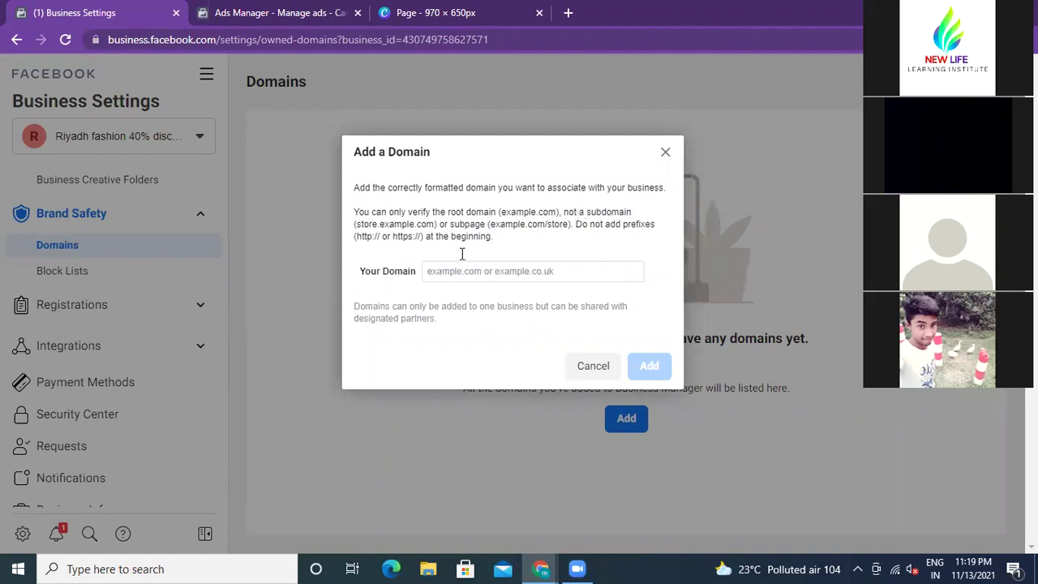
{"action": "left_click", "coordinate": [444, 272]}
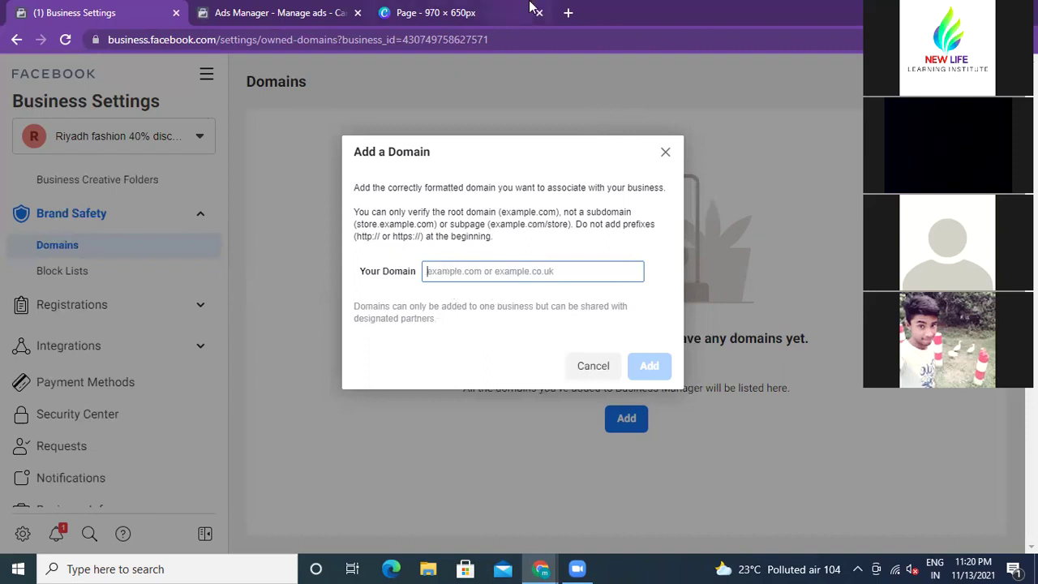
{"action": "left_click", "coordinate": [664, 149]}
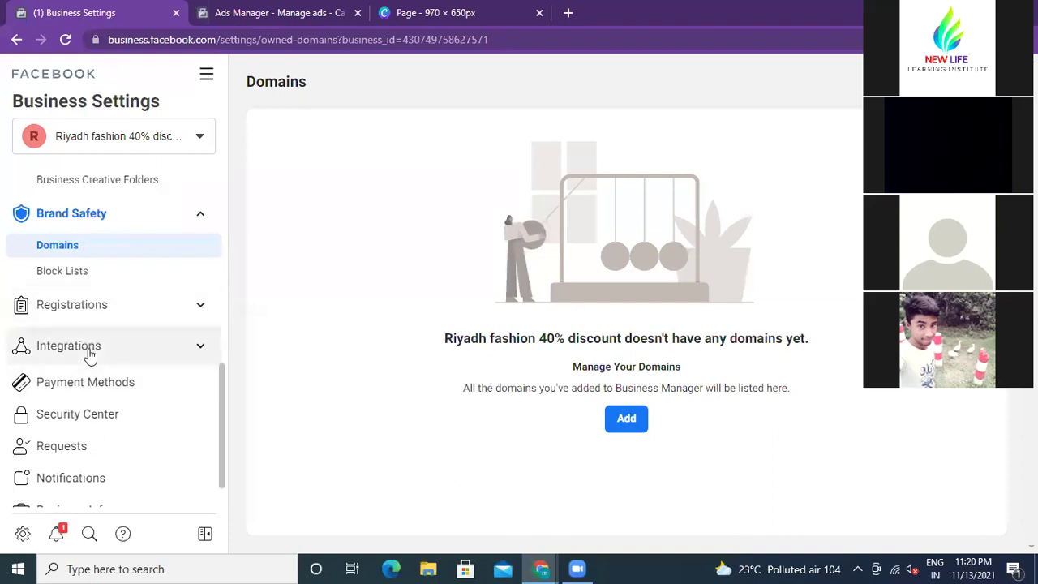
Step: On Payment Methods, start adding a payment method as the finance editor
{"action": "left_click", "coordinate": [111, 393]}
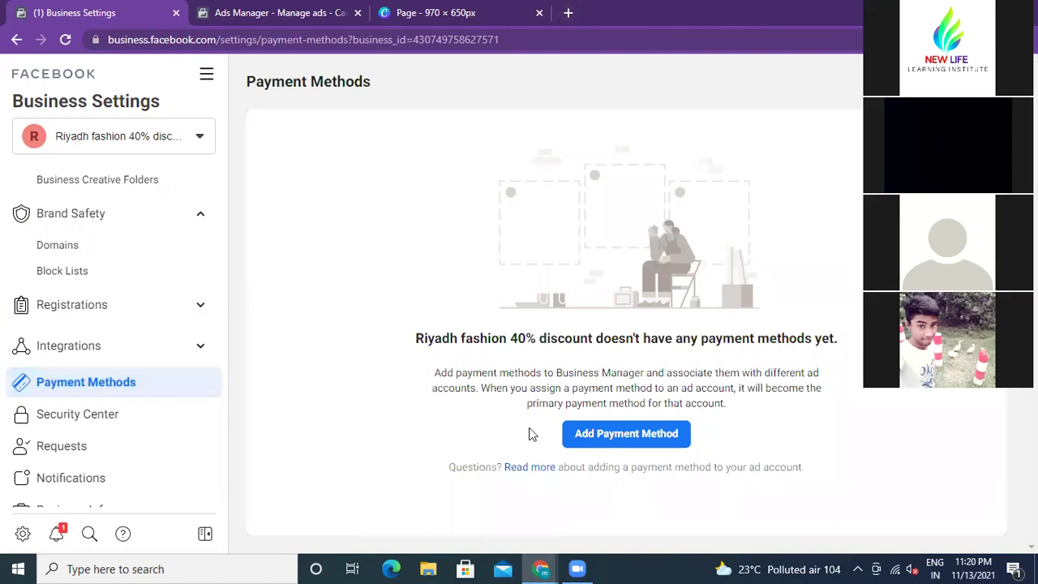
{"action": "left_click", "coordinate": [604, 438]}
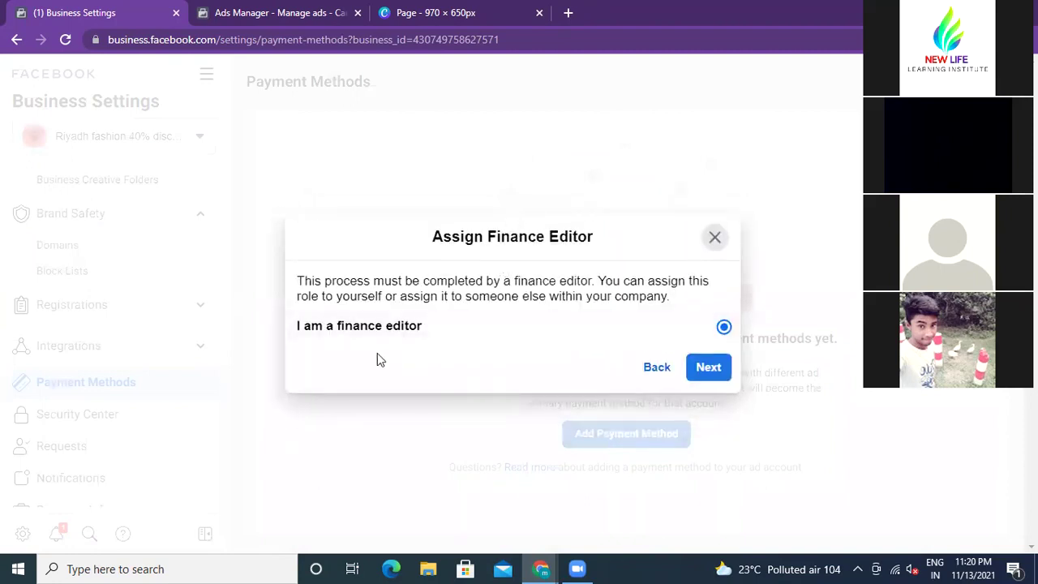
{"action": "left_click", "coordinate": [702, 367]}
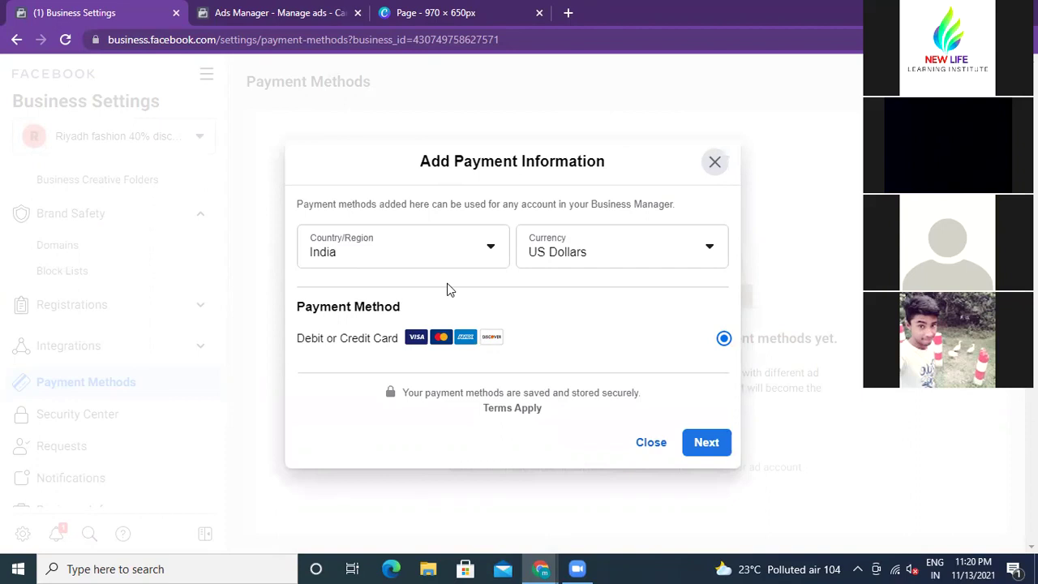
Step: Change the payment currency to Indian Rupee and leave the country as India
{"action": "left_click", "coordinate": [709, 251]}
{"action": "scroll", "coordinate": [579, 328], "scroll_direction": "down", "scroll_amount": 1}
{"action": "scroll", "coordinate": [579, 328], "scroll_direction": "down", "scroll_amount": 15}
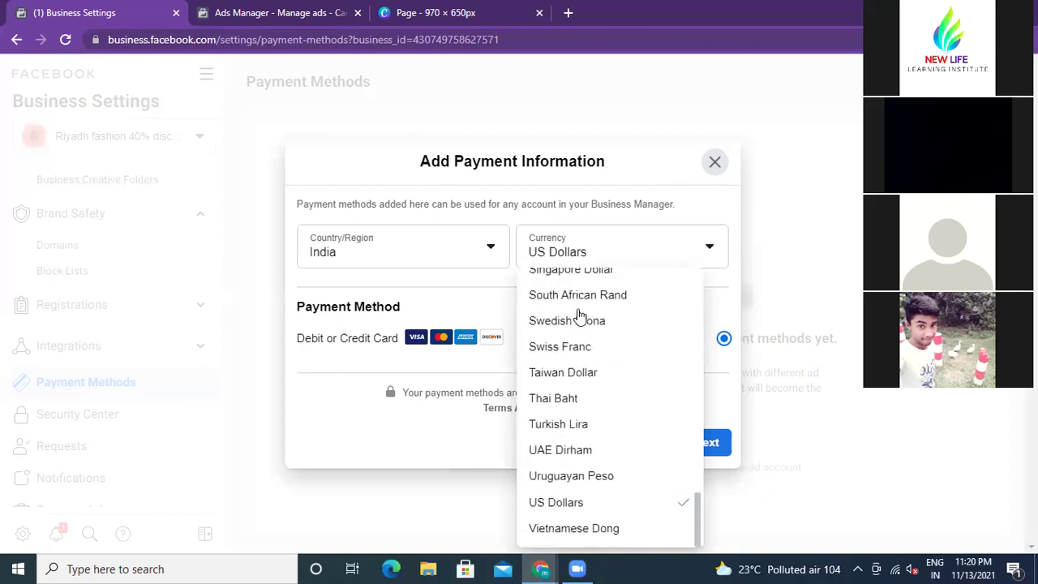
{"action": "scroll", "coordinate": [579, 314], "scroll_direction": "up", "scroll_amount": 1}
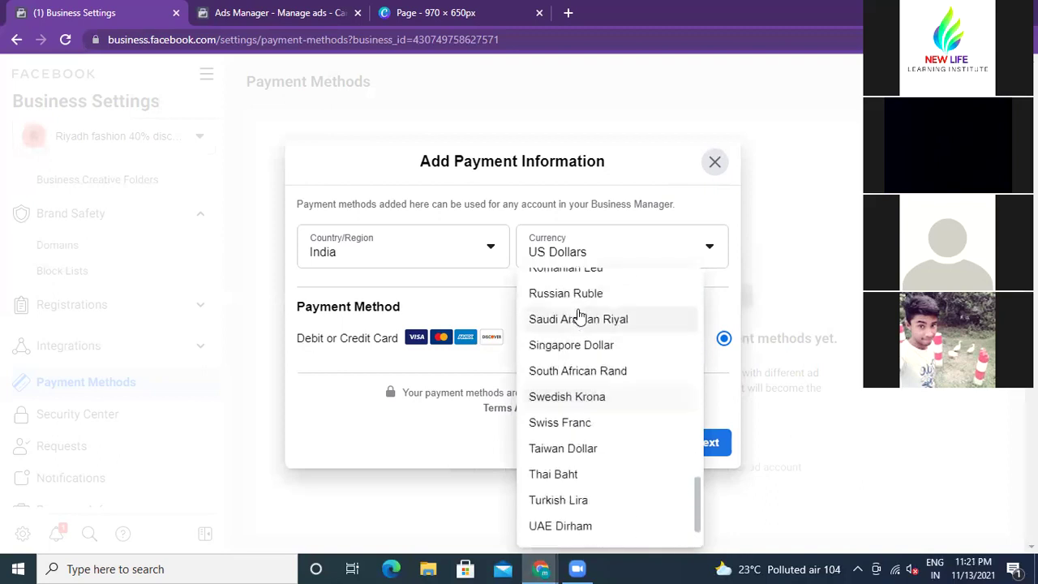
{"action": "scroll", "coordinate": [579, 314], "scroll_direction": "up", "scroll_amount": 5}
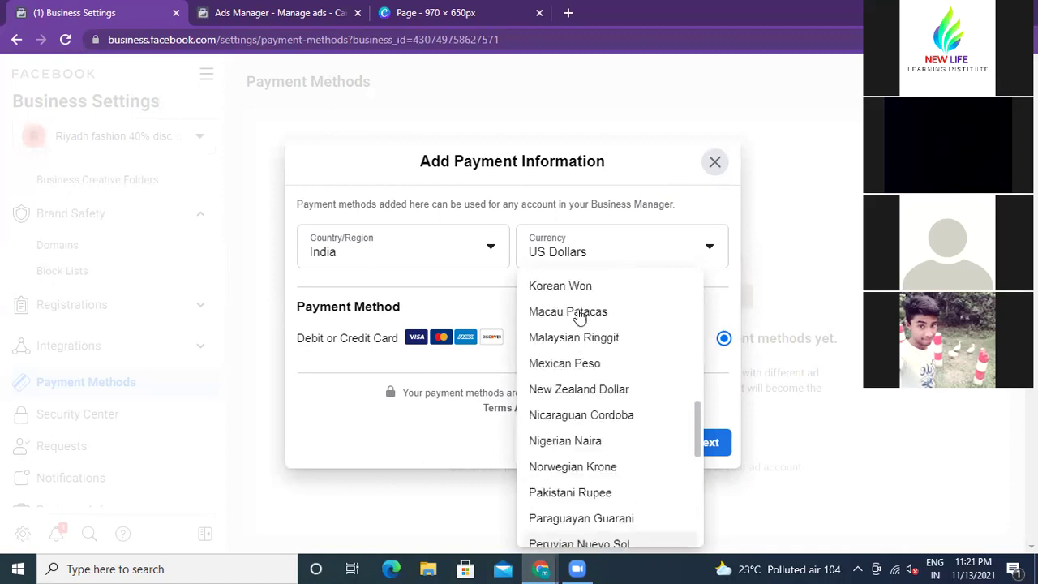
{"action": "scroll", "coordinate": [579, 315], "scroll_direction": "up", "scroll_amount": 4}
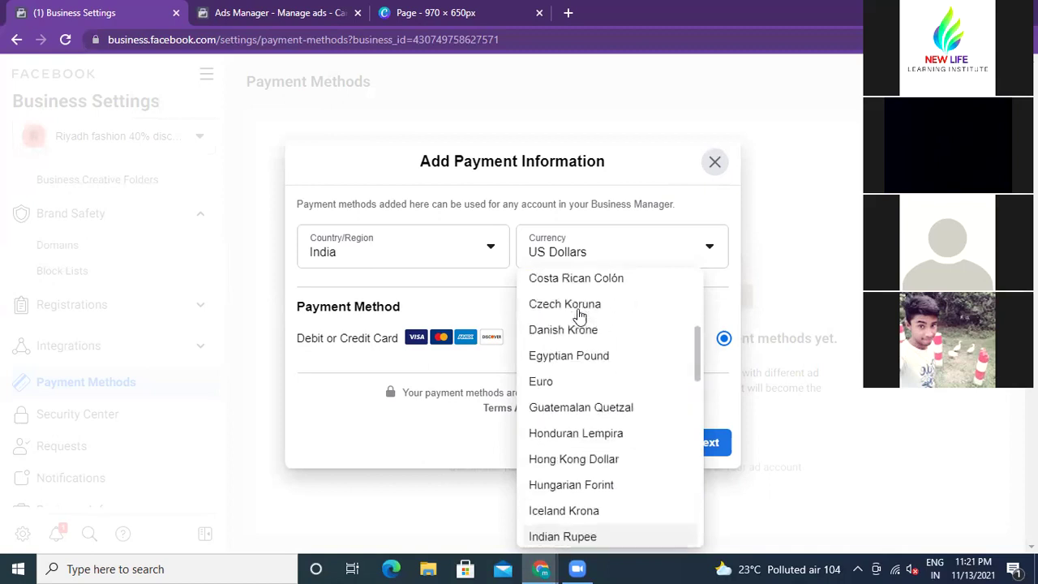
{"action": "scroll", "coordinate": [579, 315], "scroll_direction": "up", "scroll_amount": 3}
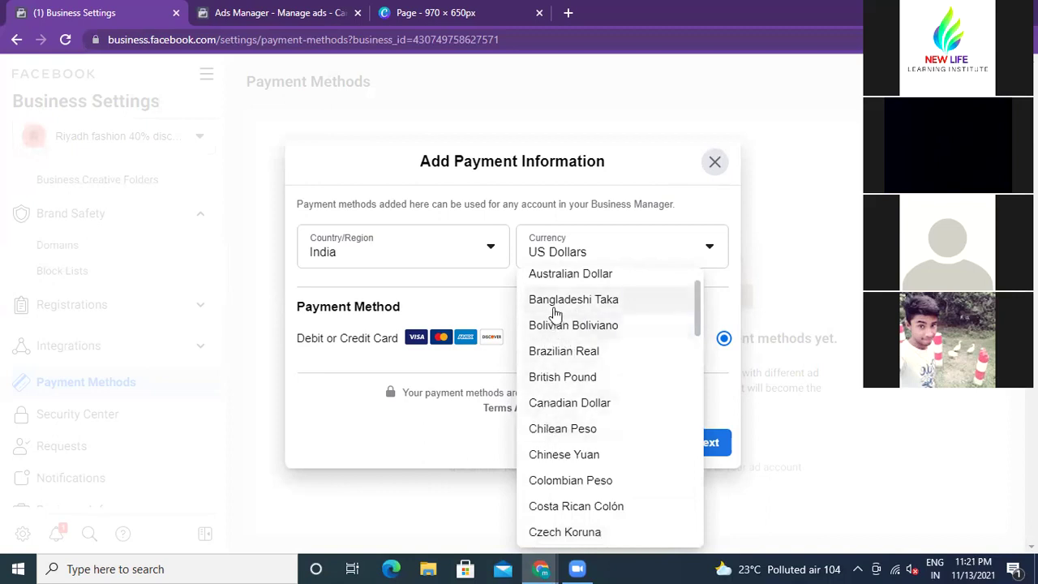
{"action": "scroll", "coordinate": [597, 304], "scroll_direction": "up", "scroll_amount": 1}
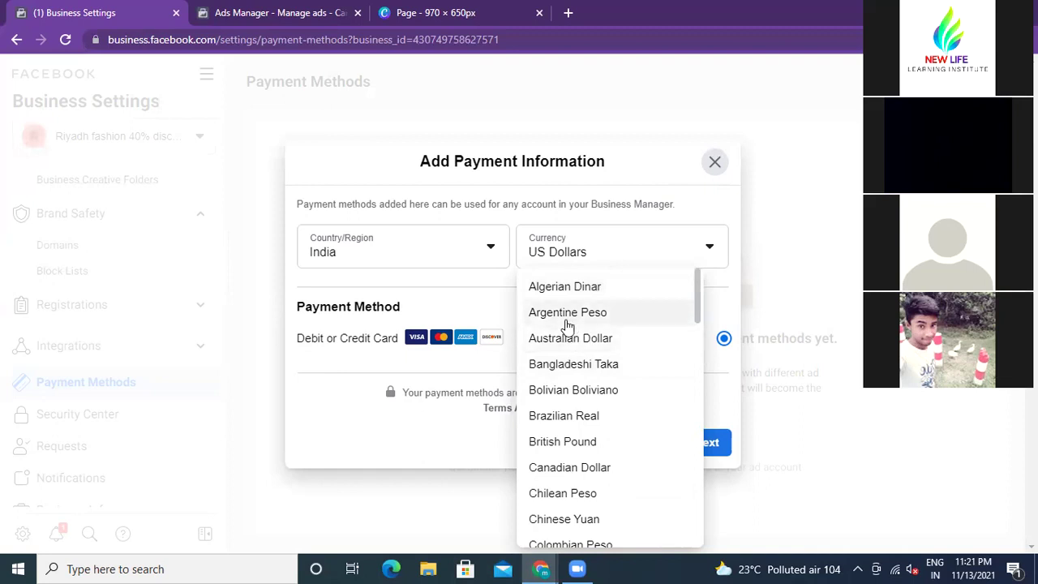
{"action": "scroll", "coordinate": [567, 325], "scroll_direction": "down", "scroll_amount": 5}
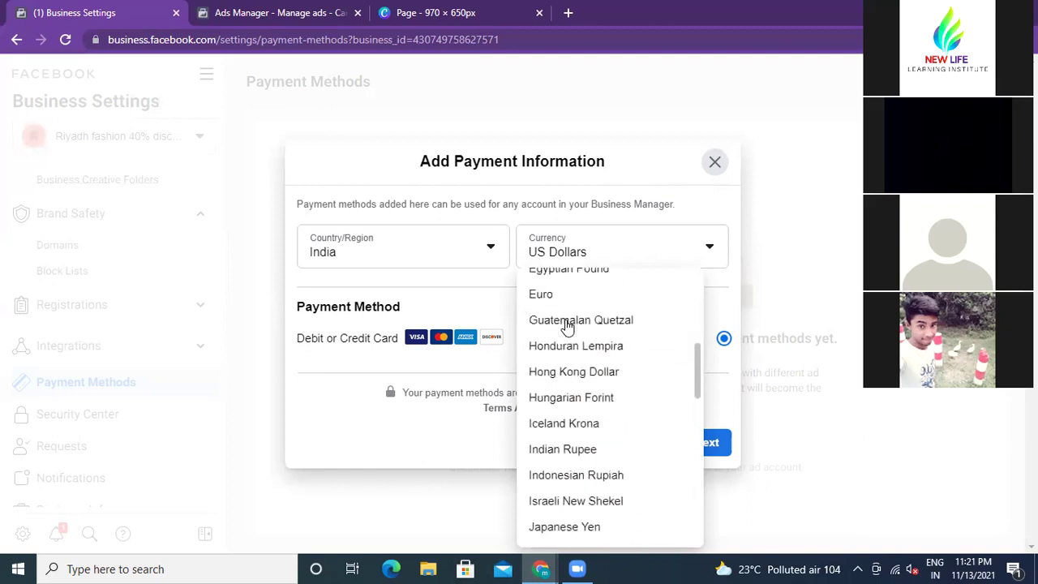
{"action": "left_click", "coordinate": [567, 448]}
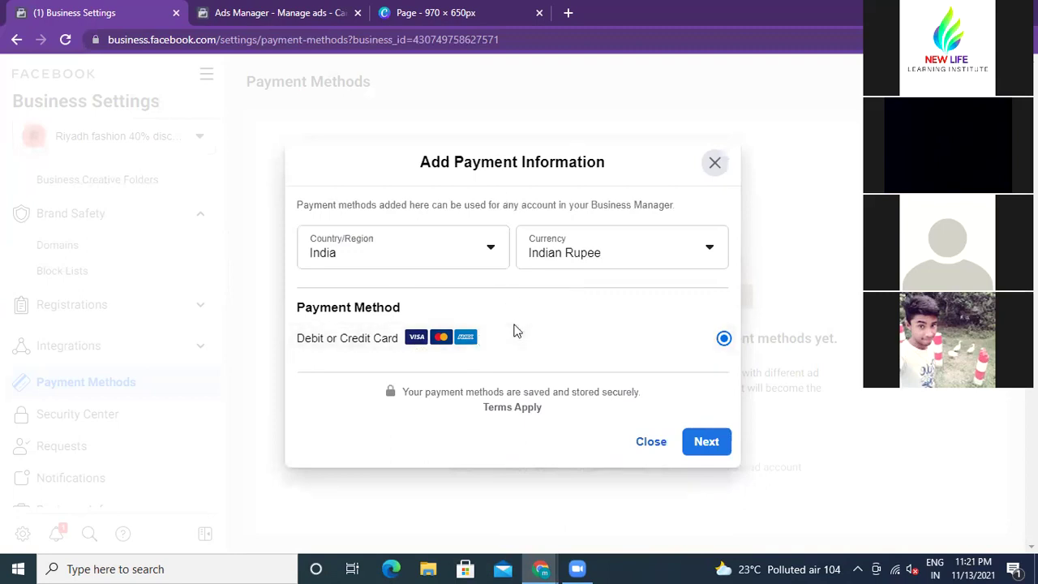
{"action": "left_click", "coordinate": [489, 248]}
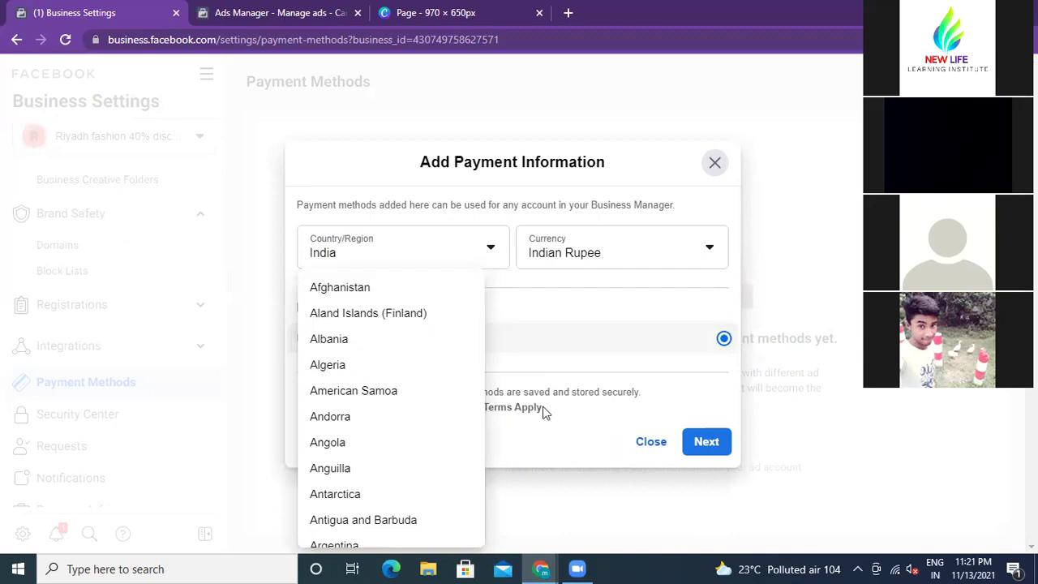
{"action": "left_click", "coordinate": [673, 388]}
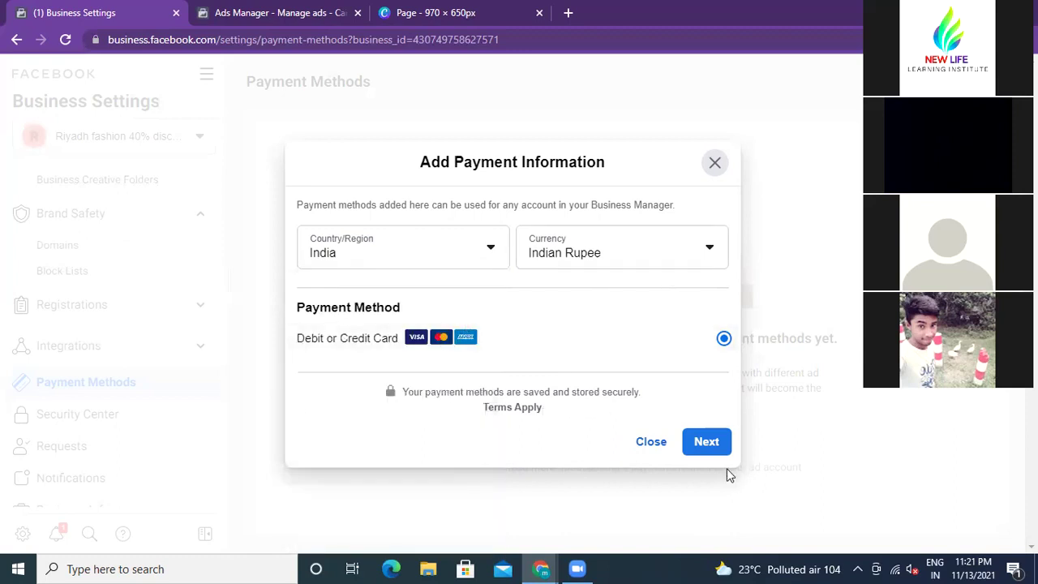
Step: Open the Debit or Credit Card form, visit its name, number and expiry fields, then close it unsaved
{"action": "left_click", "coordinate": [702, 444]}
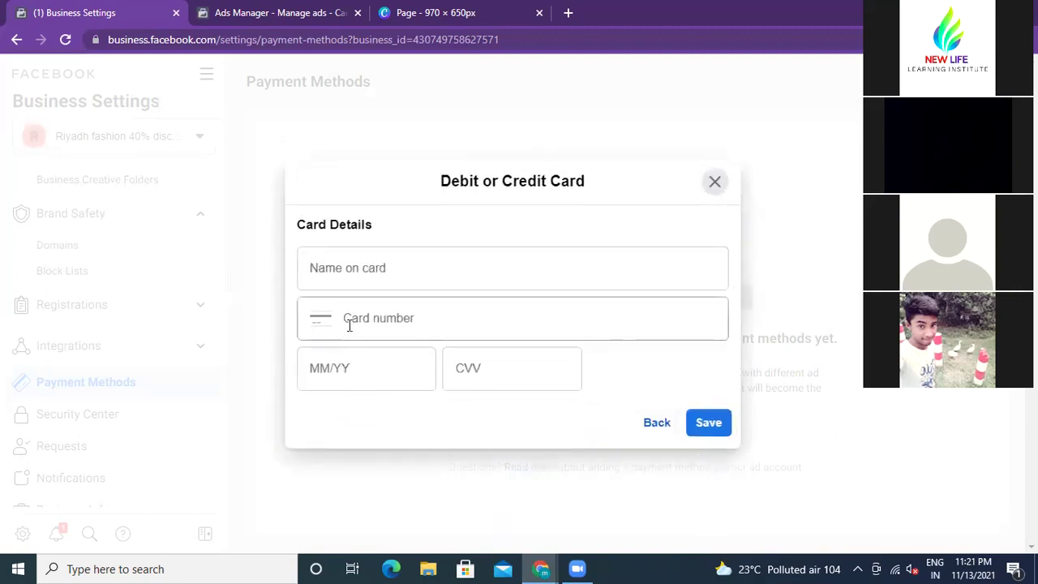
{"action": "left_click", "coordinate": [322, 267]}
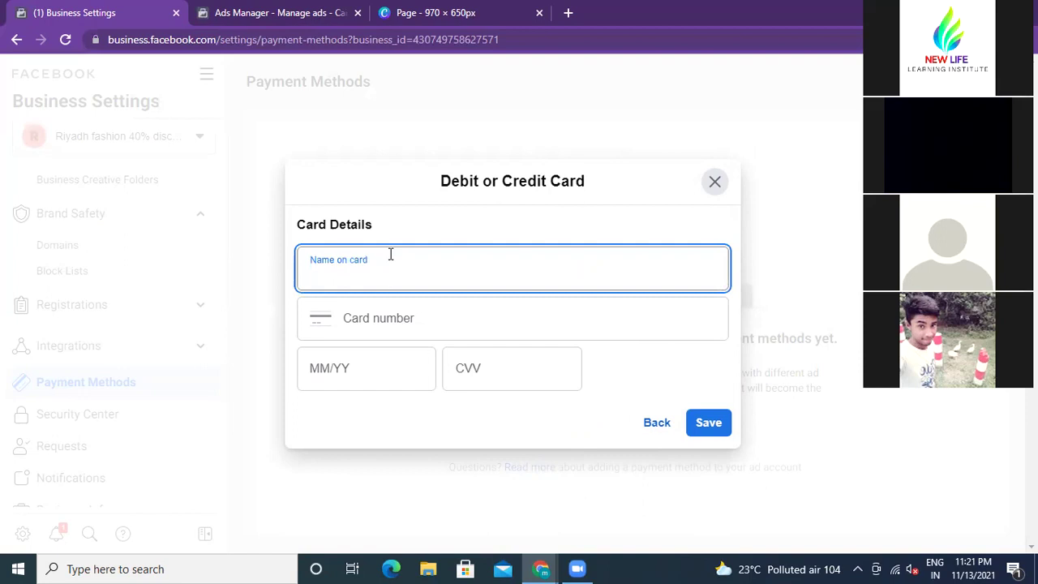
{"action": "left_click", "coordinate": [395, 320]}
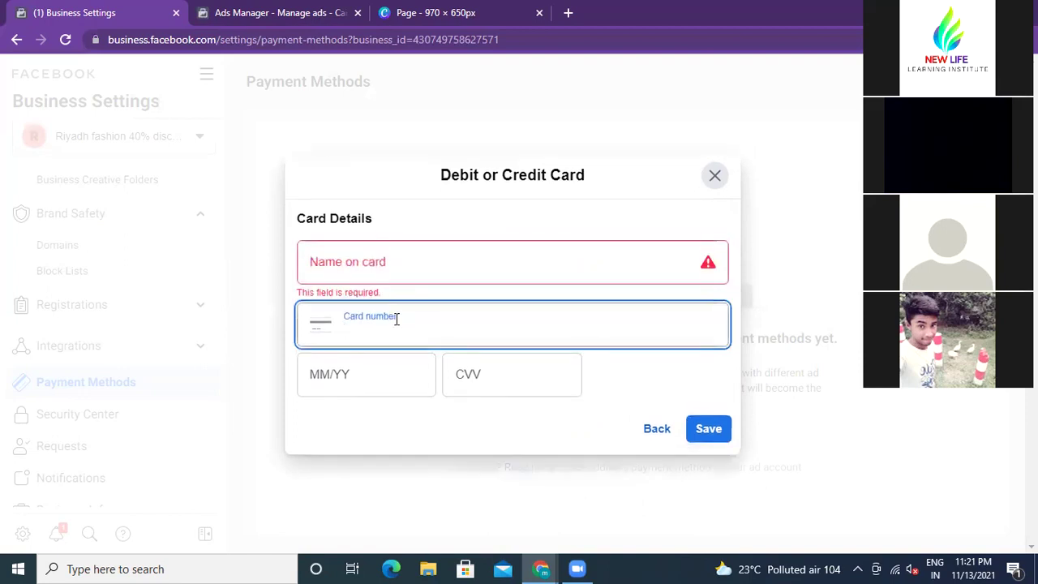
{"action": "left_click", "coordinate": [364, 373]}
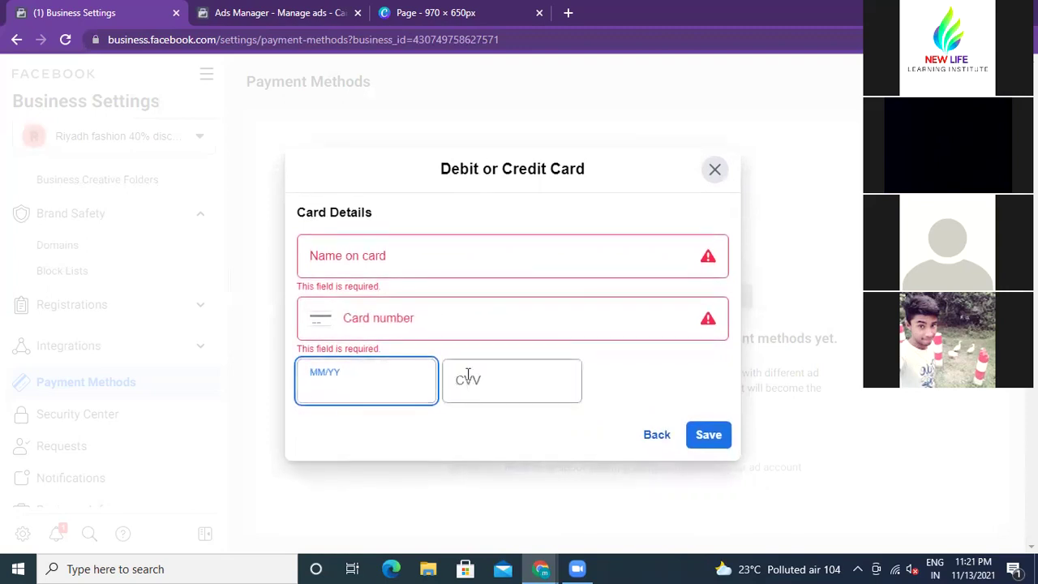
{"action": "left_click", "coordinate": [714, 171]}
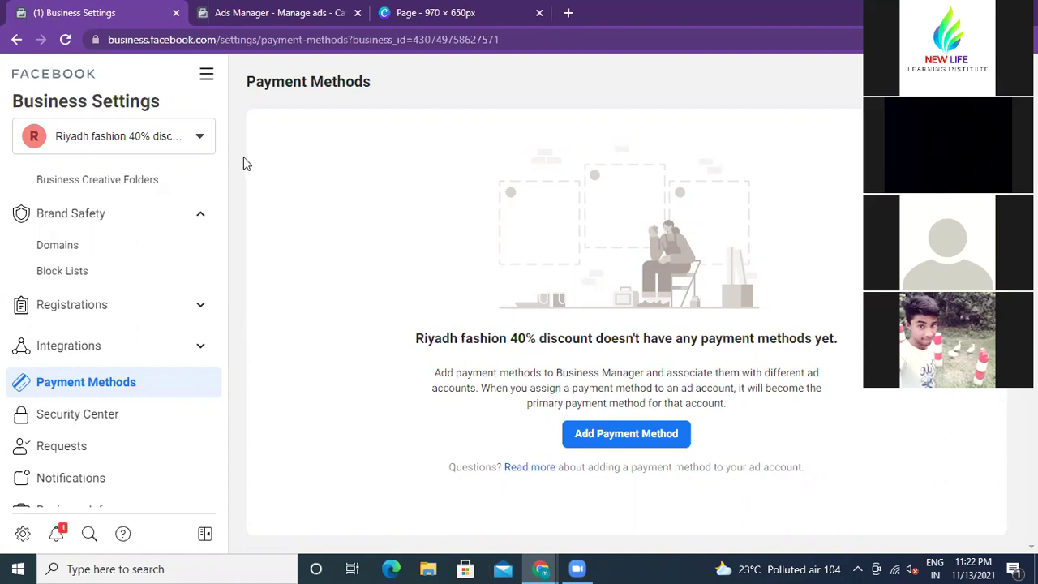
Step: Open Security Center to view two-factor authentication and Business Verification status
{"action": "scroll", "coordinate": [192, 249], "scroll_direction": "down", "scroll_amount": 1}
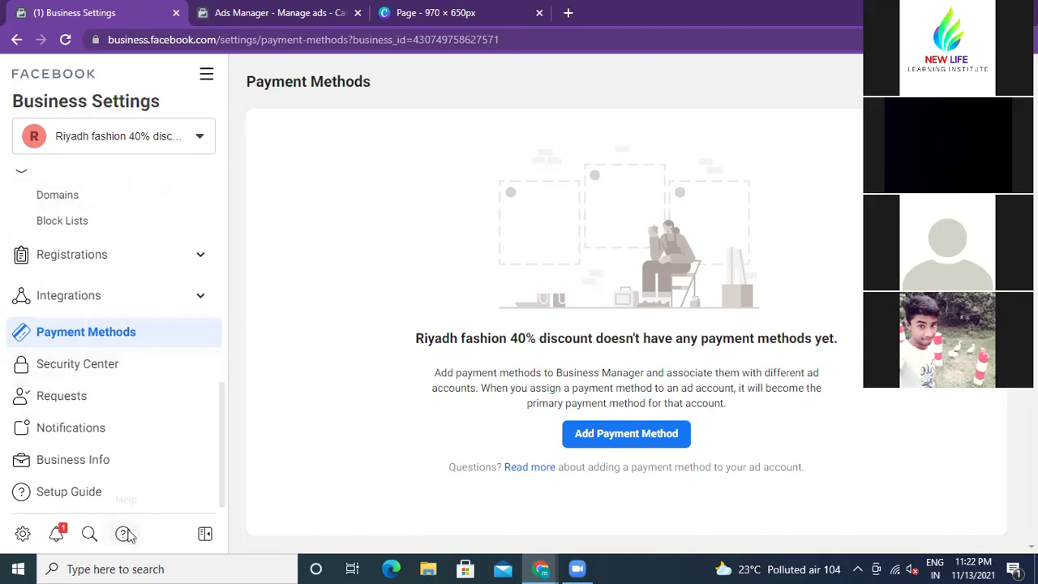
{"action": "scroll", "coordinate": [218, 234], "scroll_direction": "up", "scroll_amount": 2}
{"action": "scroll", "coordinate": [217, 230], "scroll_direction": "up", "scroll_amount": 1}
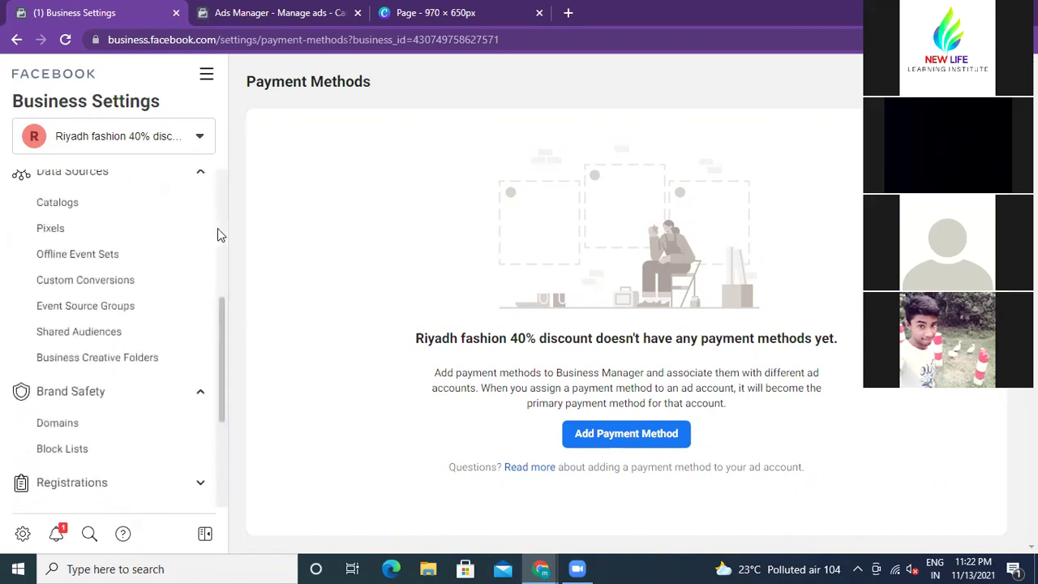
{"action": "scroll", "coordinate": [217, 230], "scroll_direction": "down", "scroll_amount": 3}
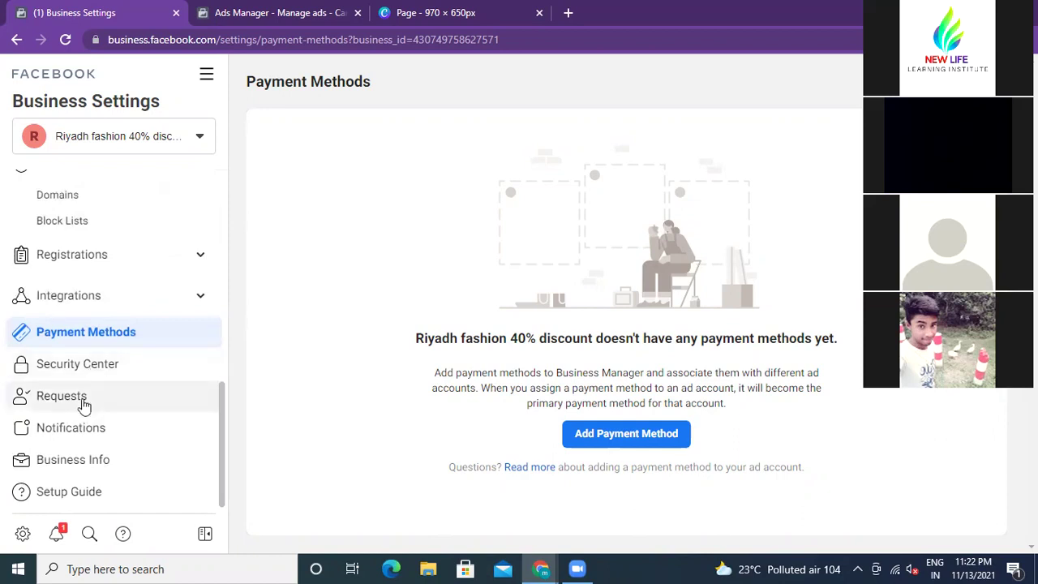
{"action": "left_click", "coordinate": [94, 372]}
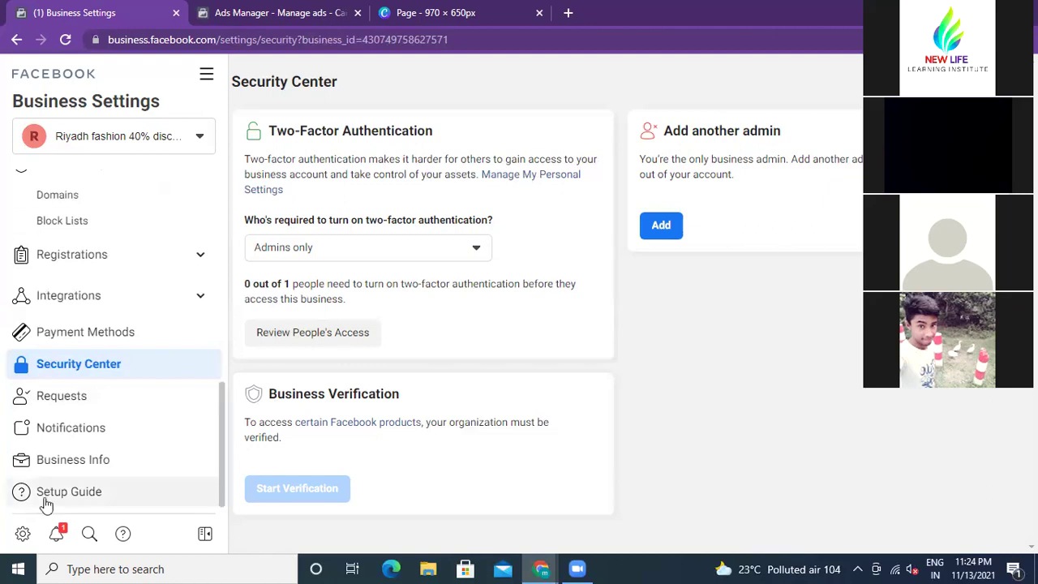
Step: Review the Business Info page, then open a new browser tab on the Google start page
{"action": "left_click", "coordinate": [75, 462]}
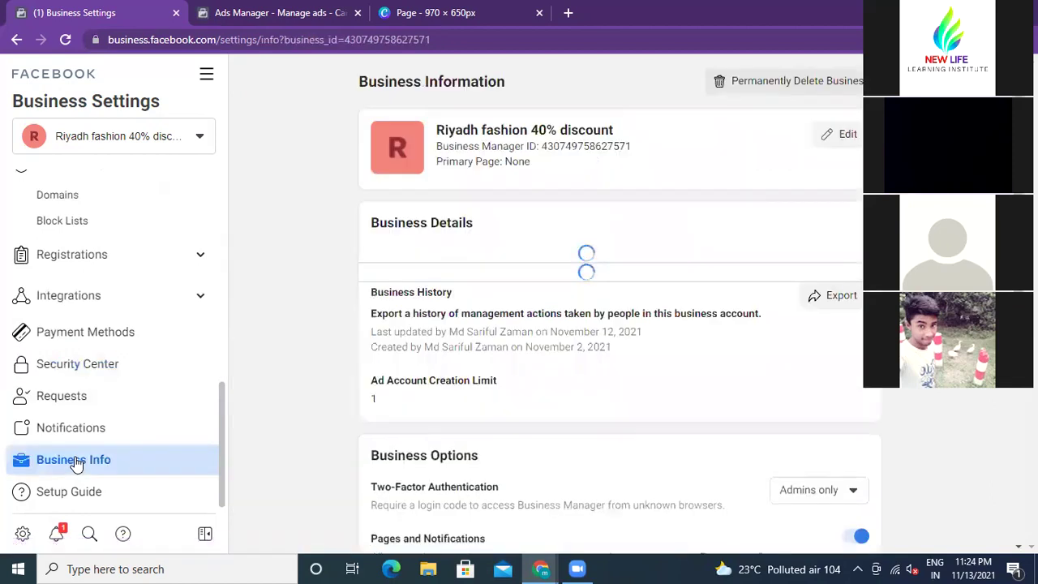
{"action": "scroll", "coordinate": [309, 260], "scroll_direction": "down", "scroll_amount": 5}
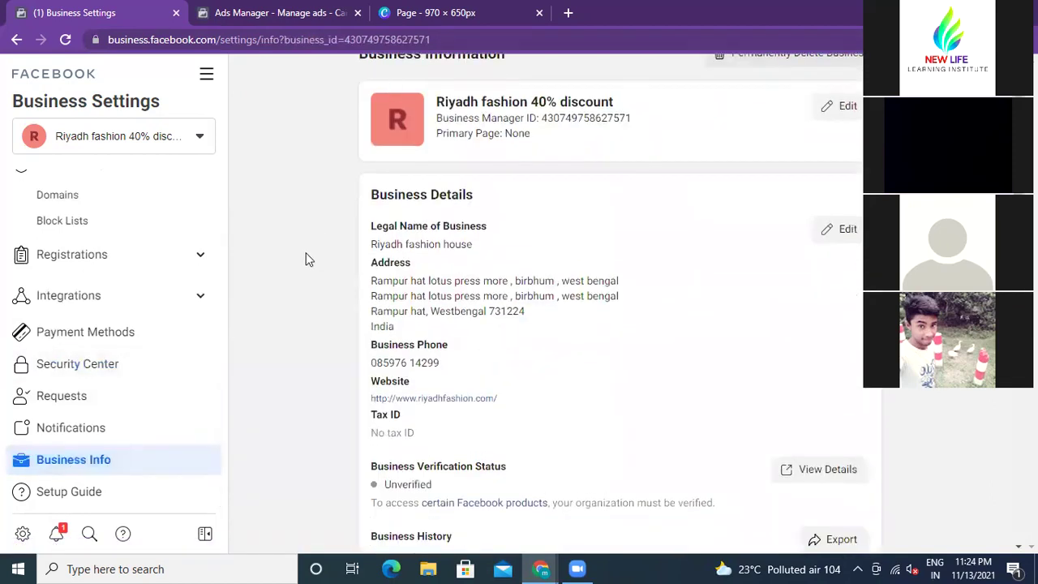
{"action": "scroll", "coordinate": [307, 260], "scroll_direction": "down", "scroll_amount": 2}
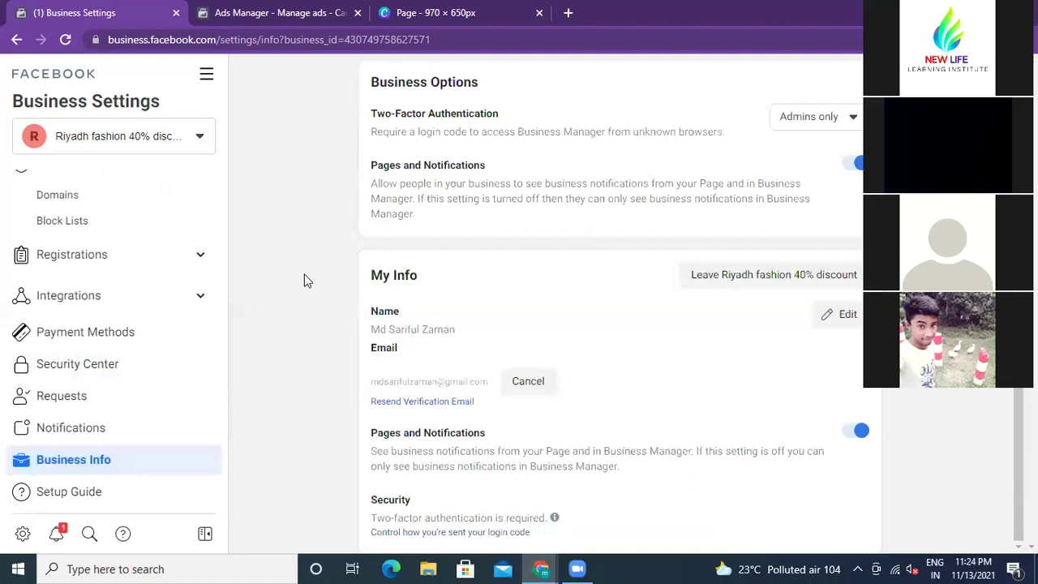
{"action": "scroll", "coordinate": [304, 274], "scroll_direction": "up", "scroll_amount": 6}
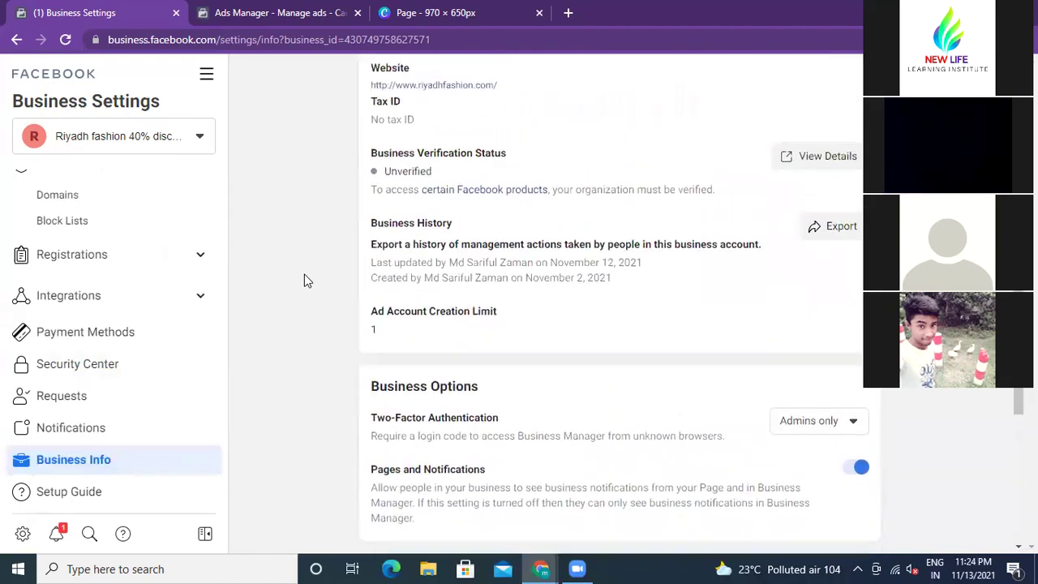
{"action": "scroll", "coordinate": [306, 280], "scroll_direction": "up", "scroll_amount": 1}
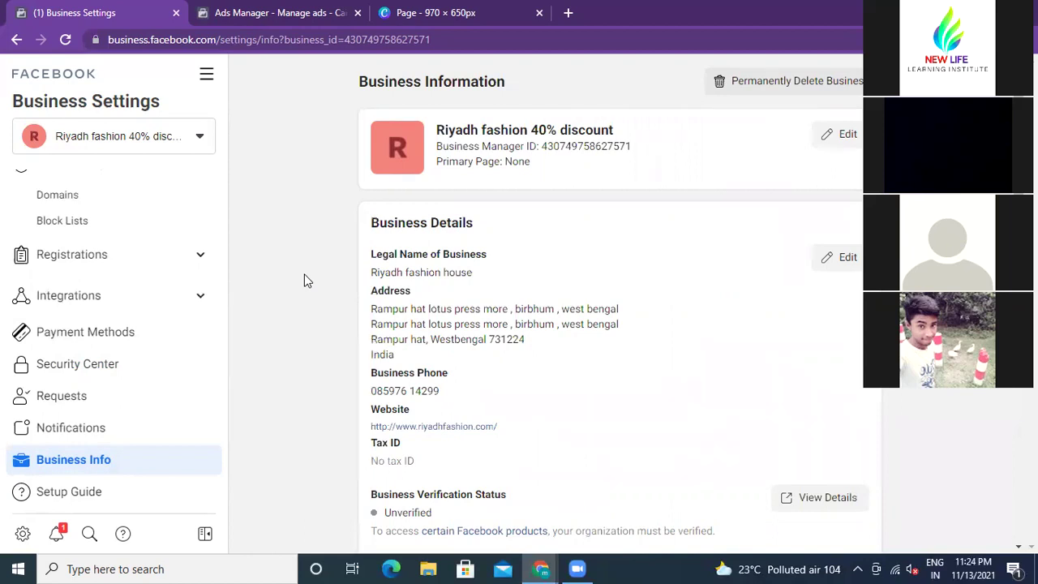
{"action": "scroll", "coordinate": [304, 274], "scroll_direction": "down", "scroll_amount": 4}
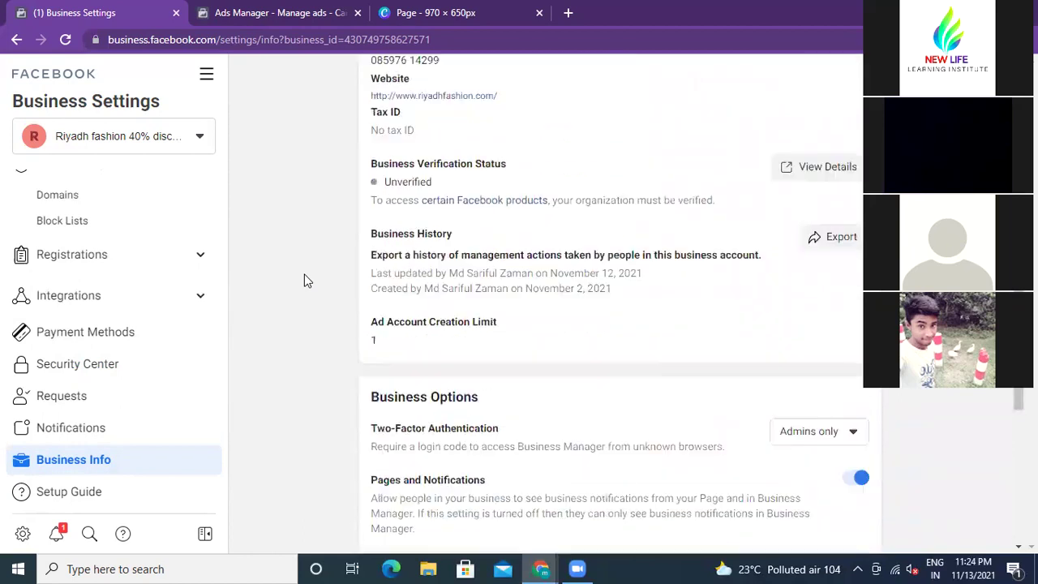
{"action": "scroll", "coordinate": [306, 279], "scroll_direction": "down", "scroll_amount": 4}
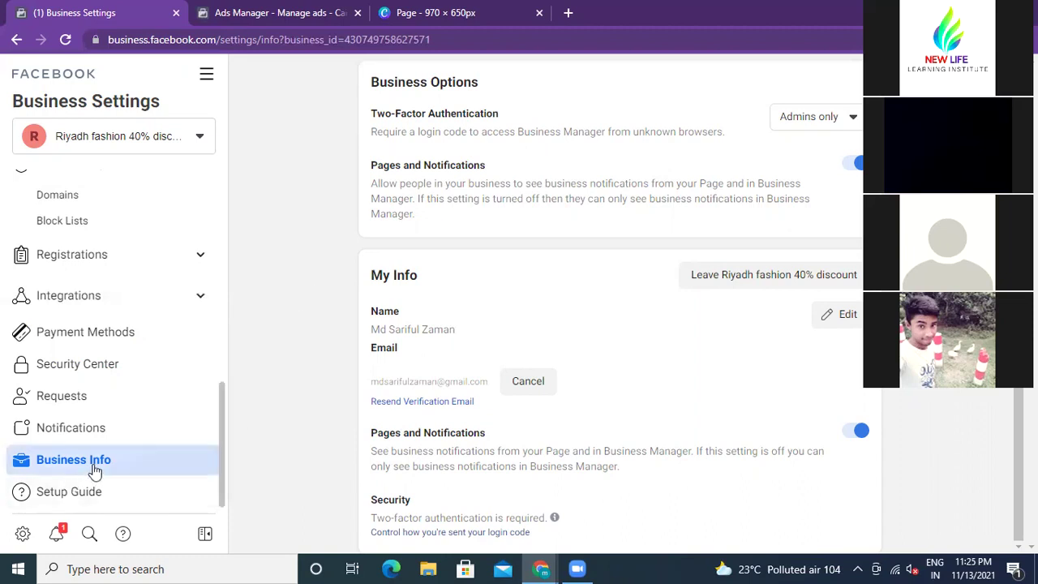
{"action": "scroll", "coordinate": [252, 397], "scroll_direction": "up", "scroll_amount": 8}
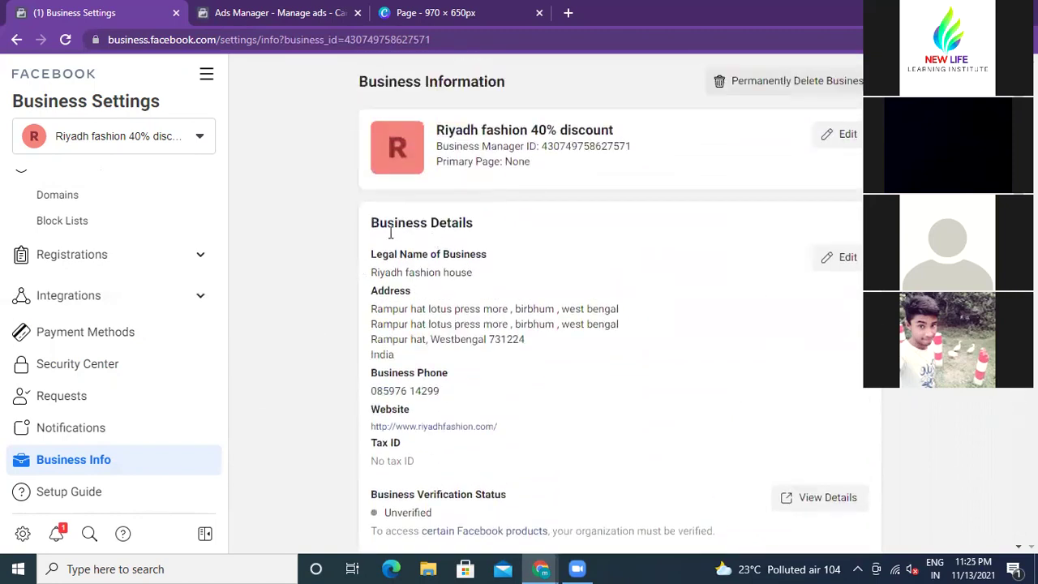
{"action": "scroll", "coordinate": [504, 336], "scroll_direction": "down", "scroll_amount": 3}
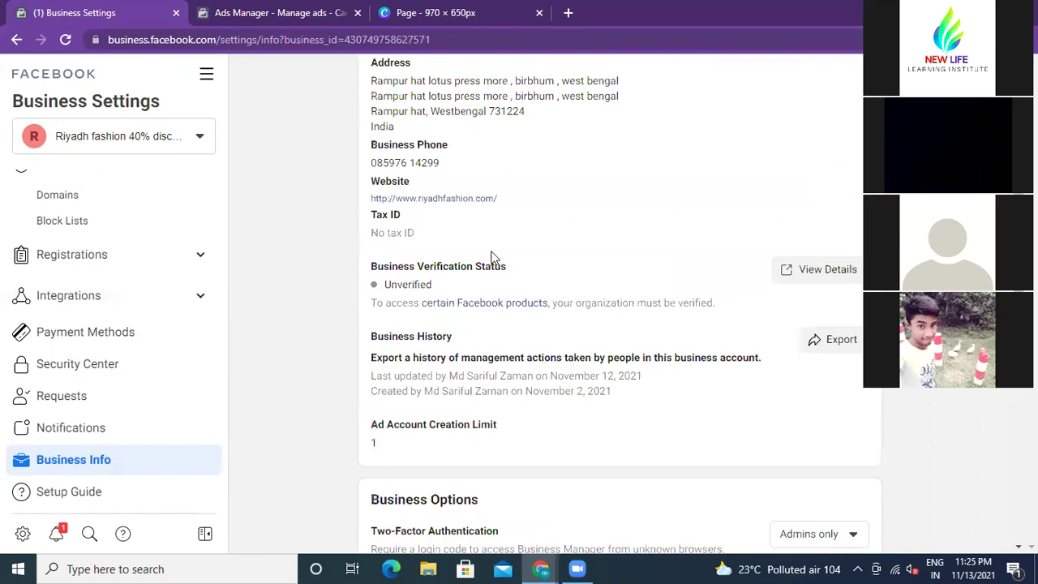
{"action": "scroll", "coordinate": [492, 256], "scroll_direction": "up", "scroll_amount": 3}
{"action": "scroll", "coordinate": [661, 331], "scroll_direction": "down", "scroll_amount": 5}
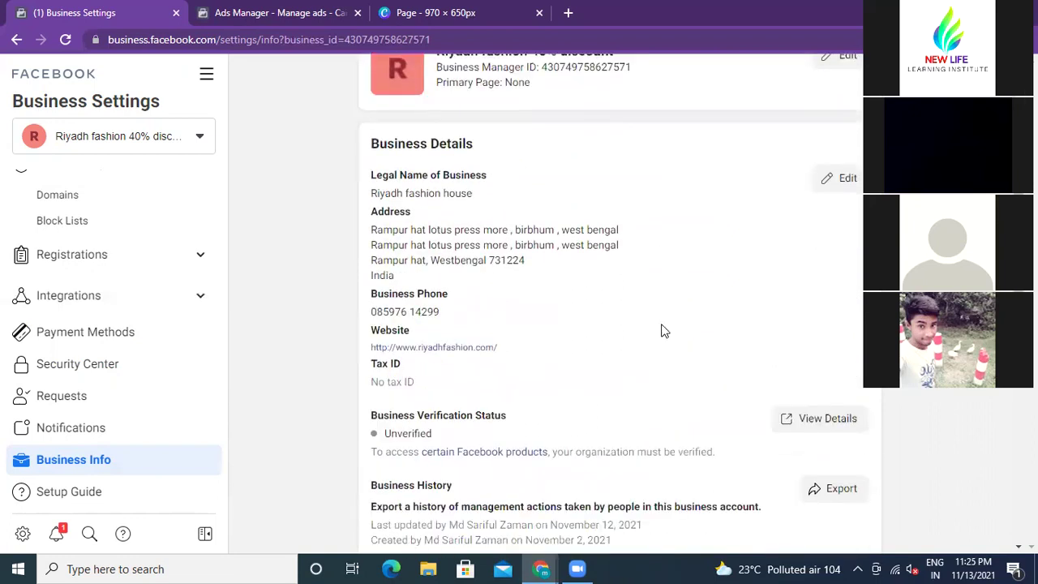
{"action": "scroll", "coordinate": [495, 302], "scroll_direction": "down", "scroll_amount": 2}
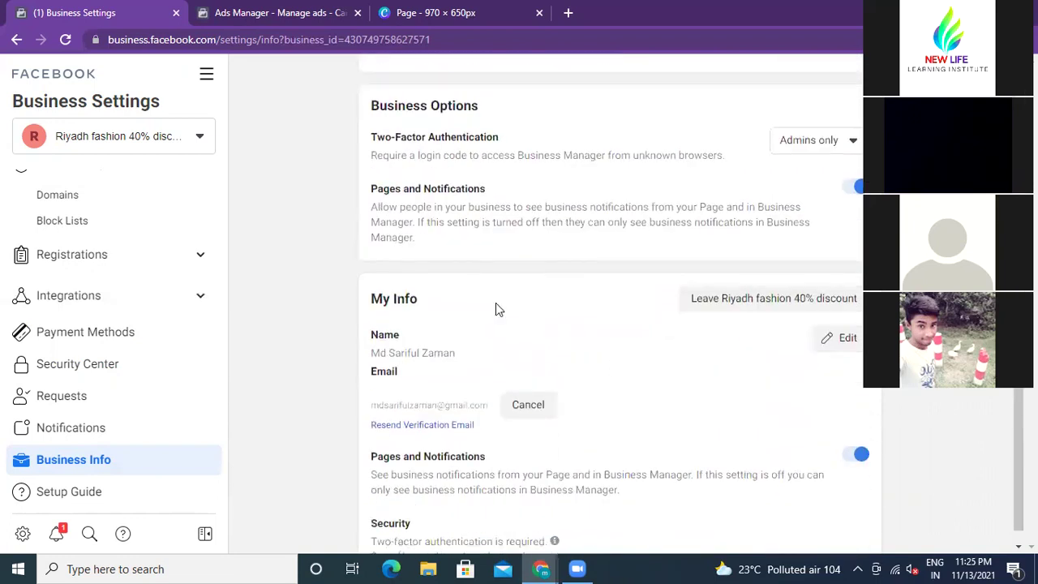
{"action": "left_click", "coordinate": [566, 13]}
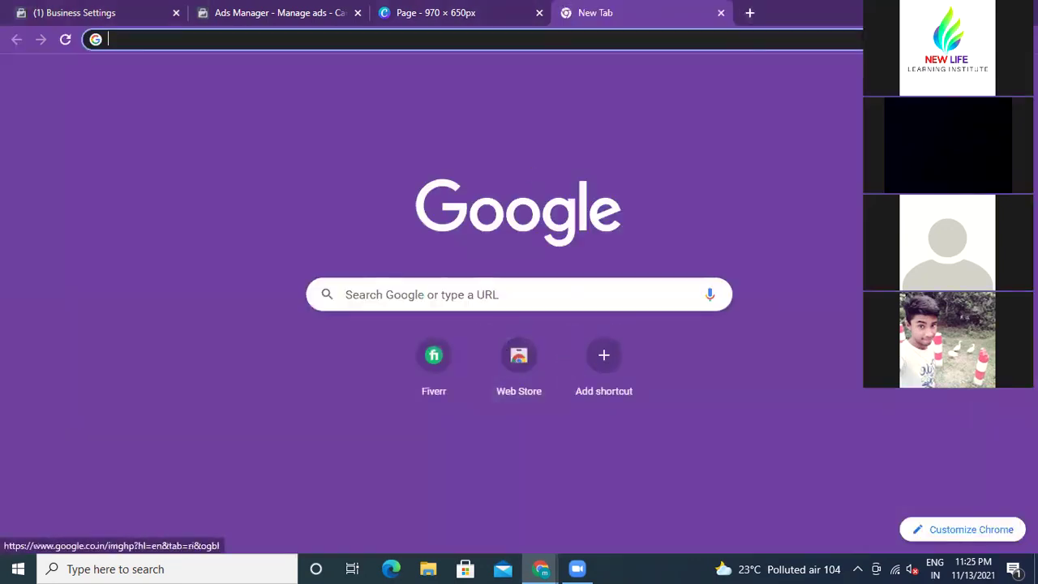
Step: Launch Gmail from the Google apps menu and view the Social, then Primary inbox
{"action": "left_click", "coordinate": [984, 73]}
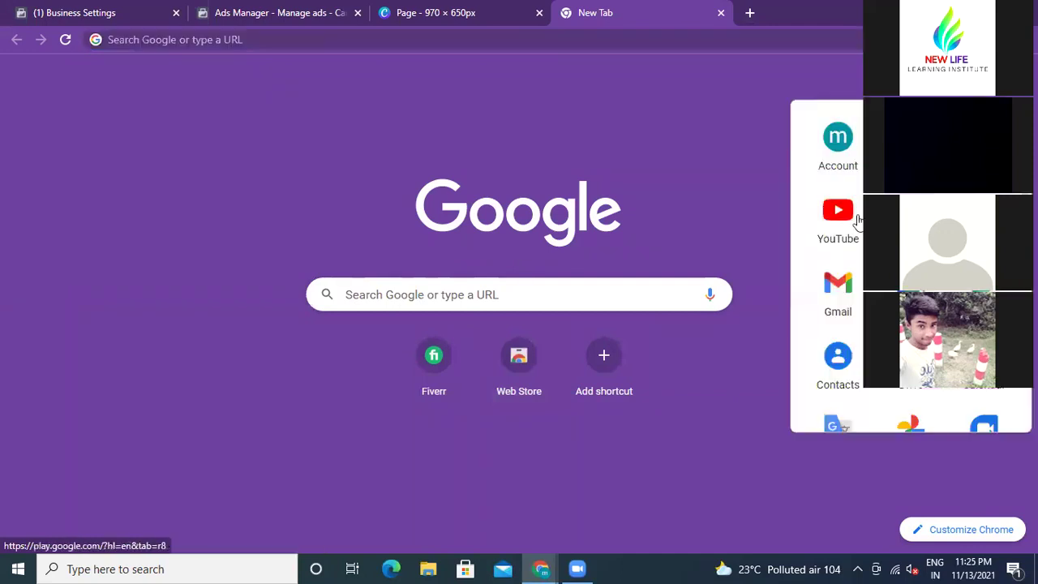
{"action": "left_click", "coordinate": [838, 290]}
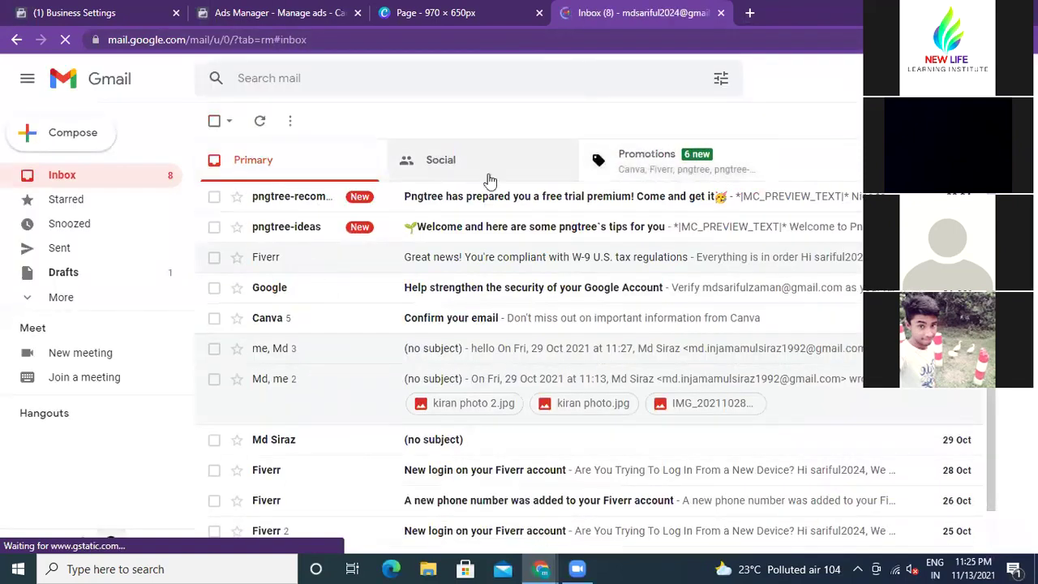
{"action": "left_click", "coordinate": [445, 165]}
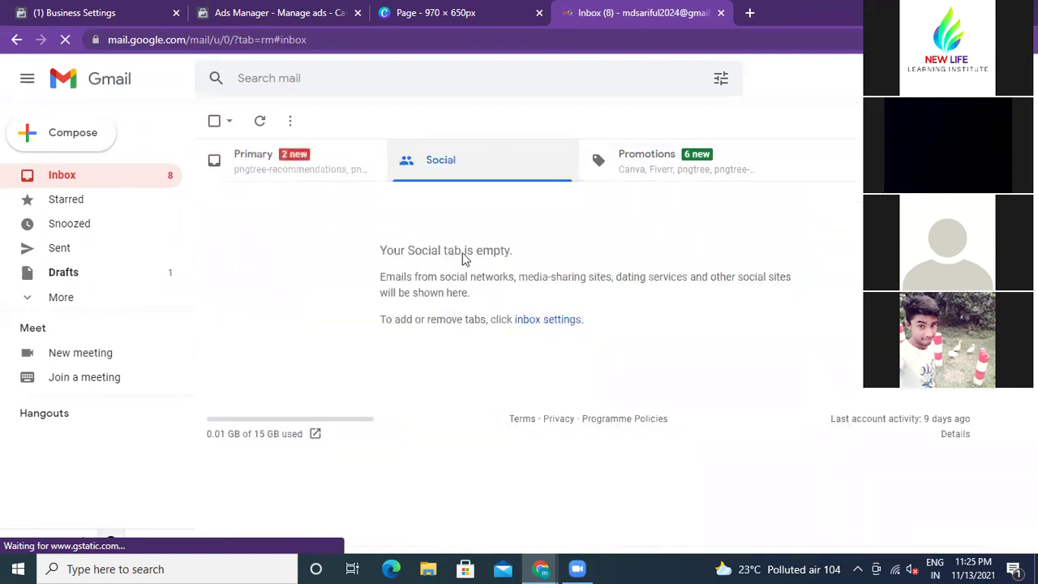
{"action": "left_click", "coordinate": [261, 164]}
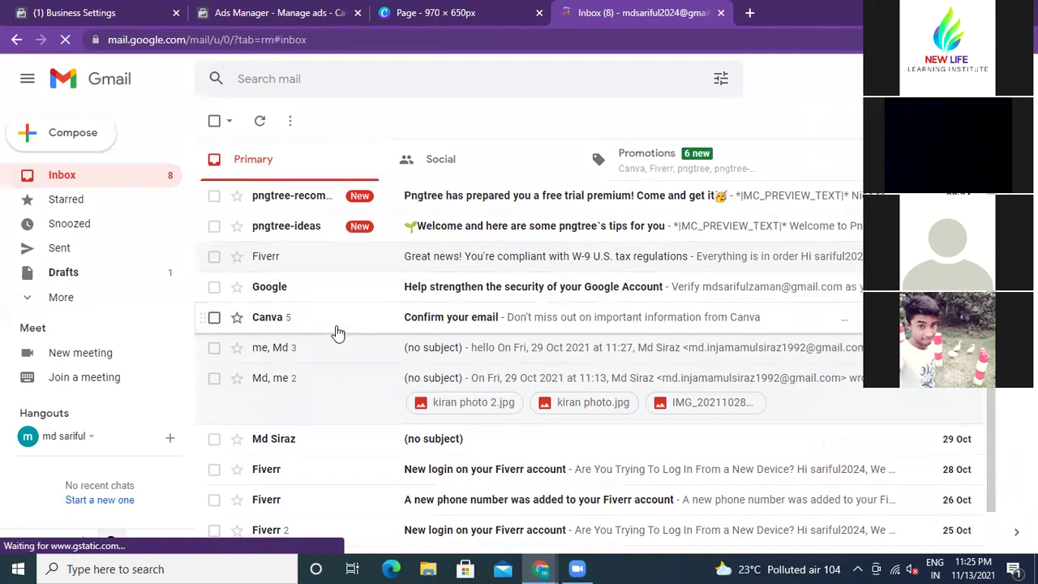
{"action": "scroll", "coordinate": [336, 331], "scroll_direction": "down", "scroll_amount": 1}
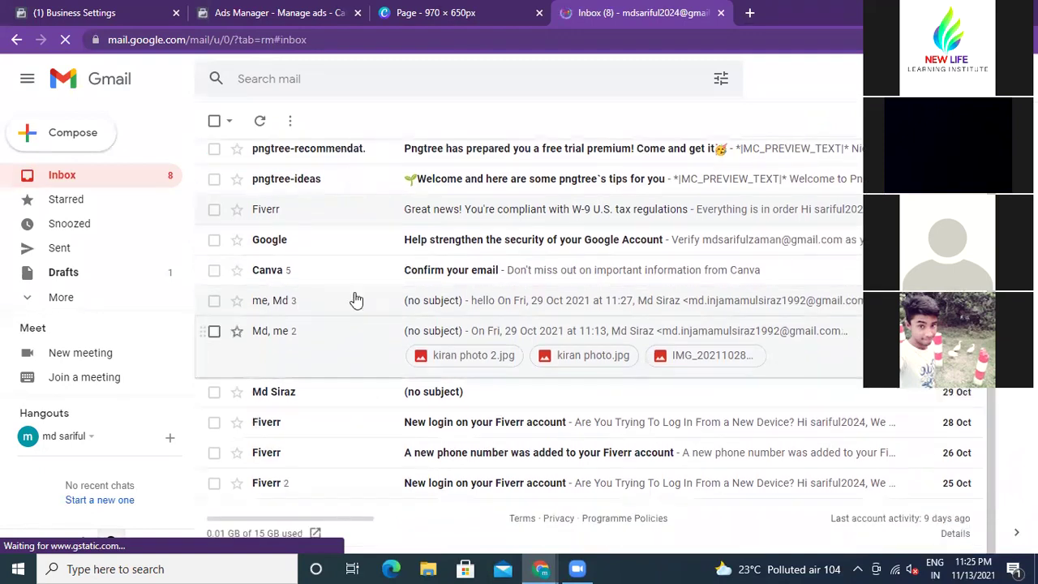
{"action": "scroll", "coordinate": [355, 255], "scroll_direction": "up", "scroll_amount": 1}
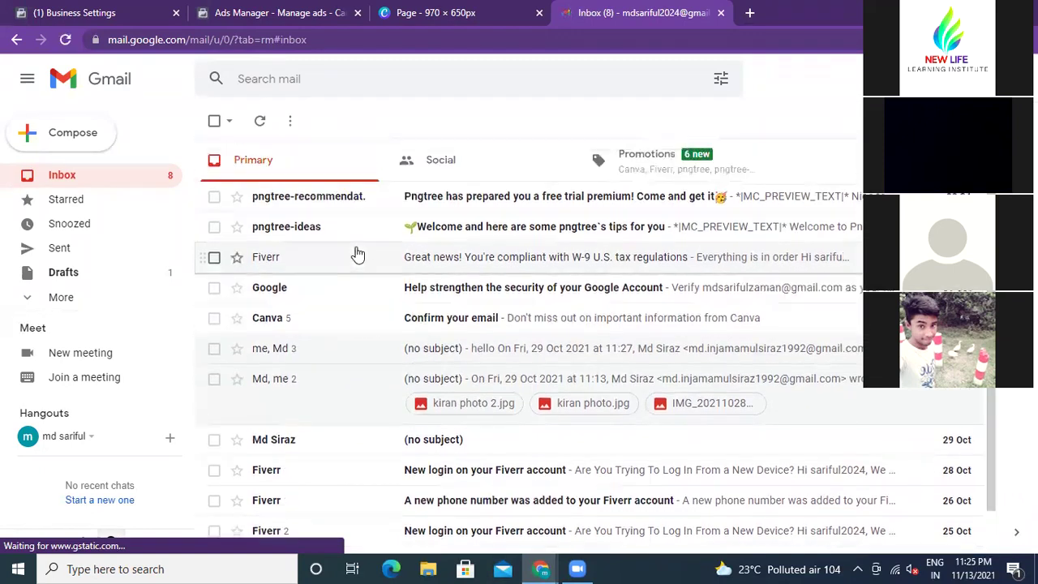
Step: Resend the My Info verification email from Business Settings, then switch to the Gmail tab
{"action": "left_click", "coordinate": [81, 14]}
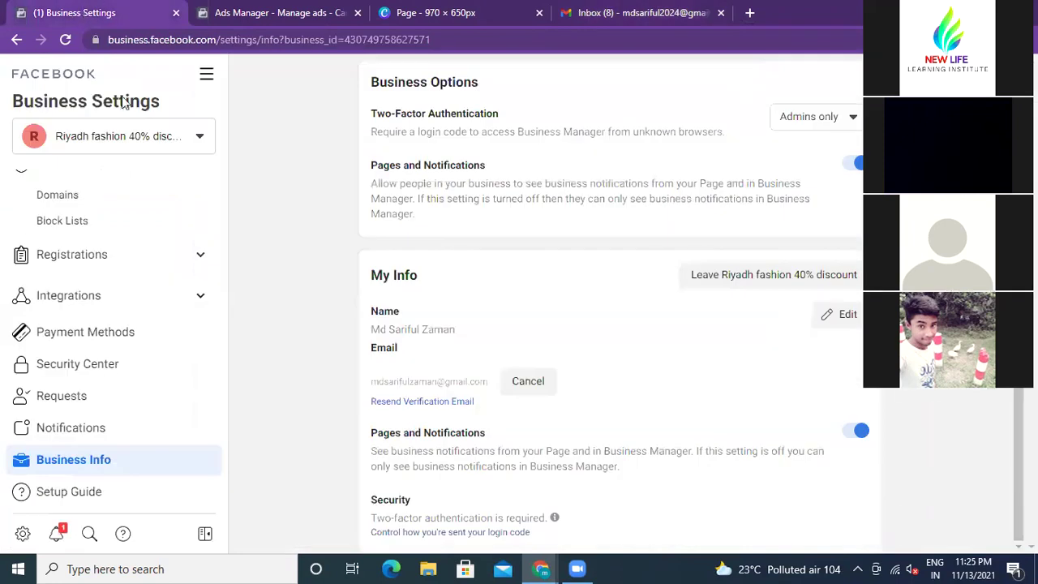
{"action": "left_click", "coordinate": [434, 403]}
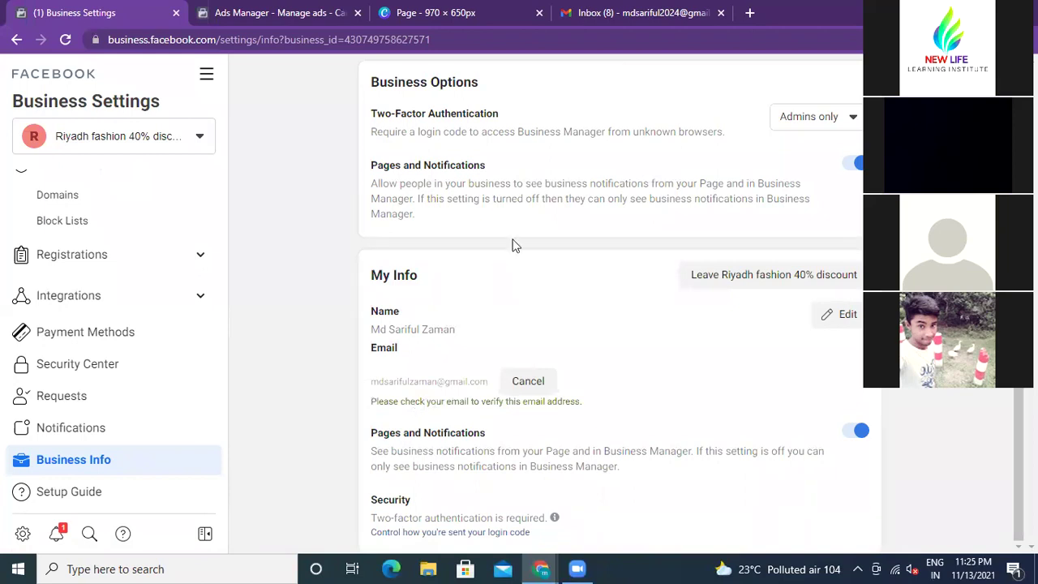
{"action": "left_click", "coordinate": [629, 18]}
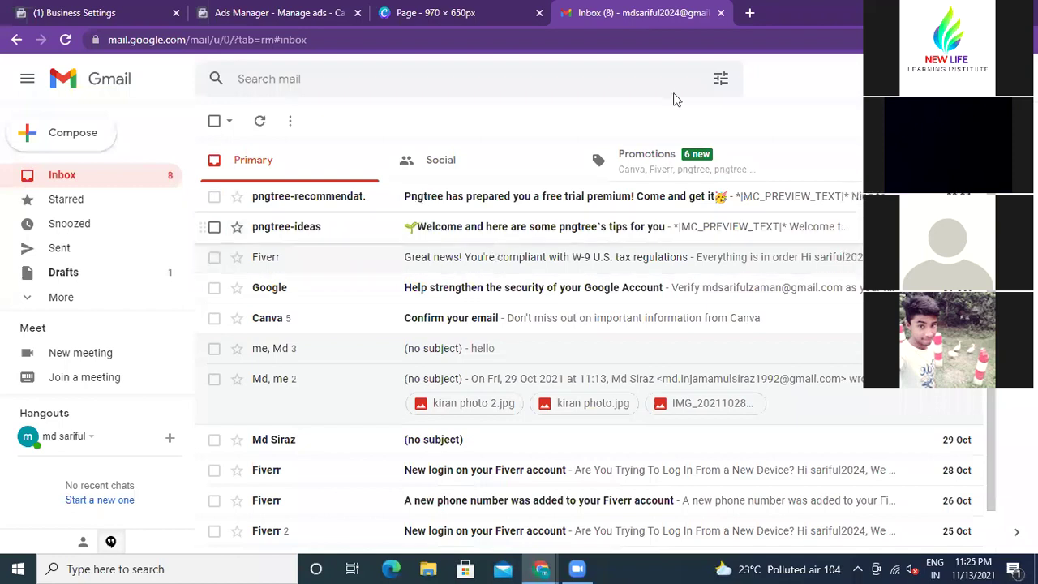
Step: Browse the Promotions, Social and Primary Gmail categories, then return to Business Settings
{"action": "left_click", "coordinate": [641, 159]}
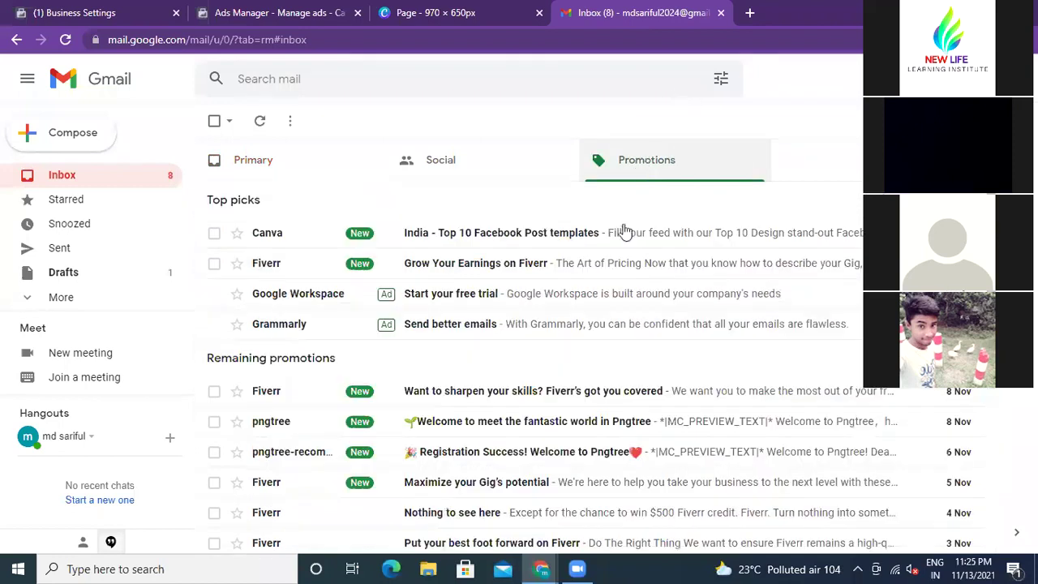
{"action": "left_click", "coordinate": [428, 161]}
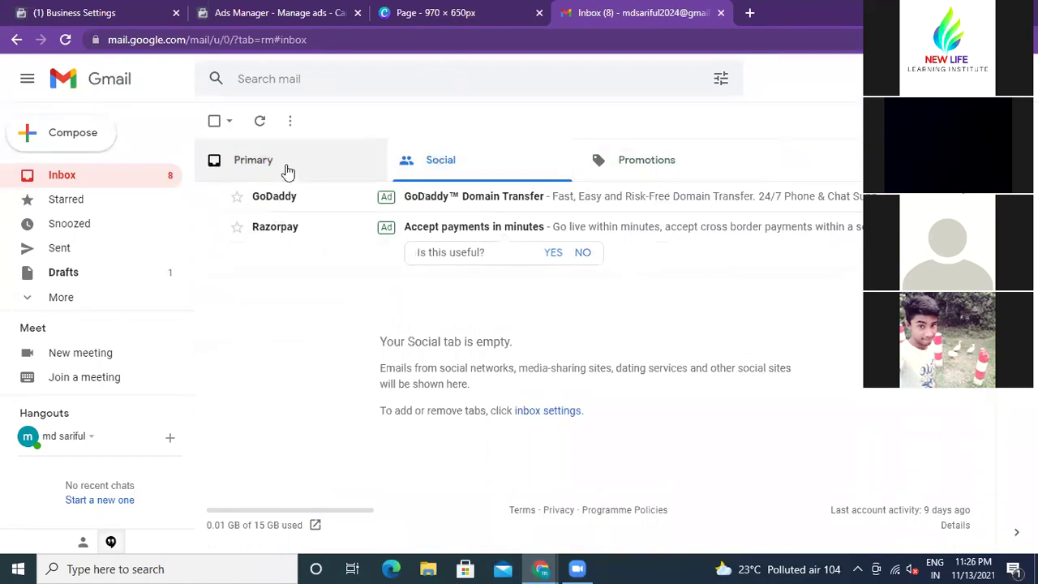
{"action": "left_click", "coordinate": [251, 165]}
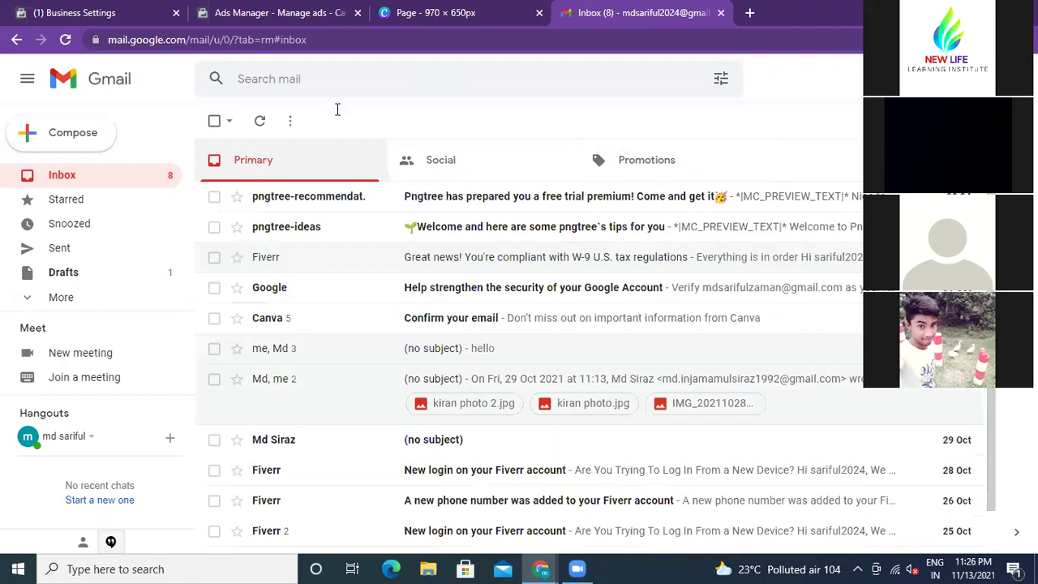
{"action": "left_click", "coordinate": [446, 162]}
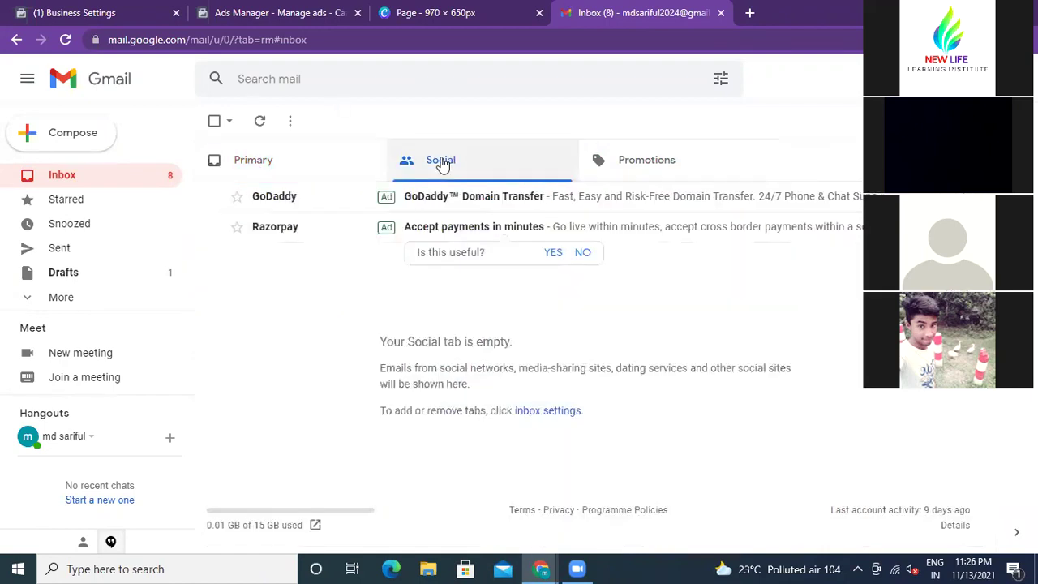
{"action": "left_click", "coordinate": [253, 163]}
{"action": "left_click", "coordinate": [438, 165]}
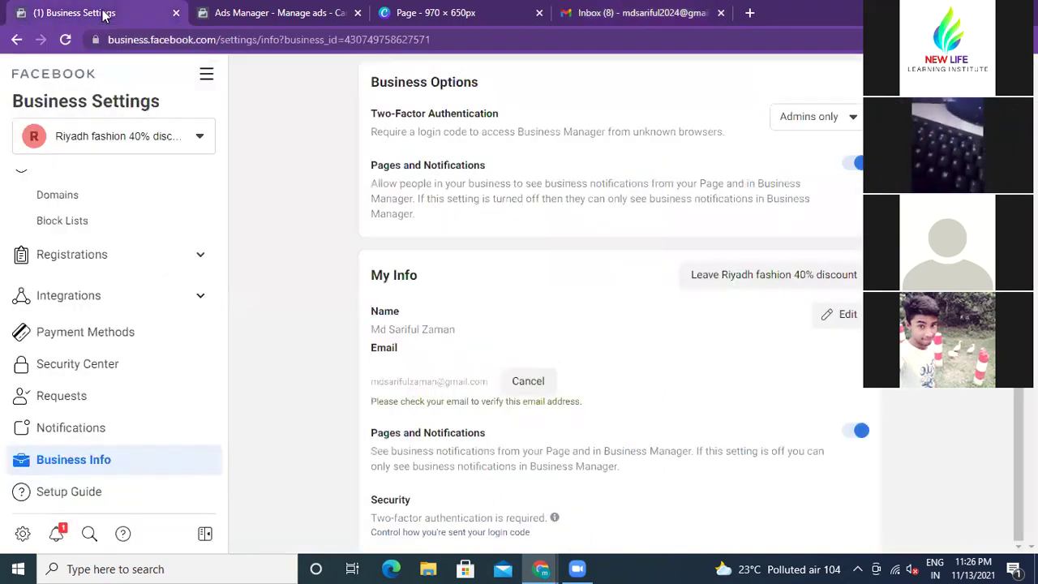
{"action": "left_click", "coordinate": [104, 17]}
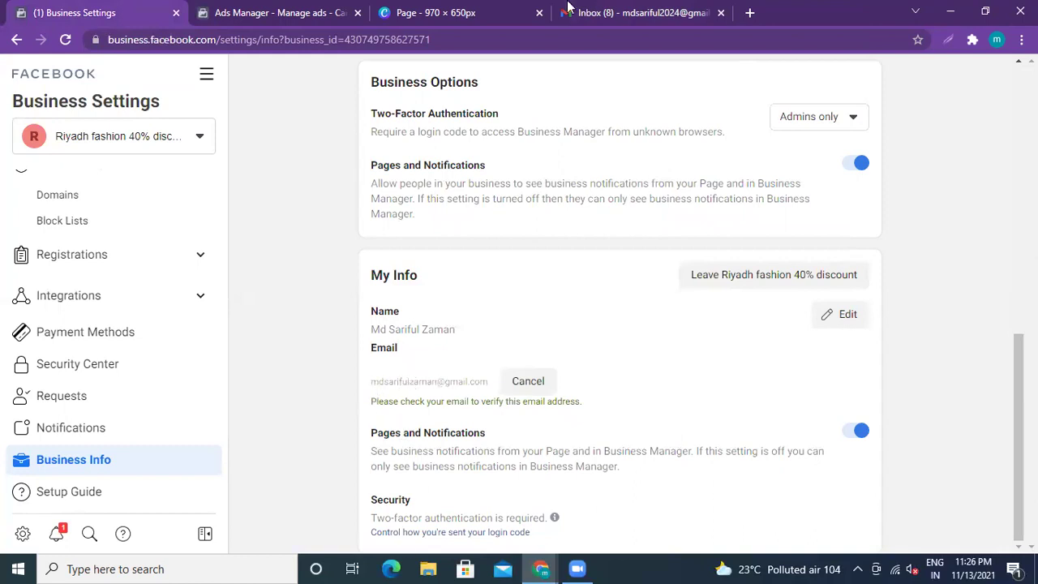
Step: Recheck Gmail's Primary and Promotions emails, then go back to the Business Info page
{"action": "left_click", "coordinate": [621, 13]}
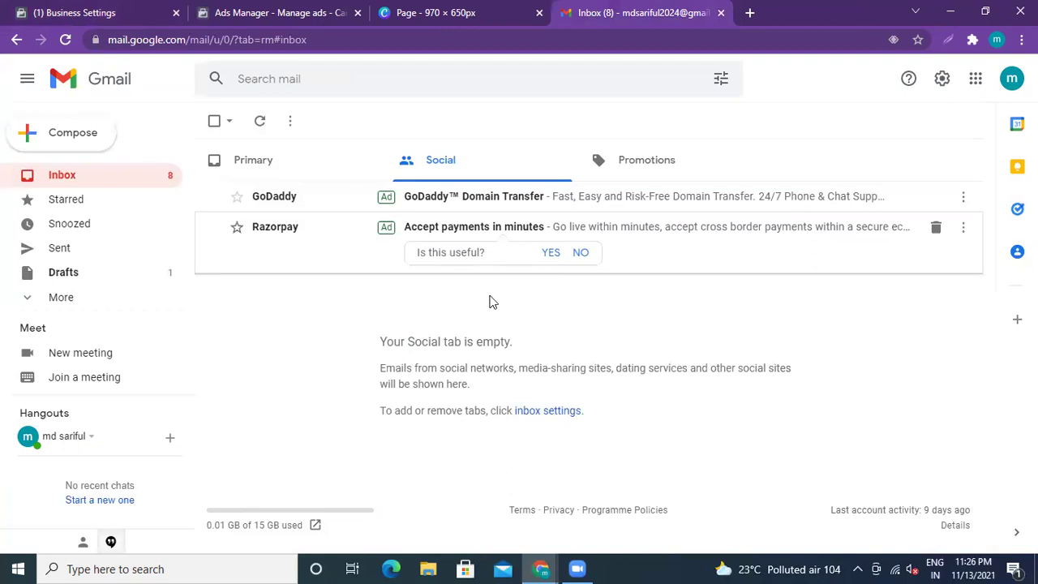
{"action": "left_click", "coordinate": [258, 161]}
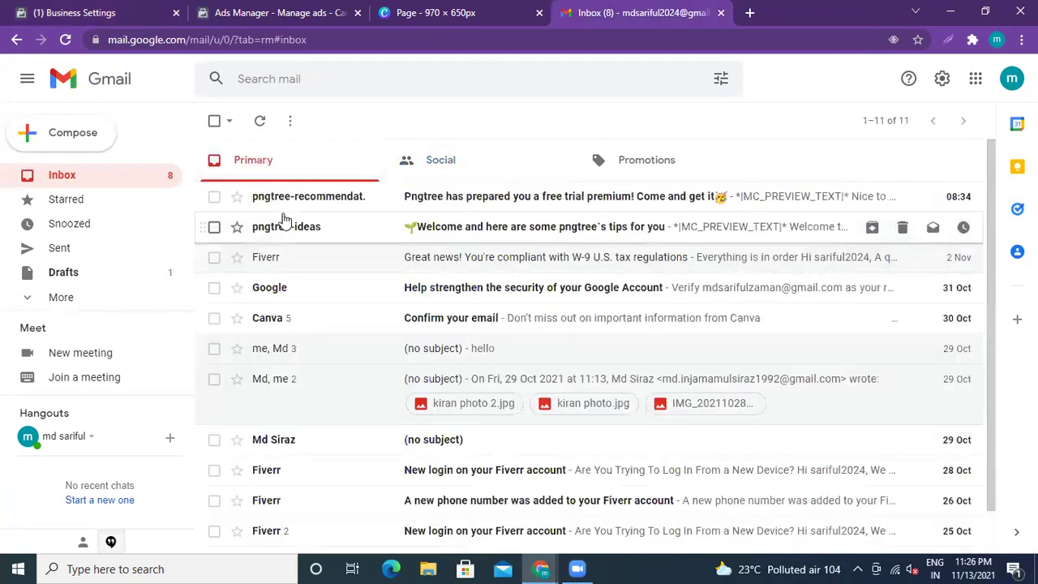
{"action": "left_click", "coordinate": [649, 161]}
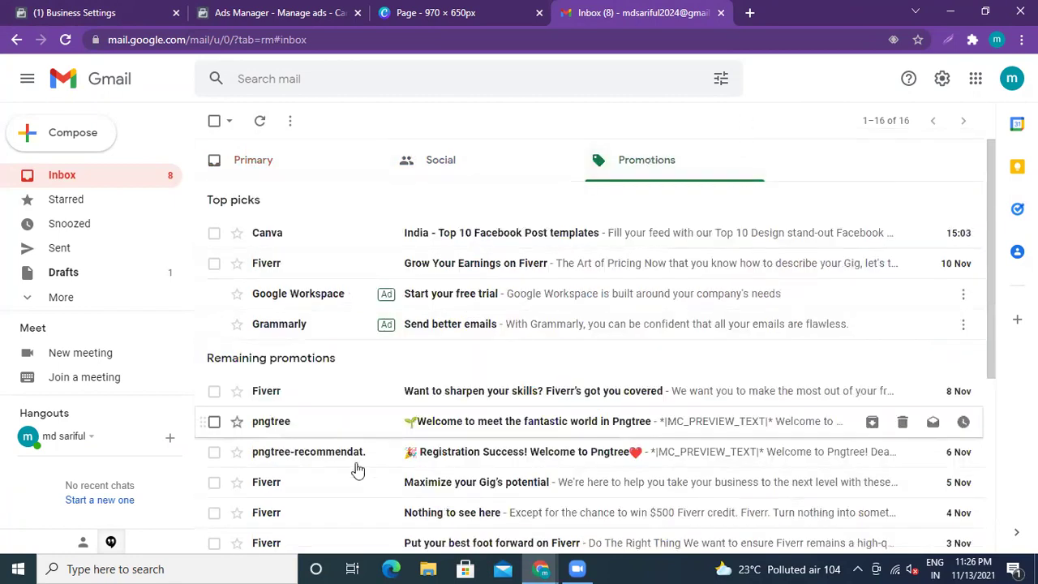
{"action": "left_click", "coordinate": [239, 164]}
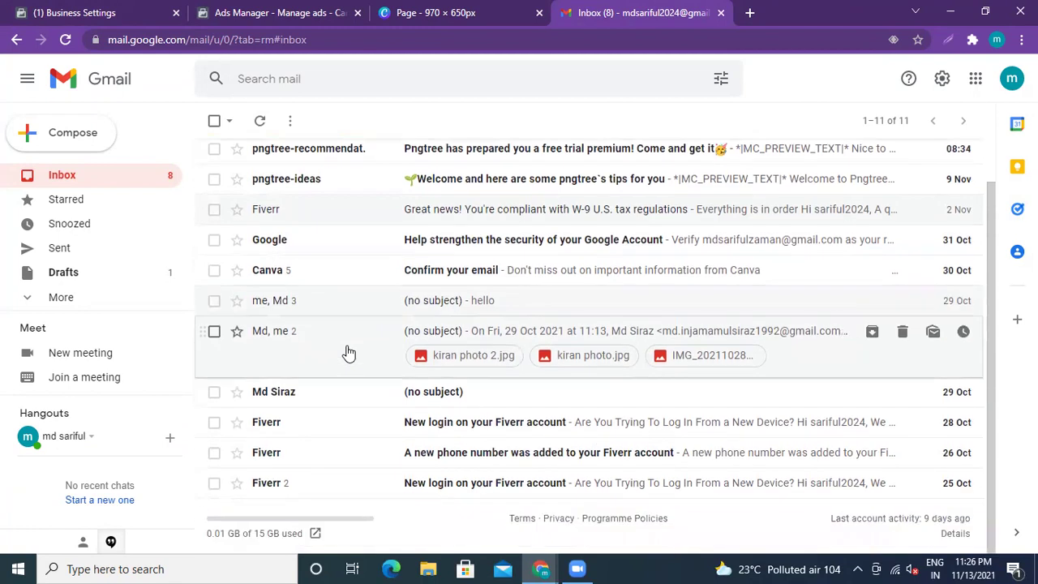
{"action": "left_click", "coordinate": [120, 16]}
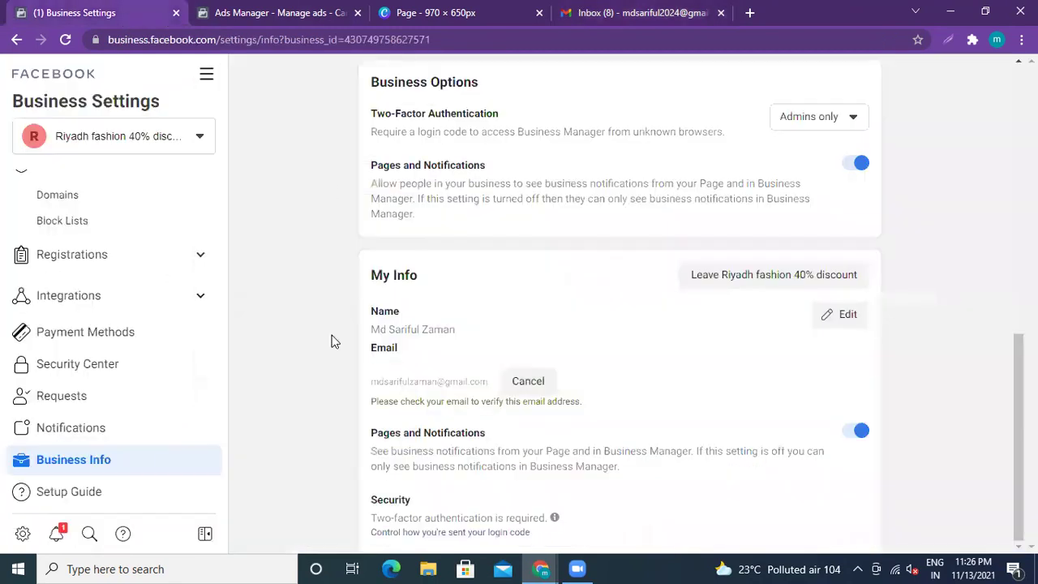
Step: Scroll through the Business Info page to review the website, Unverified status and business options
{"action": "scroll", "coordinate": [329, 320], "scroll_direction": "up", "scroll_amount": 10}
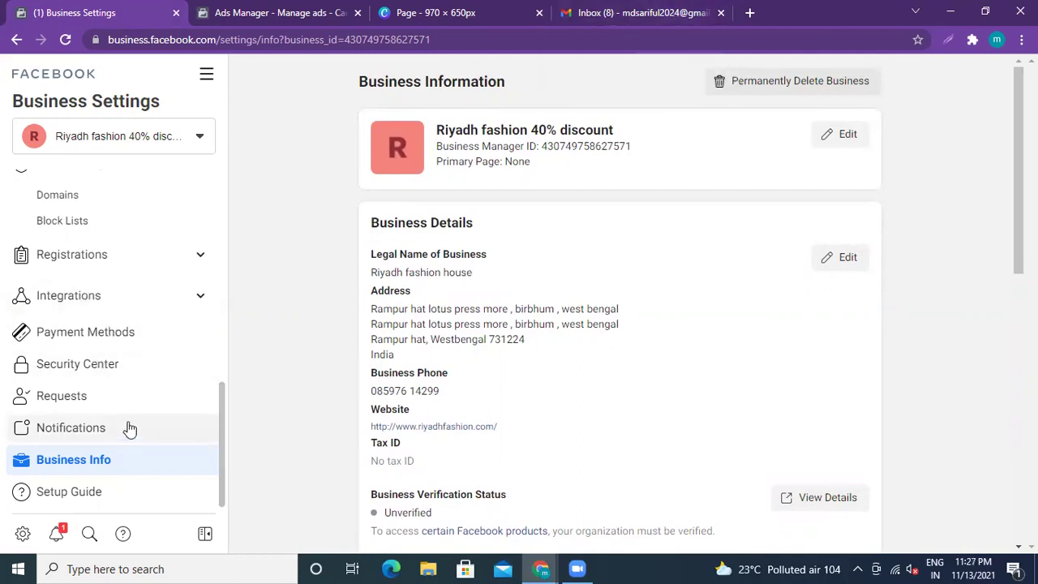
{"action": "scroll", "coordinate": [130, 428], "scroll_direction": "up", "scroll_amount": 5}
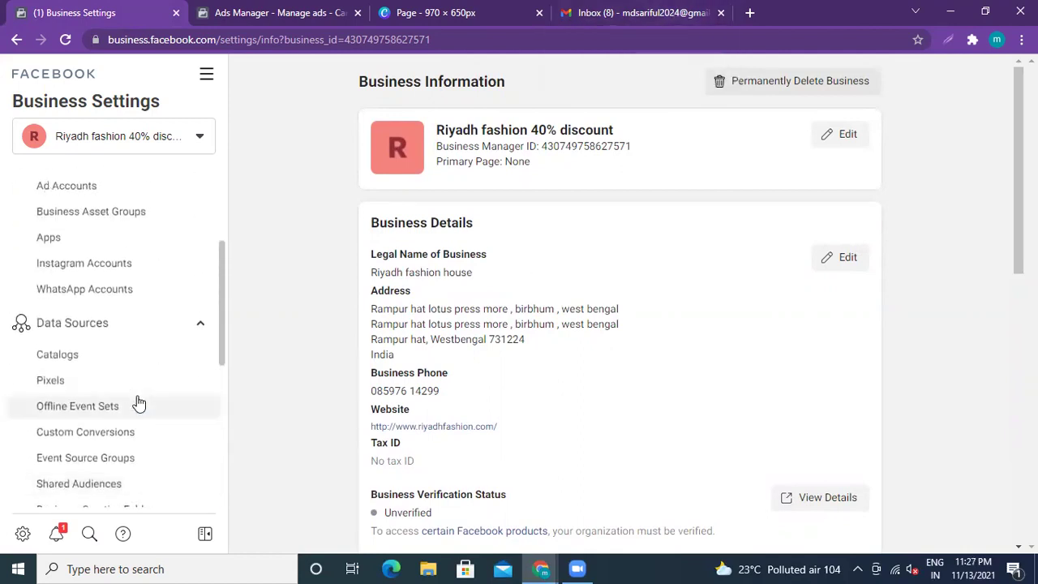
{"action": "scroll", "coordinate": [138, 403], "scroll_direction": "up", "scroll_amount": 3}
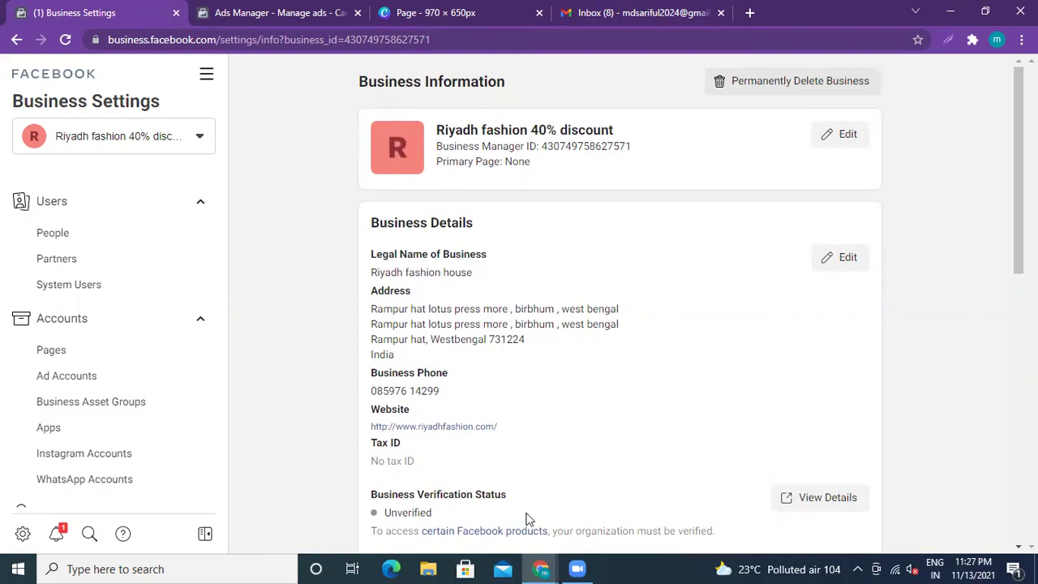
{"action": "scroll", "coordinate": [258, 328], "scroll_direction": "down", "scroll_amount": 3}
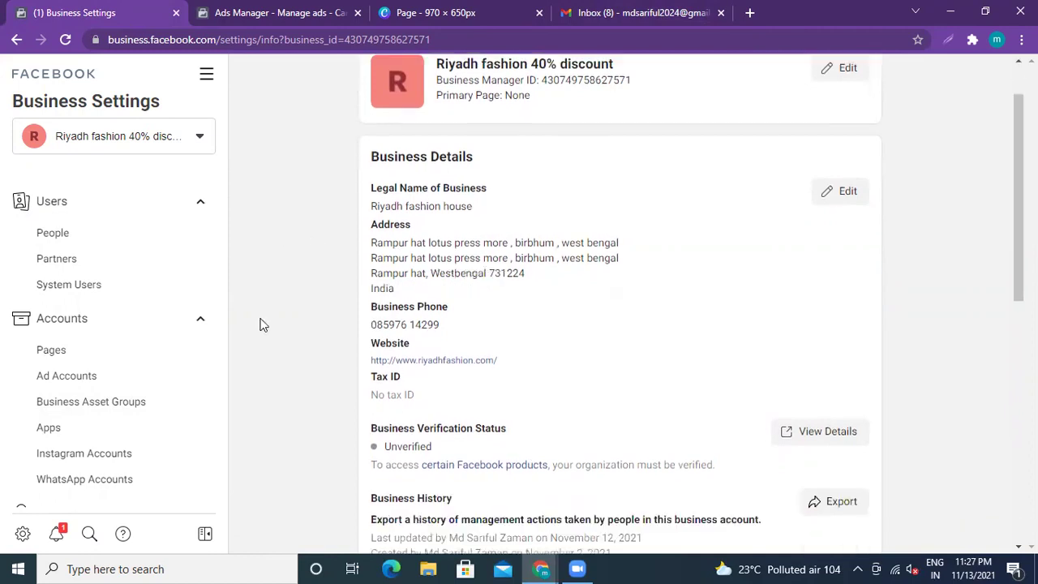
{"action": "scroll", "coordinate": [251, 332], "scroll_direction": "down", "scroll_amount": 3}
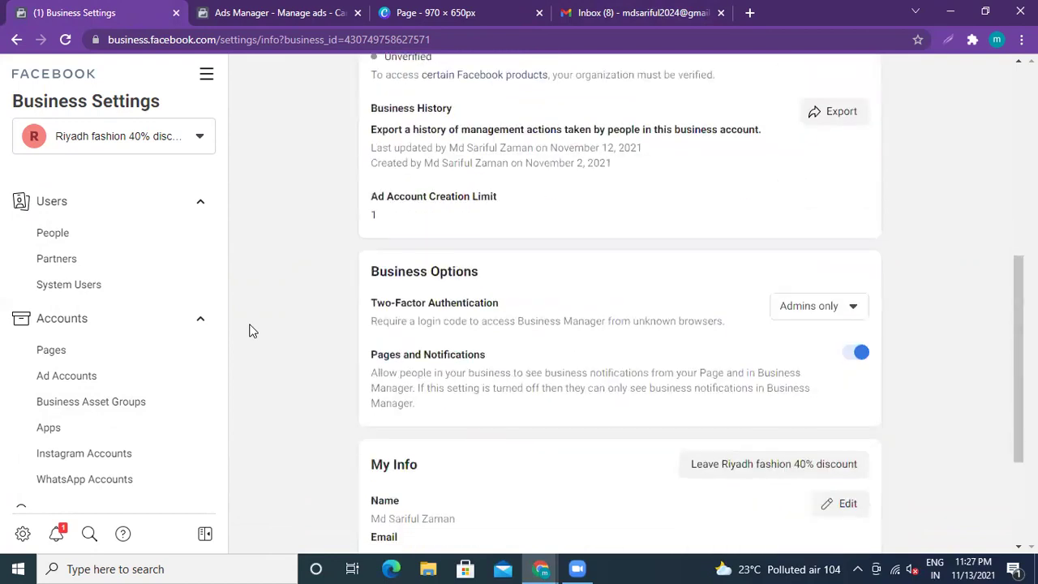
{"action": "scroll", "coordinate": [251, 330], "scroll_direction": "down", "scroll_amount": 1}
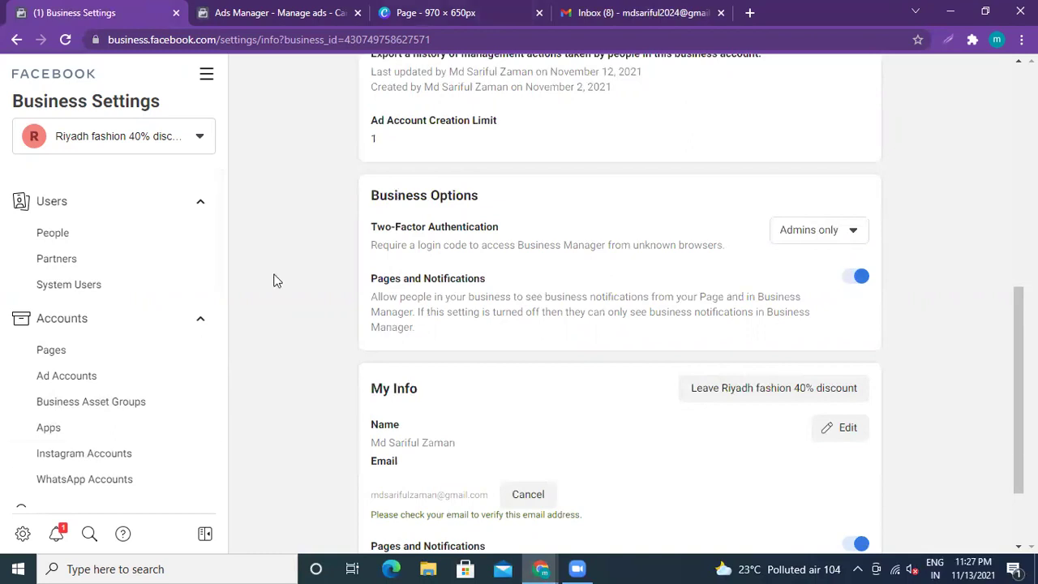
{"action": "scroll", "coordinate": [315, 284], "scroll_direction": "down", "scroll_amount": 2}
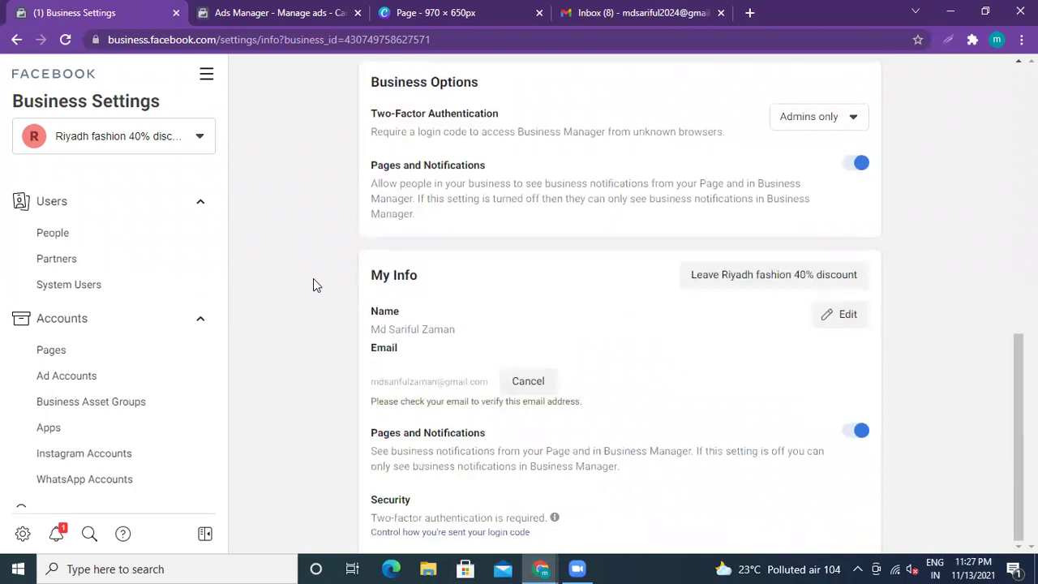
{"action": "scroll", "coordinate": [313, 279], "scroll_direction": "up", "scroll_amount": 4}
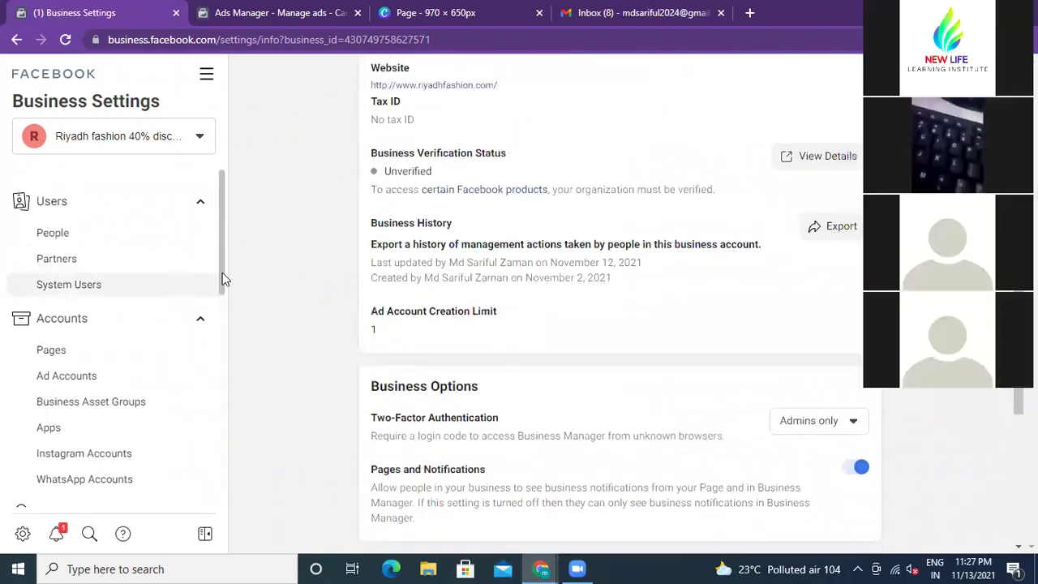
{"action": "scroll", "coordinate": [223, 274], "scroll_direction": "down", "scroll_amount": 2}
{"action": "scroll", "coordinate": [222, 273], "scroll_direction": "down", "scroll_amount": 4}
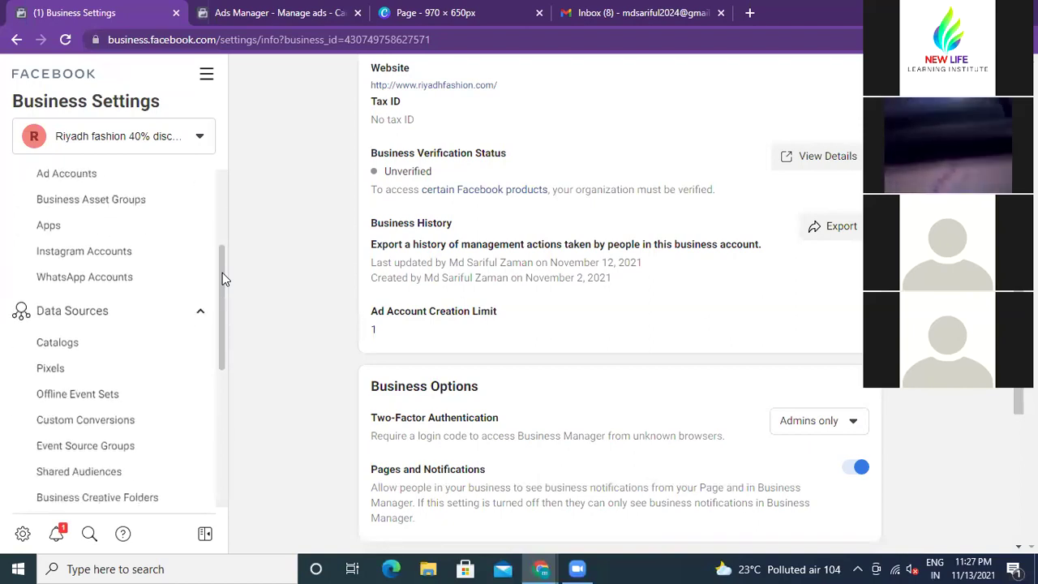
{"action": "scroll", "coordinate": [222, 273], "scroll_direction": "down", "scroll_amount": 2}
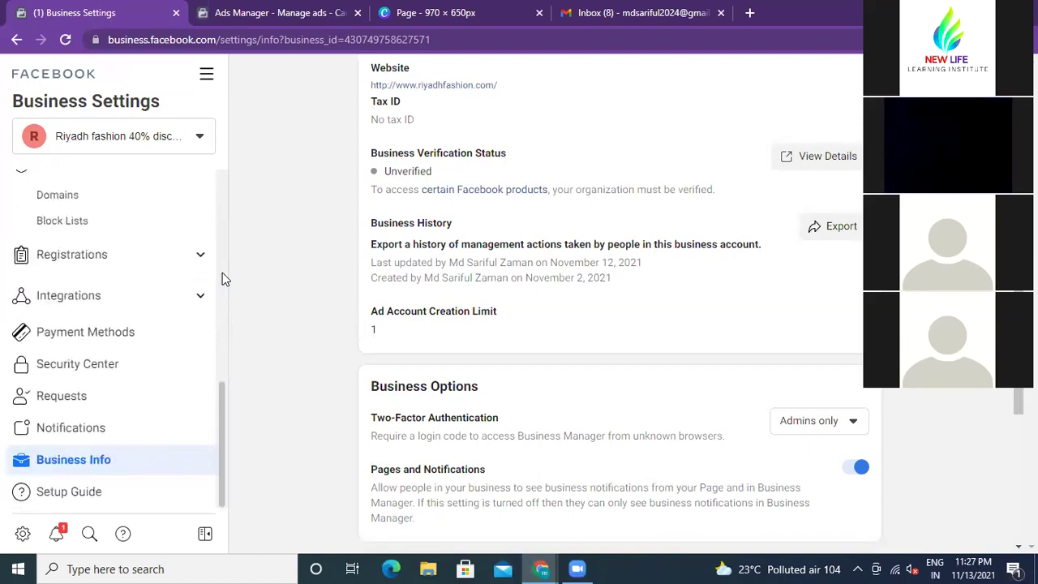
{"action": "scroll", "coordinate": [222, 272], "scroll_direction": "up", "scroll_amount": 5}
{"action": "scroll", "coordinate": [222, 273], "scroll_direction": "up", "scroll_amount": 2}
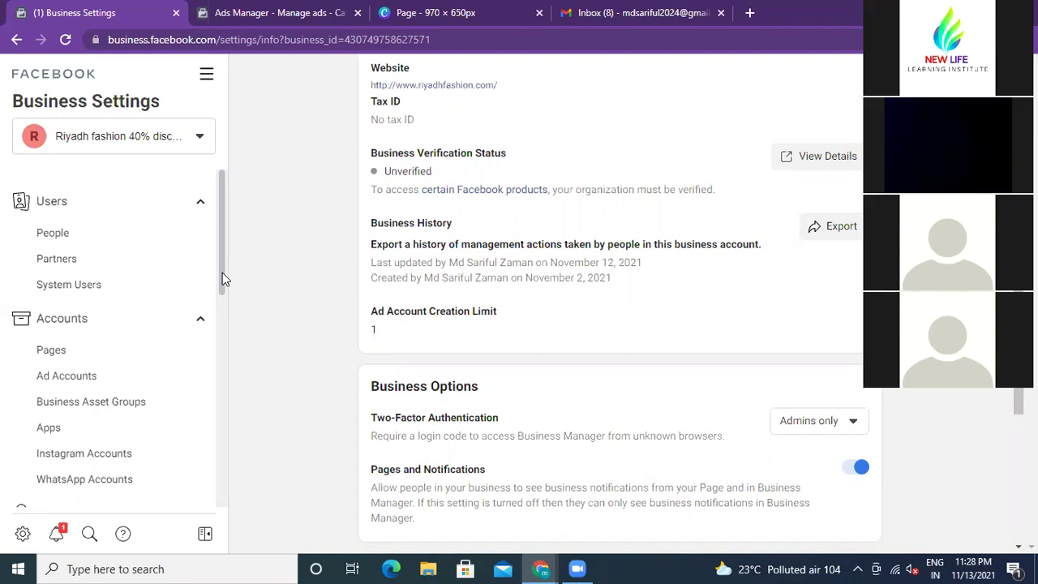
{"action": "scroll", "coordinate": [221, 278], "scroll_direction": "down", "scroll_amount": 5}
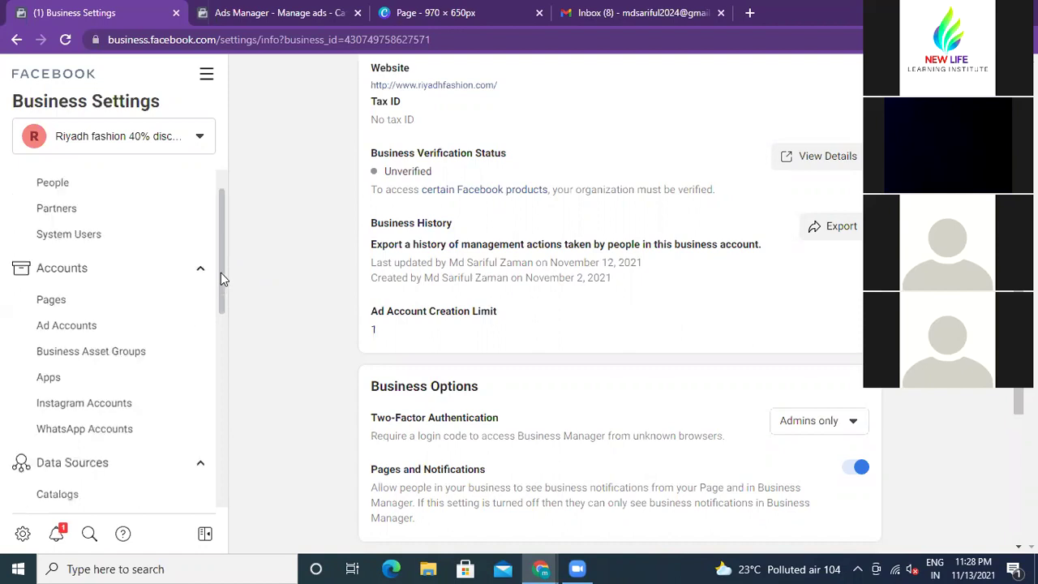
{"action": "scroll", "coordinate": [220, 278], "scroll_direction": "down", "scroll_amount": 3}
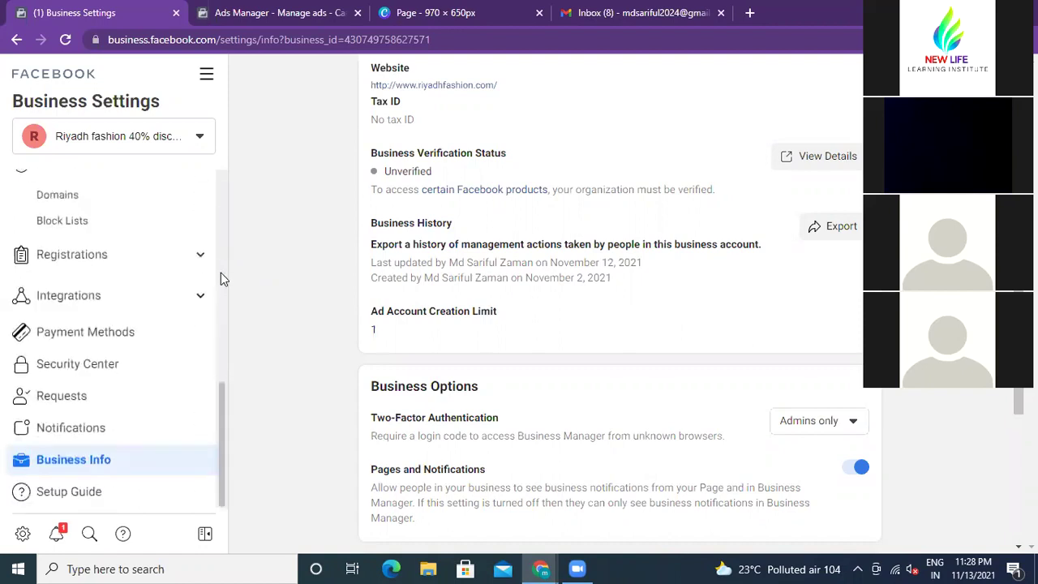
{"action": "scroll", "coordinate": [221, 274], "scroll_direction": "up", "scroll_amount": 8}
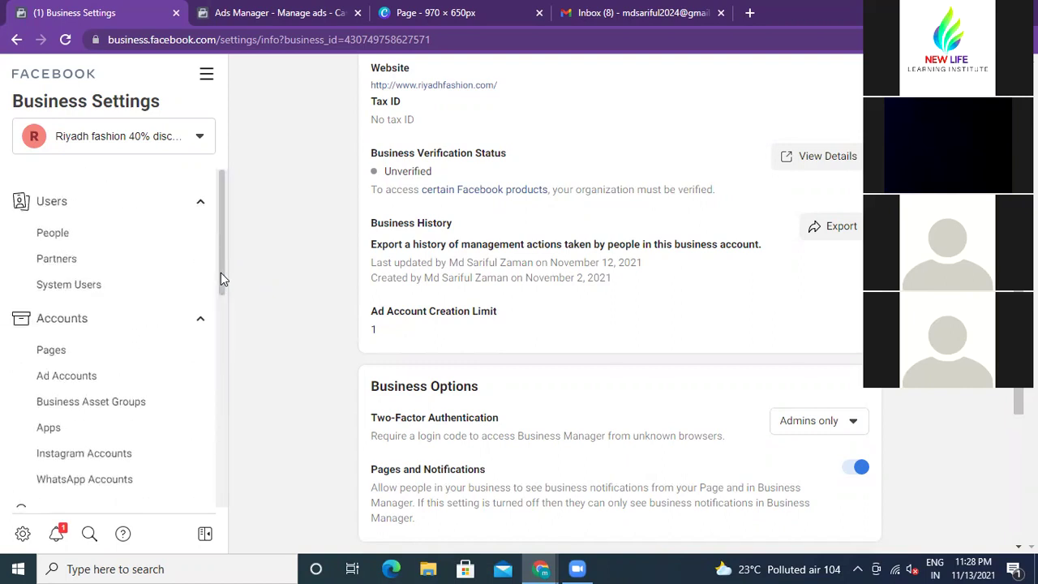
{"action": "scroll", "coordinate": [221, 279], "scroll_direction": "down", "scroll_amount": 8}
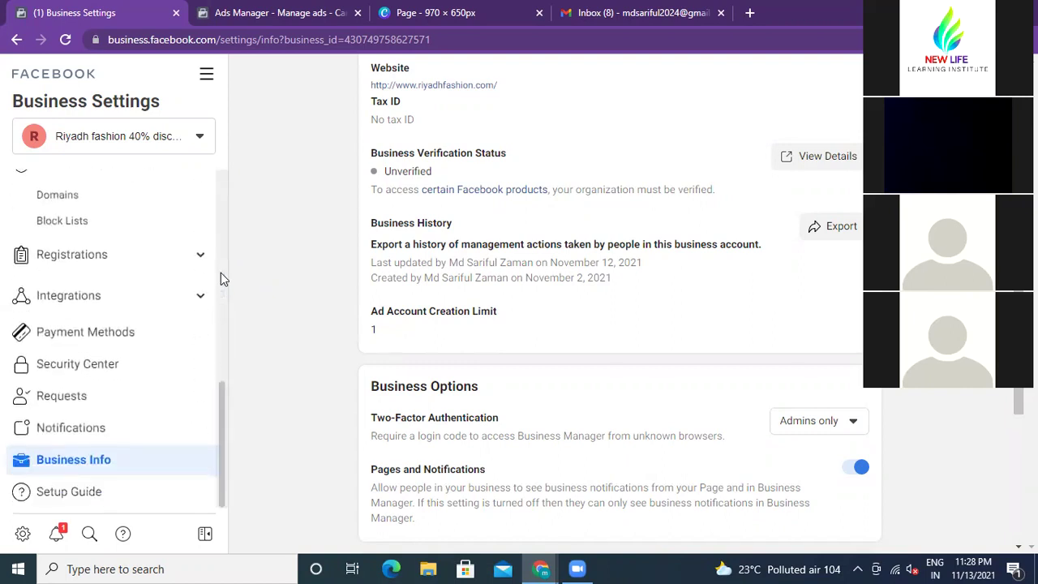
{"action": "scroll", "coordinate": [220, 272], "scroll_direction": "up", "scroll_amount": 4}
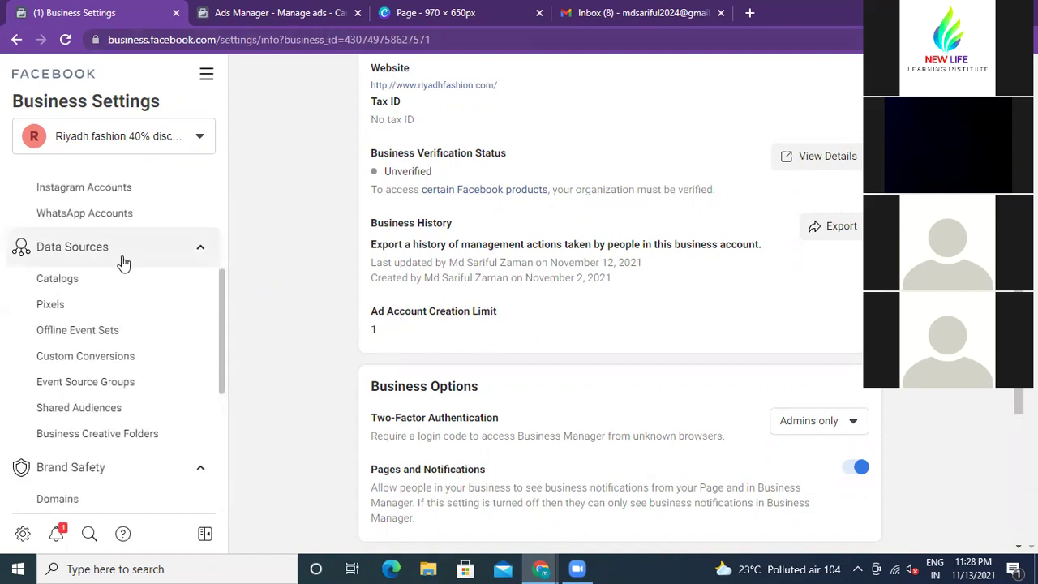
Step: Step back through the Security Center, Payment Methods, Pixels and WhatsApp Accounts pages
{"action": "left_click", "coordinate": [16, 41]}
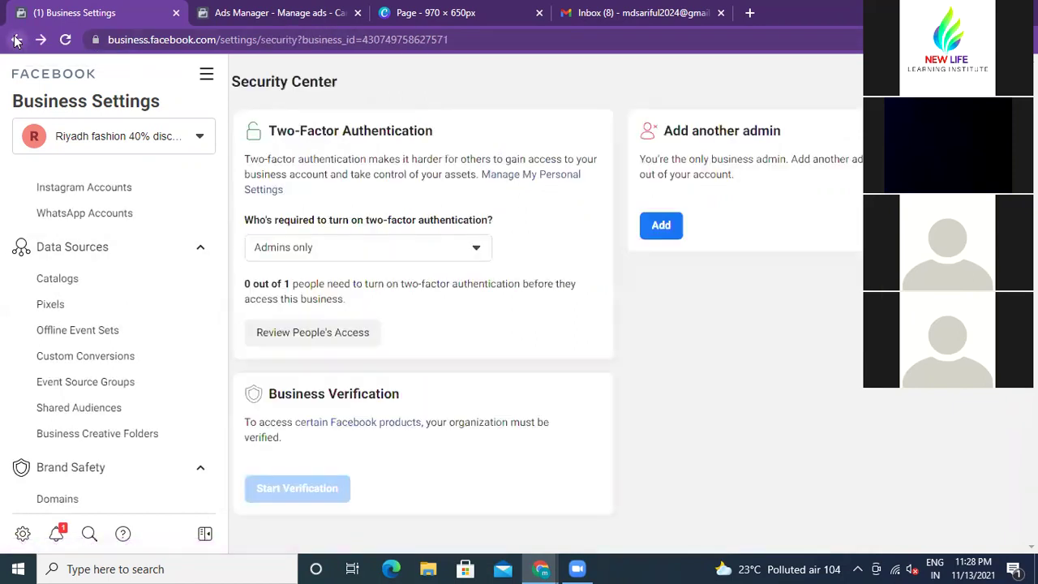
{"action": "left_click", "coordinate": [16, 40]}
{"action": "left_click", "coordinate": [16, 40]}
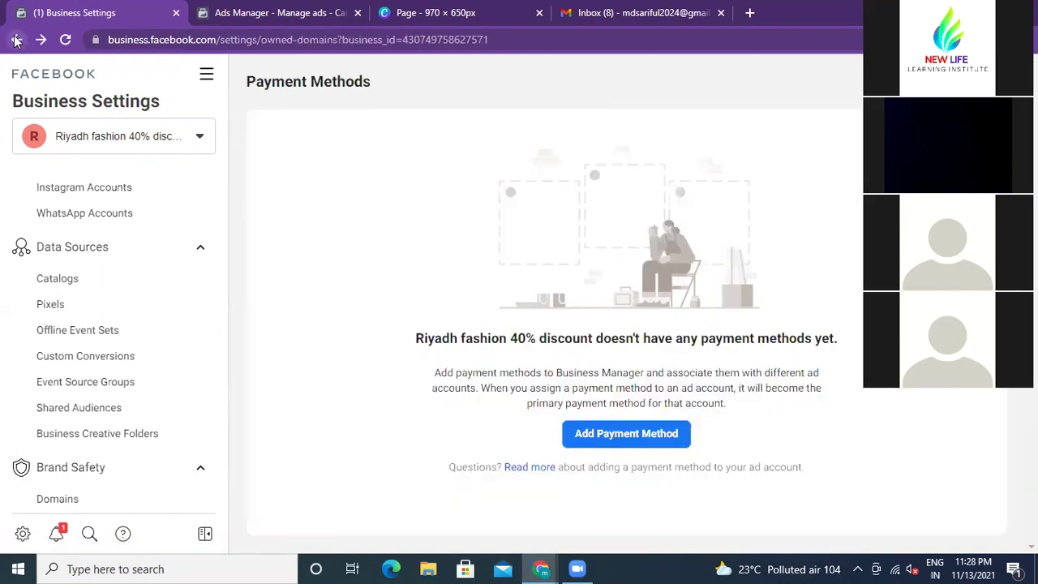
{"action": "left_click", "coordinate": [17, 40]}
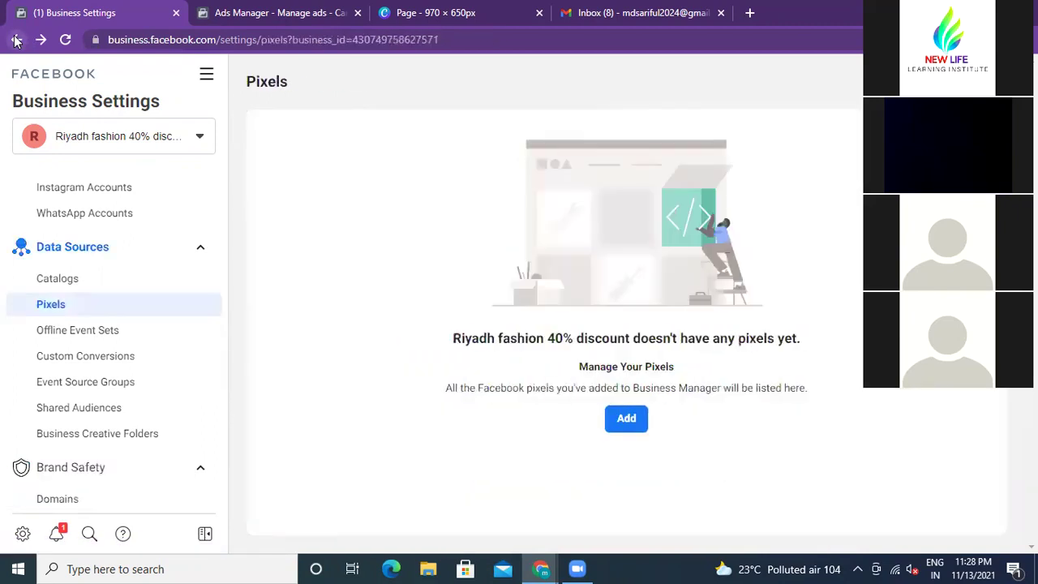
{"action": "left_click", "coordinate": [16, 41]}
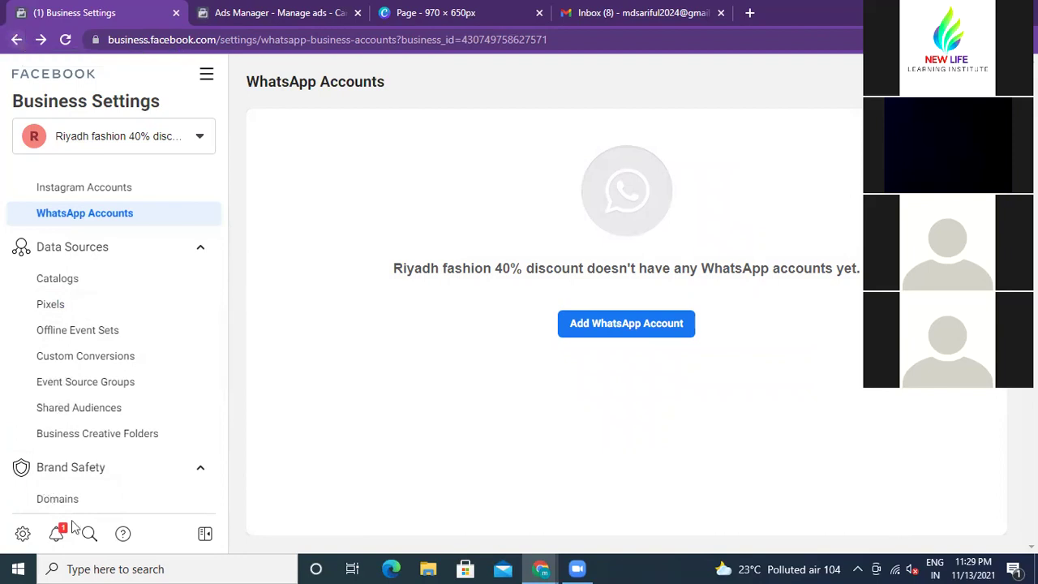
Step: Open Brand Safety > Domains and confirm the business has no domains yet
{"action": "left_click", "coordinate": [63, 503]}
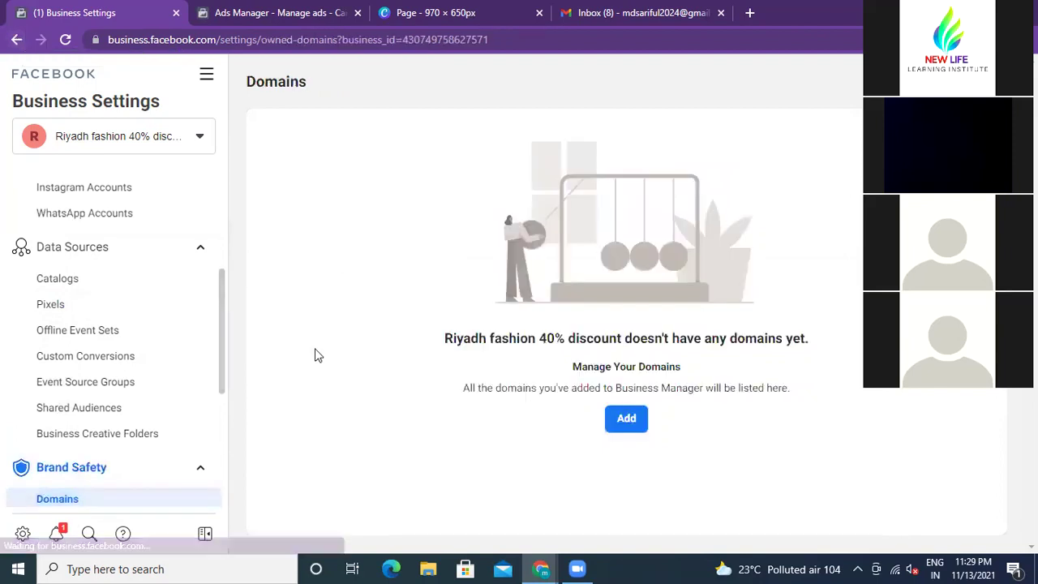
{"action": "scroll", "coordinate": [118, 324], "scroll_direction": "down", "scroll_amount": 3}
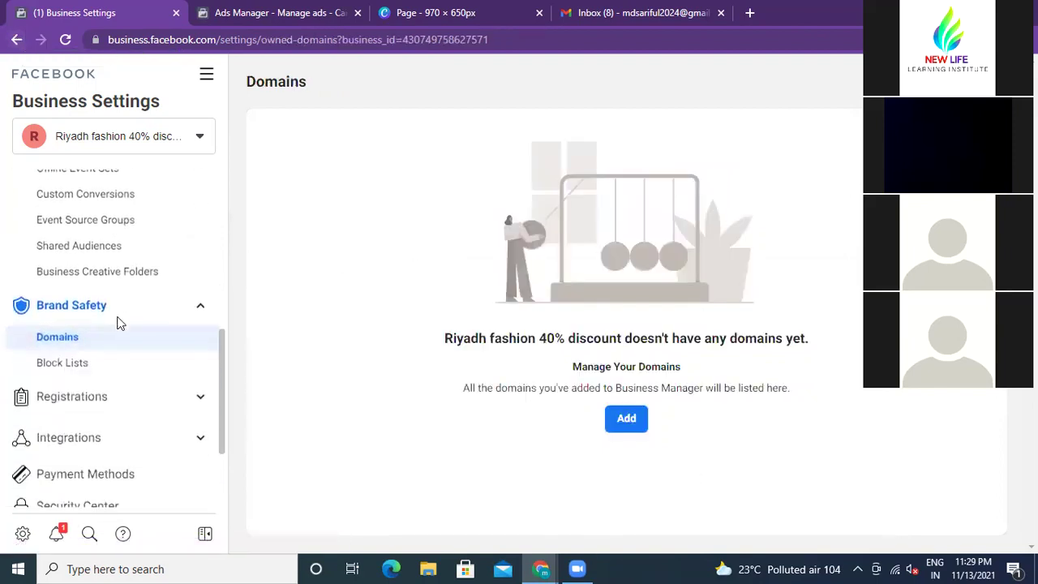
{"action": "scroll", "coordinate": [118, 325], "scroll_direction": "down", "scroll_amount": 1}
{"action": "scroll", "coordinate": [118, 324], "scroll_direction": "up", "scroll_amount": 8}
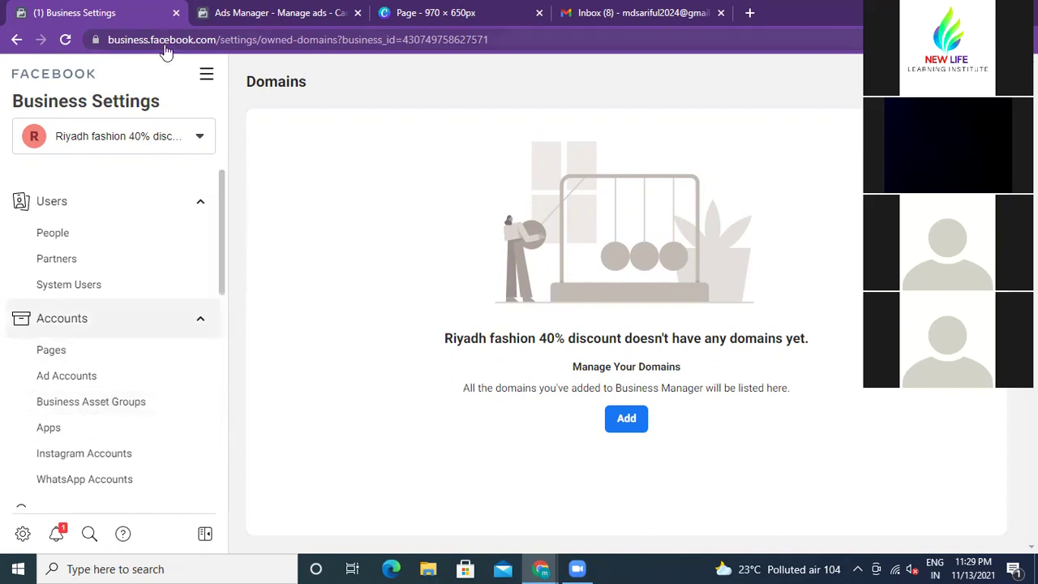
{"action": "scroll", "coordinate": [48, 430], "scroll_direction": "down", "scroll_amount": 1}
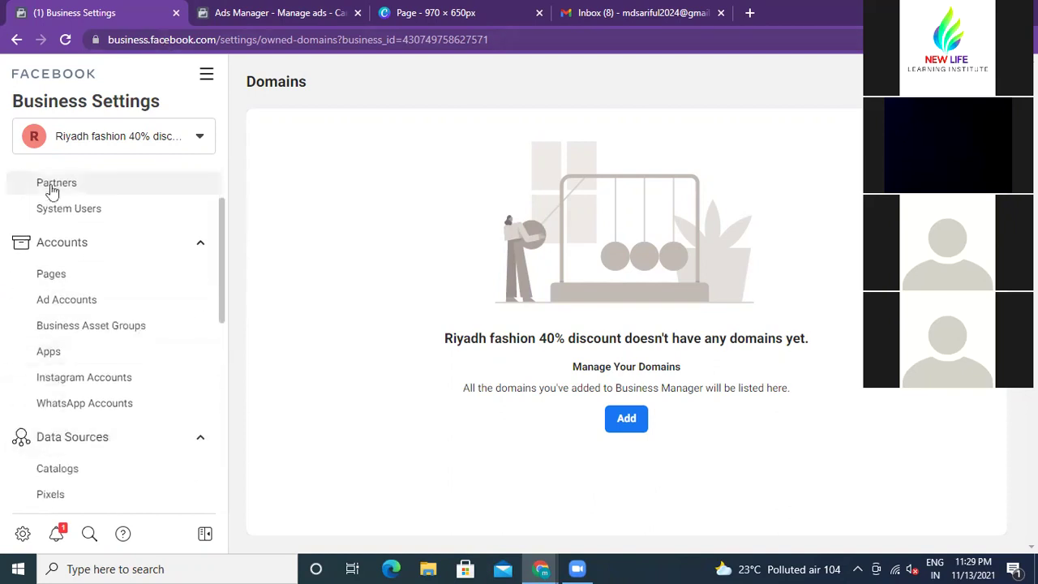
{"action": "scroll", "coordinate": [55, 278], "scroll_direction": "up", "scroll_amount": 1}
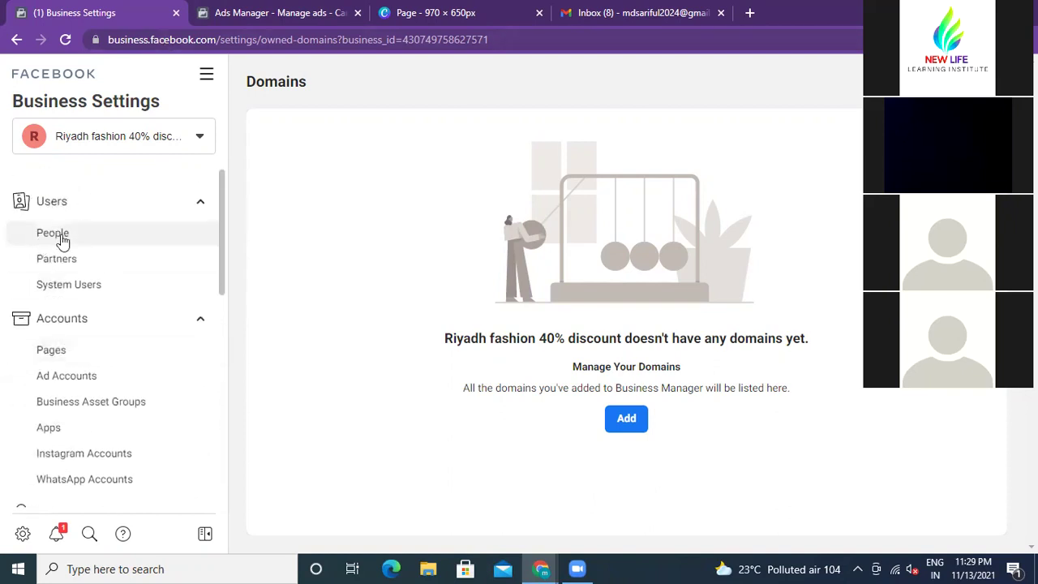
{"action": "scroll", "coordinate": [77, 340], "scroll_direction": "down", "scroll_amount": 1}
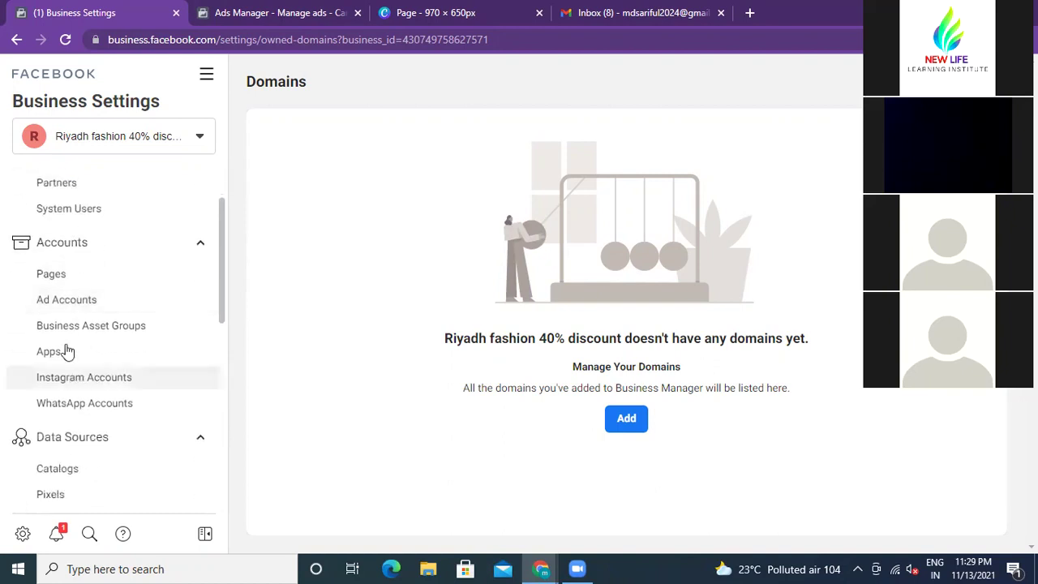
{"action": "scroll", "coordinate": [63, 331], "scroll_direction": "down", "scroll_amount": 2}
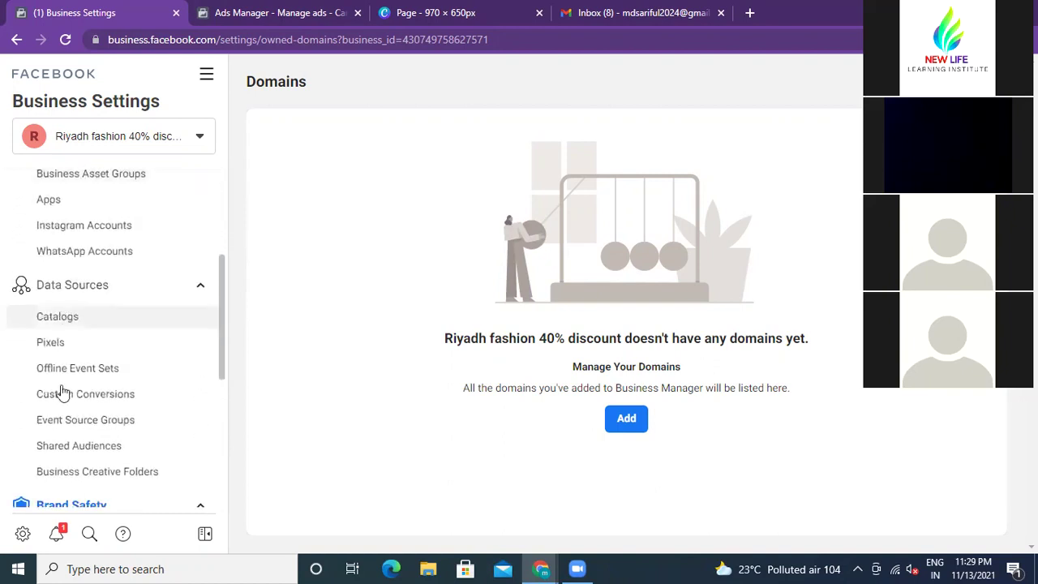
{"action": "scroll", "coordinate": [49, 348], "scroll_direction": "down", "scroll_amount": 2}
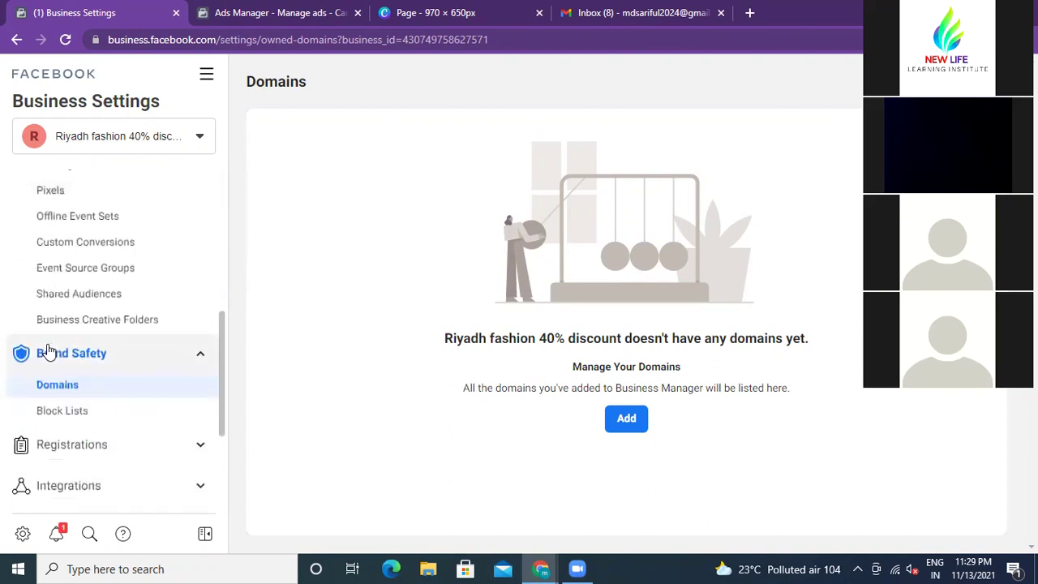
{"action": "scroll", "coordinate": [132, 382], "scroll_direction": "down", "scroll_amount": 2}
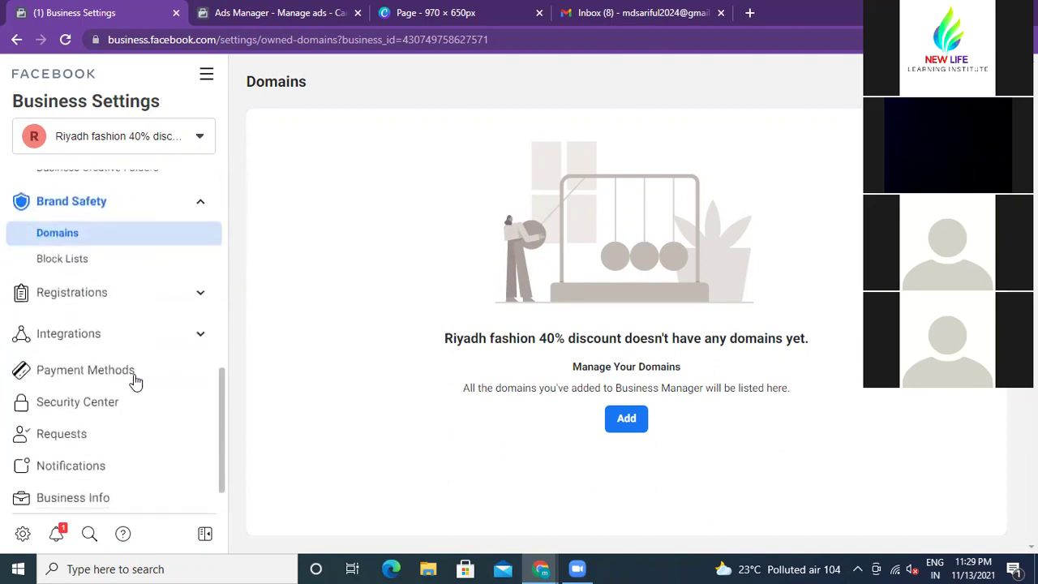
{"action": "scroll", "coordinate": [105, 391], "scroll_direction": "up", "scroll_amount": 8}
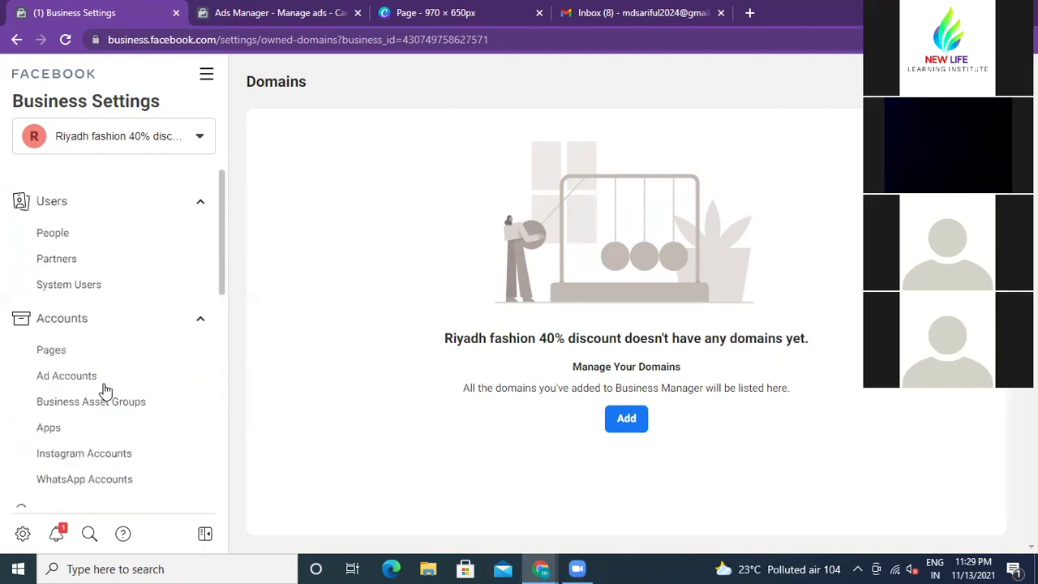
Step: Go back through the WhatsApp Accounts, Instagram Accounts, Ad Accounts and Pages settings pages
{"action": "left_click", "coordinate": [15, 41]}
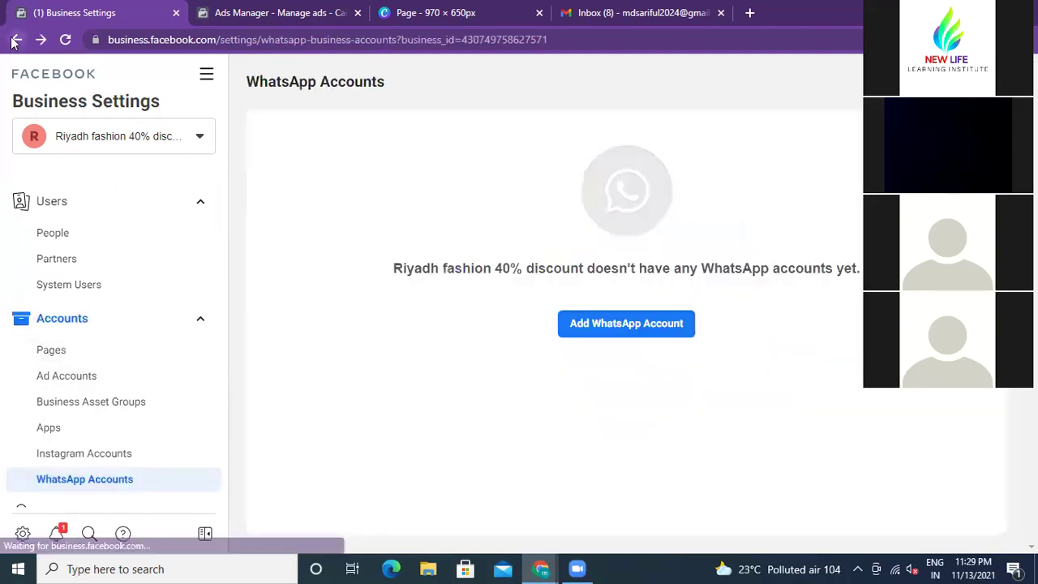
{"action": "left_click", "coordinate": [15, 41]}
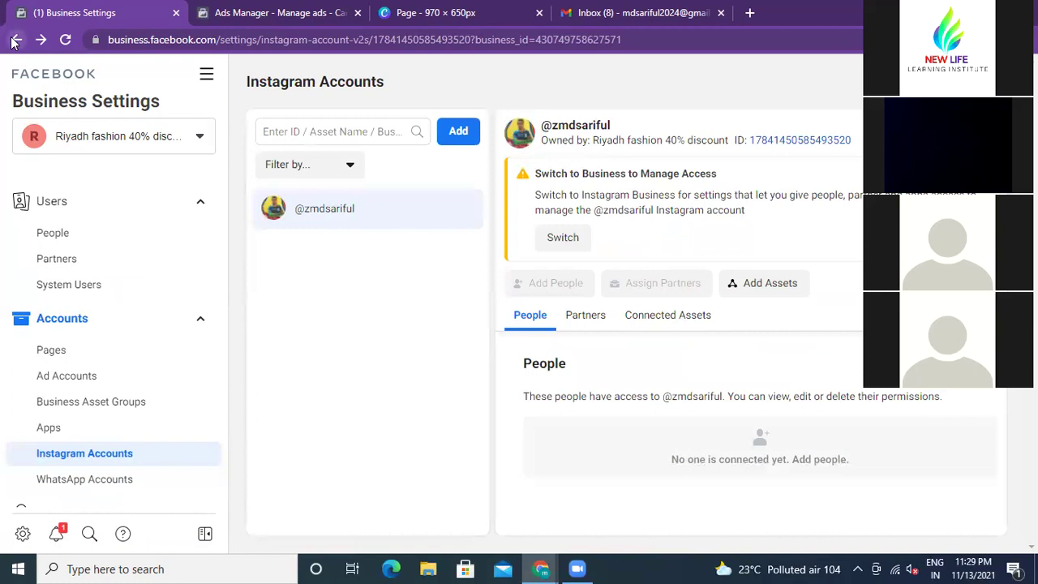
{"action": "left_click", "coordinate": [15, 40]}
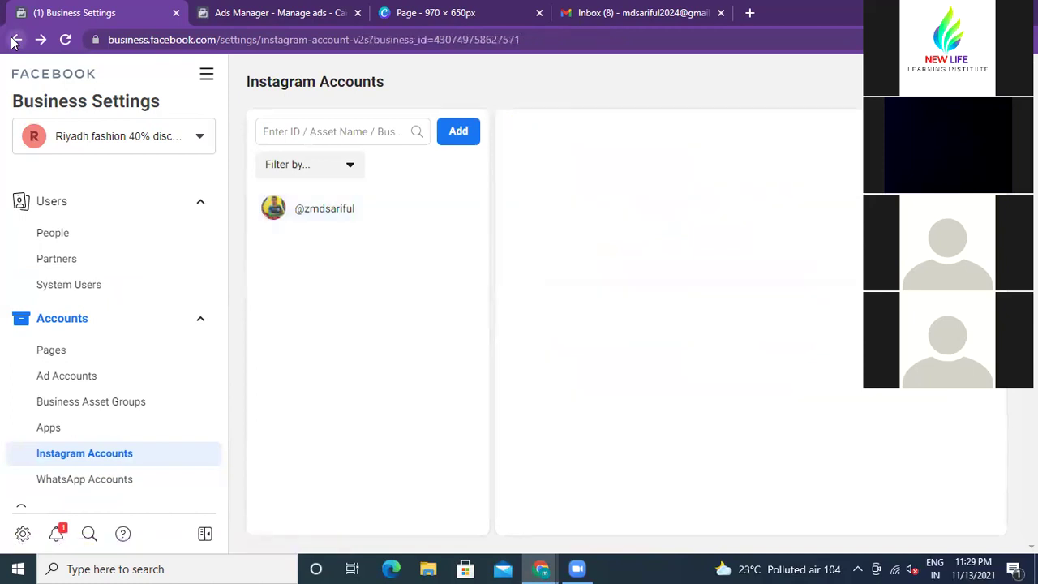
{"action": "left_click", "coordinate": [15, 41]}
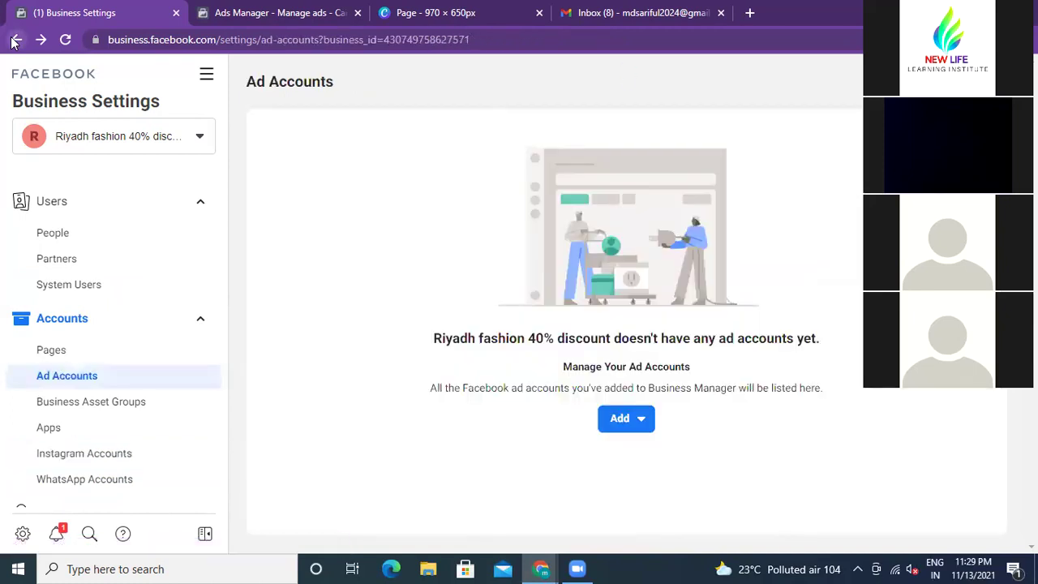
{"action": "left_click", "coordinate": [15, 41]}
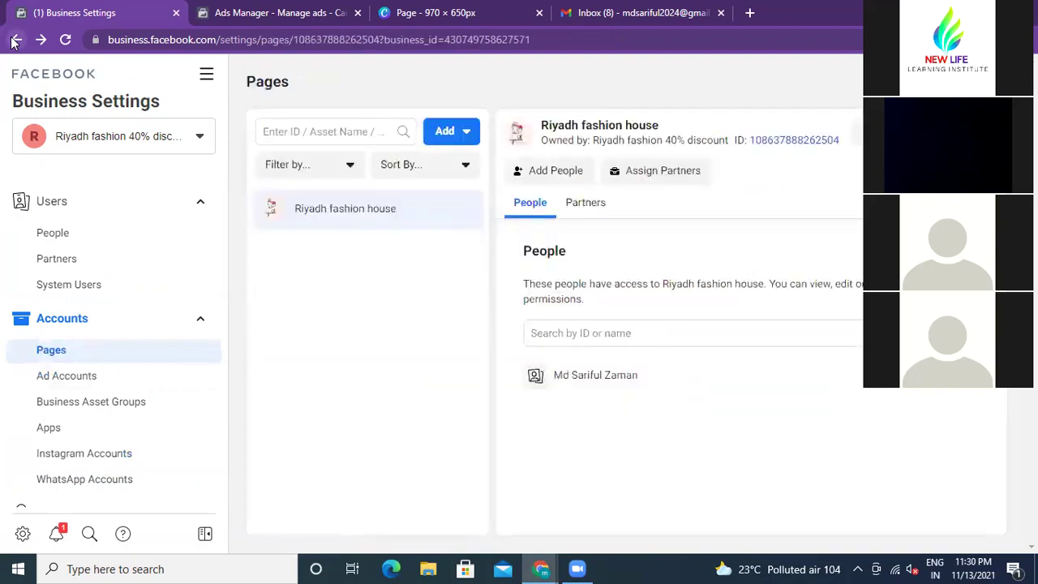
{"action": "left_click", "coordinate": [15, 40]}
Step: Continue back through Partners, System Users and Business Info, ending on the People list
{"action": "left_click", "coordinate": [15, 40]}
{"action": "left_click", "coordinate": [15, 40]}
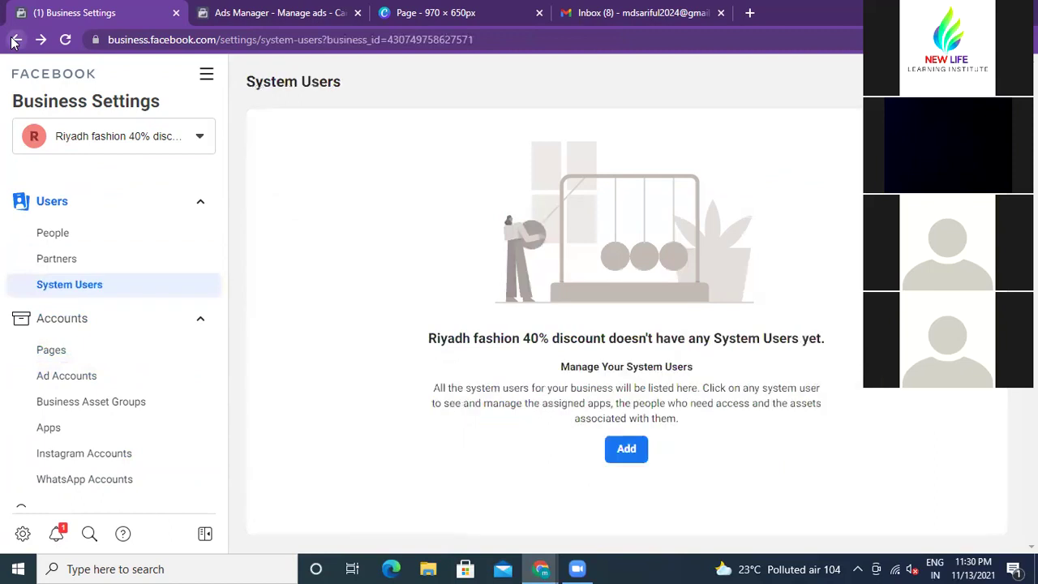
{"action": "left_click", "coordinate": [14, 40]}
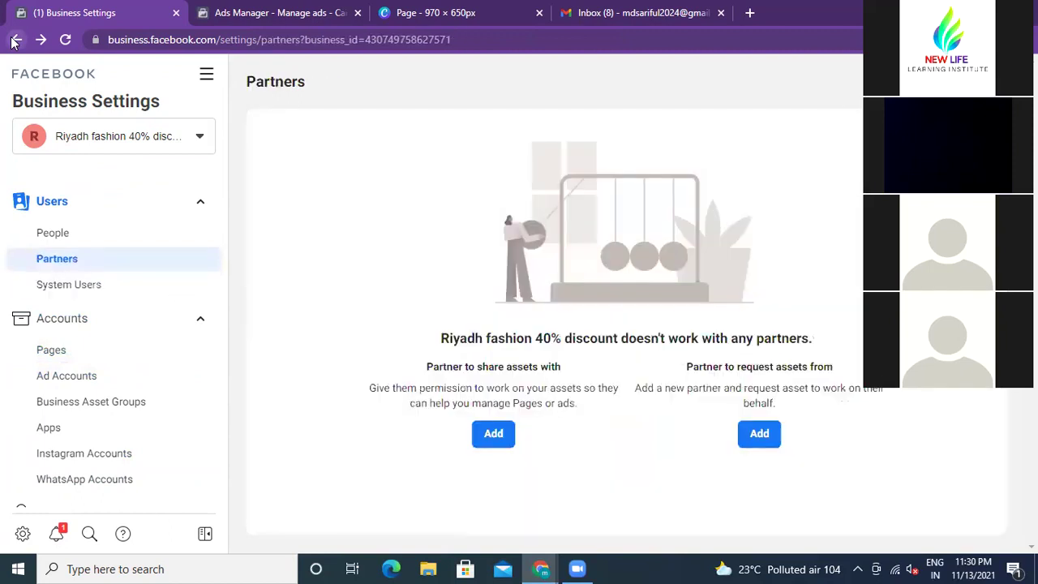
{"action": "left_click", "coordinate": [15, 40]}
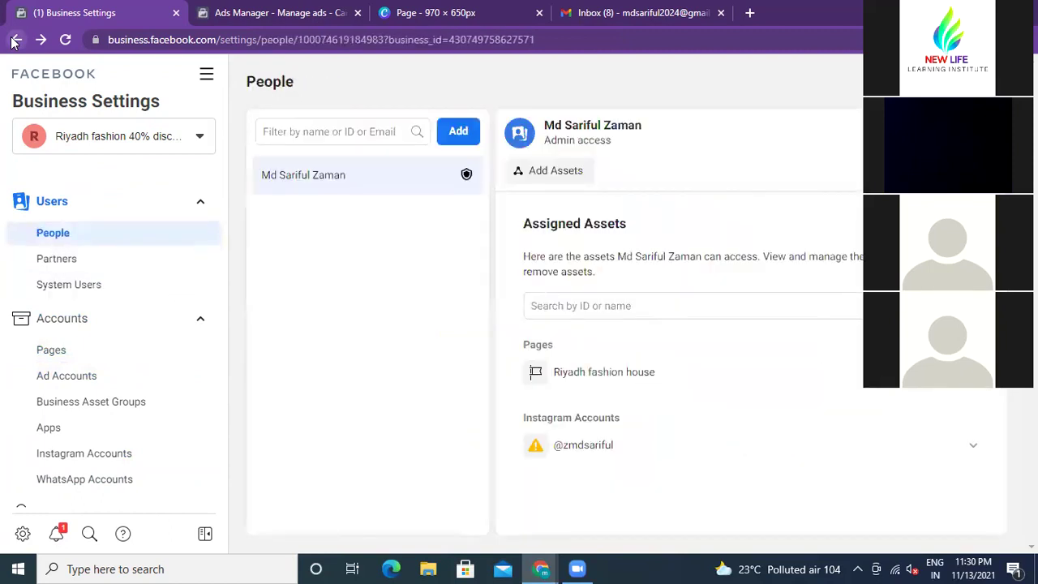
{"action": "left_click", "coordinate": [14, 40]}
{"action": "left_click", "coordinate": [15, 40]}
{"action": "left_click", "coordinate": [15, 41]}
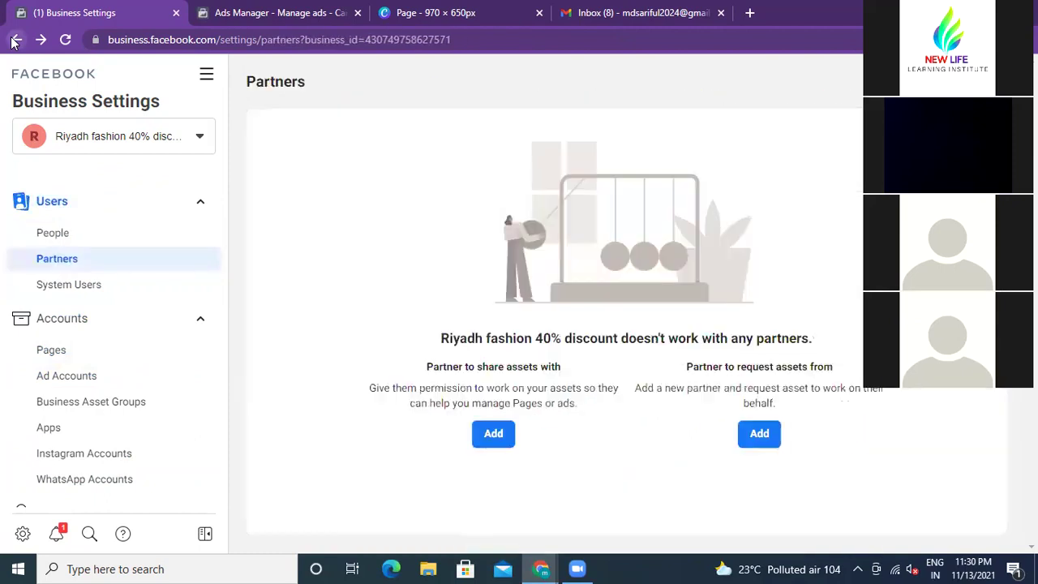
{"action": "left_click", "coordinate": [14, 40]}
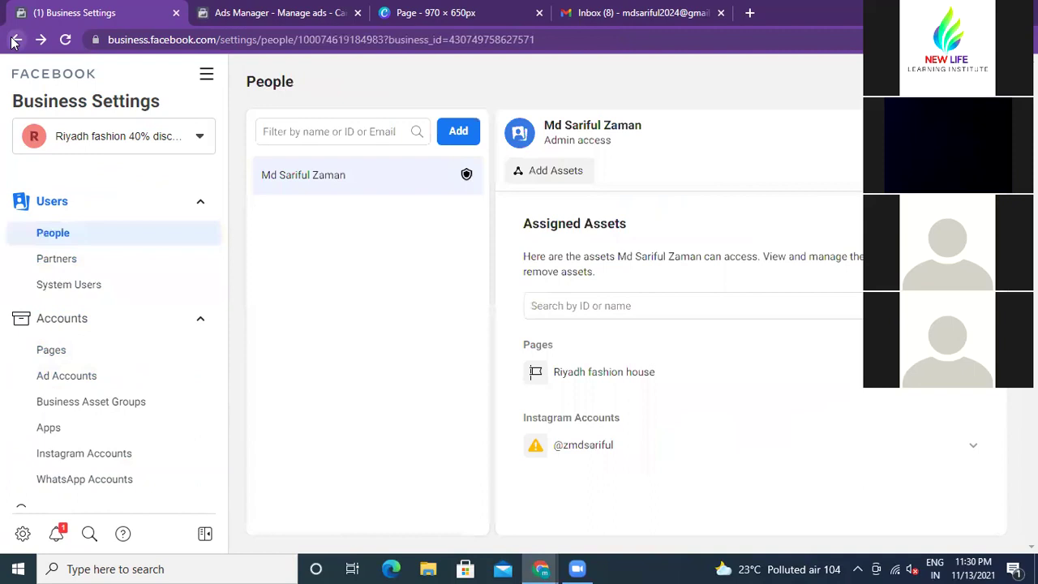
{"action": "left_click", "coordinate": [14, 41]}
{"action": "left_click", "coordinate": [15, 41]}
{"action": "left_click", "coordinate": [15, 40]}
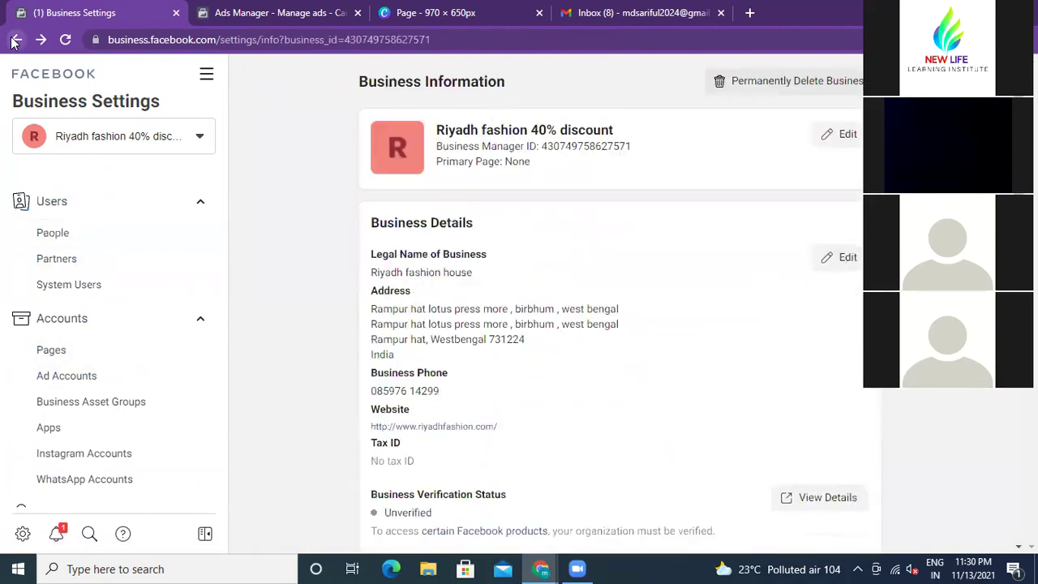
{"action": "left_click", "coordinate": [15, 40]}
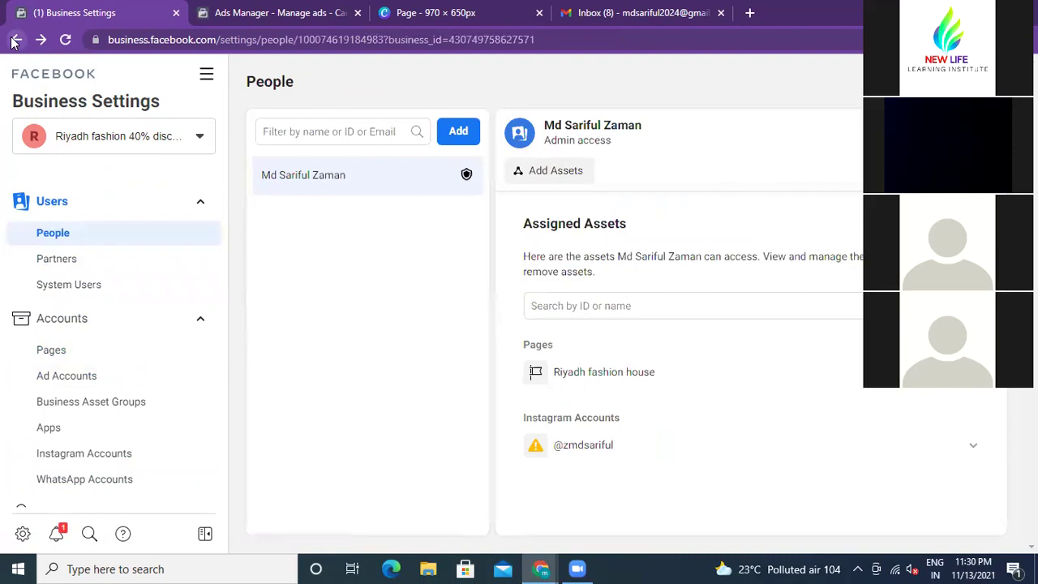
{"action": "left_click", "coordinate": [14, 41]}
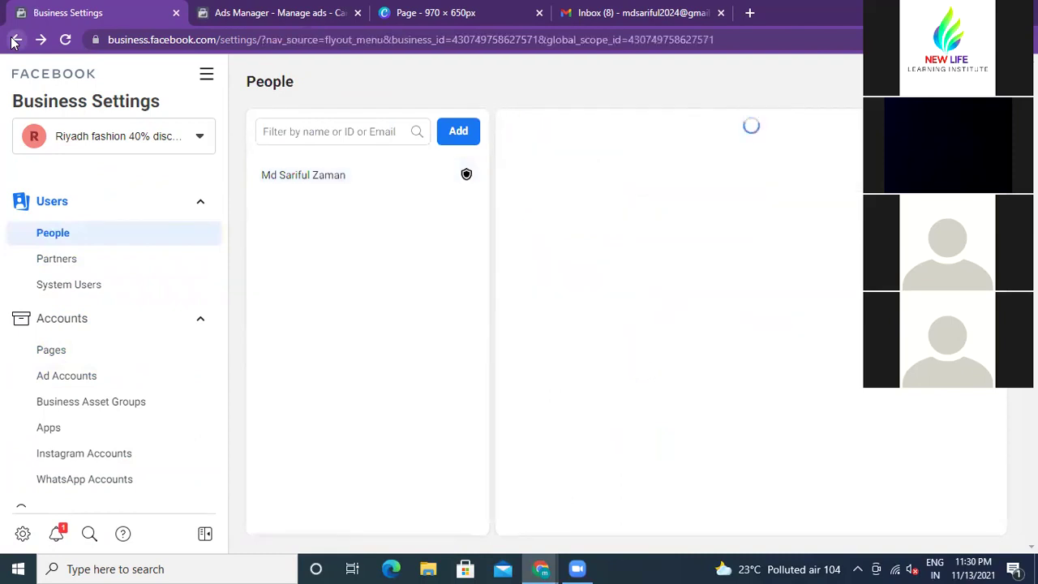
Step: Switch to Ads Manager's Campaigns page and briefly check the ad account list
{"action": "left_click", "coordinate": [14, 40]}
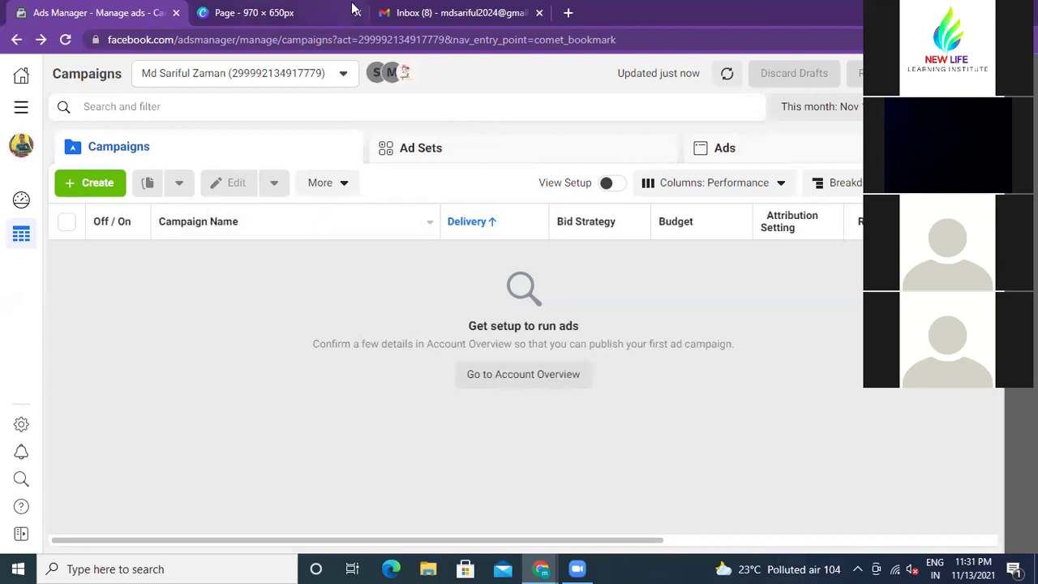
{"action": "left_click", "coordinate": [343, 73]}
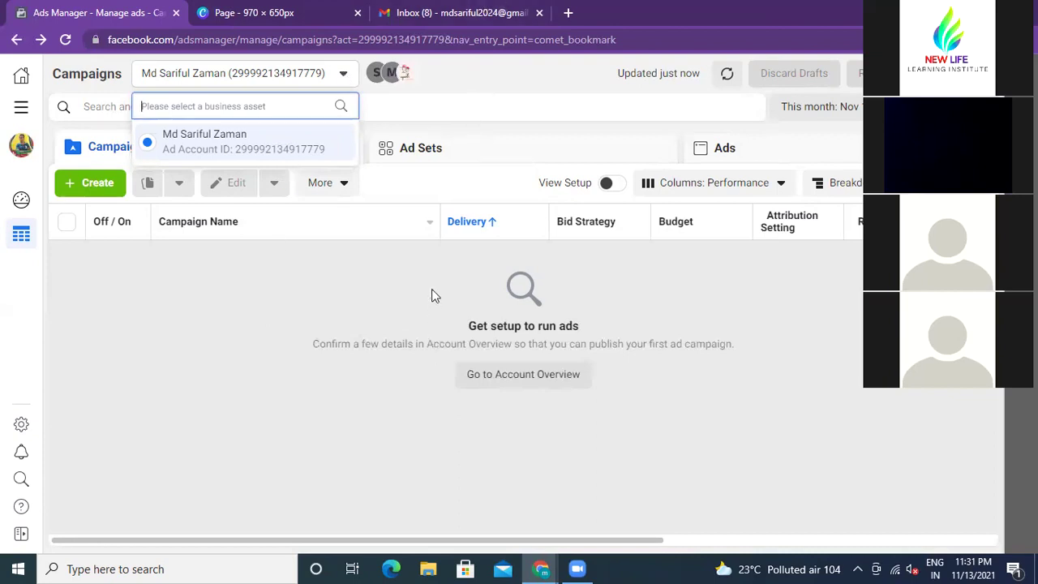
{"action": "key", "text": "Escape"}
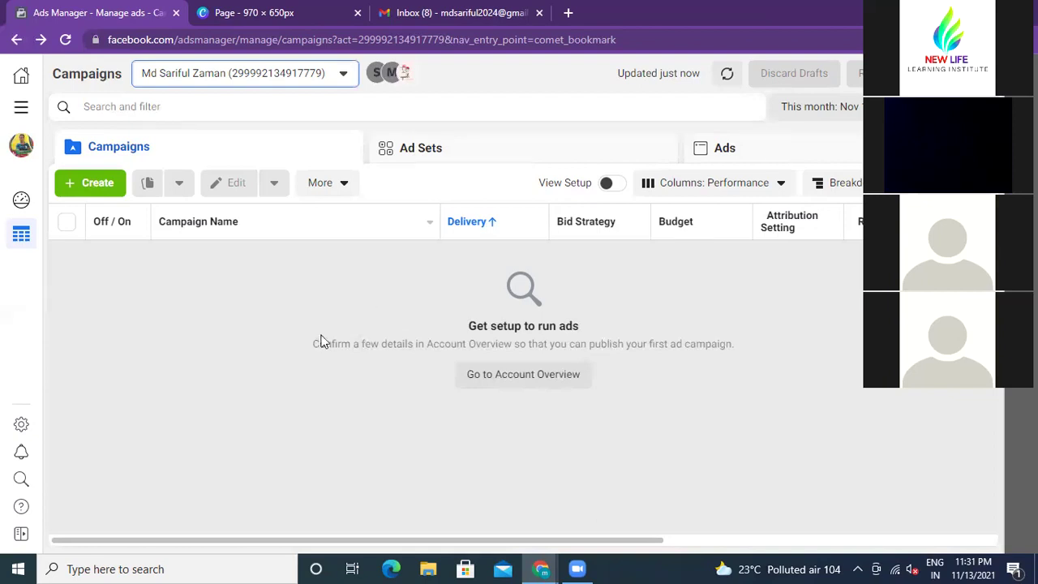
Step: Start a new Traffic campaign, then go to Account Overview from the account info banner
{"action": "left_click", "coordinate": [97, 184]}
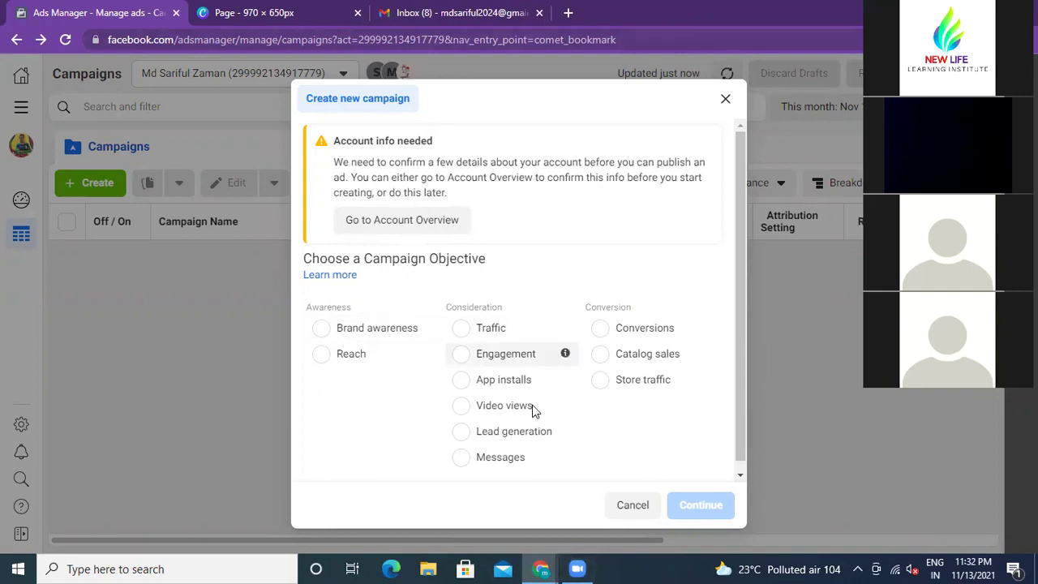
{"action": "left_click", "coordinate": [464, 329]}
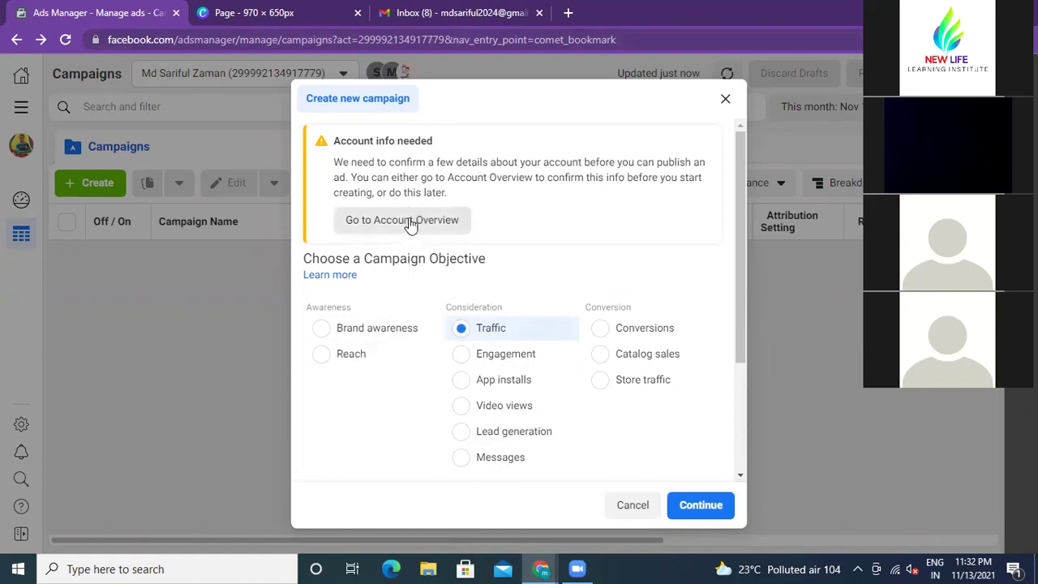
{"action": "right_click", "coordinate": [408, 224]}
{"action": "left_click", "coordinate": [212, 279]}
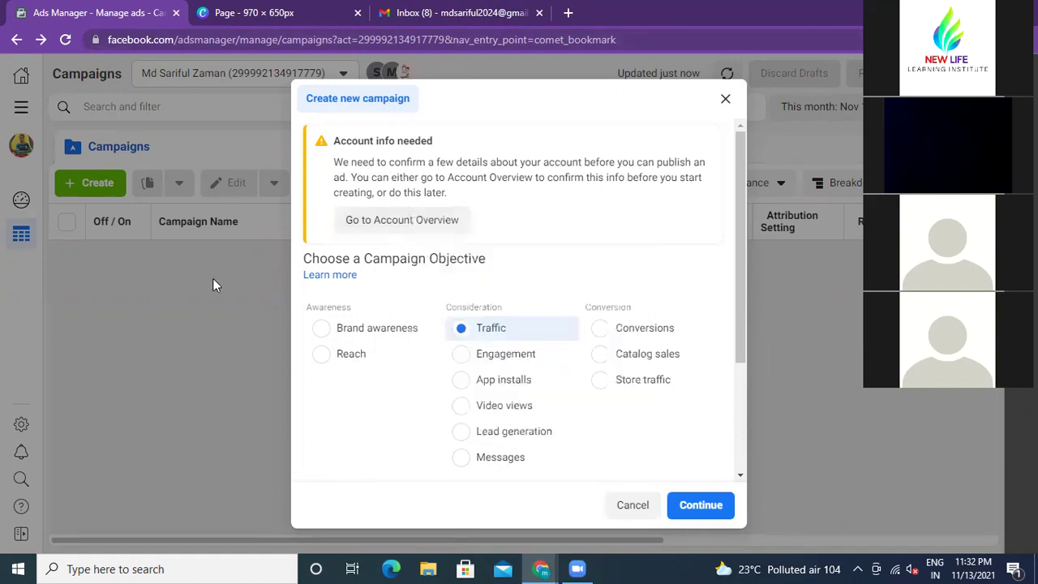
{"action": "left_click", "coordinate": [381, 223]}
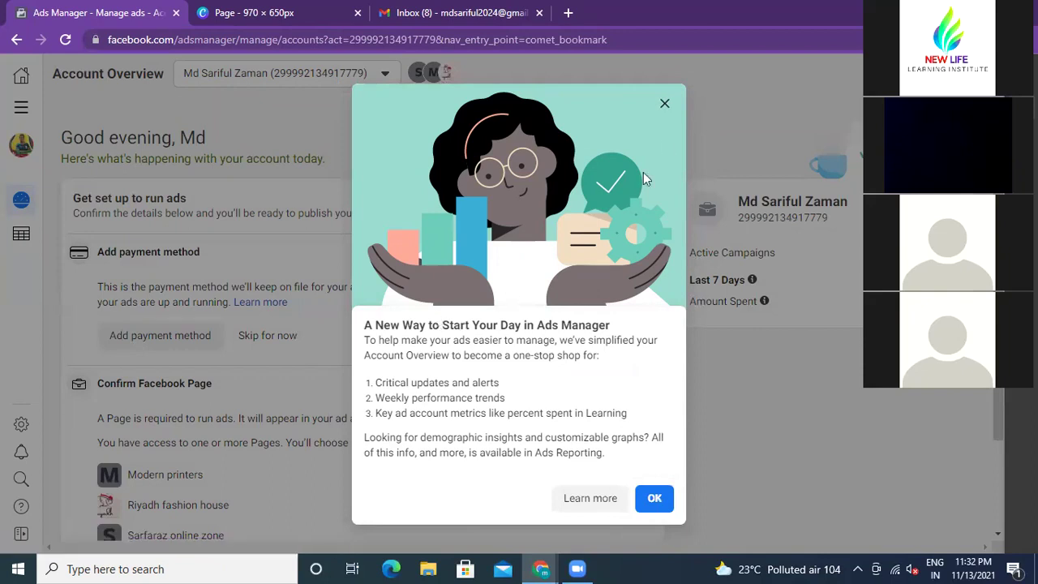
Step: Close the 'A New Way to Start Your Day' notice and collapse the Confirm Facebook Page section
{"action": "left_click", "coordinate": [665, 103]}
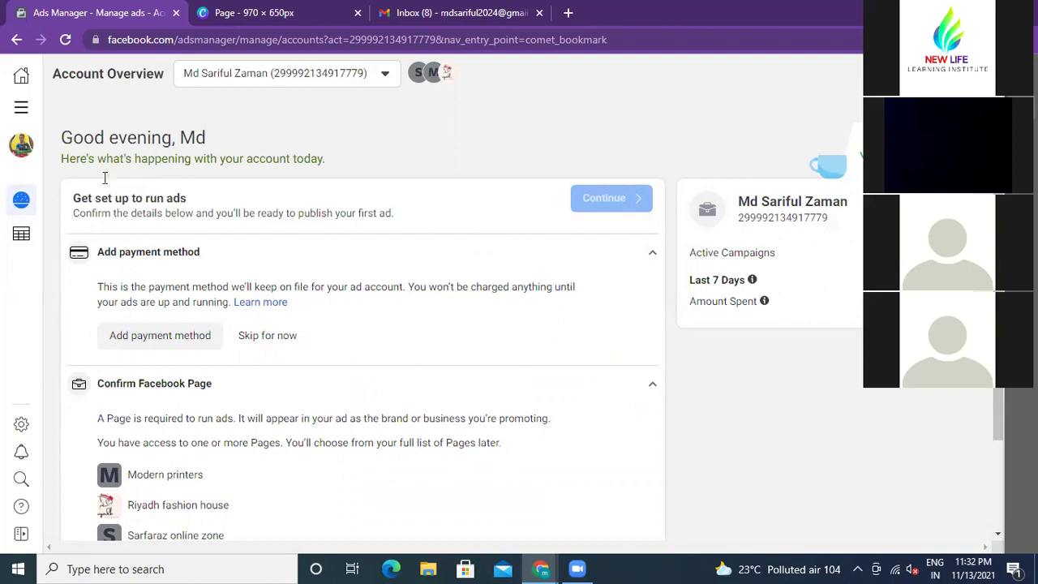
{"action": "scroll", "coordinate": [288, 228], "scroll_direction": "down", "scroll_amount": 1}
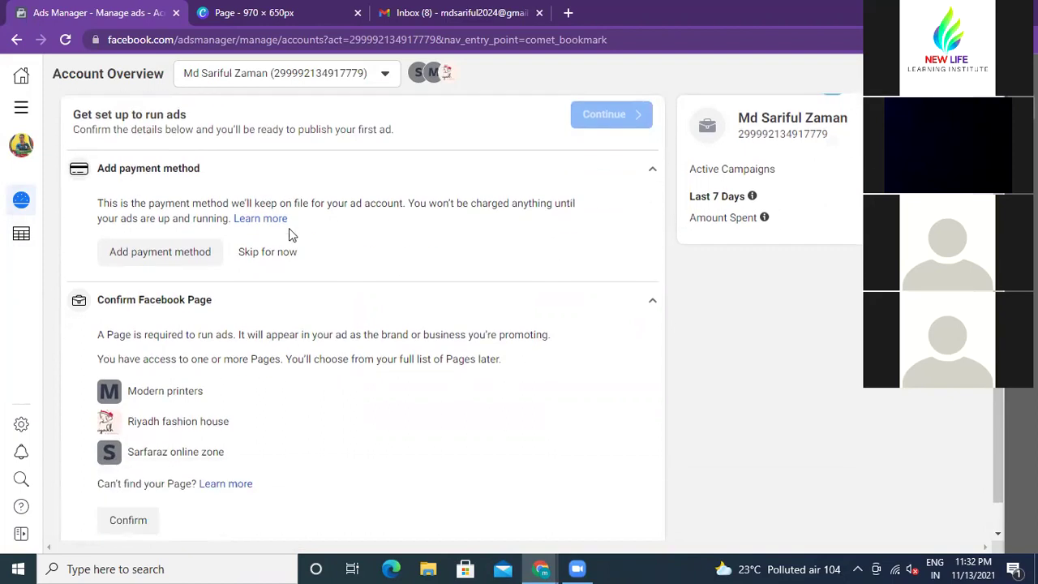
{"action": "scroll", "coordinate": [291, 234], "scroll_direction": "down", "scroll_amount": 1}
{"action": "scroll", "coordinate": [290, 234], "scroll_direction": "up", "scroll_amount": 2}
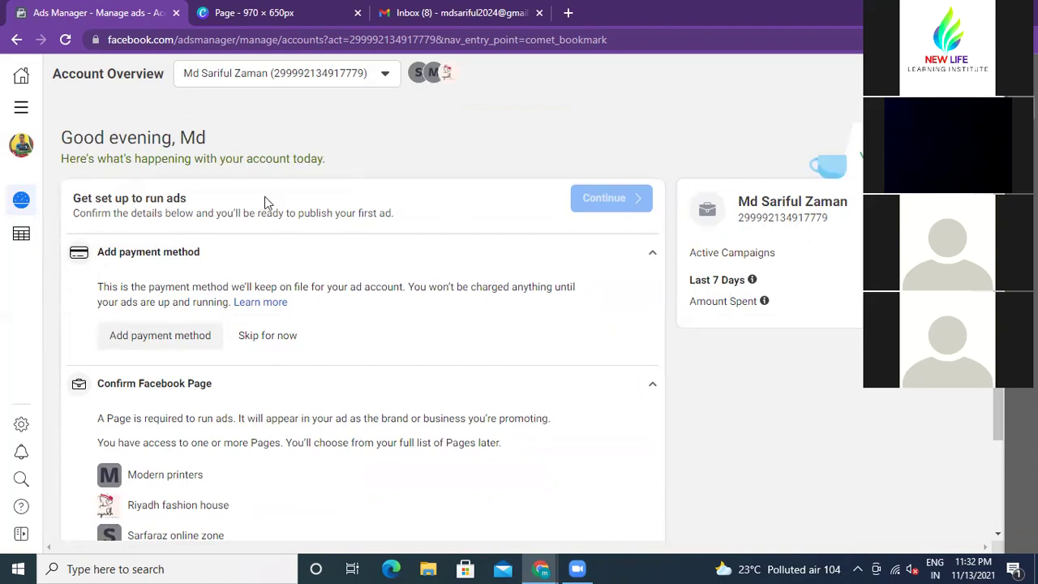
{"action": "scroll", "coordinate": [191, 349], "scroll_direction": "down", "scroll_amount": 1}
{"action": "left_click", "coordinate": [190, 341]}
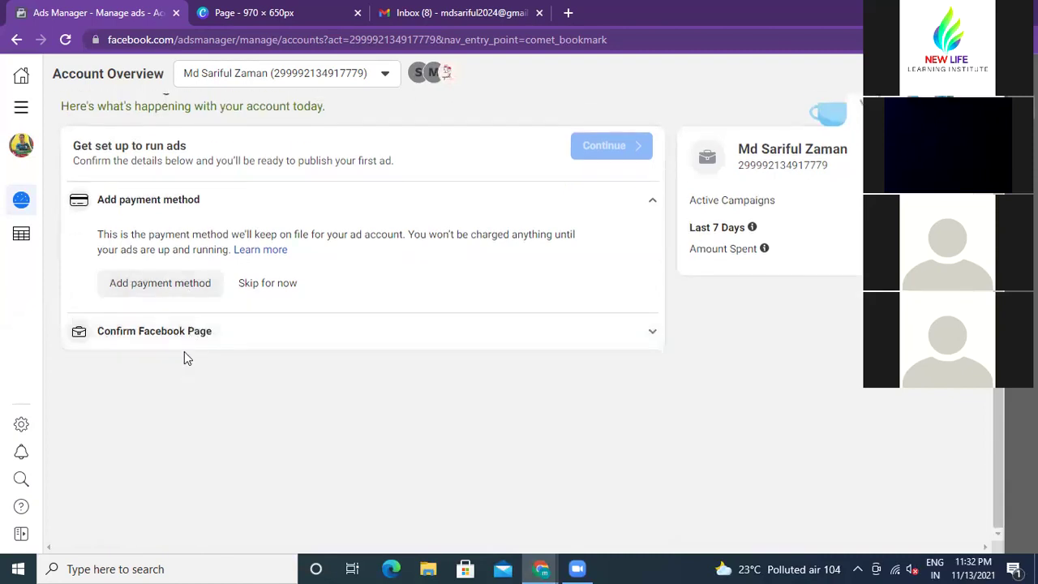
{"action": "scroll", "coordinate": [184, 351], "scroll_direction": "up", "scroll_amount": 1}
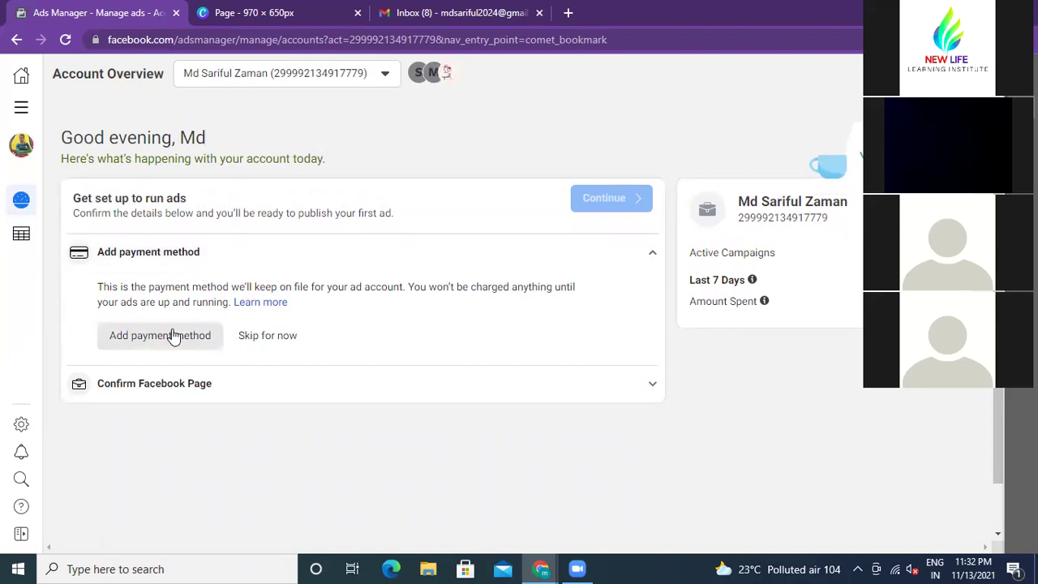
Step: Preview the Location and Currency setup from Add payment method, close it unsaved, and return to Campaigns
{"action": "left_click", "coordinate": [168, 341]}
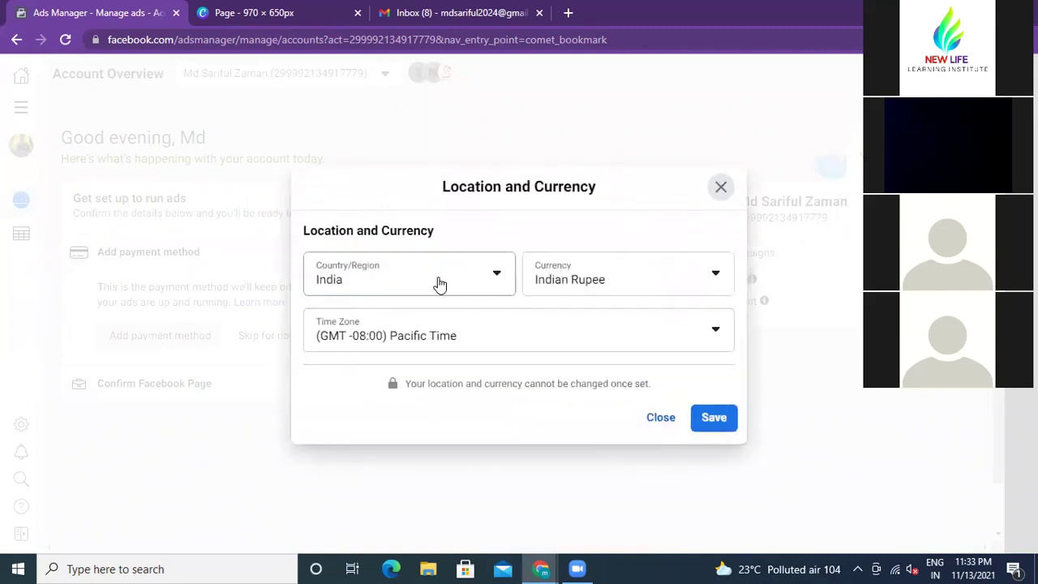
{"action": "left_click", "coordinate": [722, 187]}
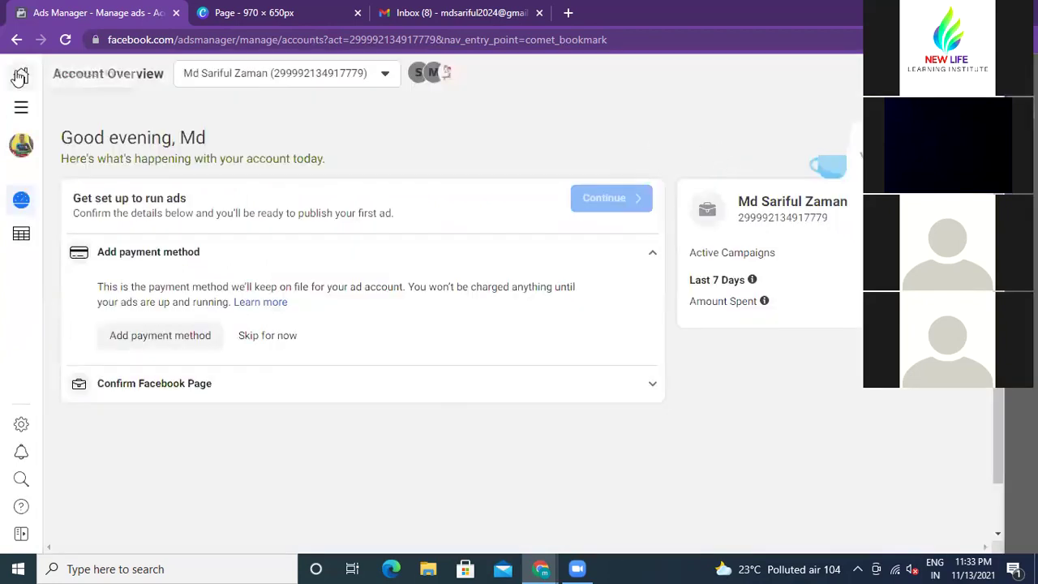
{"action": "left_click", "coordinate": [15, 41]}
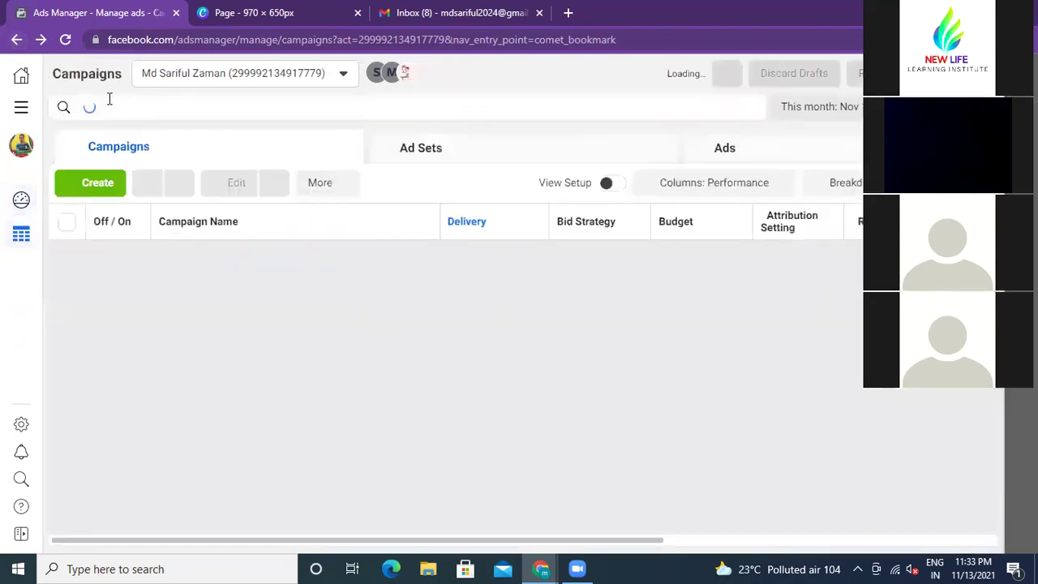
Step: Close the Gmail inbox tab and dismiss the new campaign objectives dialog
{"action": "left_click", "coordinate": [97, 184]}
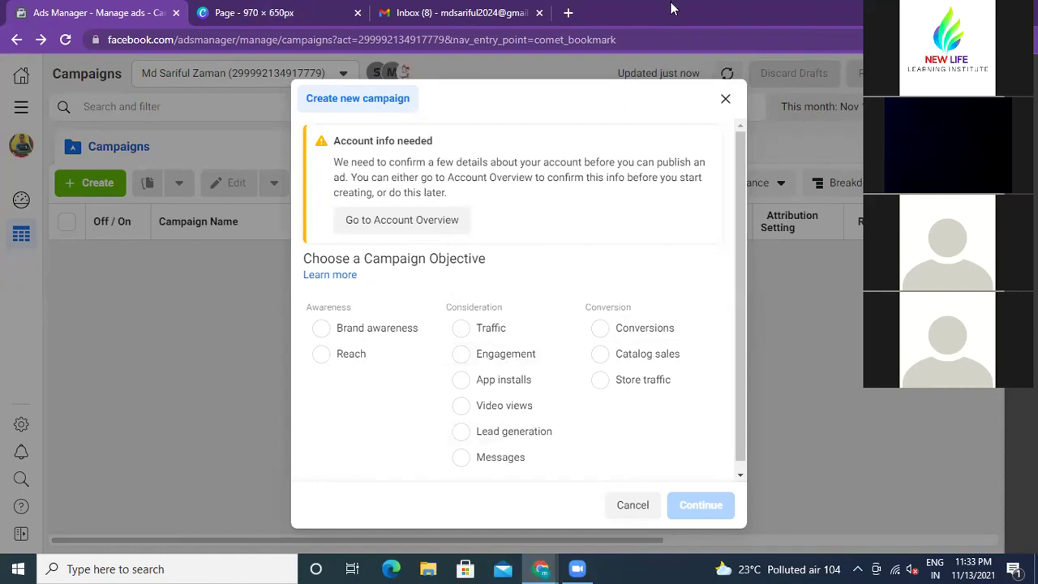
{"action": "left_click", "coordinate": [539, 14]}
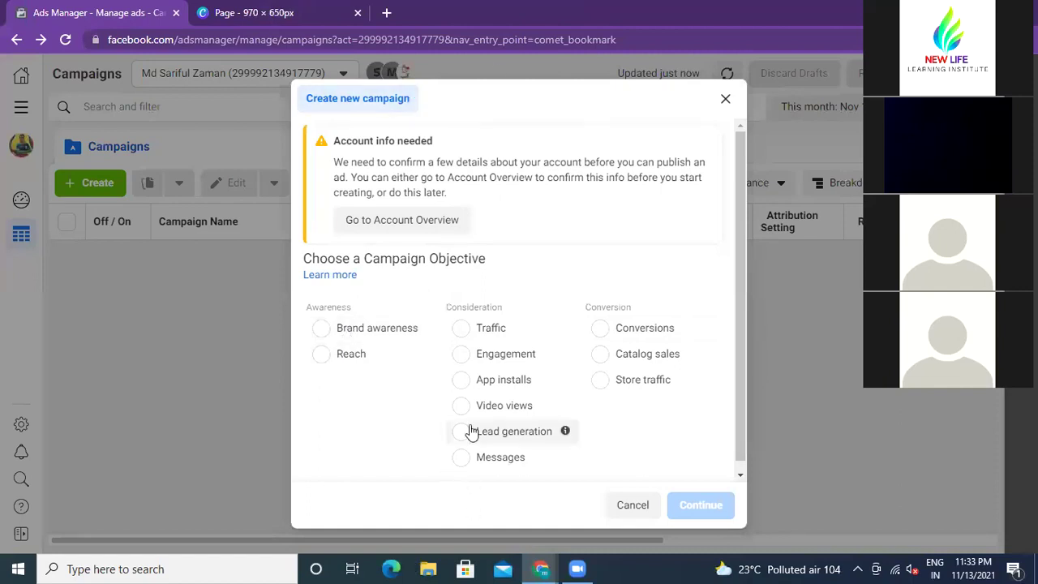
{"action": "mouse_move", "coordinate": [621, 347]}
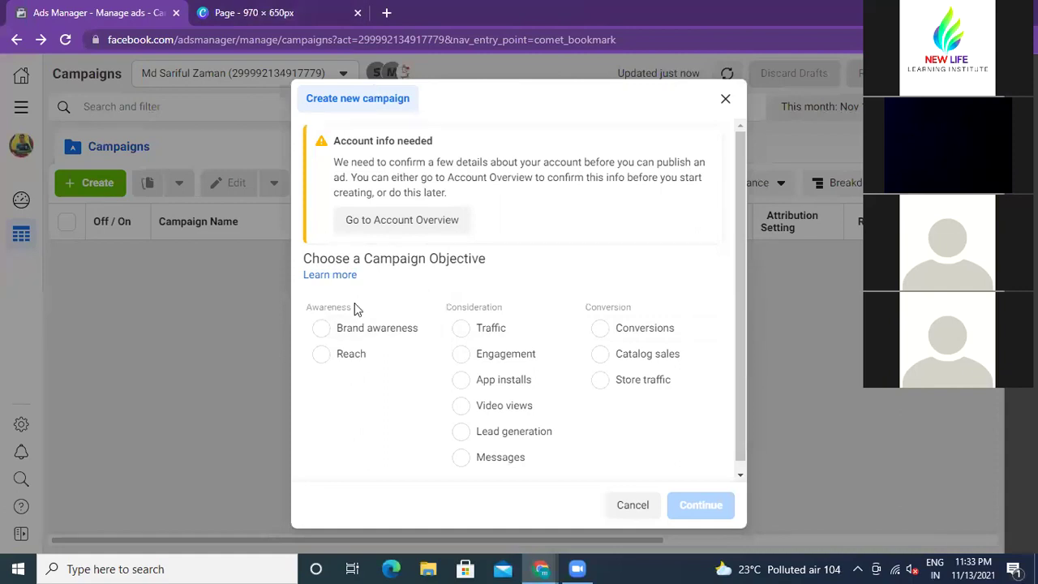
{"action": "left_click", "coordinate": [725, 99]}
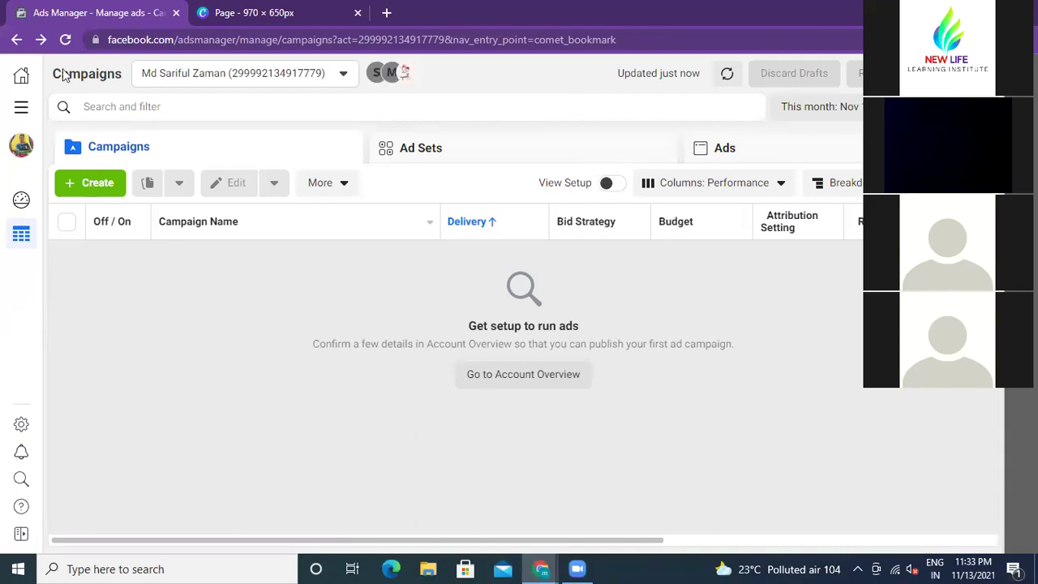
{"action": "left_click", "coordinate": [93, 185]}
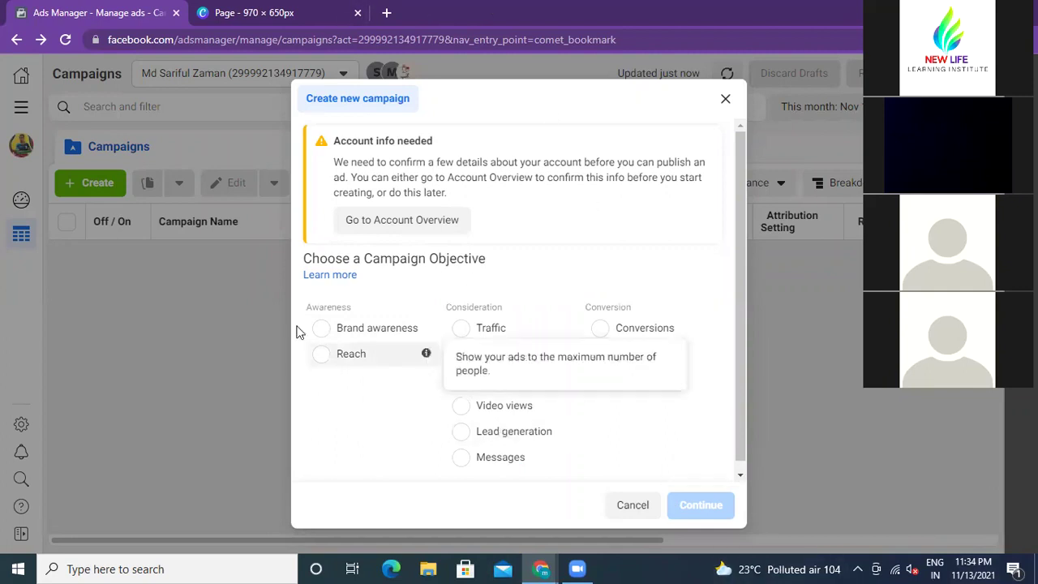
{"action": "left_click_drag", "start_coordinate": [308, 307], "coordinate": [348, 304]}
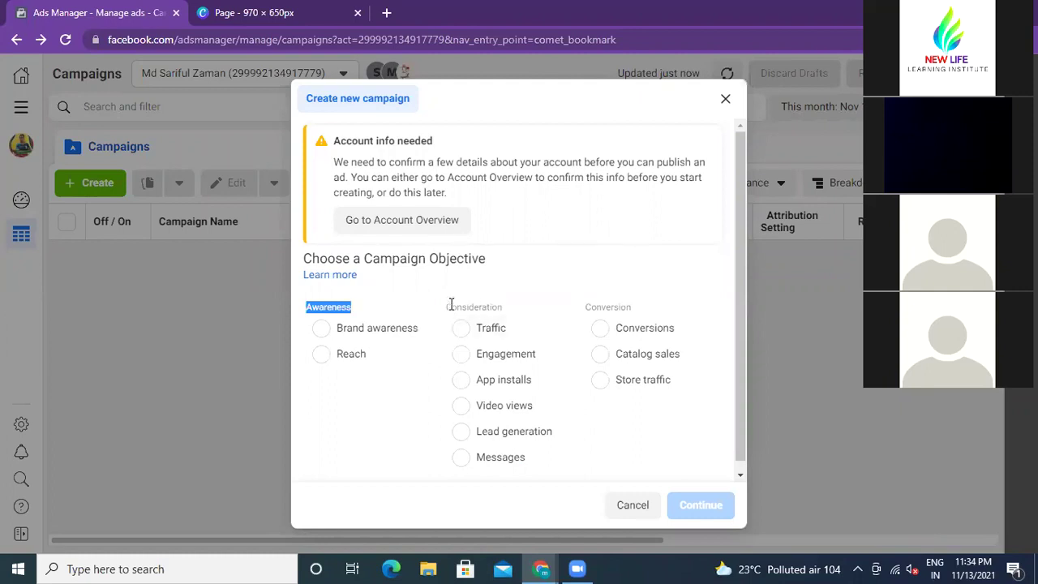
{"action": "left_click_drag", "start_coordinate": [449, 306], "coordinate": [498, 304]}
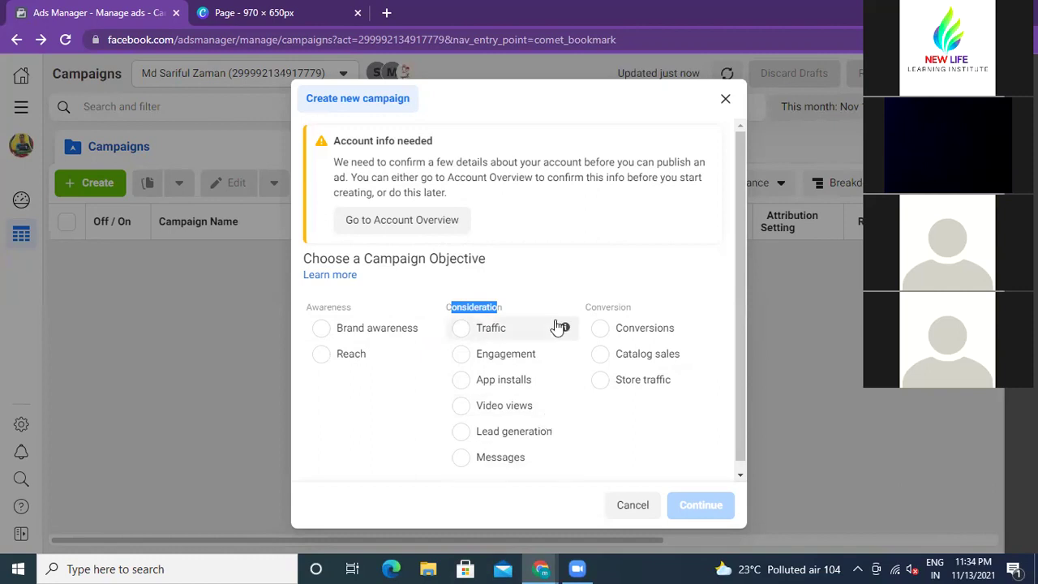
{"action": "left_click", "coordinate": [505, 308]}
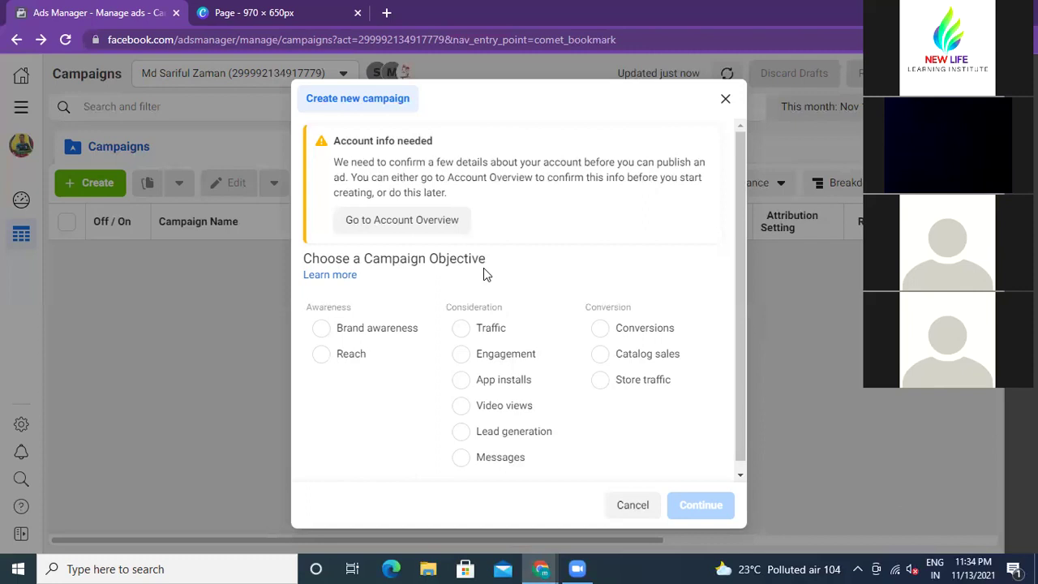
{"action": "double_click", "coordinate": [467, 306]}
{"action": "left_click", "coordinate": [517, 290]}
{"action": "left_click", "coordinate": [725, 99]}
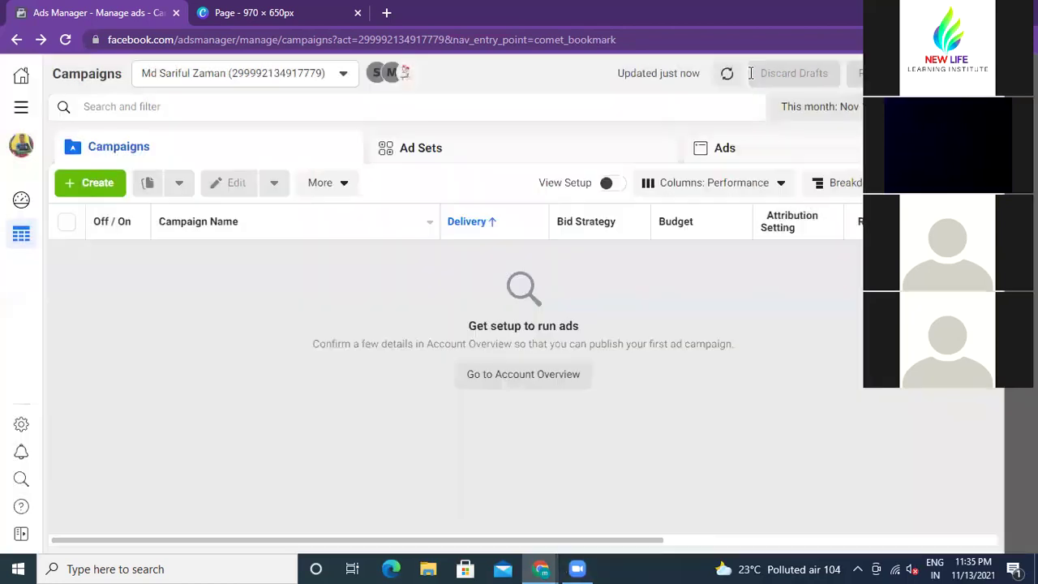